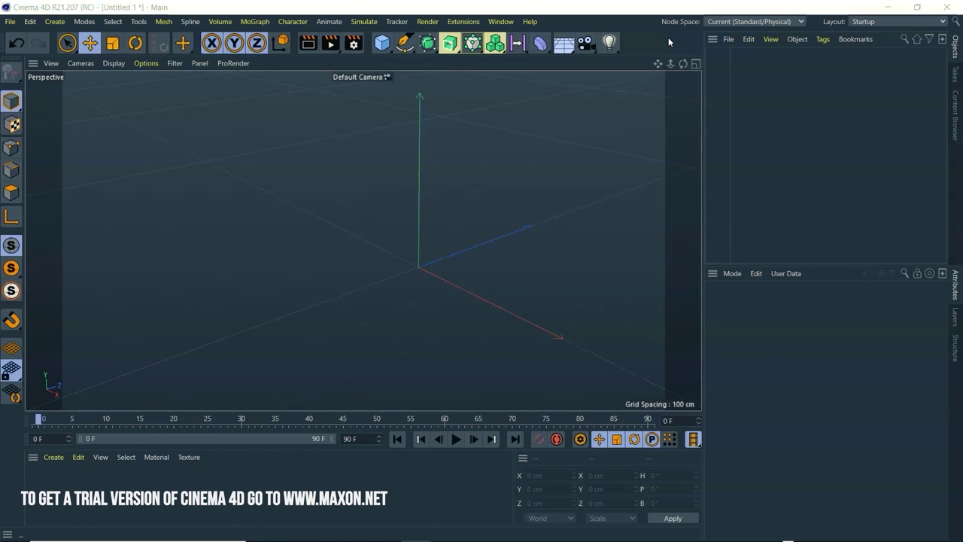
Step: Add a 200 cm Circle spline and set its Plane to XZ so it lies flat
left_click(402, 43)
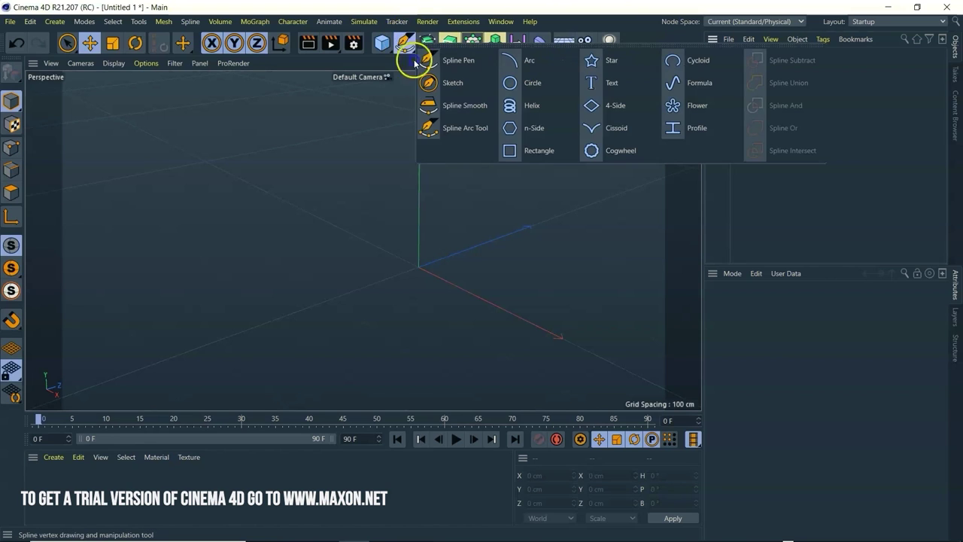
left_click(524, 84)
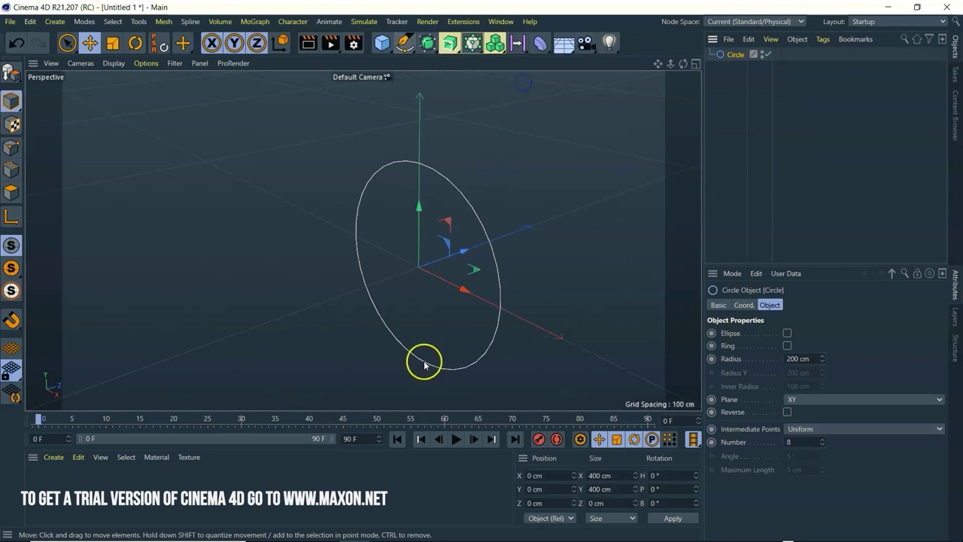
left_click(837, 398)
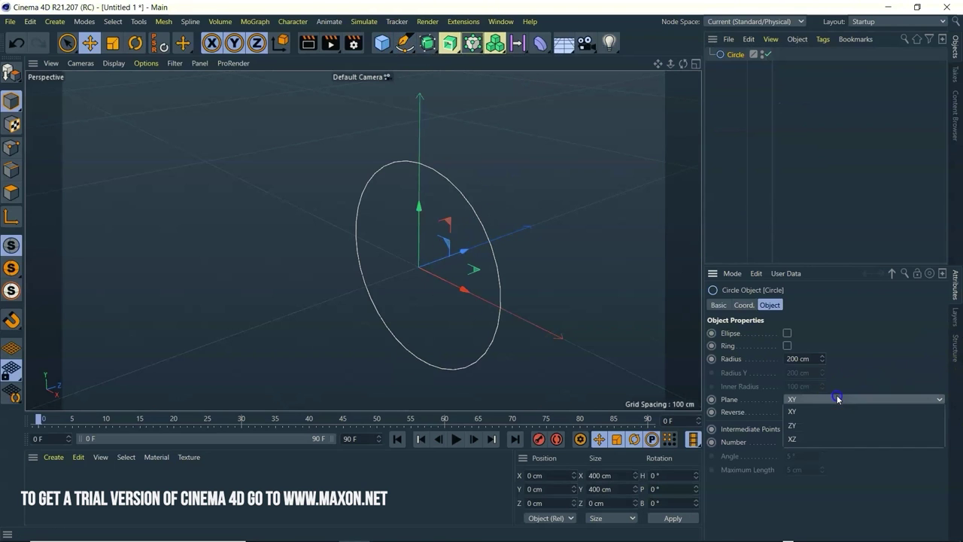
left_click(840, 440)
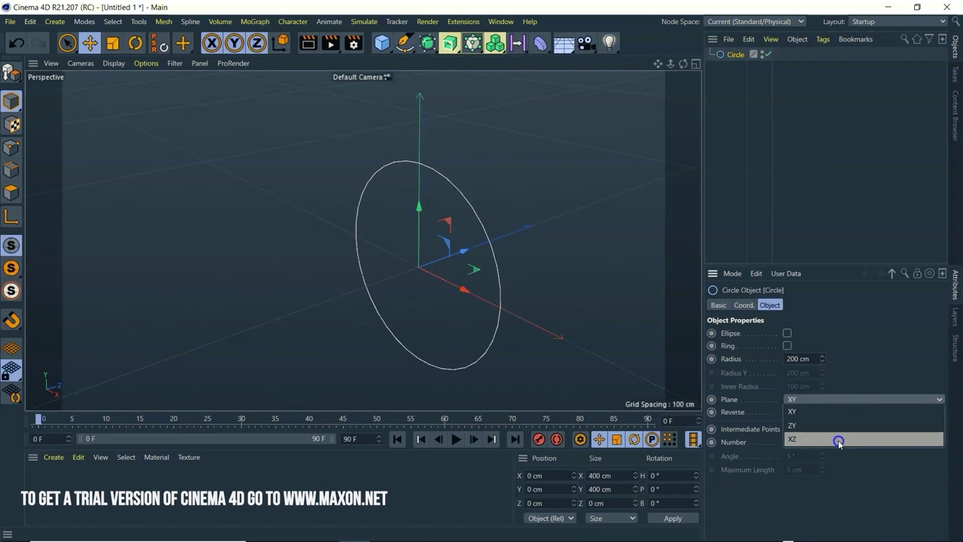
left_click_drag(658, 65, 363, 241)
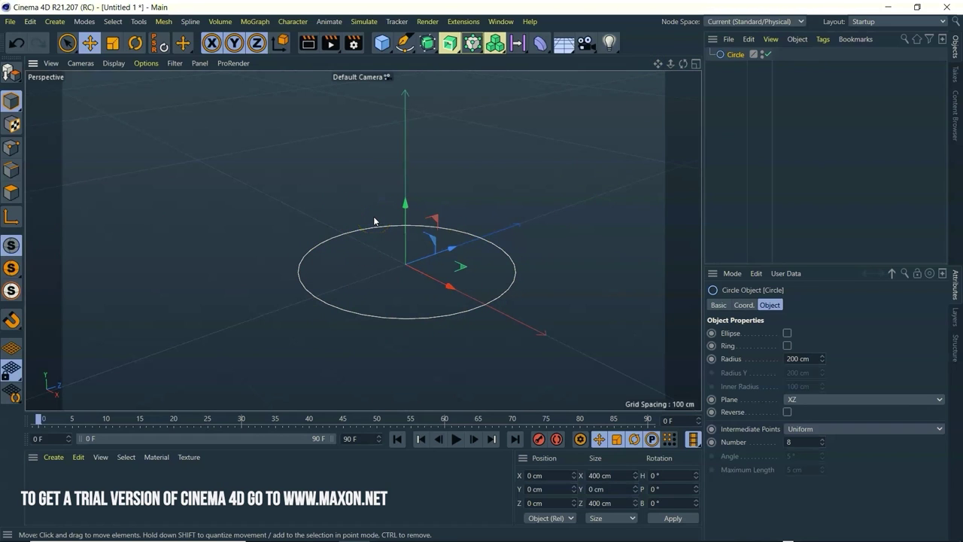
Step: Add a Displacer deformer as a child of Circle and set its shader to Noise
left_click(540, 44)
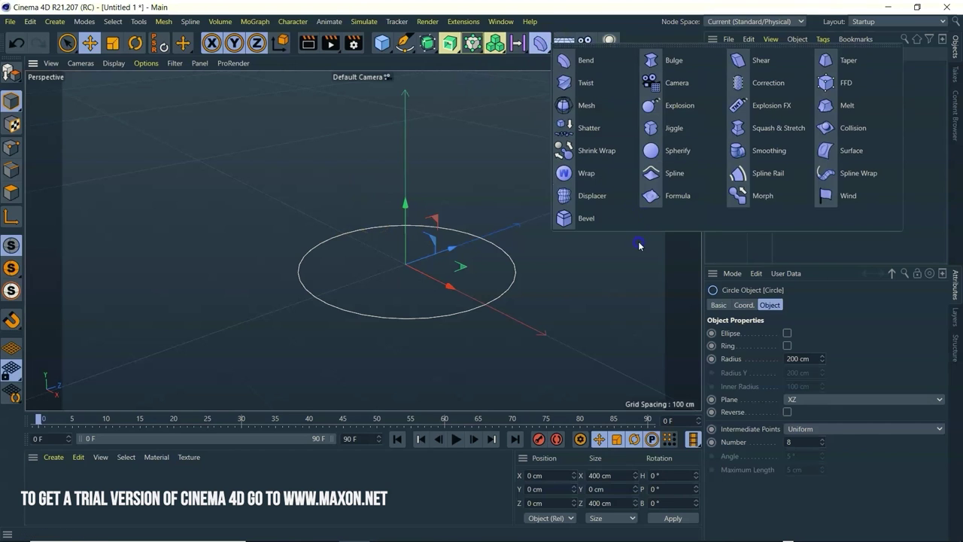
left_click(613, 193)
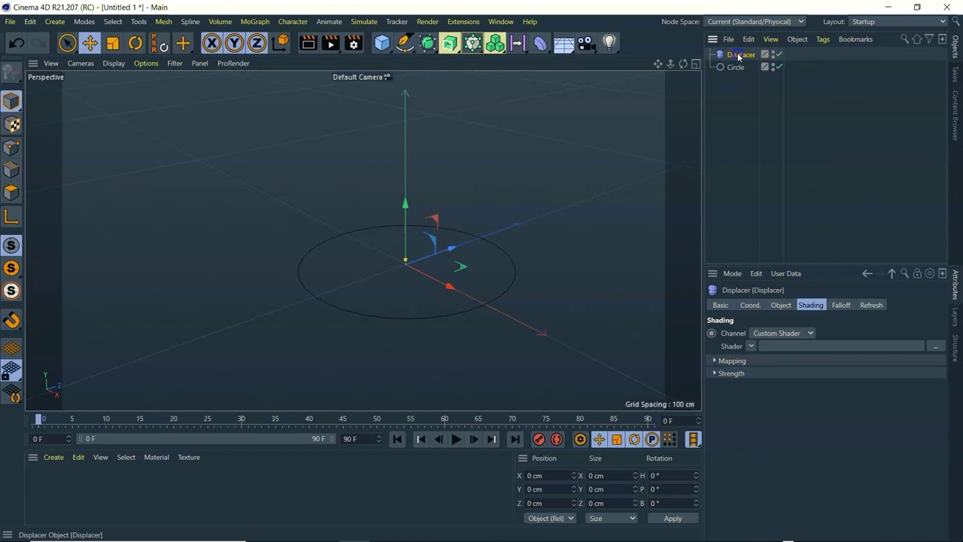
mouse_move(739, 68)
left_mouse_down()
mouse_move(737, 84)
mouse_move(739, 70)
left_mouse_up()
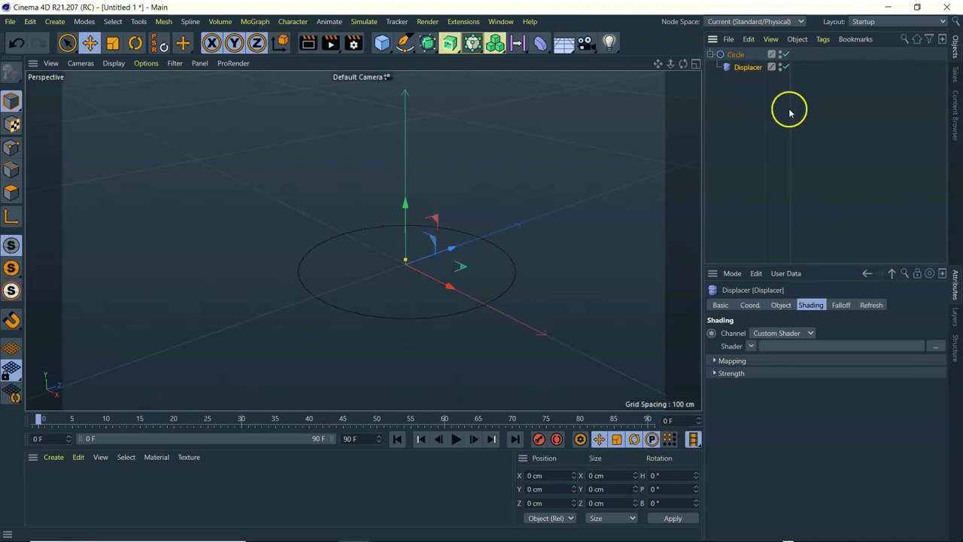
left_click(750, 347)
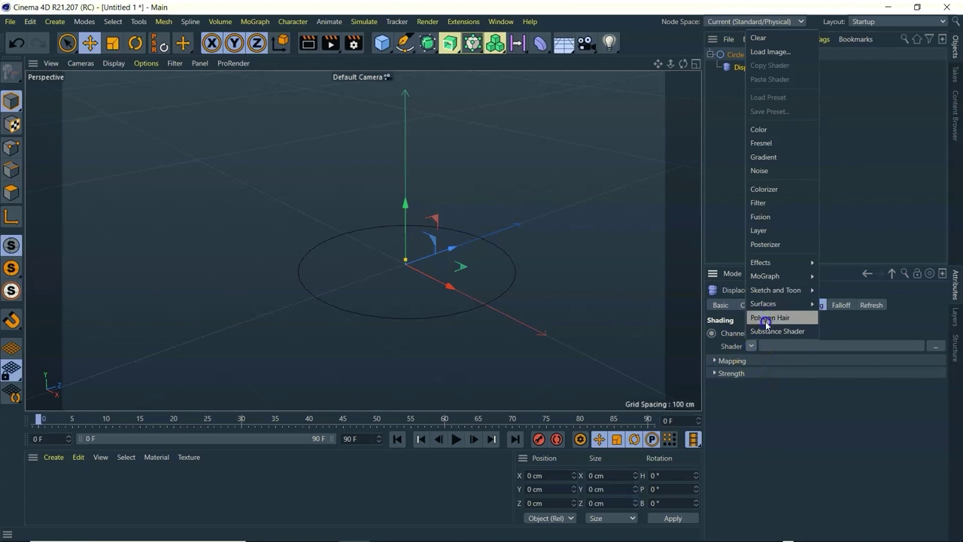
left_click(779, 172)
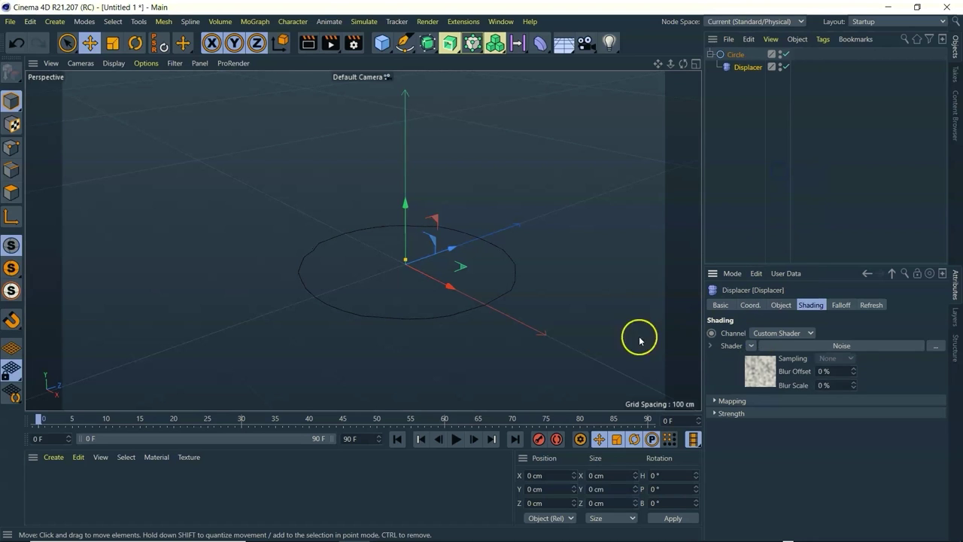
scroll(533, 293, "up", 4)
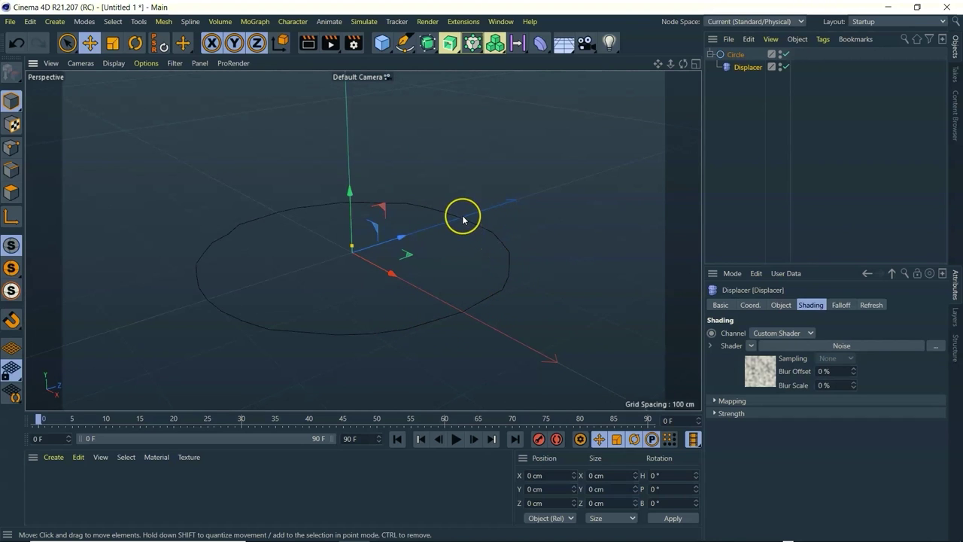
Step: Set the Circle's Intermediate Points to Uniform with a count of 100
left_click(736, 54)
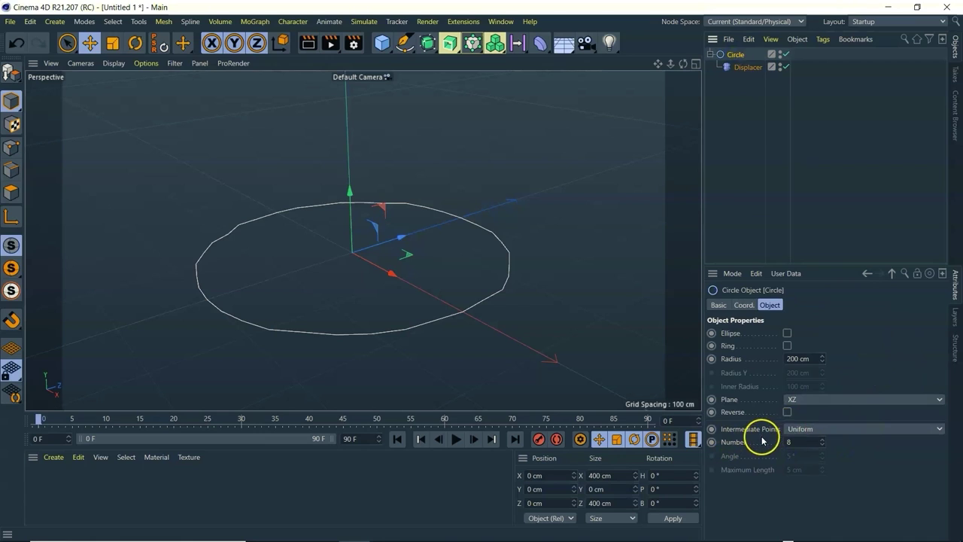
left_click(814, 435)
left_click(820, 483)
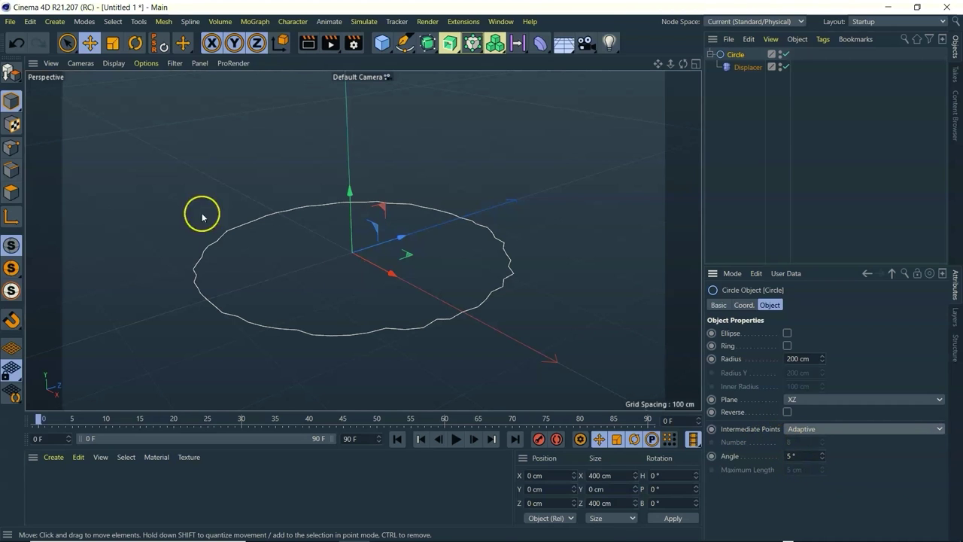
left_click(812, 429)
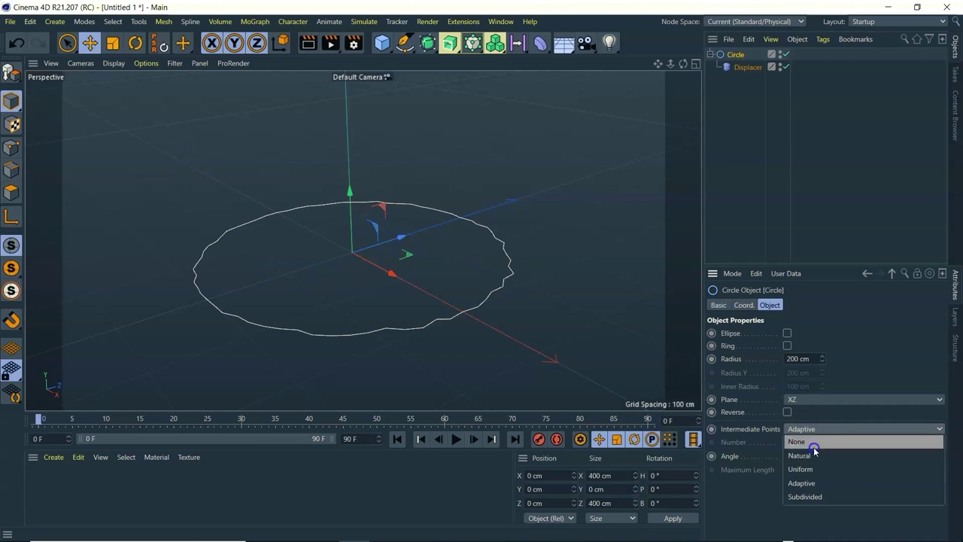
left_click(818, 468)
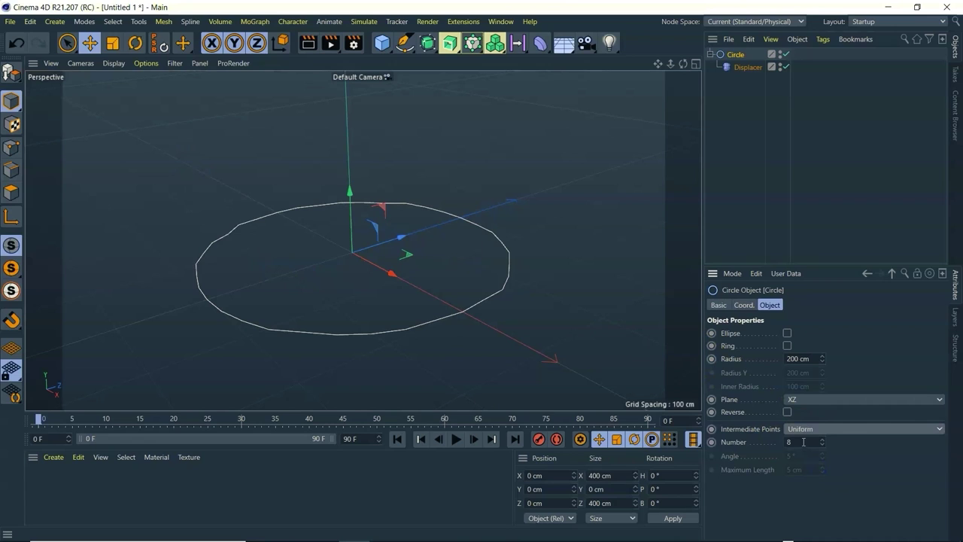
left_click_drag(804, 441, 783, 442)
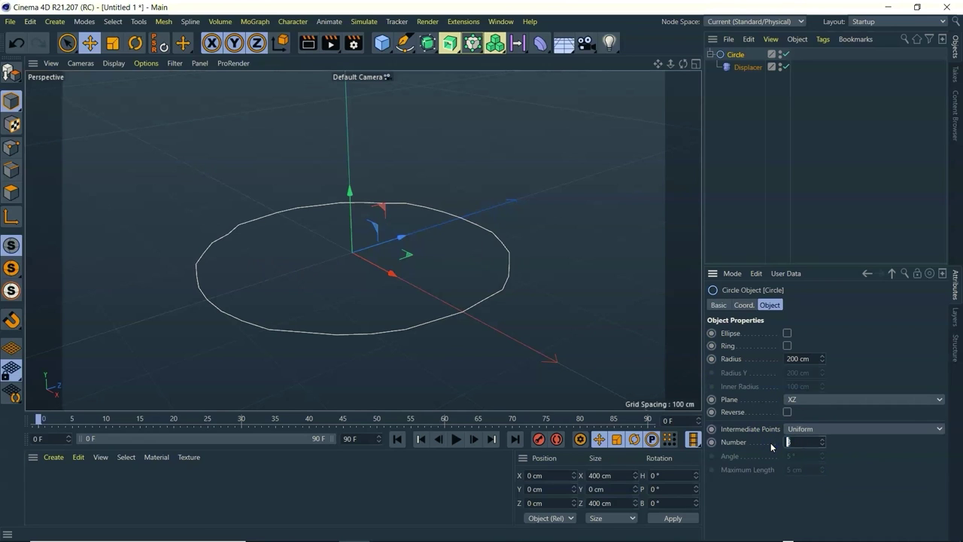
left_click(900, 488)
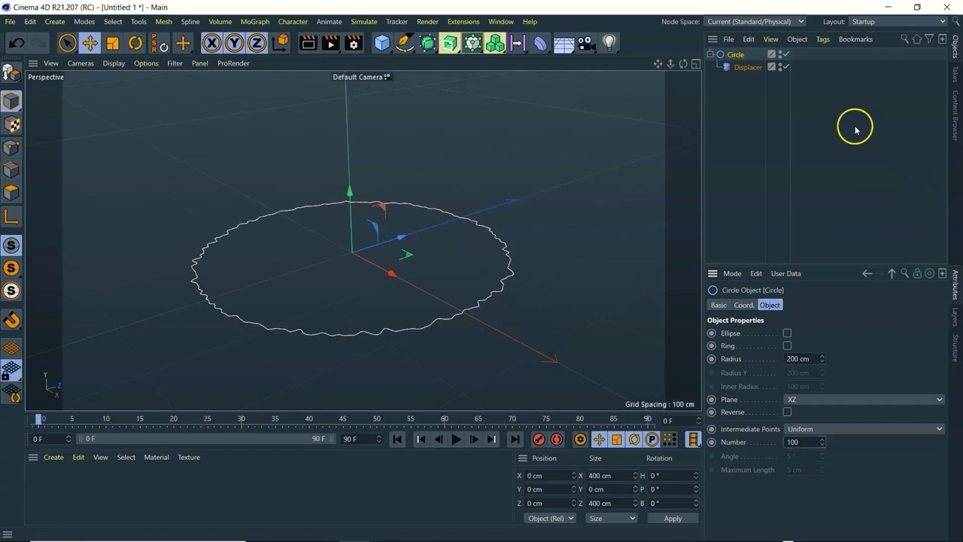
Step: Reselect the Displacer to view its settings
left_click(853, 130)
left_click(744, 69)
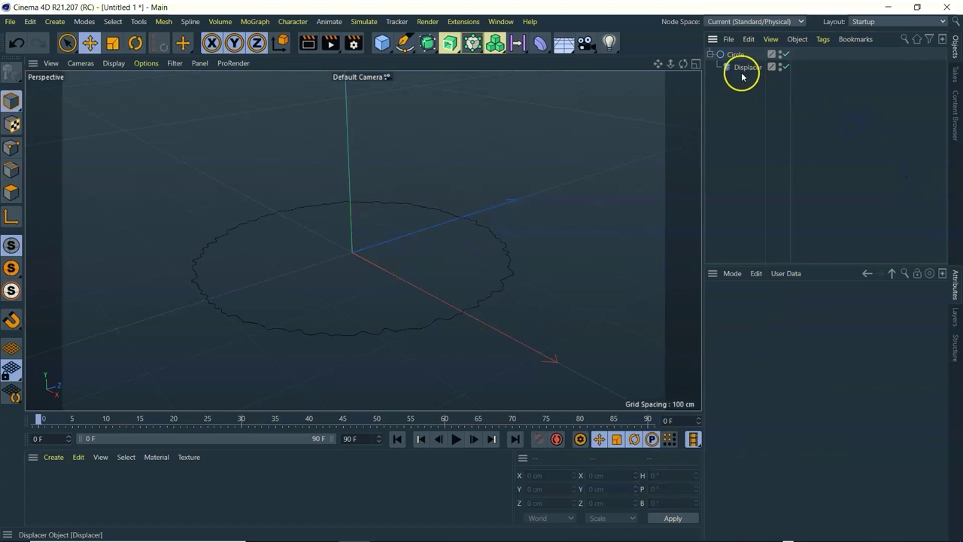
left_click(741, 67)
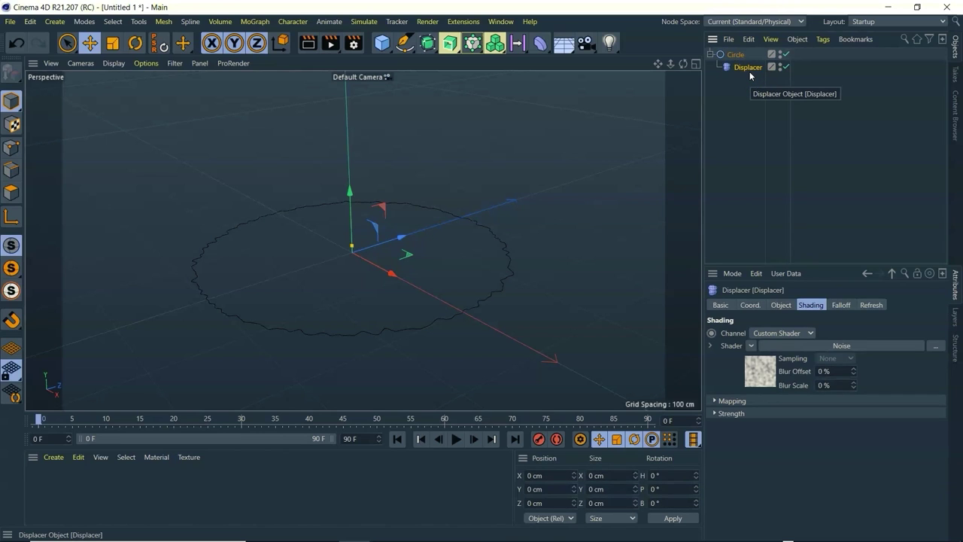
left_click(755, 67, "ctrl")
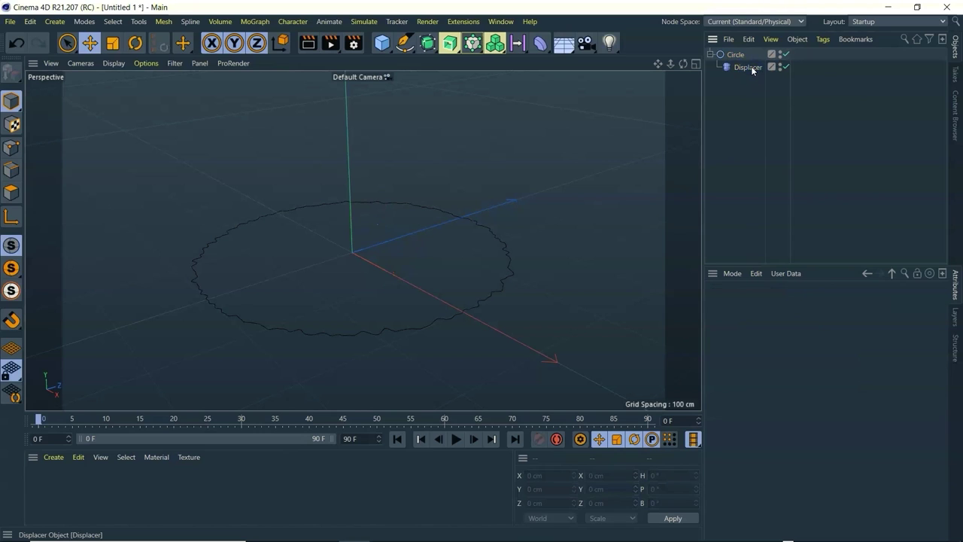
left_click(751, 67)
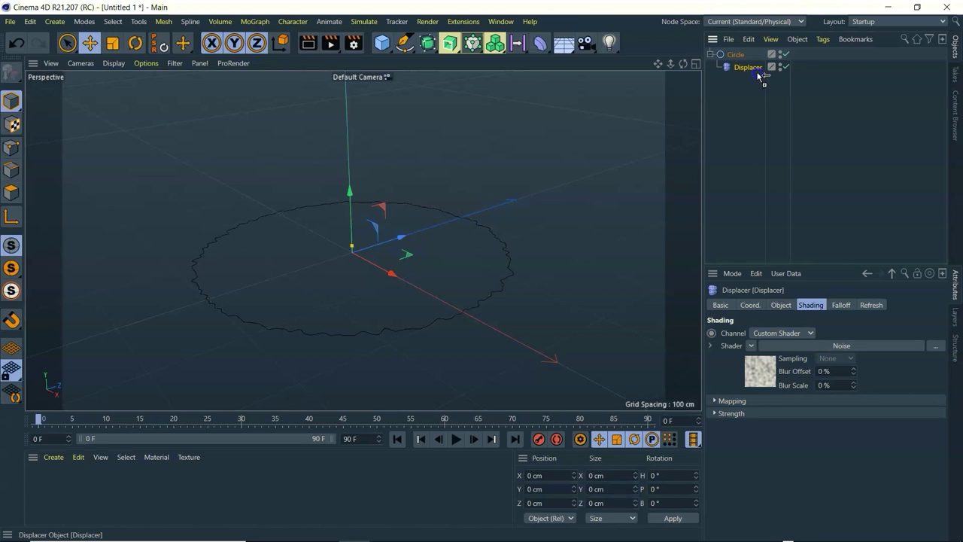
Step: Duplicate the Displacer under Circle and set the copy's Noise Global Scale to 50%
left_click_drag(758, 75, 758, 76, "ctrl")
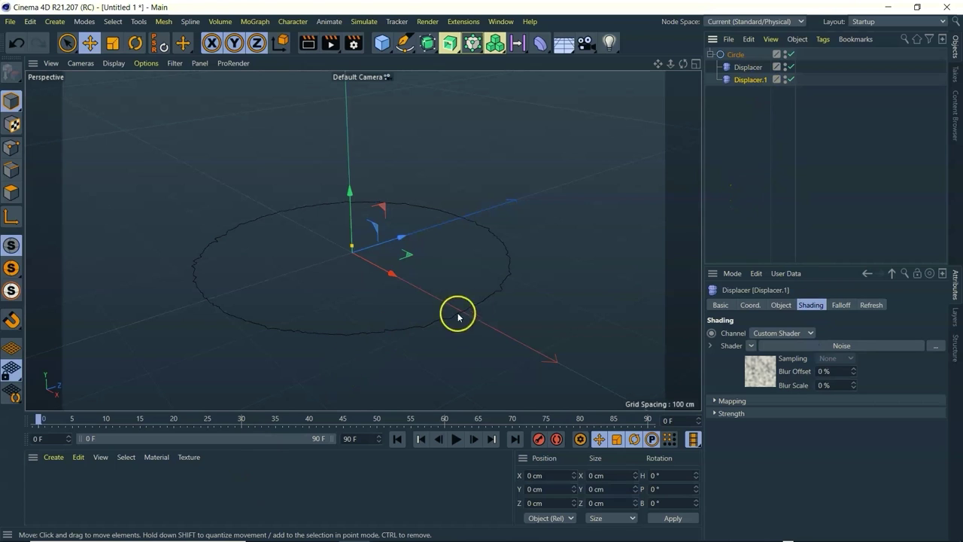
left_click(792, 347)
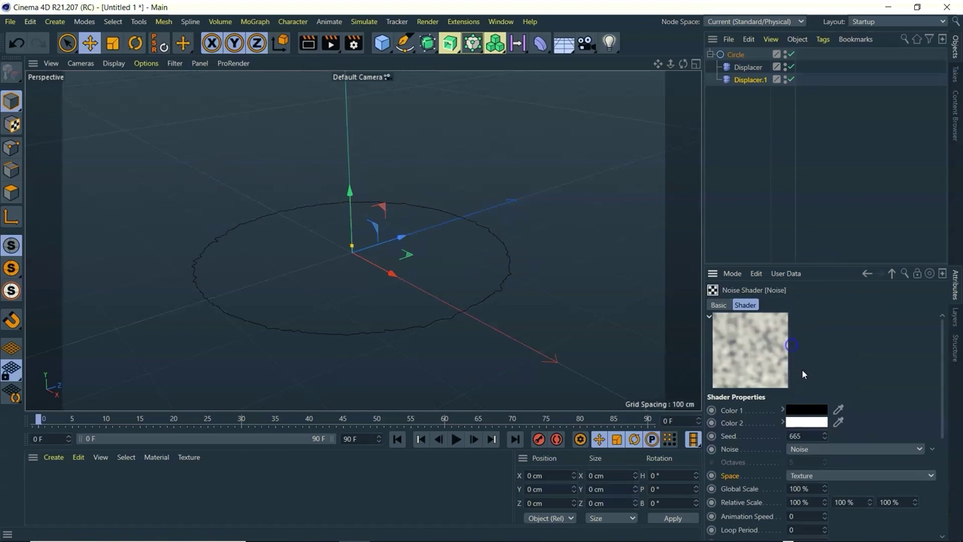
scroll(902, 354, "down", 3)
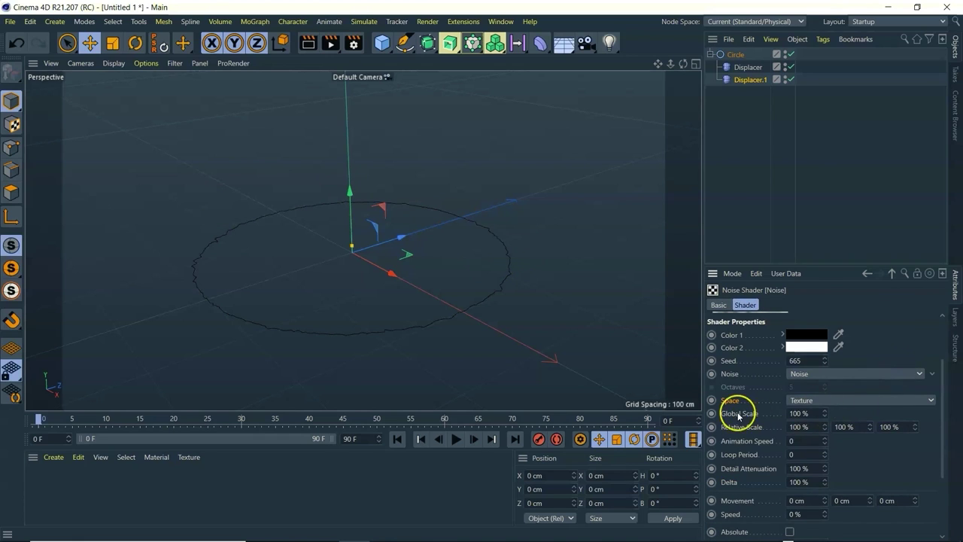
double_click(792, 413)
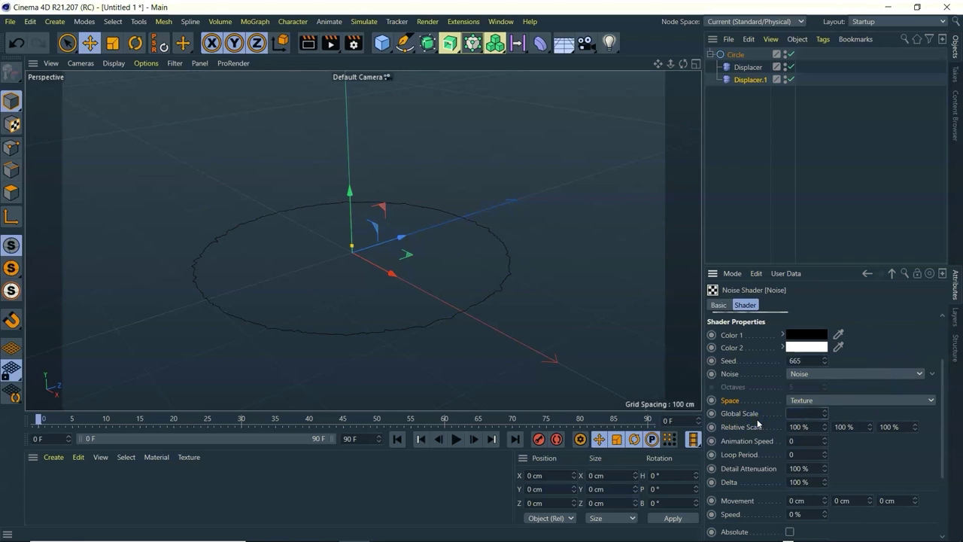
type("50")
Step: Add an Extrude generator to the scene
left_click_drag(554, 301, 489, 273, "alt")
scroll(511, 281, "up", 3)
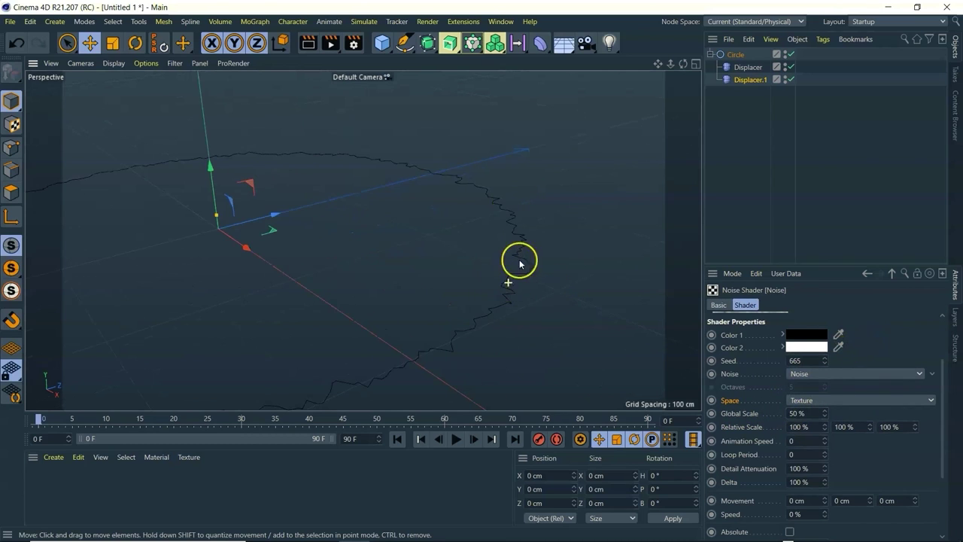
scroll(440, 331, "down", 3)
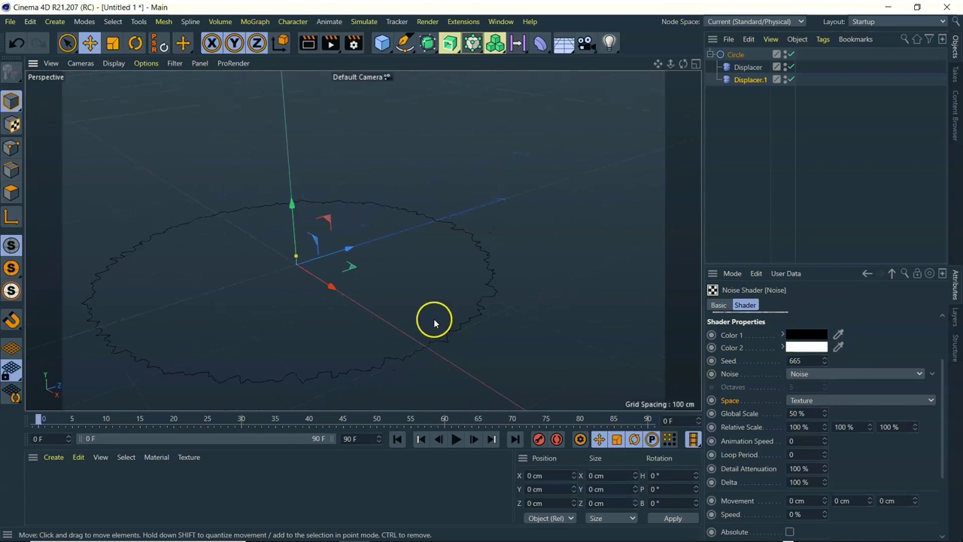
left_click_drag(659, 64, 482, 271)
left_click_drag(683, 64, 481, 271)
left_click_drag(363, 240, 363, 240)
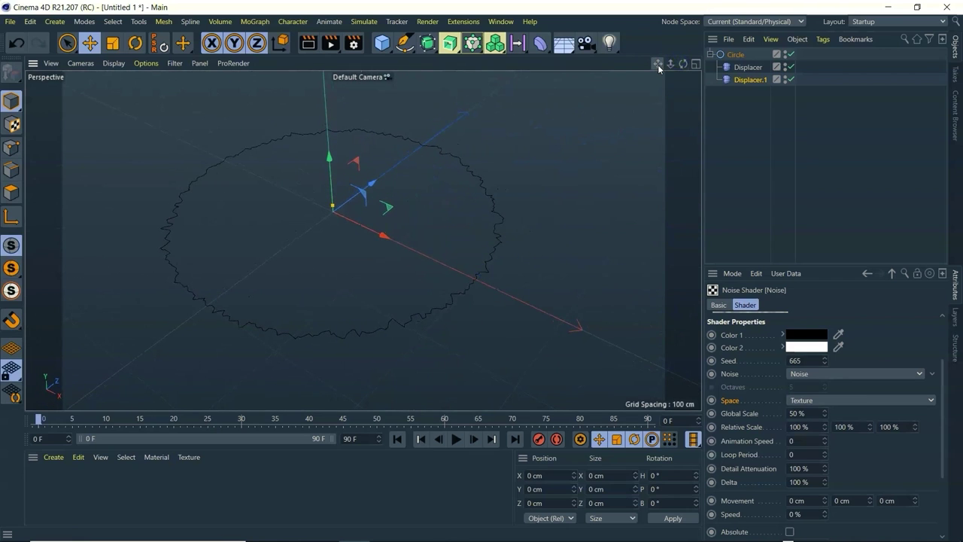
left_click_drag(657, 64, 658, 64)
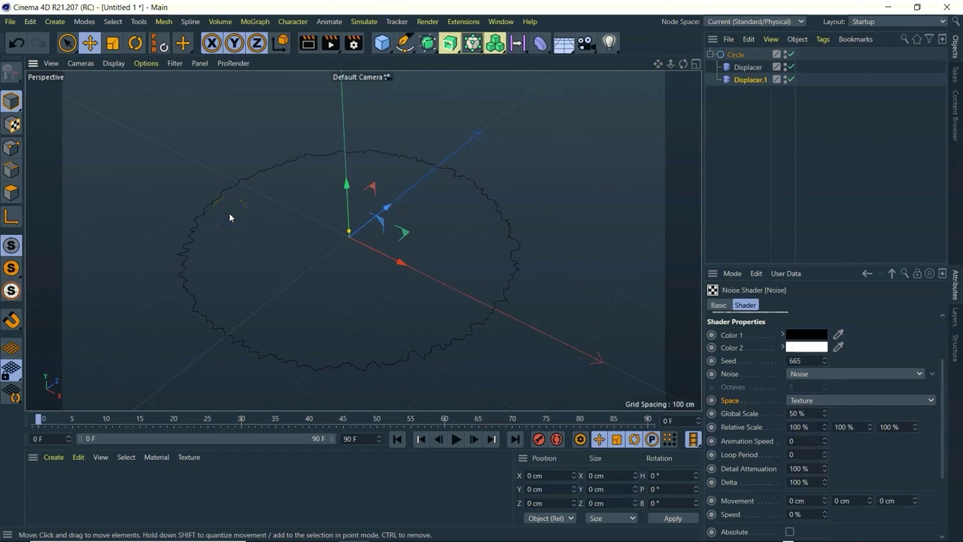
left_click_drag(449, 43, 511, 67)
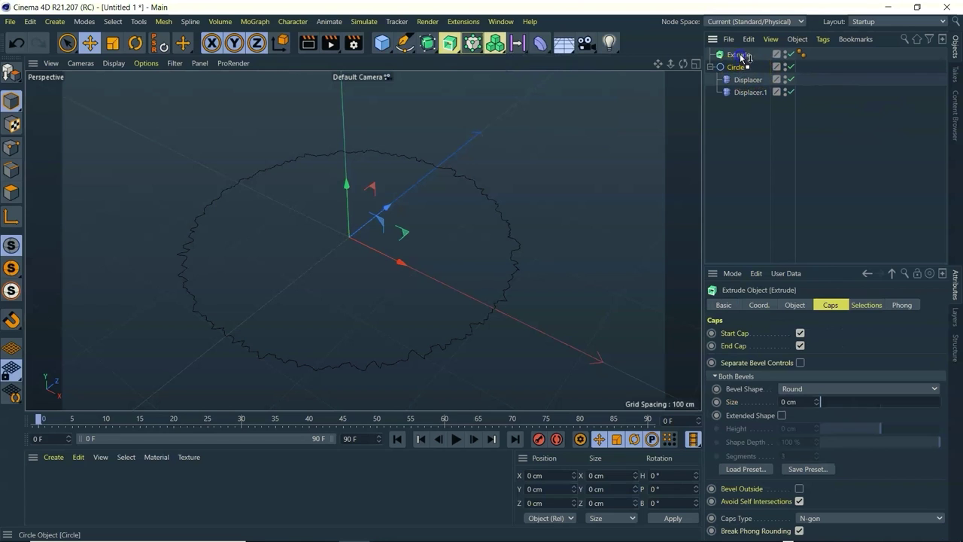
Step: Put Circle inside Extrude and set the Extrude Movement Z depth to 0 cm
left_click_drag(742, 55, 743, 57)
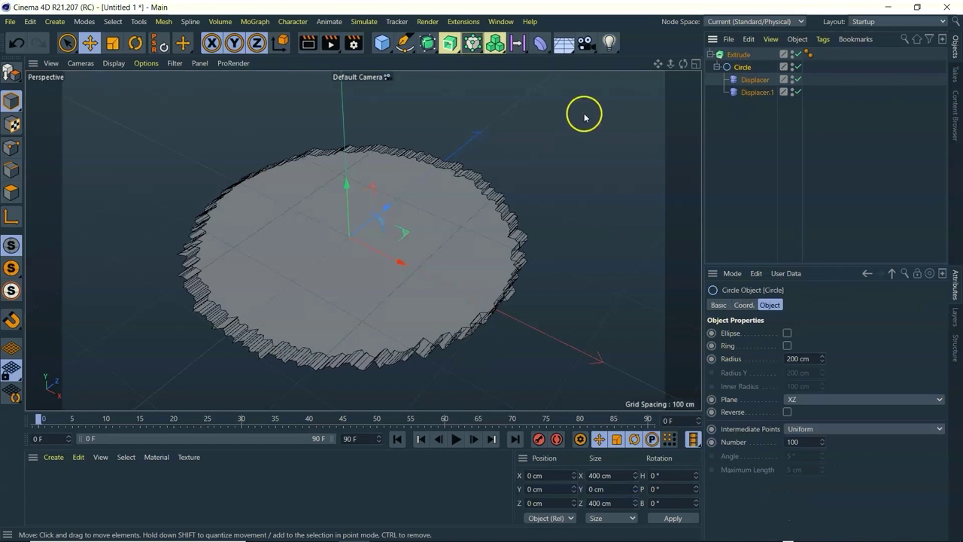
left_click_drag(683, 64, 482, 271)
left_click(763, 144)
left_click(726, 54)
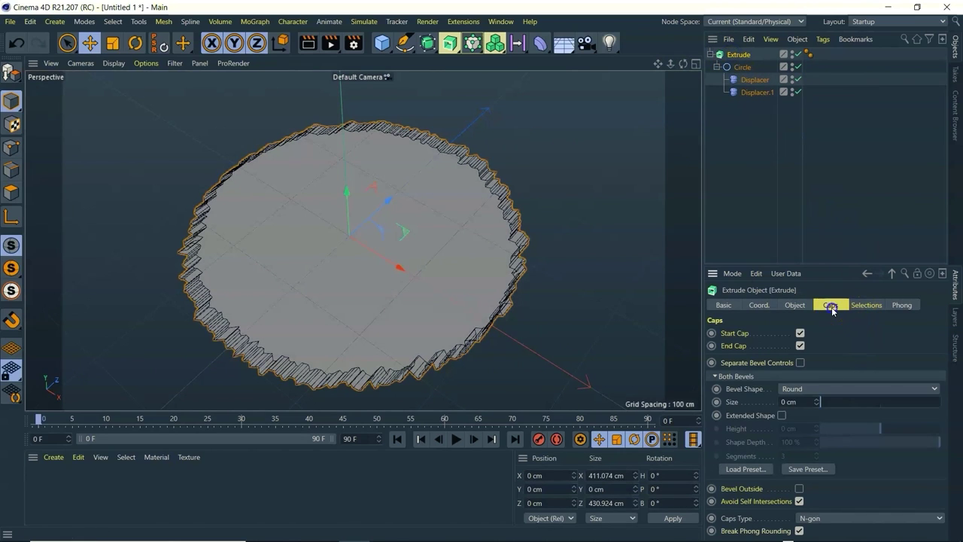
left_click(796, 305)
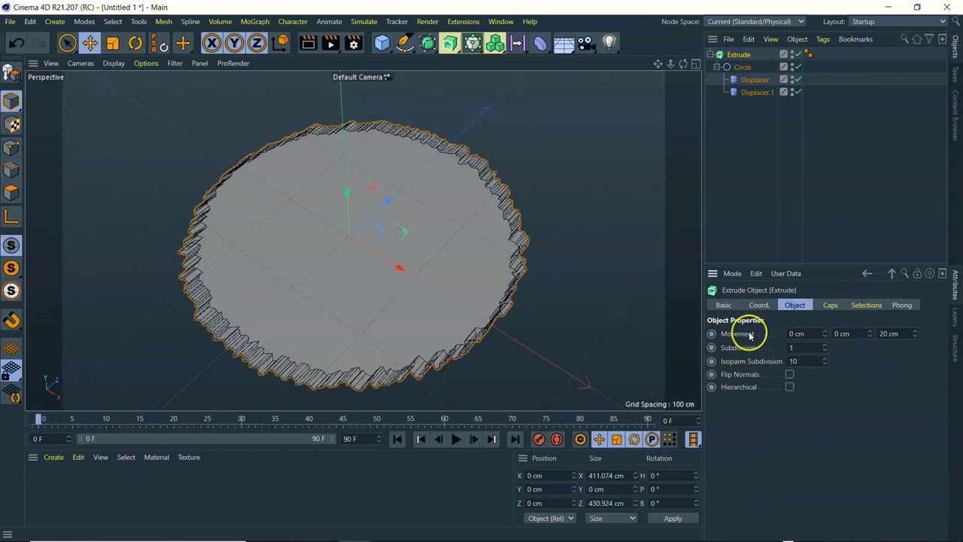
left_click(888, 333)
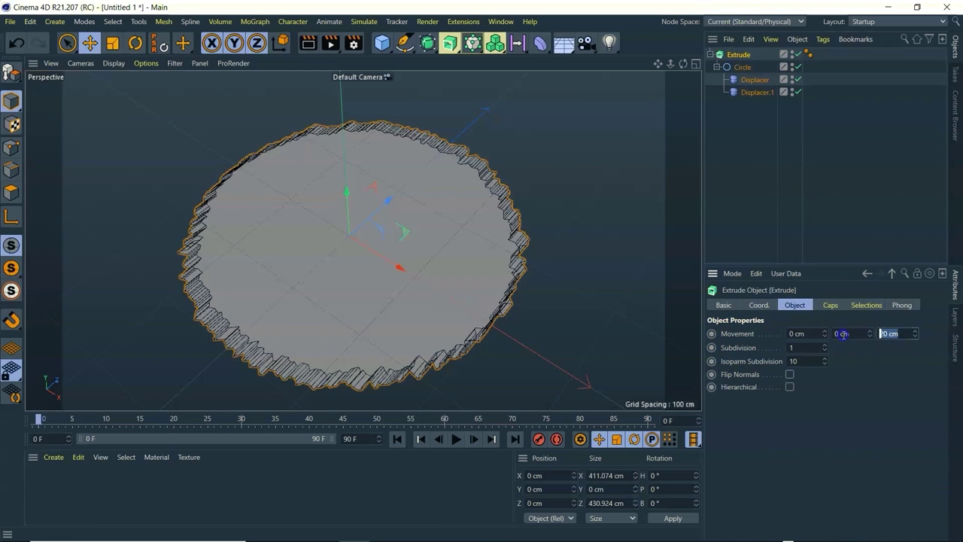
type("0")
key("Return")
left_click_drag(682, 63, 364, 239)
left_click_drag(656, 60, 678, 67)
left_click_drag(481, 271, 481, 271, "alt")
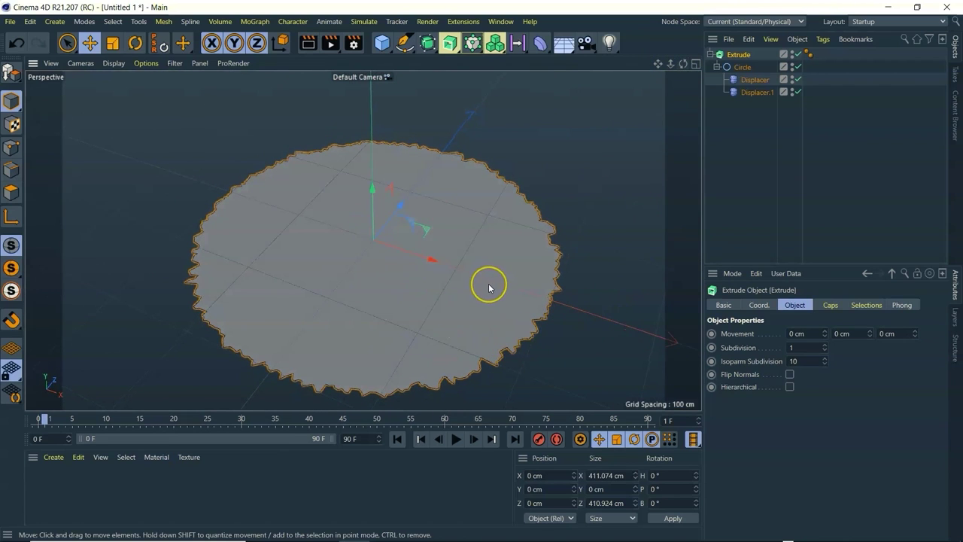
Step: Set the Extrude Caps Type to Regular Grid
left_click(574, 176)
left_click(383, 288)
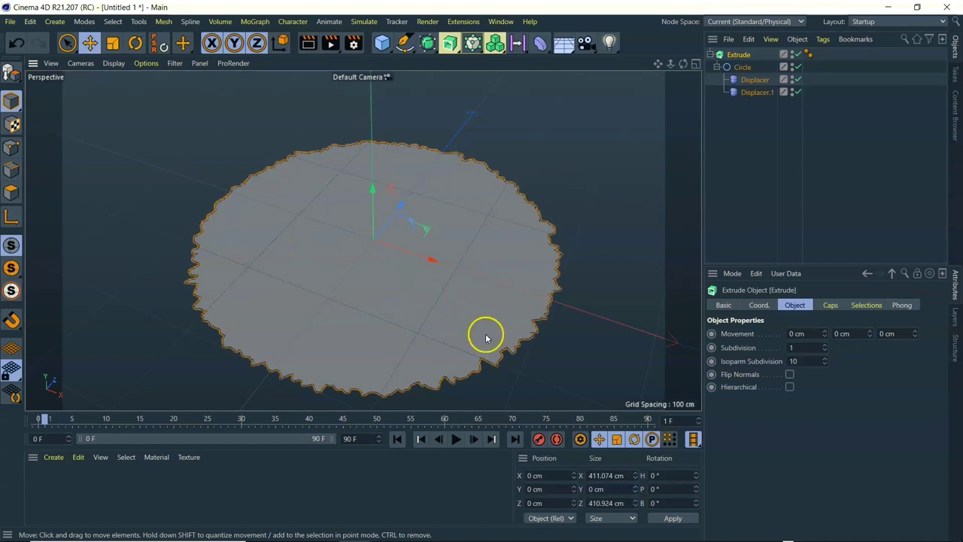
left_click(837, 306)
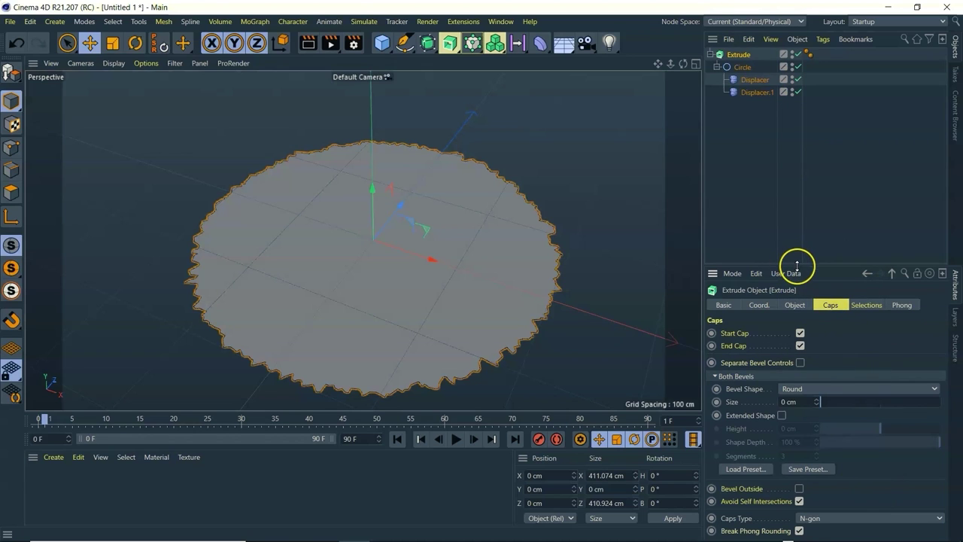
left_click_drag(796, 266, 797, 151)
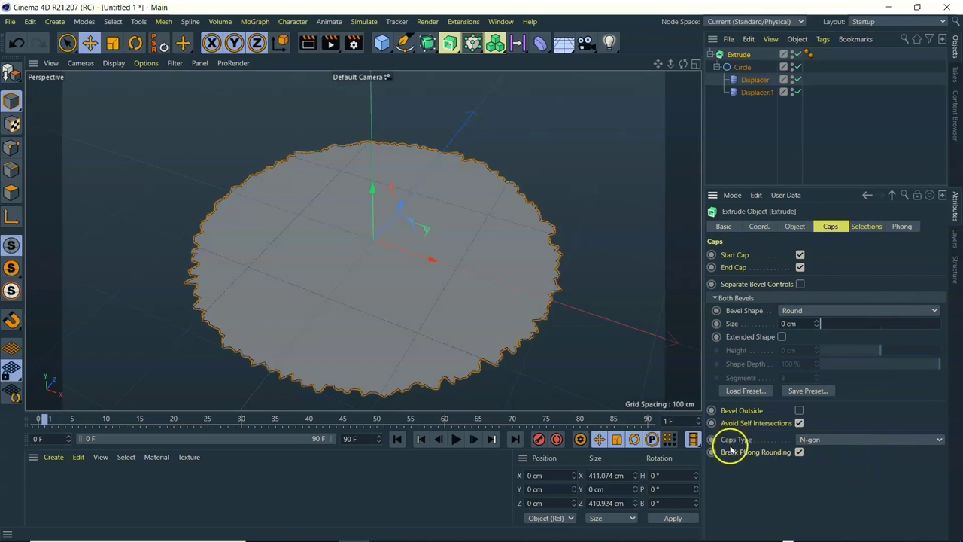
left_click(838, 440)
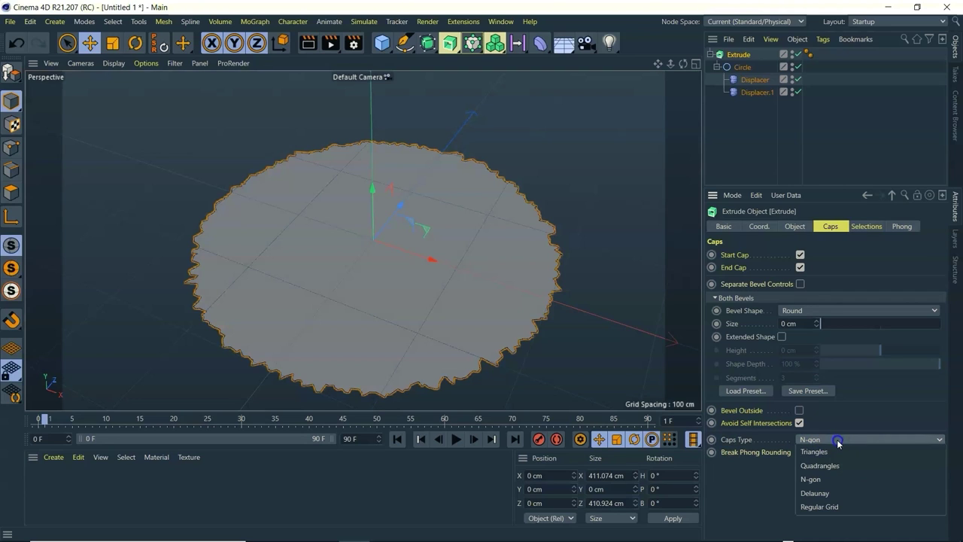
left_click(820, 507)
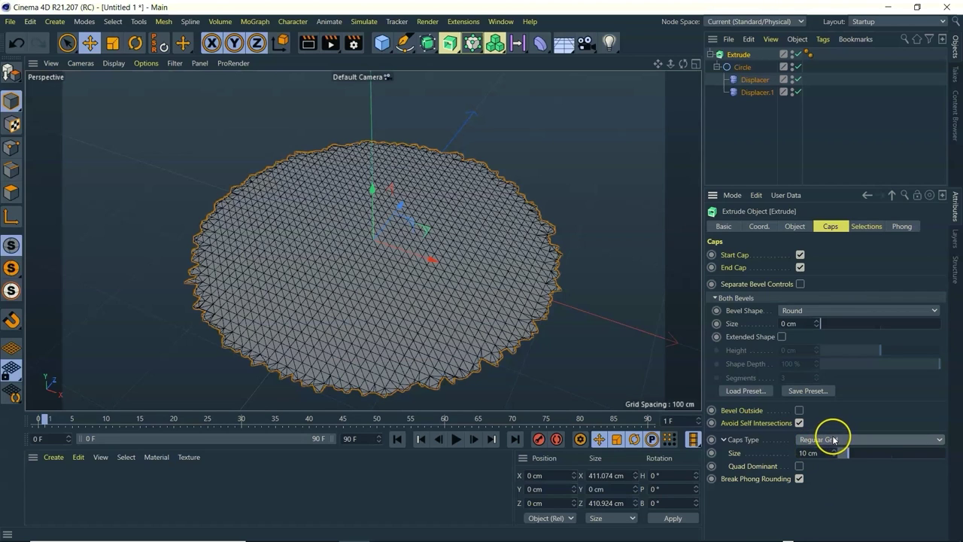
left_click(834, 440)
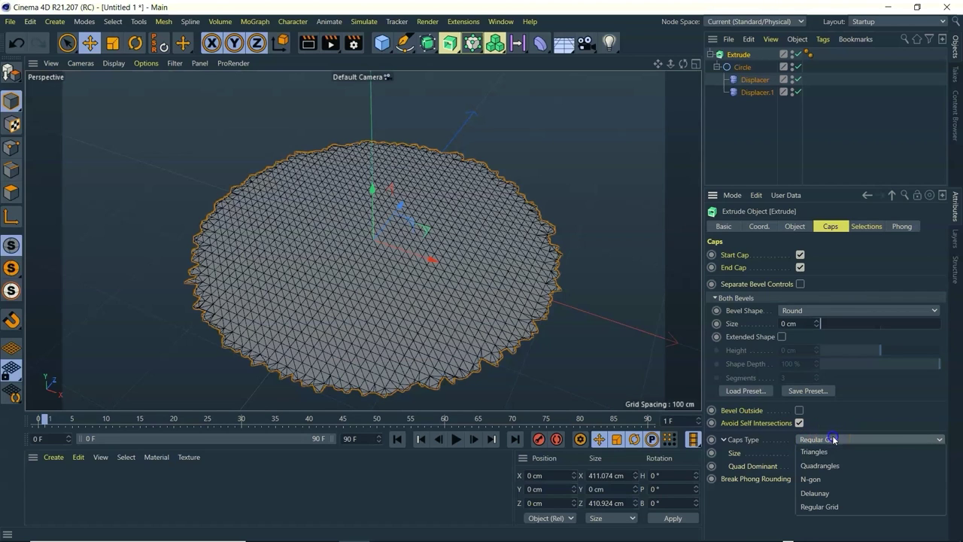
left_click(834, 441)
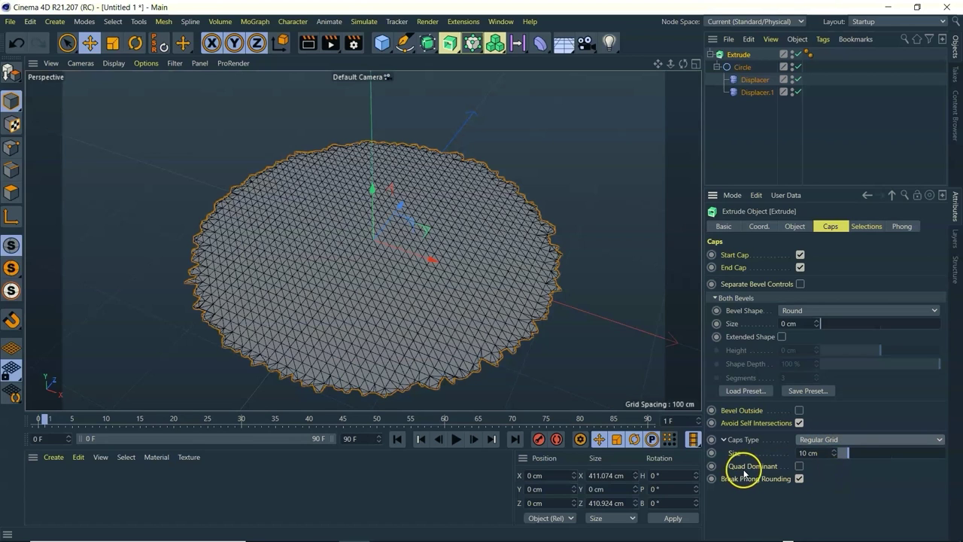
Step: Enable Quad Dominant so the 10 cm cap grid uses quads
left_click(800, 467)
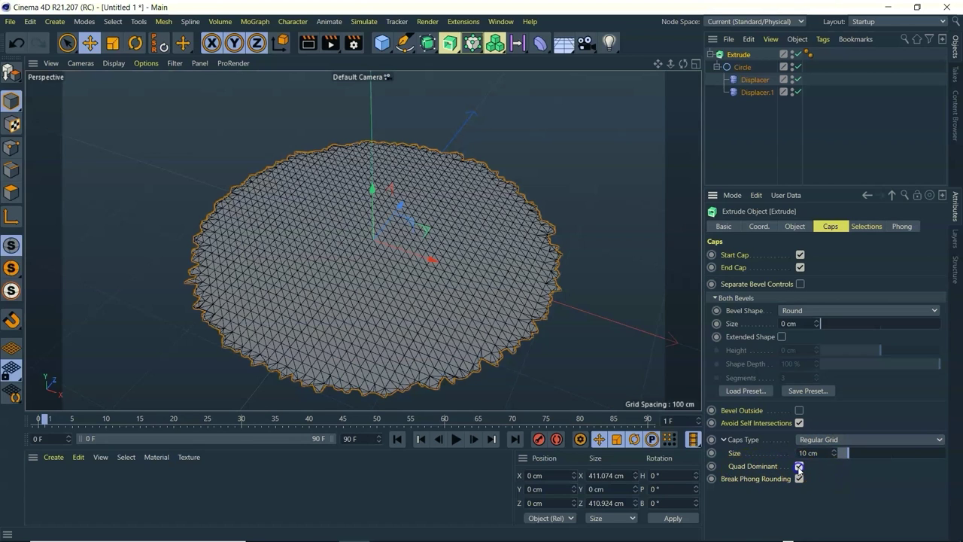
left_click(799, 466)
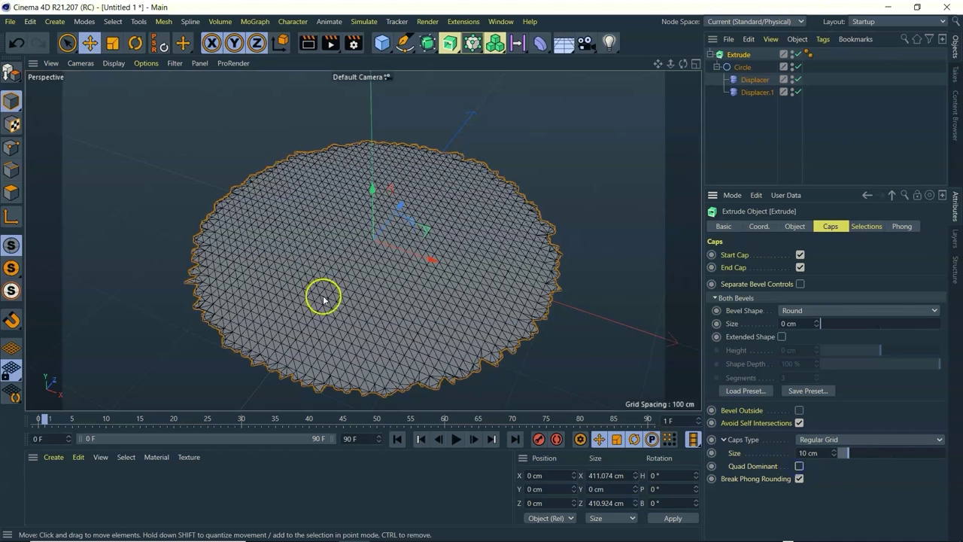
left_click(798, 466)
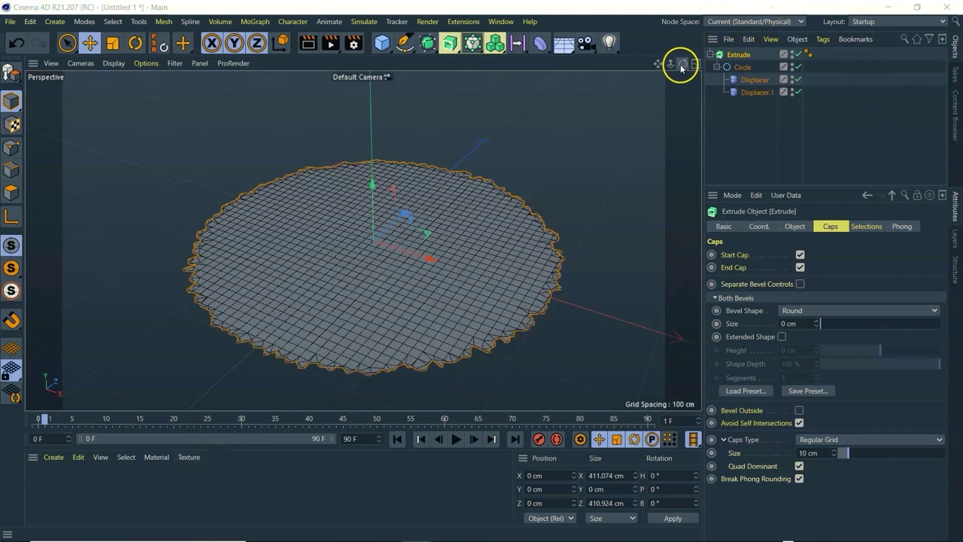
left_click_drag(684, 66, 618, 138)
scroll(447, 237, "up", 5)
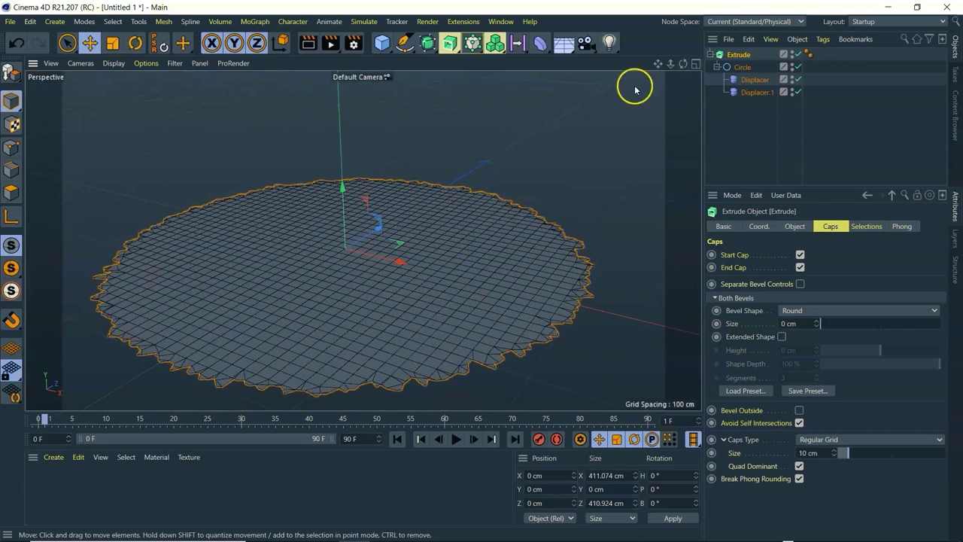
mouse_move(682, 64)
left_mouse_down()
mouse_move(681, 90)
mouse_move(667, 69)
left_mouse_up()
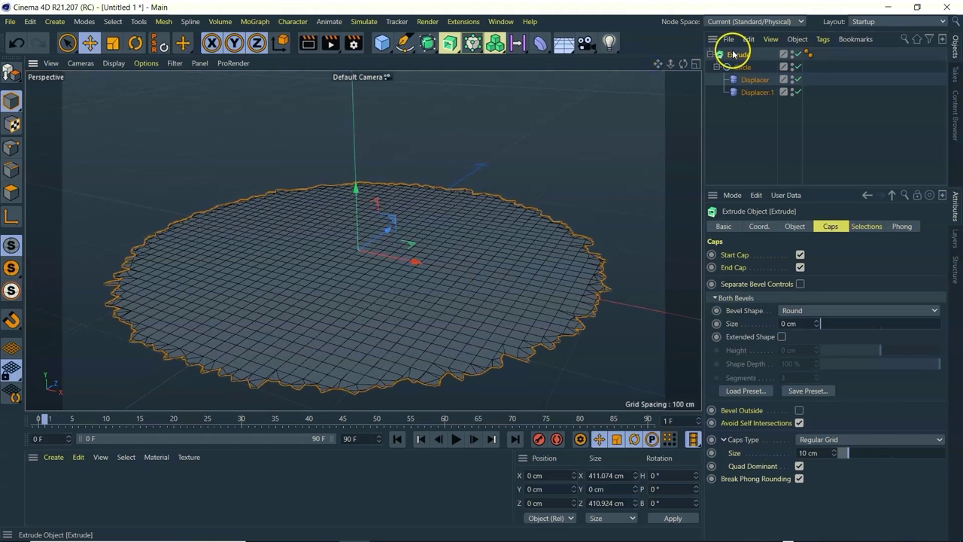
Step: Add a Cloth Surface generator with the Extrude placed inside it
left_click(427, 42)
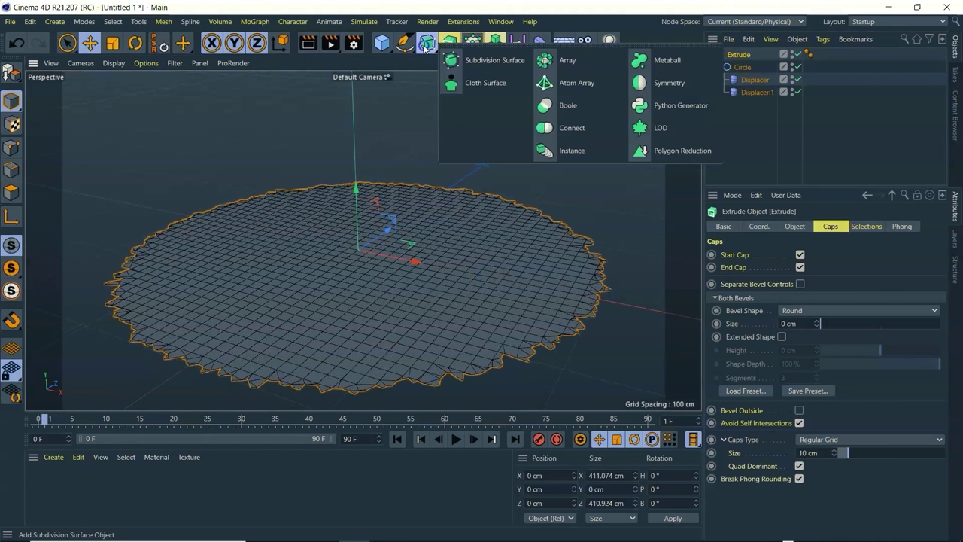
left_click(479, 84)
mouse_move(735, 66)
left_mouse_down()
mouse_move(724, 65)
mouse_move(742, 55)
mouse_move(737, 94)
mouse_move(728, 71)
mouse_move(747, 57)
left_mouse_up()
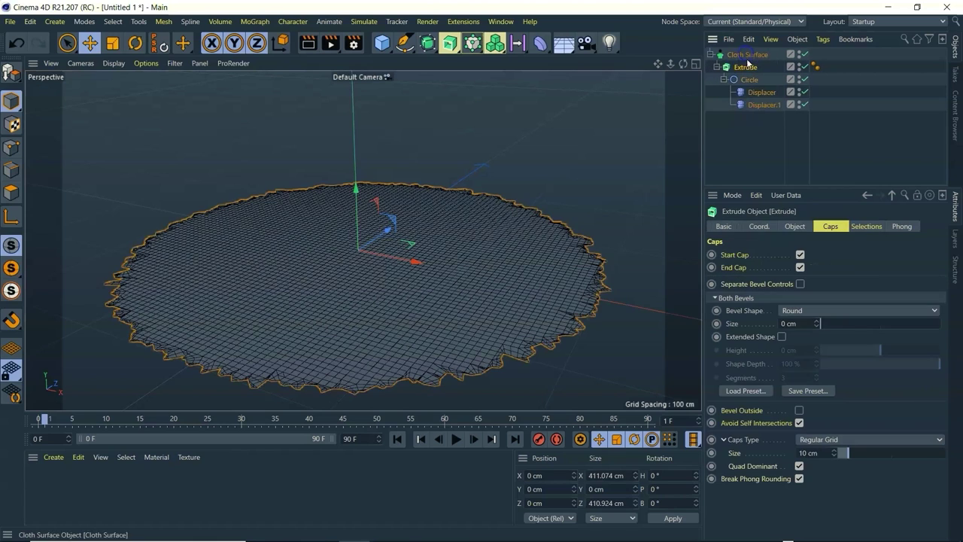
left_click_drag(480, 269, 482, 271, "alt")
Step: Set the Cloth Surface Subdivisions to 0 and Thickness to 3 cm
left_click(749, 55)
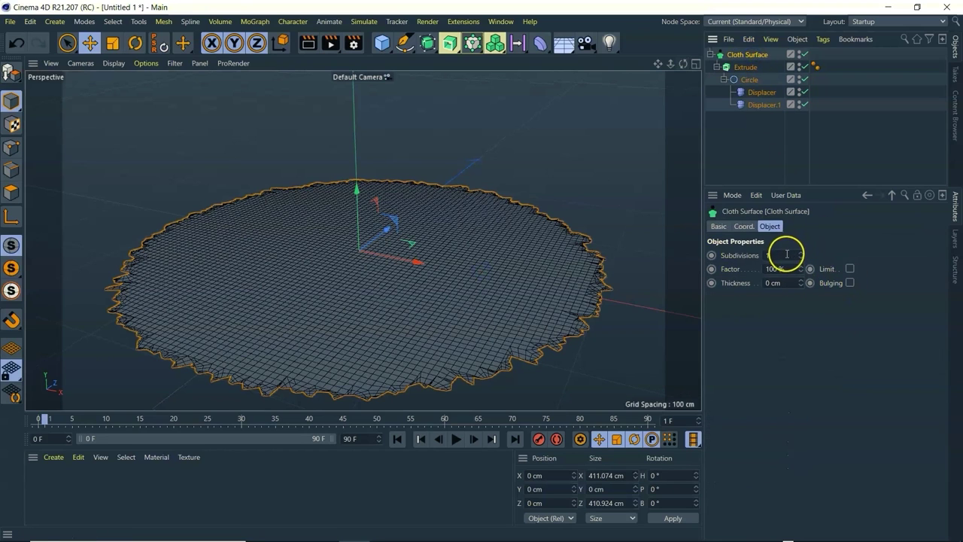
double_click(766, 255)
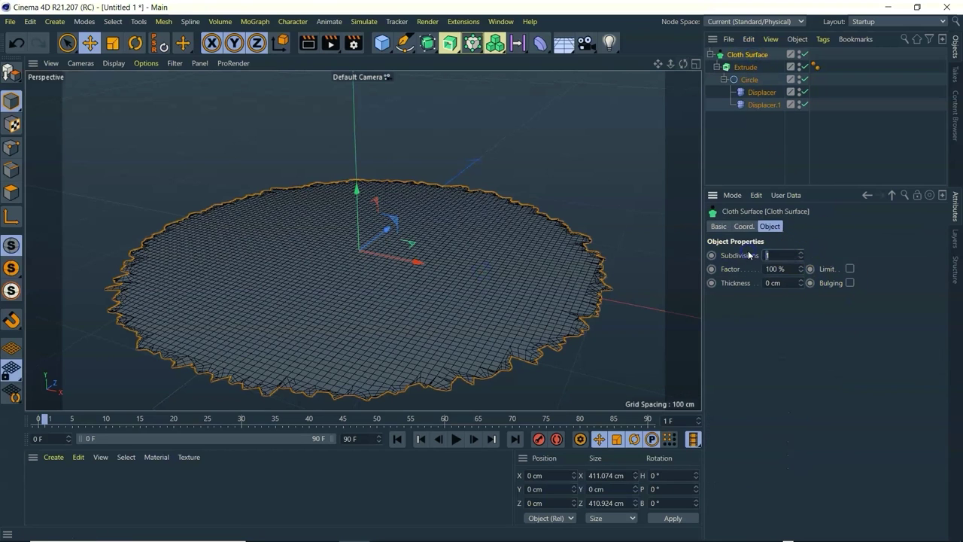
type("0")
double_click(767, 283)
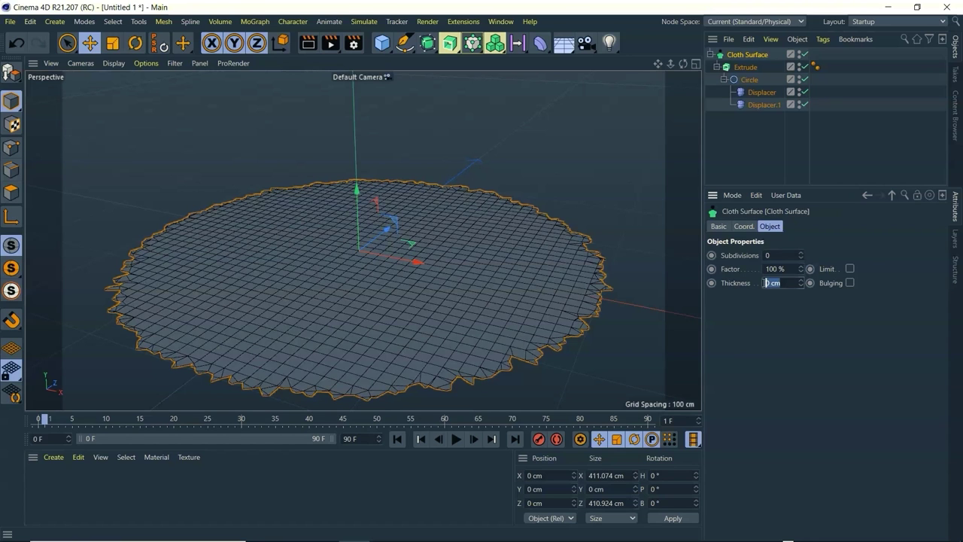
left_click(777, 350)
left_click_drag(683, 63, 681, 42)
scroll(413, 318, "up", 4)
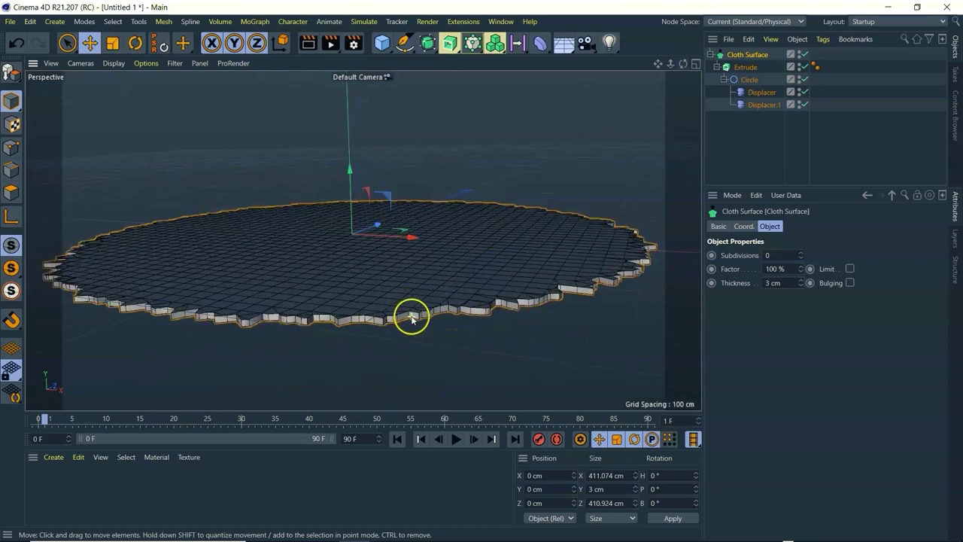
left_click_drag(683, 63, 684, 98)
left_click_drag(481, 271, 482, 271)
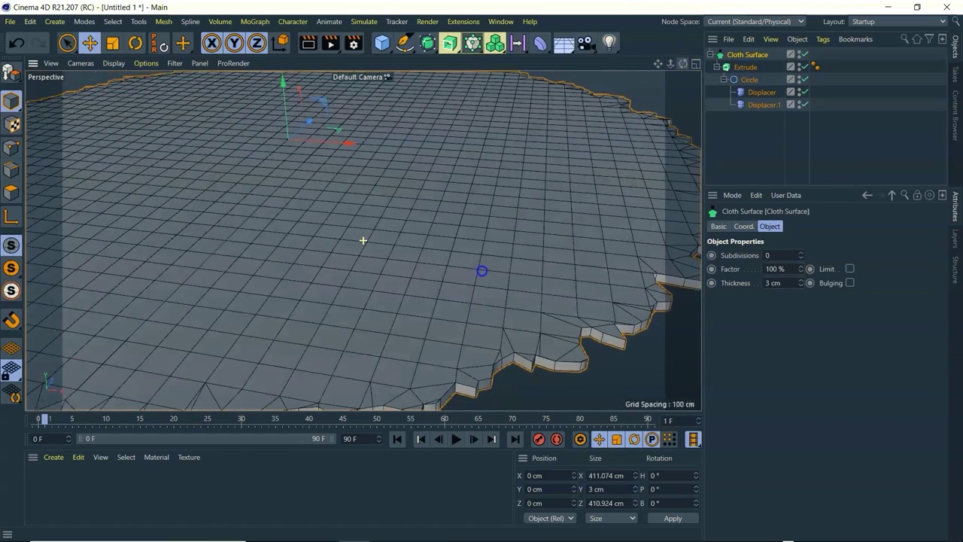
left_click_drag(671, 67, 361, 238)
Step: Change the Extrude's Regular Grid cap size from 10 cm to 6 cm
left_click(744, 67)
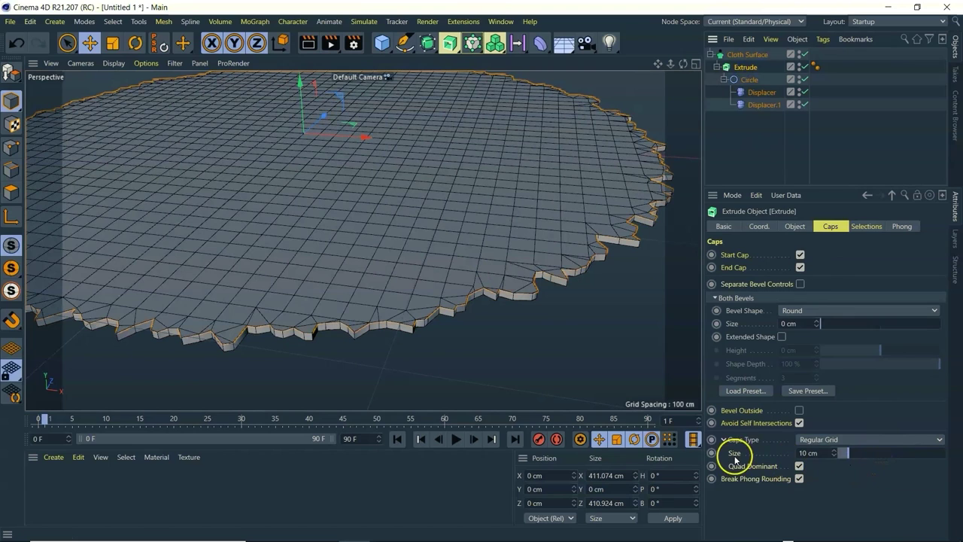
double_click(799, 453)
type("6")
key("Return")
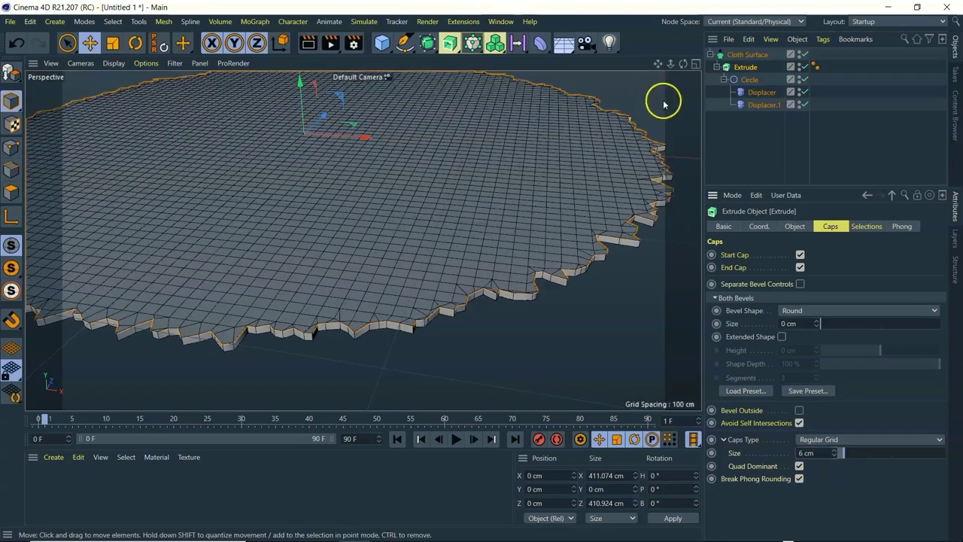
left_click_drag(684, 63, 678, 120)
left_click_drag(681, 63, 683, 29)
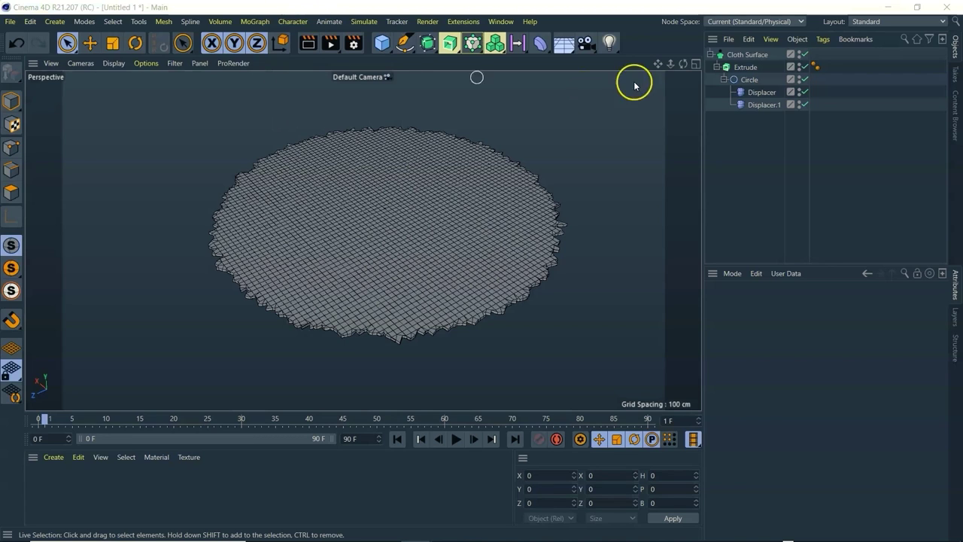
Step: Add a Cone and set its radii to 35 cm and 1 cm
left_click(383, 43)
left_click(540, 59)
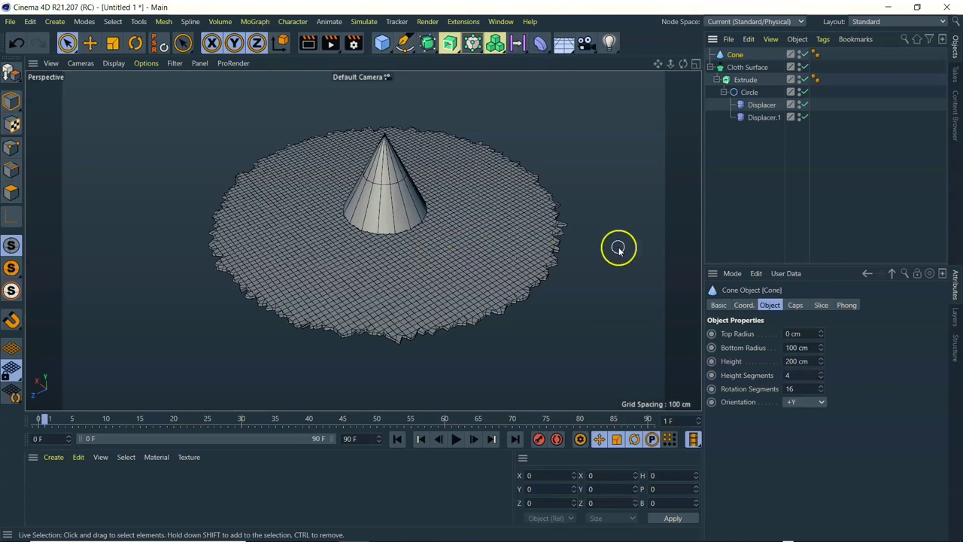
left_click(811, 336)
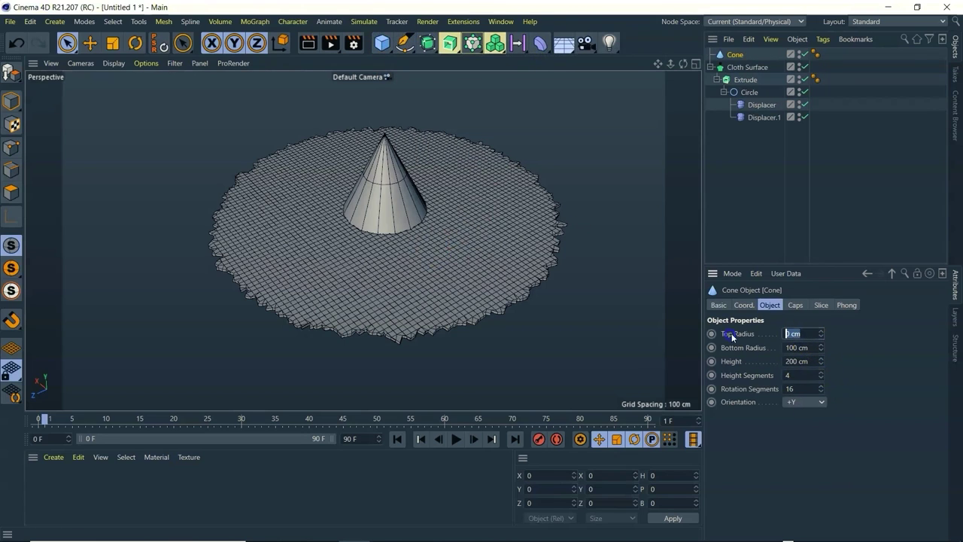
type("1")
key("Tab")
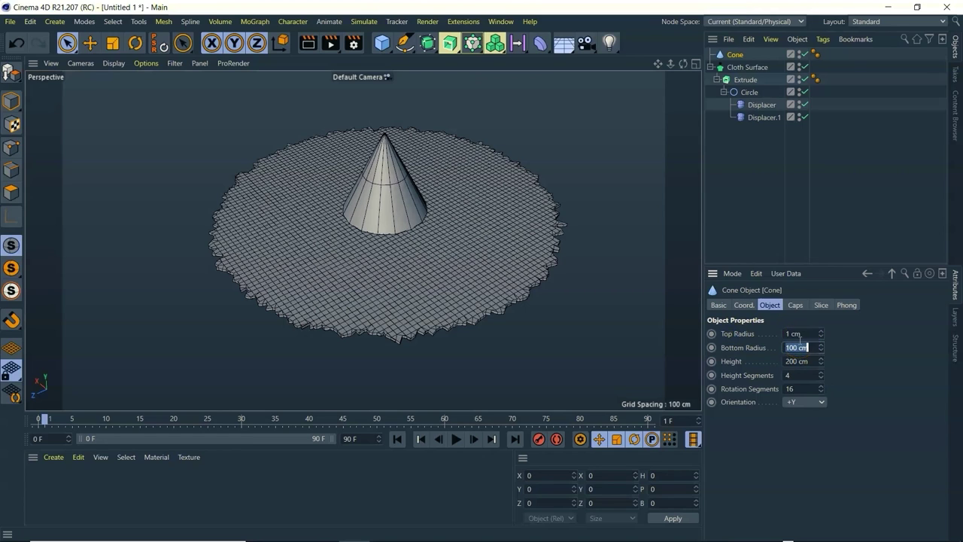
type("1")
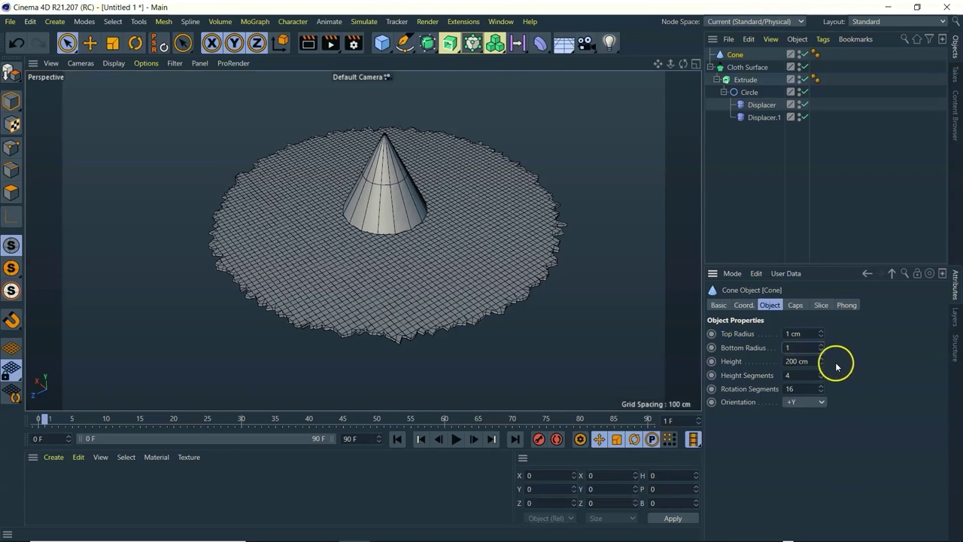
left_click(805, 333)
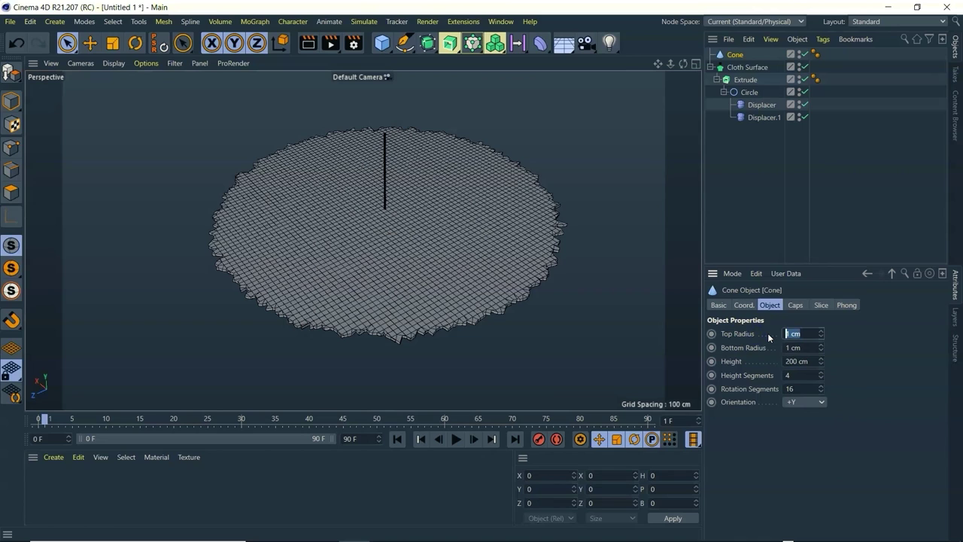
type("35")
left_click(845, 350)
Step: Give the cone 16 height segments and 64 rotation segments
left_click(797, 347)
key("BackSpace")
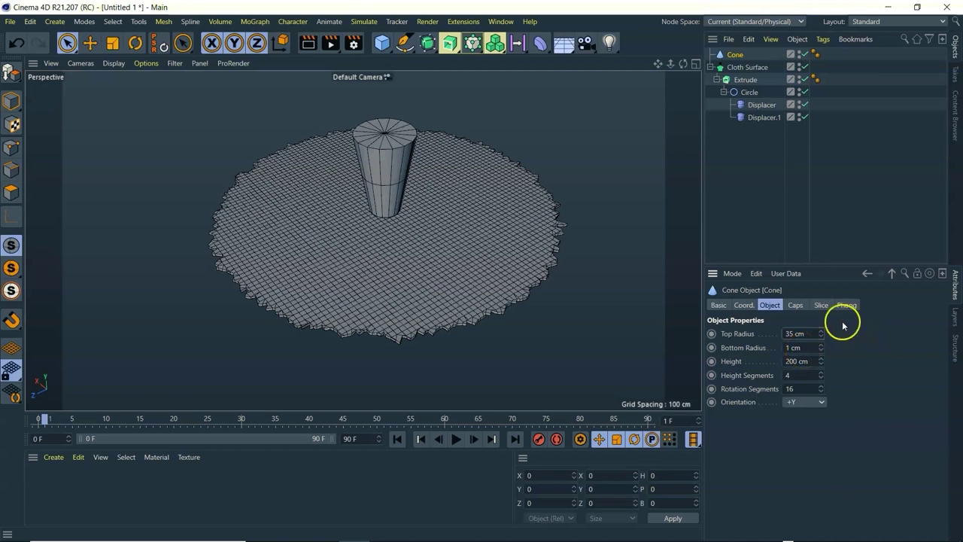
key("BackSpace")
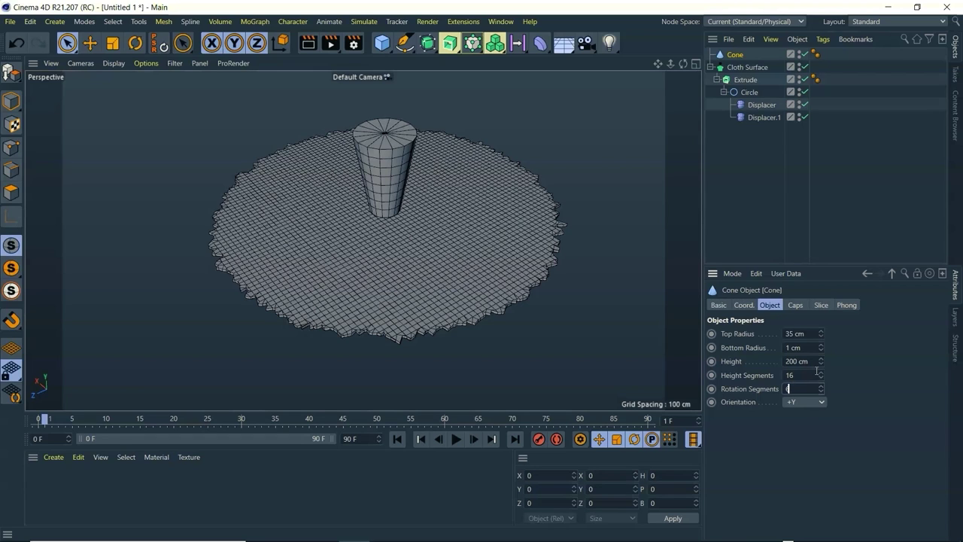
type("4")
key("Return")
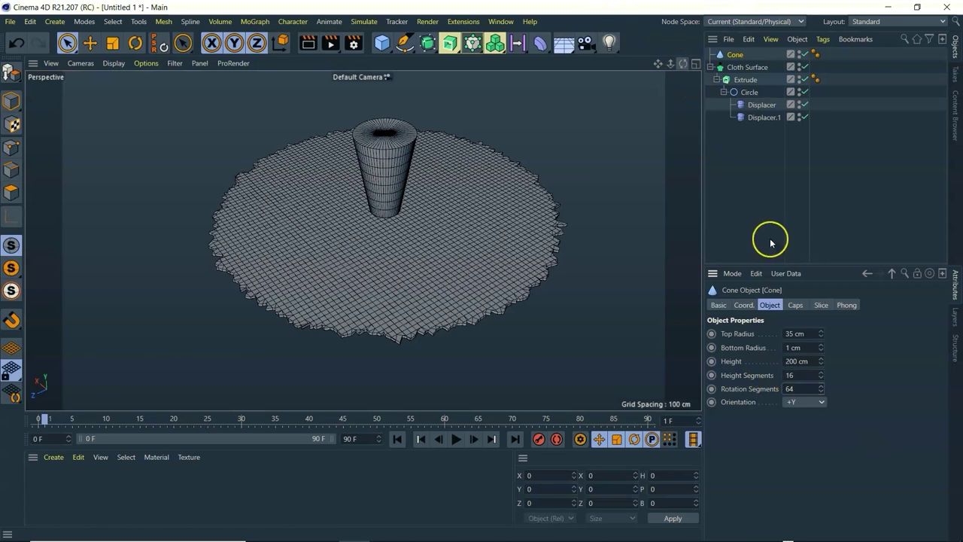
left_click(794, 305)
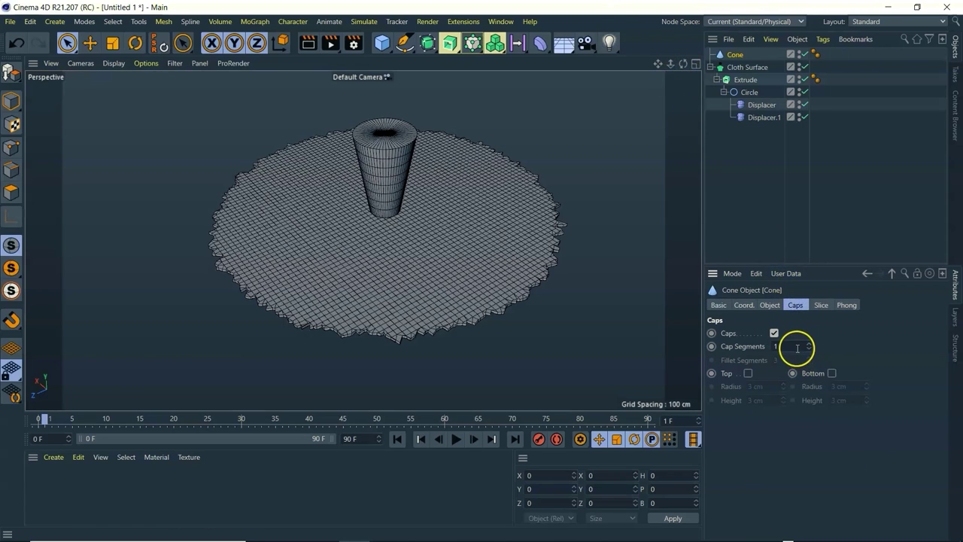
Step: Turn off the cone's Caps so it is open, hiding the Cloth Surface for a clear view
left_click(774, 332)
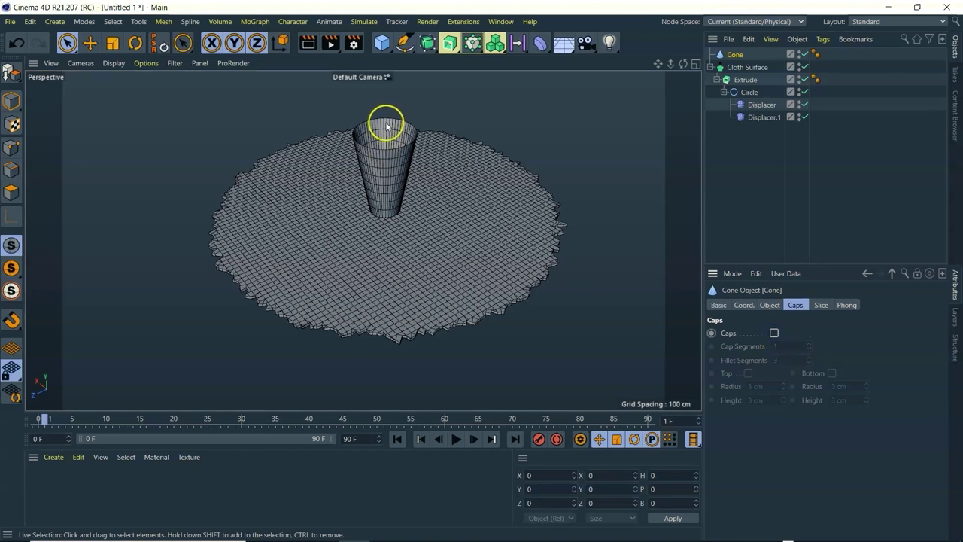
left_click(800, 66)
left_click_drag(668, 64, 650, 82)
left_click_drag(480, 271, 486, 273)
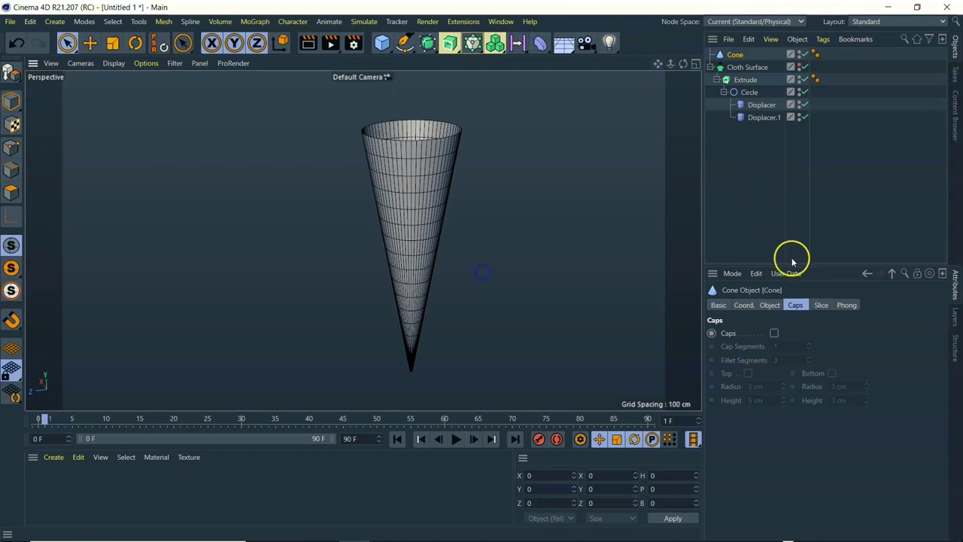
Step: Enable Slice on the cone and set its end angle to 720°
left_click(820, 305)
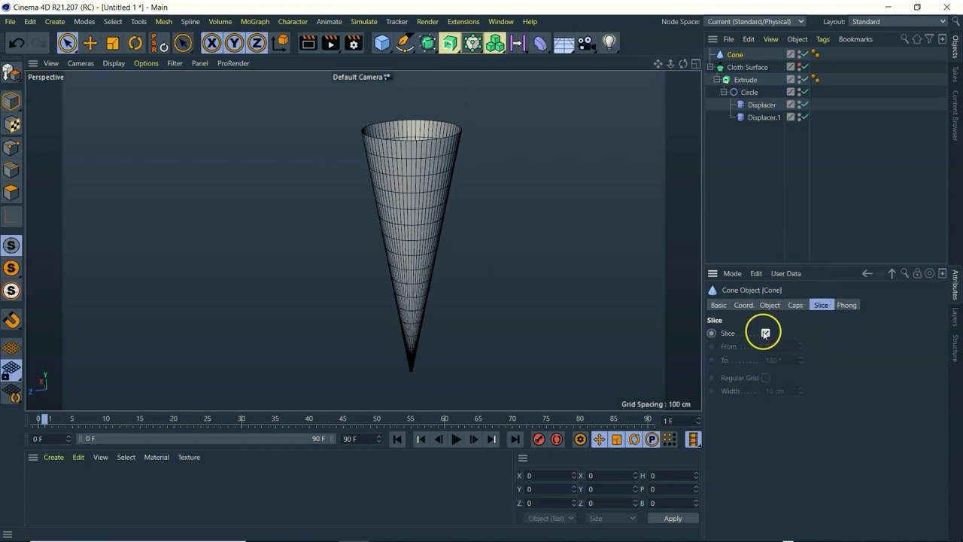
left_click(765, 332)
left_click_drag(674, 63, 671, 67)
left_click_drag(782, 360, 749, 359)
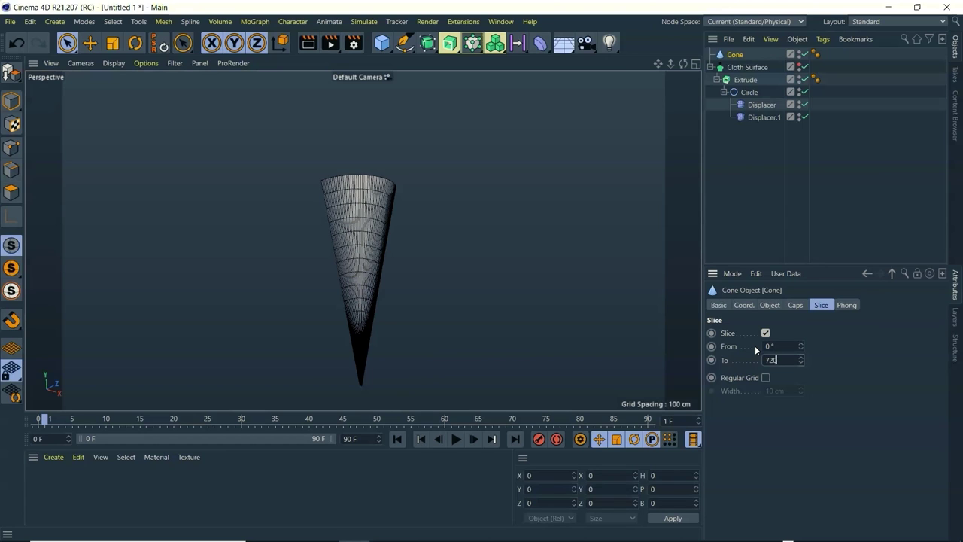
left_click(835, 442)
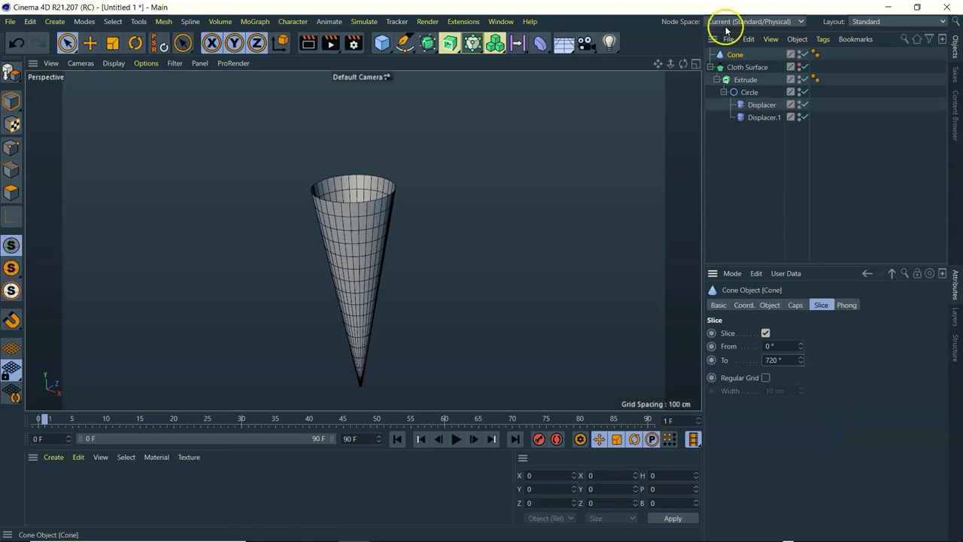
left_click_drag(678, 70, 480, 273)
left_click_drag(672, 63, 482, 271)
left_click(799, 67)
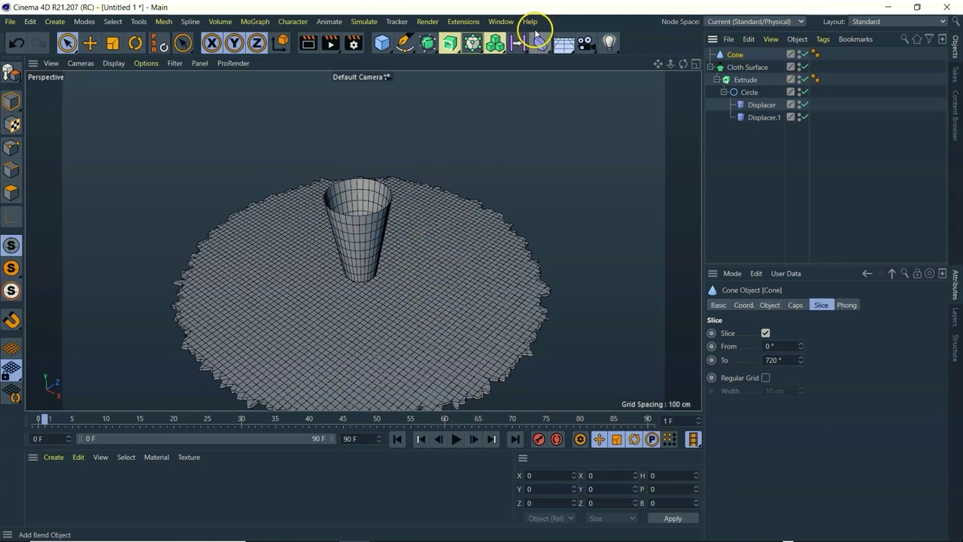
left_click(799, 66)
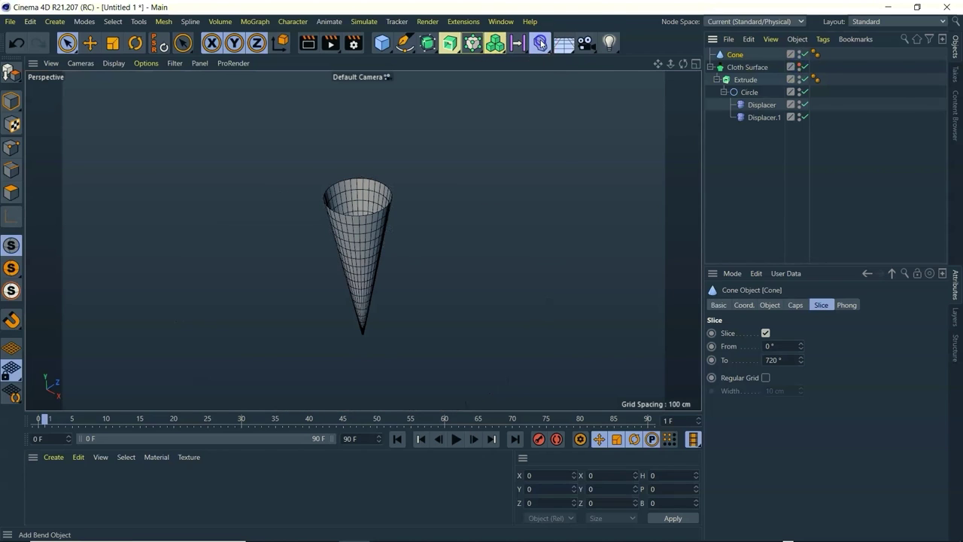
Step: Add a Surface deformer under Cloth Surface in Mapping (U,V) mode, targeting the Cone
left_click(540, 43)
left_click(842, 151)
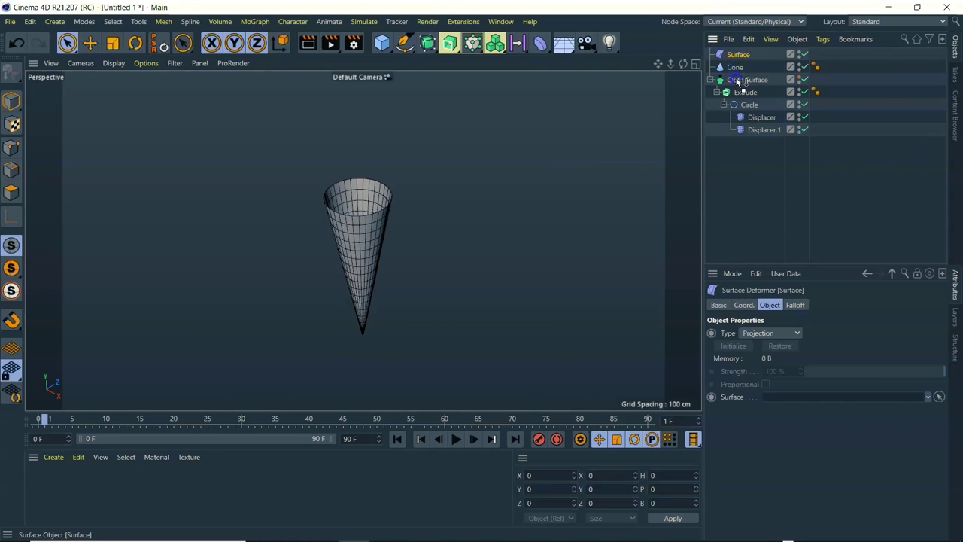
left_click_drag(740, 83, 740, 83)
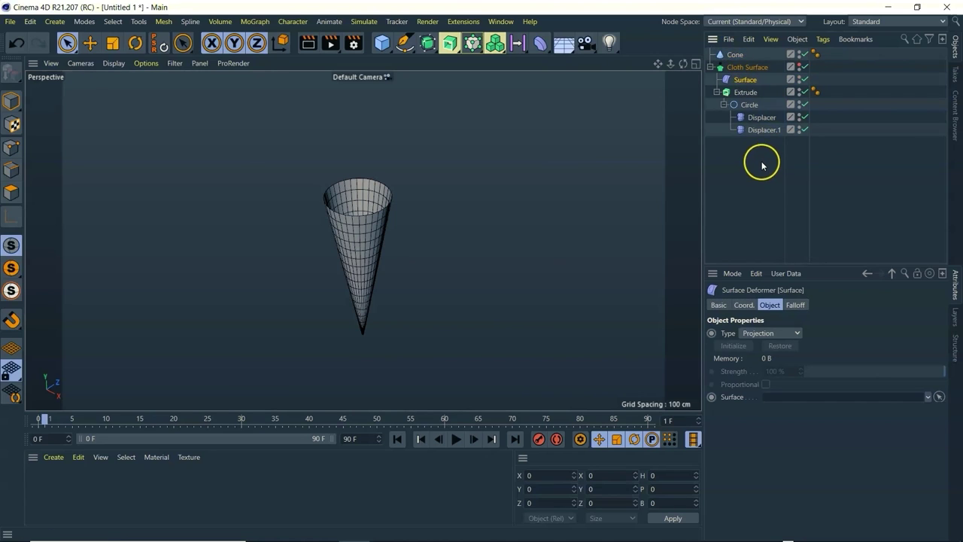
left_click(794, 200)
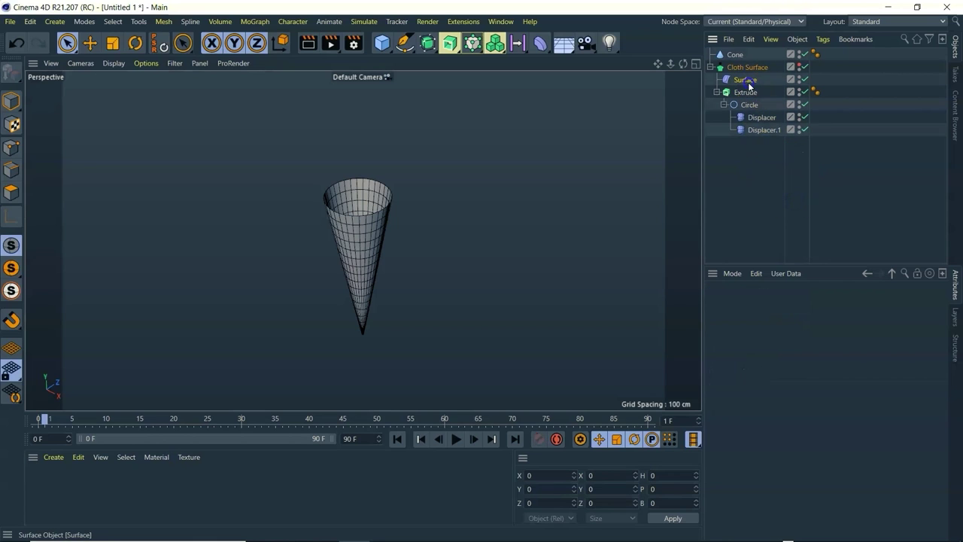
left_click(749, 80)
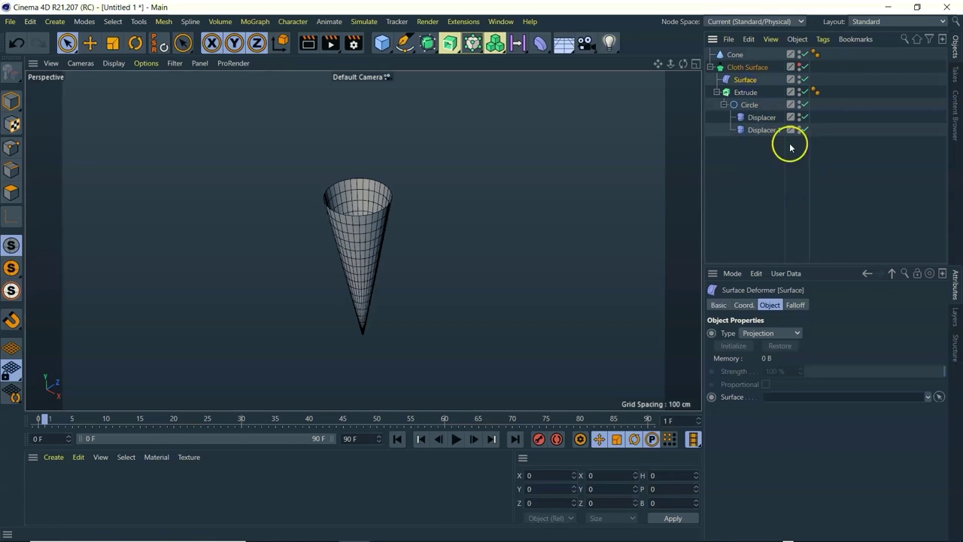
left_click(776, 334)
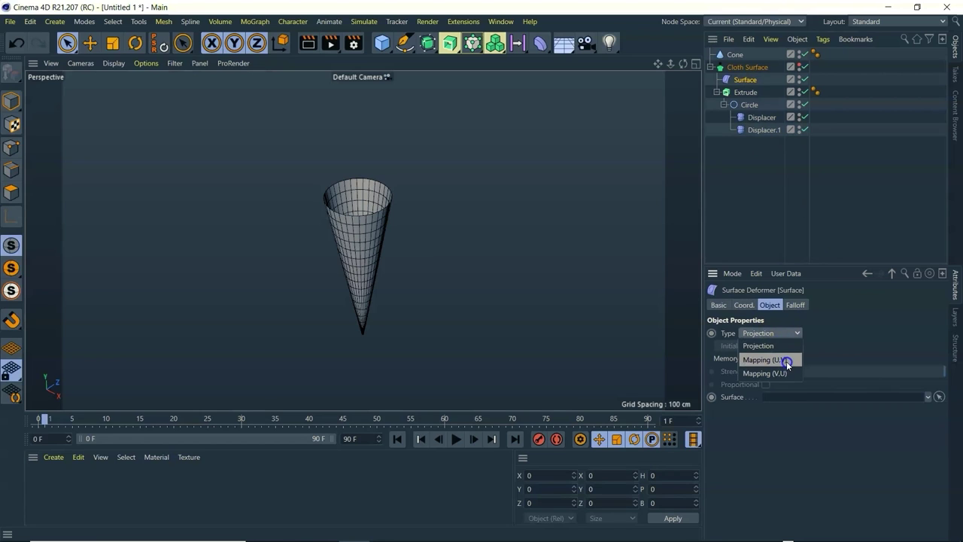
left_click(787, 361)
left_click_drag(735, 58, 775, 414)
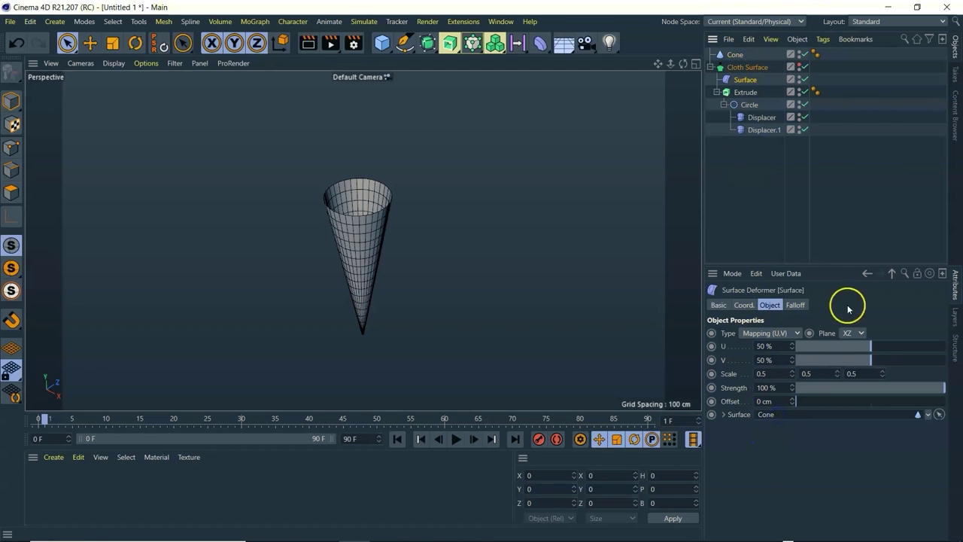
Step: Enable Cloth Surface and inspect the wrapped mesh with the Cone hidden and shown, then select the Cone
left_click(802, 67)
left_click_drag(683, 64, 331, 334)
scroll(331, 335, "up", 5)
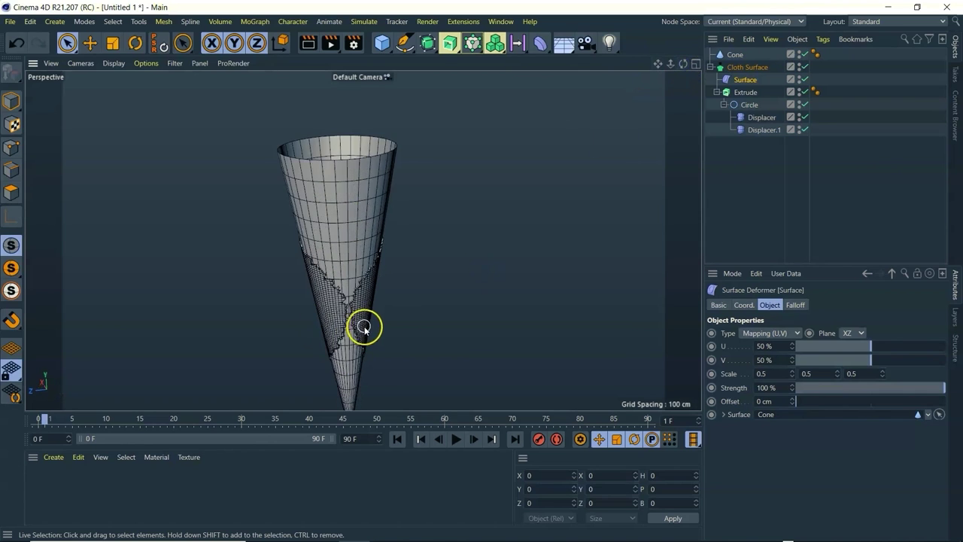
left_click_drag(687, 66, 632, 83)
scroll(364, 241, "down", 4)
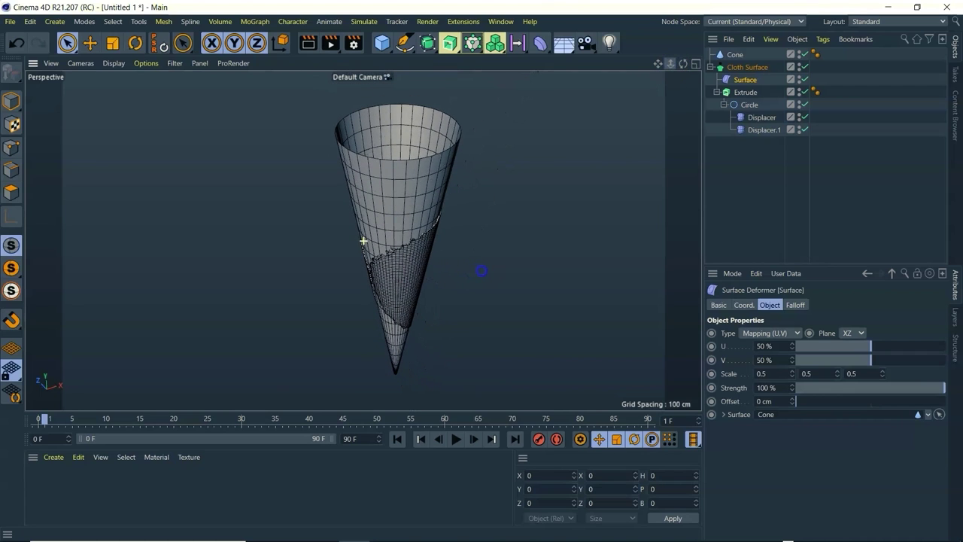
left_click(799, 54)
mouse_move(680, 65)
left_mouse_down()
mouse_move(331, 260)
mouse_move(376, 248)
left_mouse_up()
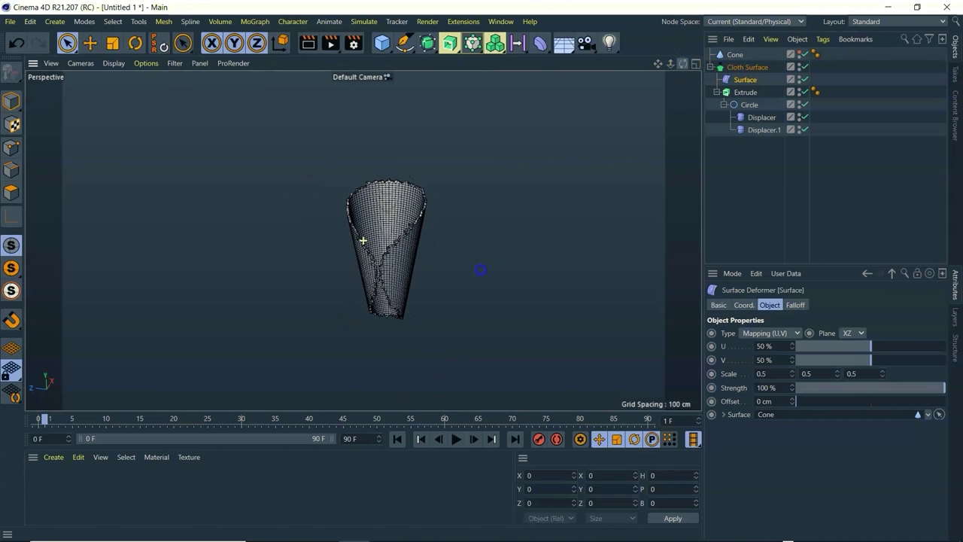
left_click(801, 54)
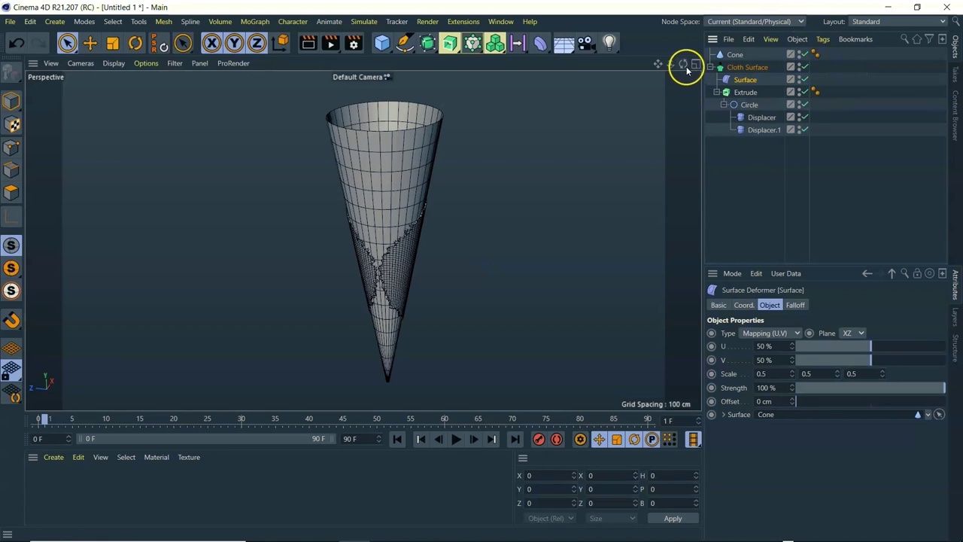
left_click_drag(682, 64, 423, 276)
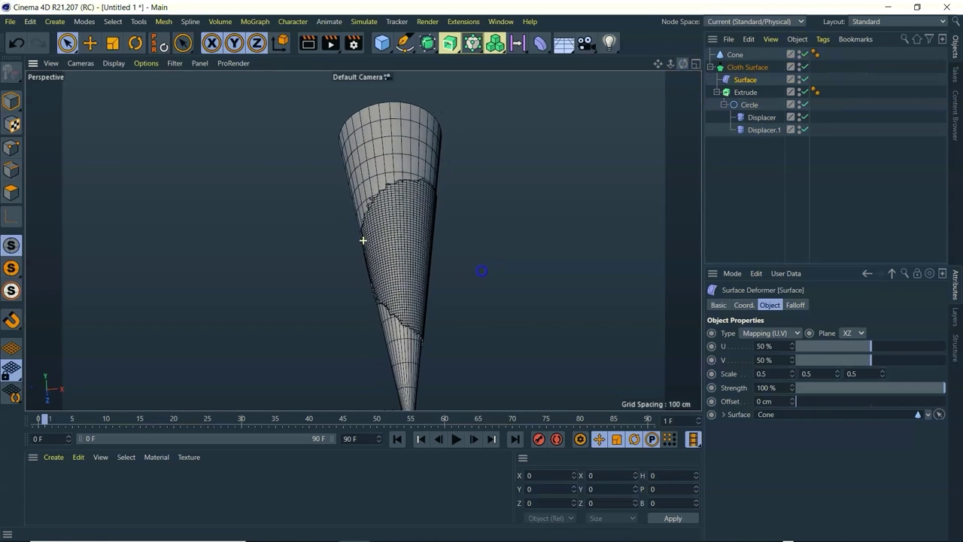
scroll(423, 276, "up", 5)
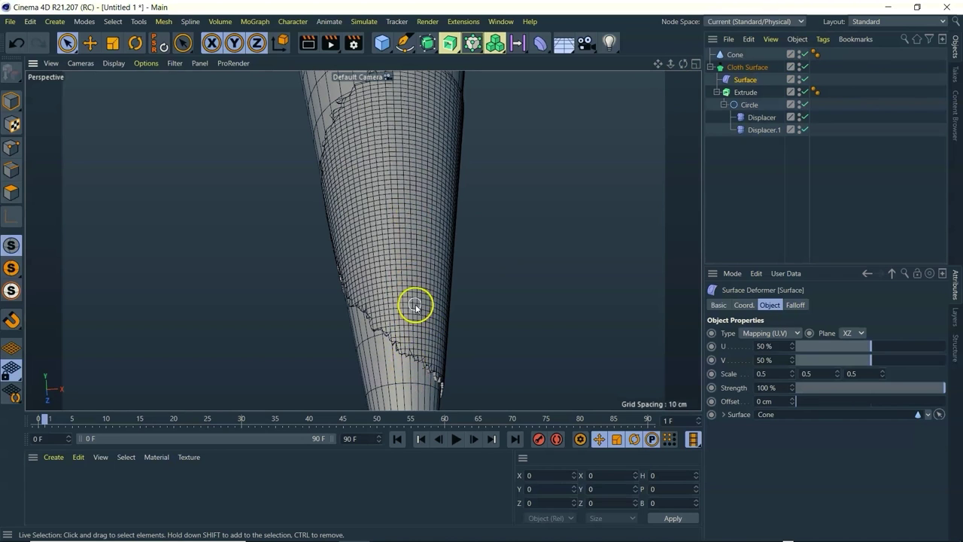
mouse_move(670, 64)
left_mouse_down()
mouse_move(666, 75)
mouse_move(690, 68)
mouse_move(671, 73)
left_mouse_up()
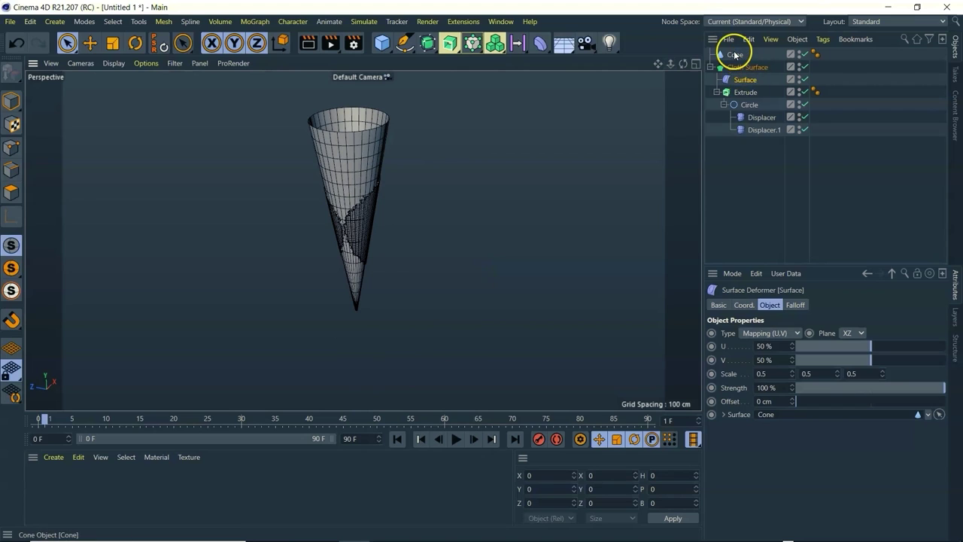
left_click(736, 55)
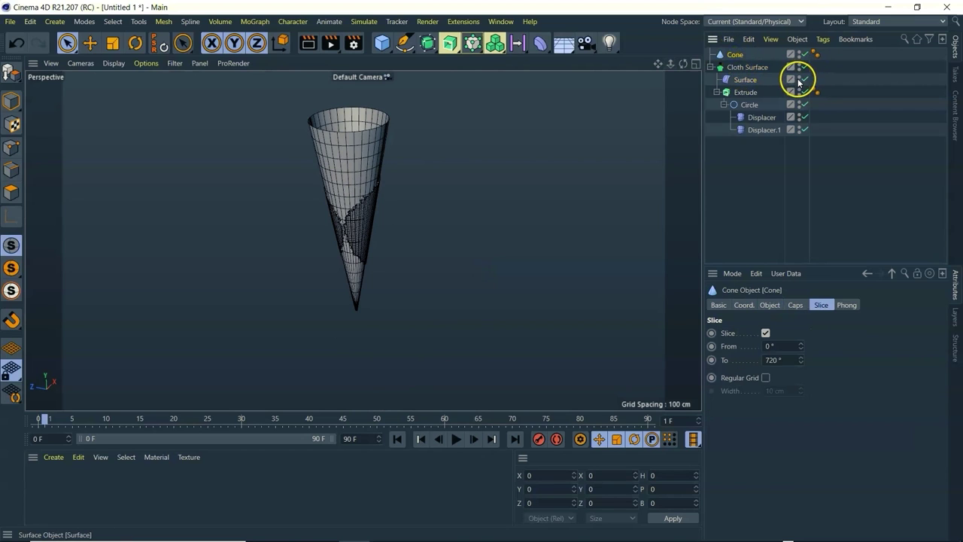
left_click(736, 57)
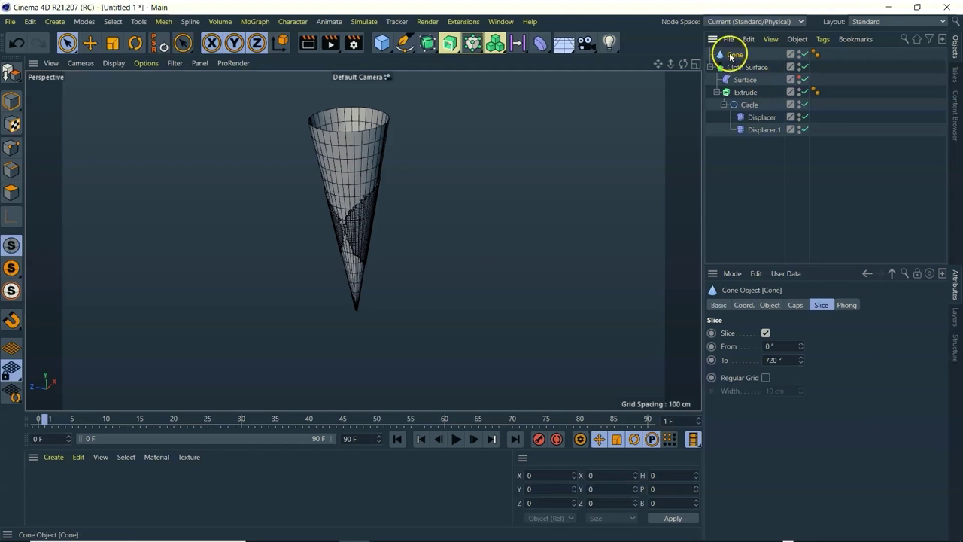
Step: Make the Cone editable with C, turn off Surface, hide Cloth Surface, and pick the BP - UV Edit layout
key("c")
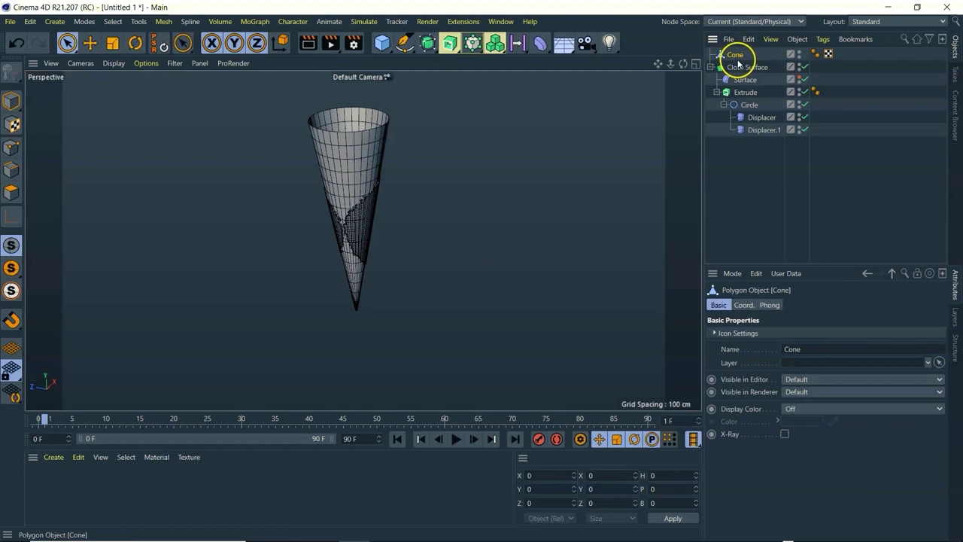
left_click(803, 80)
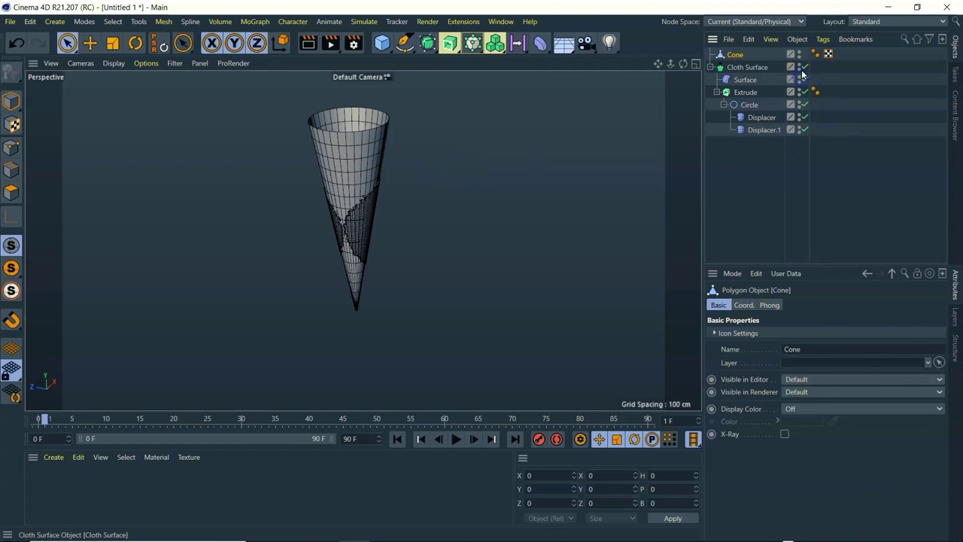
left_click(799, 60)
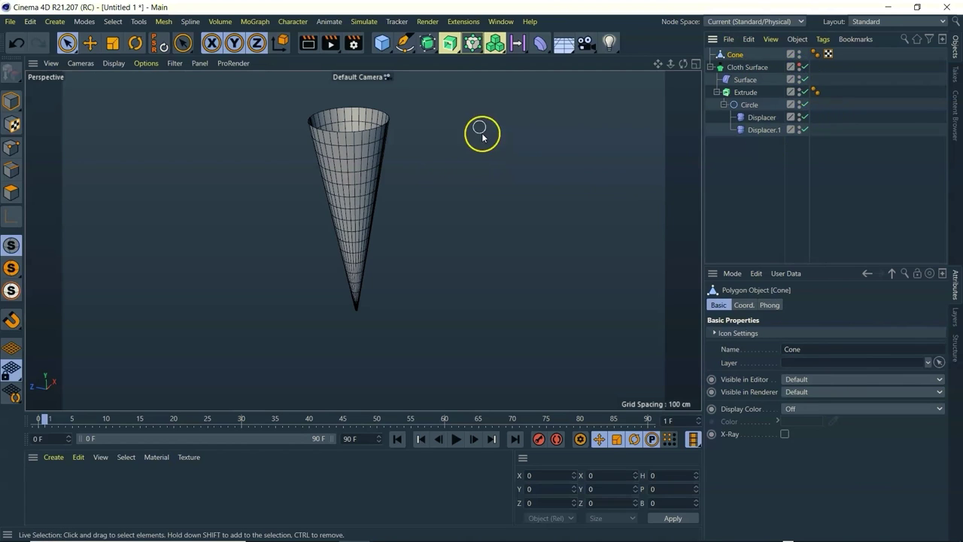
left_click(895, 22)
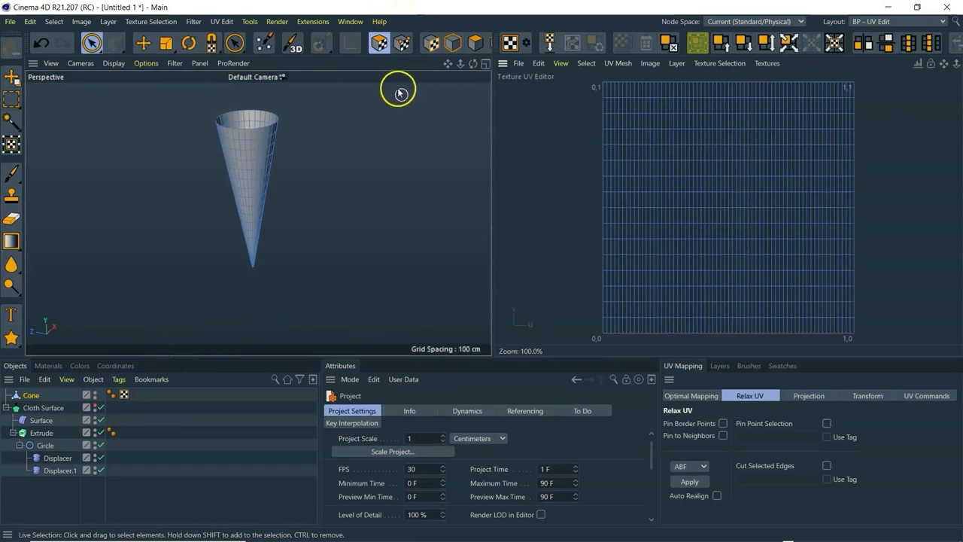
Step: Relax the Cone's UVs with the ABF method into a fan-shaped grid
left_click(31, 395)
left_click(689, 466)
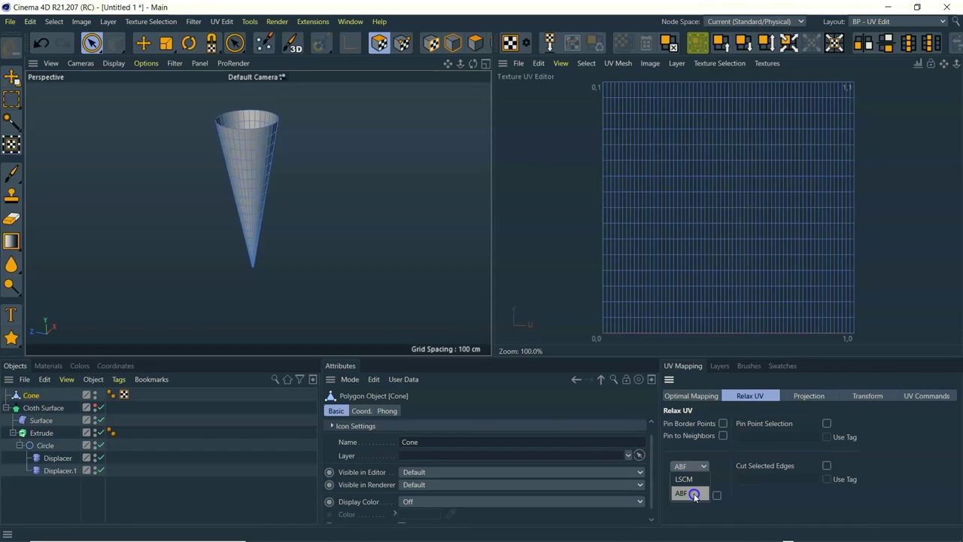
left_click(693, 493)
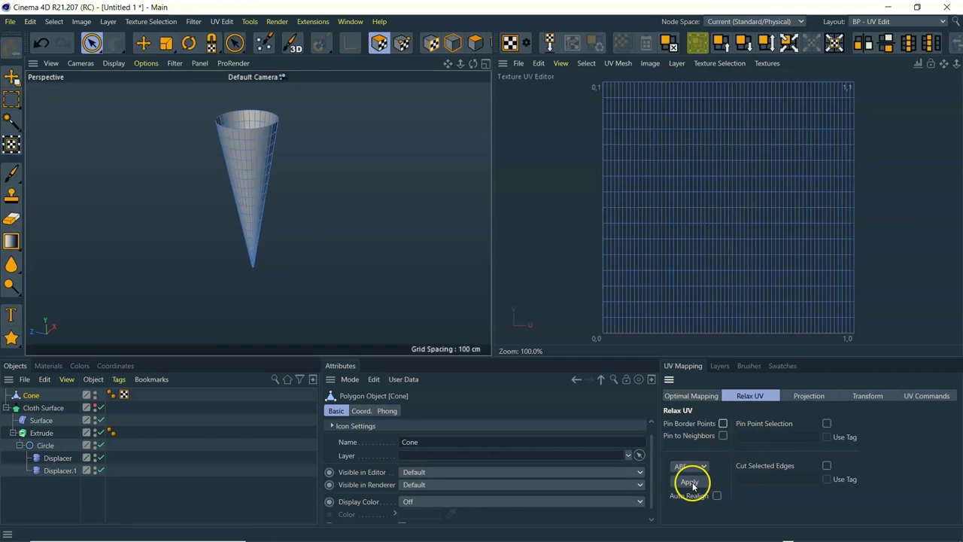
left_click(691, 482)
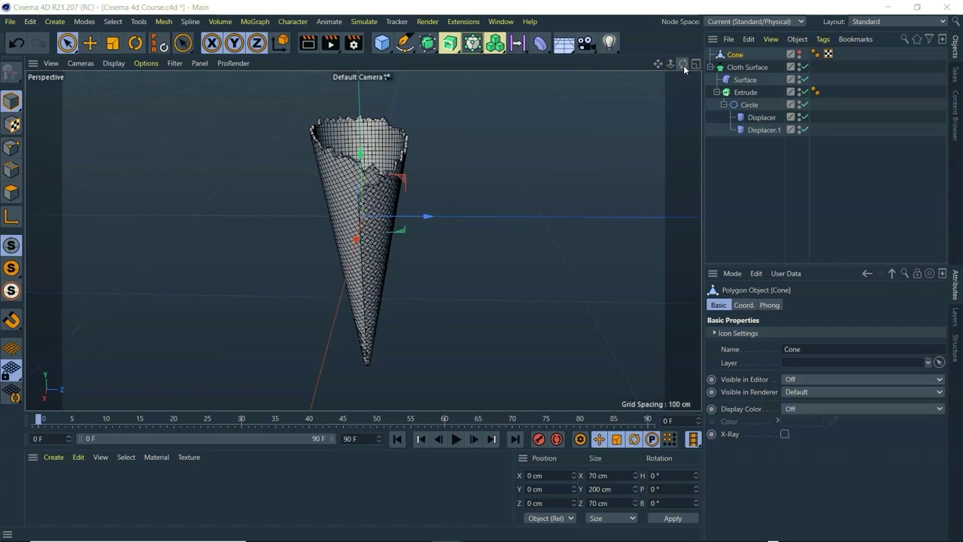
Step: Raise the Surface deformer's U value to 50%, repositioning the jagged rim around the cone
left_click_drag(683, 64, 481, 270)
left_click_drag(363, 240, 364, 240)
left_click_drag(670, 66, 681, 63)
left_click_drag(363, 240, 363, 240)
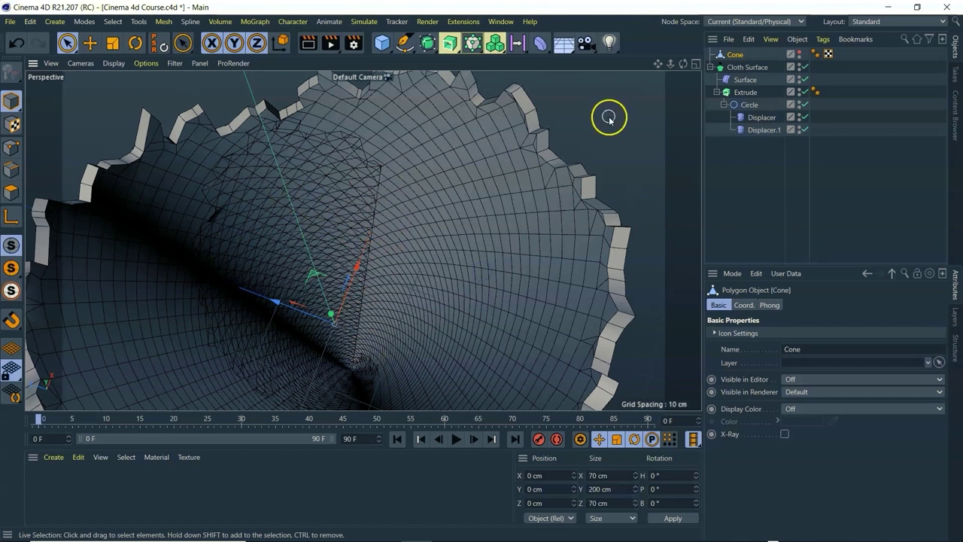
left_click_drag(683, 64, 683, 64)
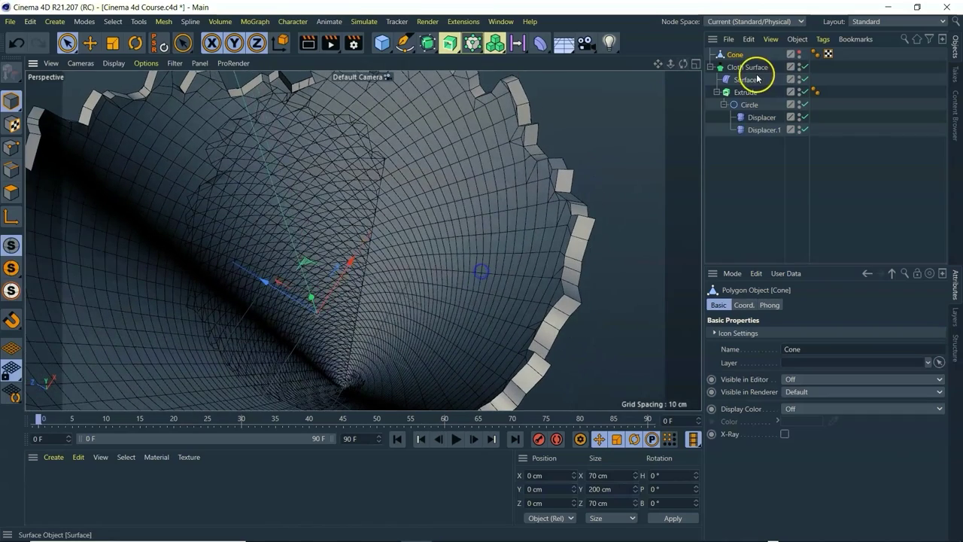
left_click(753, 79)
mouse_move(851, 350)
left_mouse_down()
mouse_move(872, 351)
mouse_move(863, 349)
left_mouse_up()
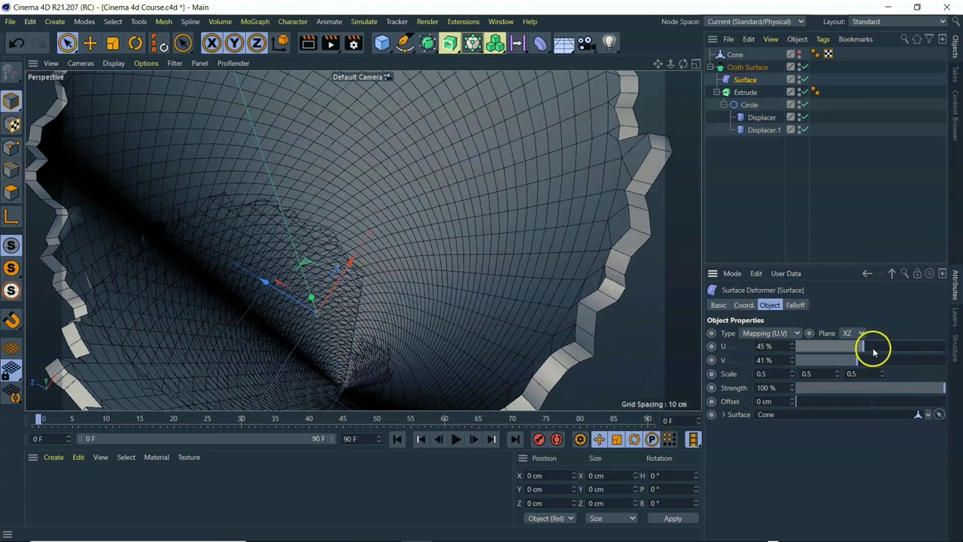
left_click_drag(865, 350, 871, 348)
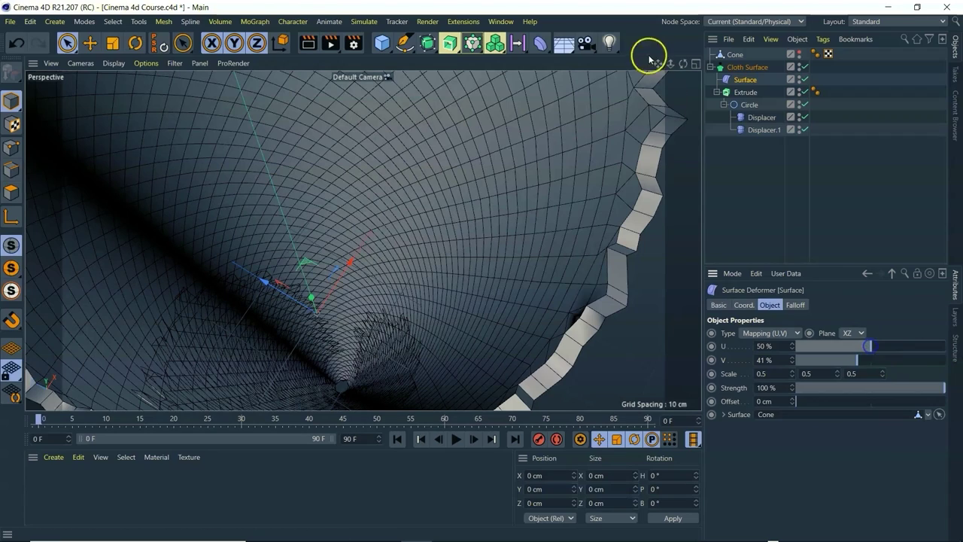
left_click_drag(681, 63, 701, 60)
left_click_drag(687, 67, 482, 273)
left_click_drag(670, 65, 481, 271)
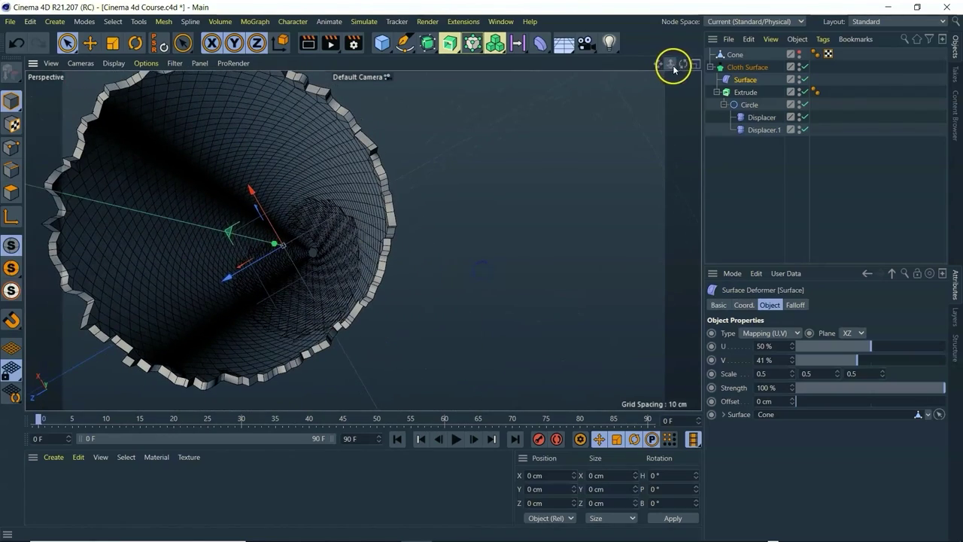
left_click_drag(682, 65, 481, 271)
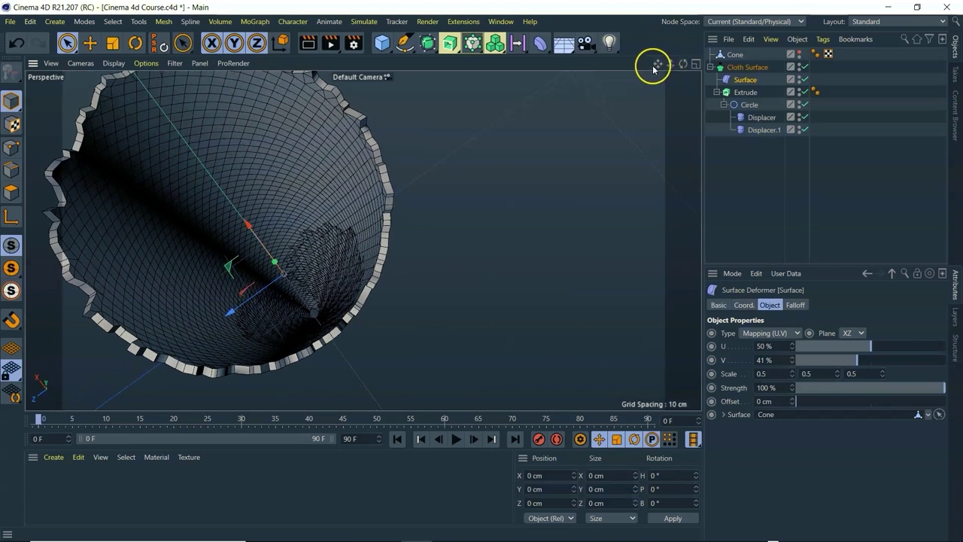
left_click_drag(659, 64, 482, 271)
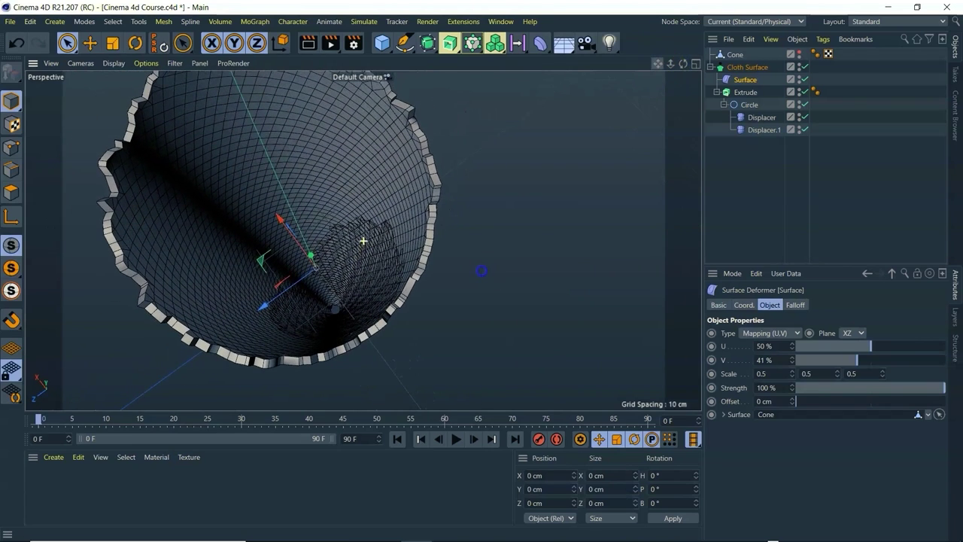
Step: Add a Step effector from MoGraph > Effector
left_click(252, 21)
mouse_move(290, 41)
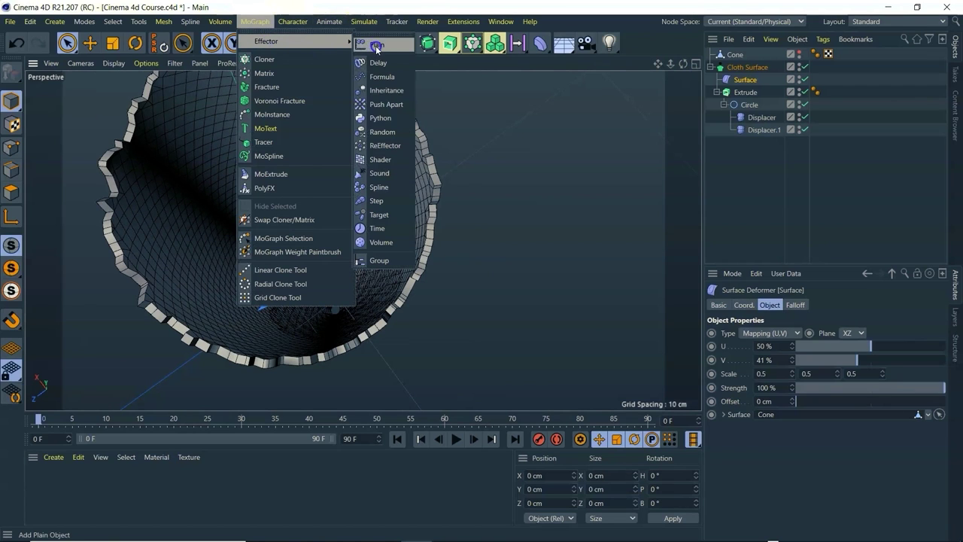
left_click(388, 200)
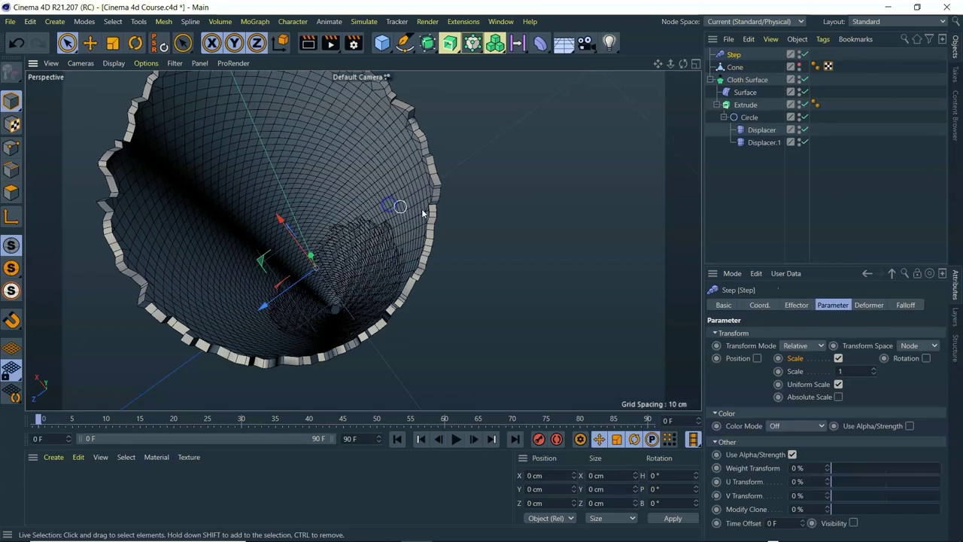
Step: Toggle the Cone and Surface deformer, leaving Surface on and Cloth Surface switched off
left_click(799, 66)
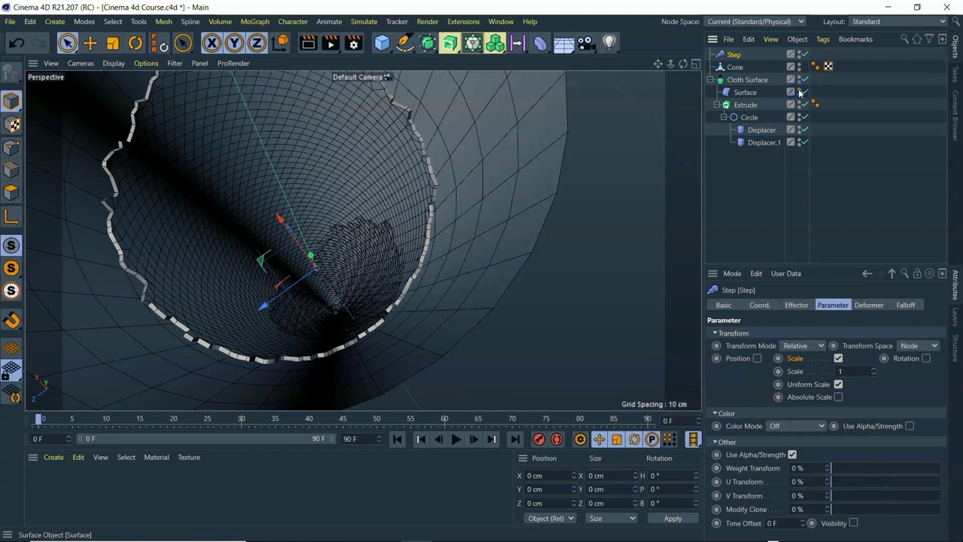
left_click(804, 91)
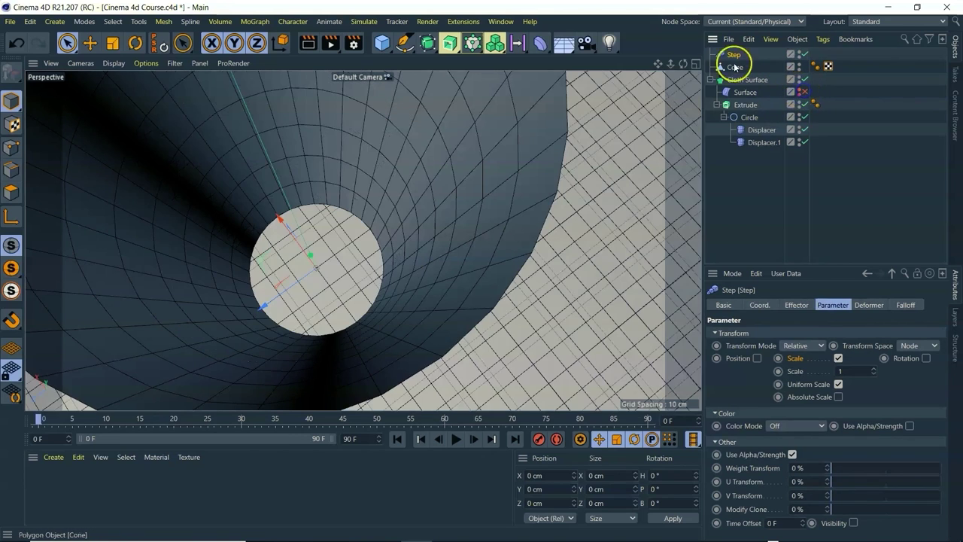
left_click_drag(683, 64, 363, 240)
scroll(554, 133, "down", 6)
left_click_drag(660, 67, 605, 171)
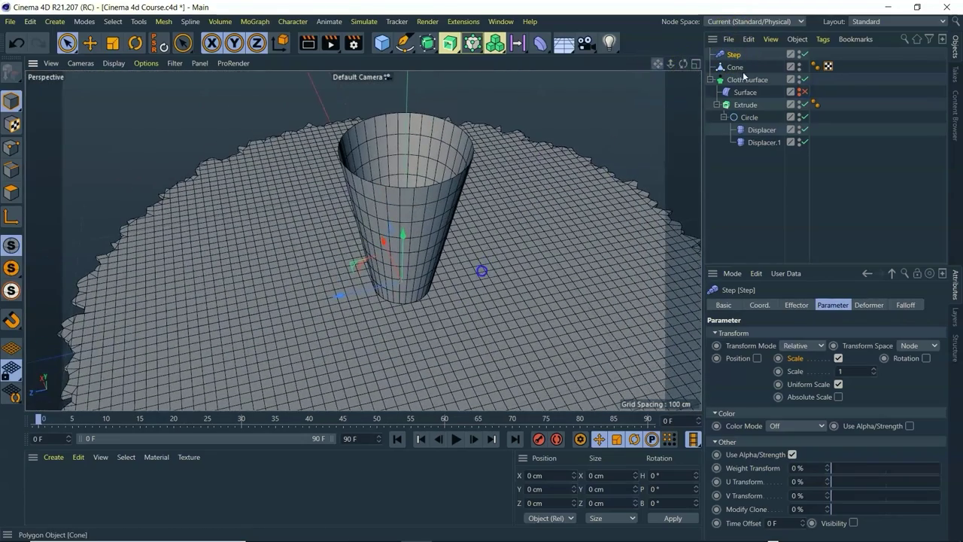
left_click(803, 91)
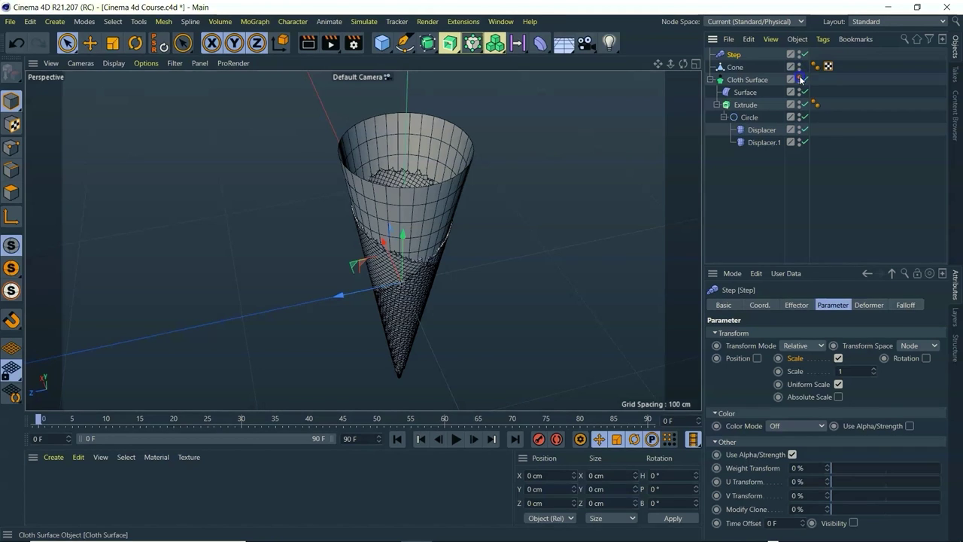
left_click(802, 79)
left_click(814, 82)
left_click_drag(684, 63, 482, 271)
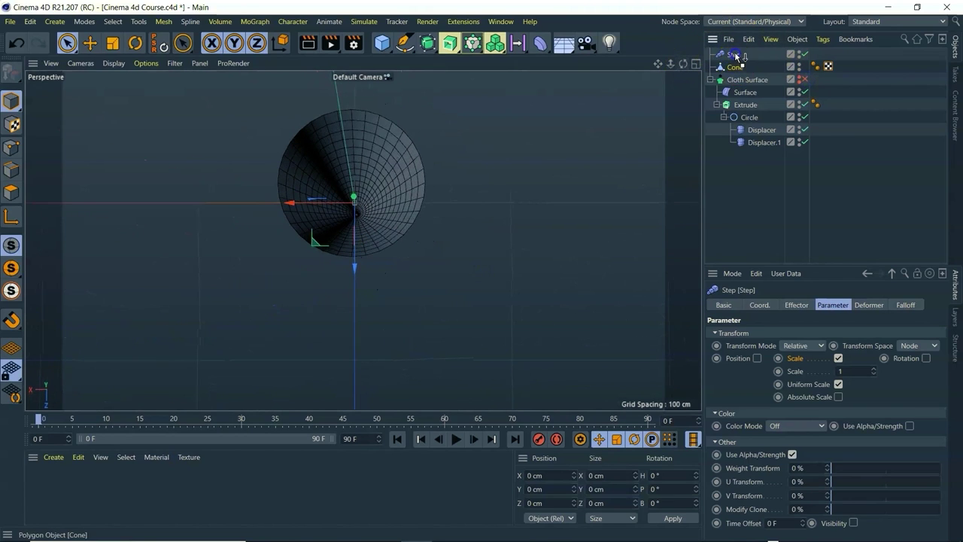
Step: Nest the Step effector under the Cone and set its Deformation mode to Point
left_click_drag(734, 67, 735, 55)
left_click(734, 55)
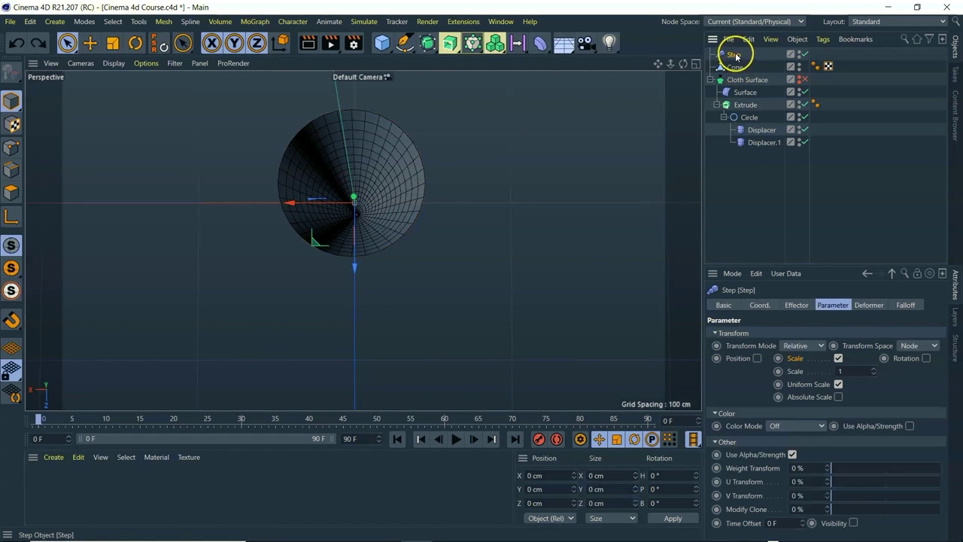
left_click_drag(737, 71, 738, 74)
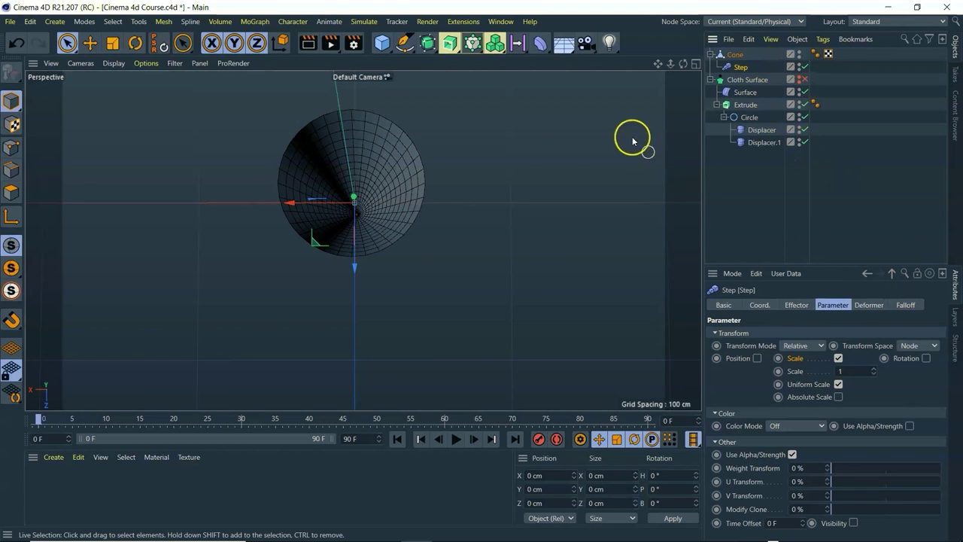
left_click_drag(682, 64, 602, 95)
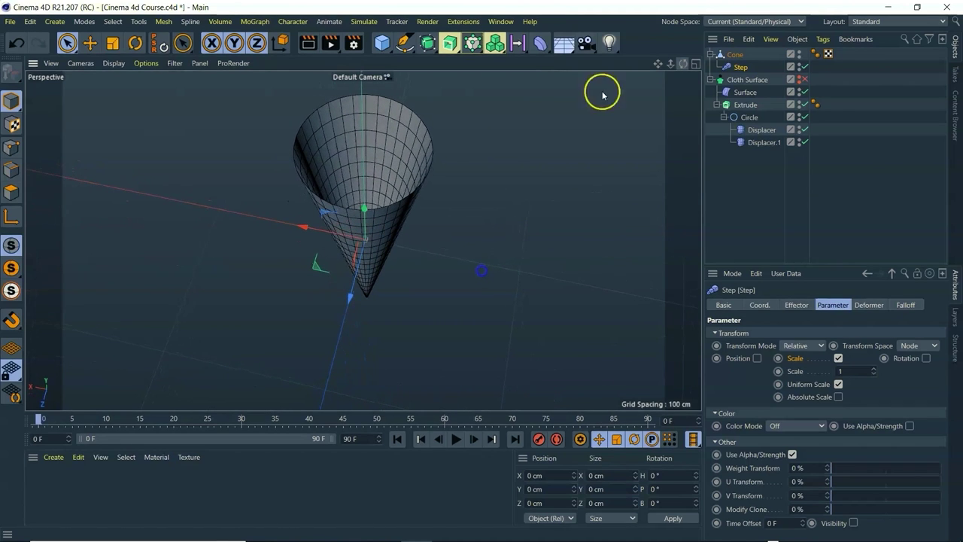
left_click(869, 305)
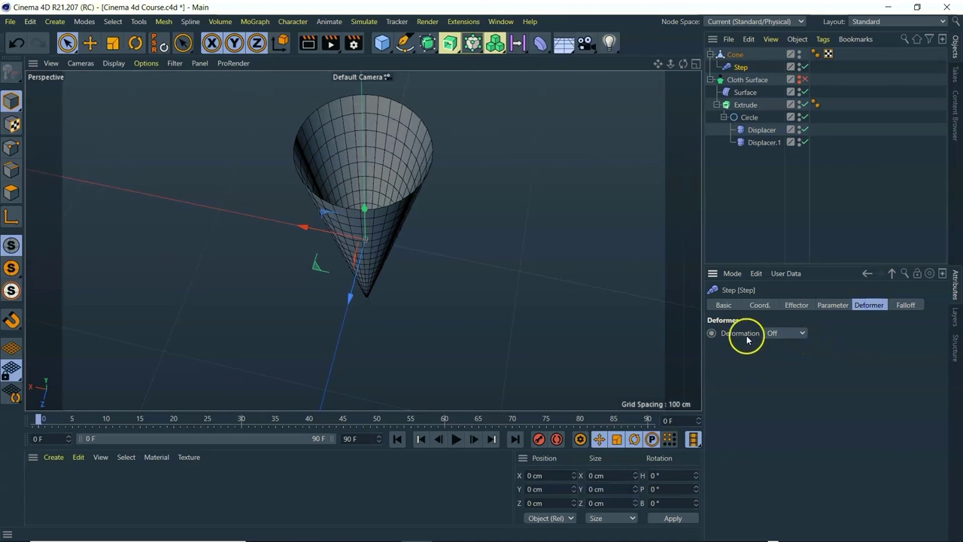
left_click(776, 333)
left_click(785, 373)
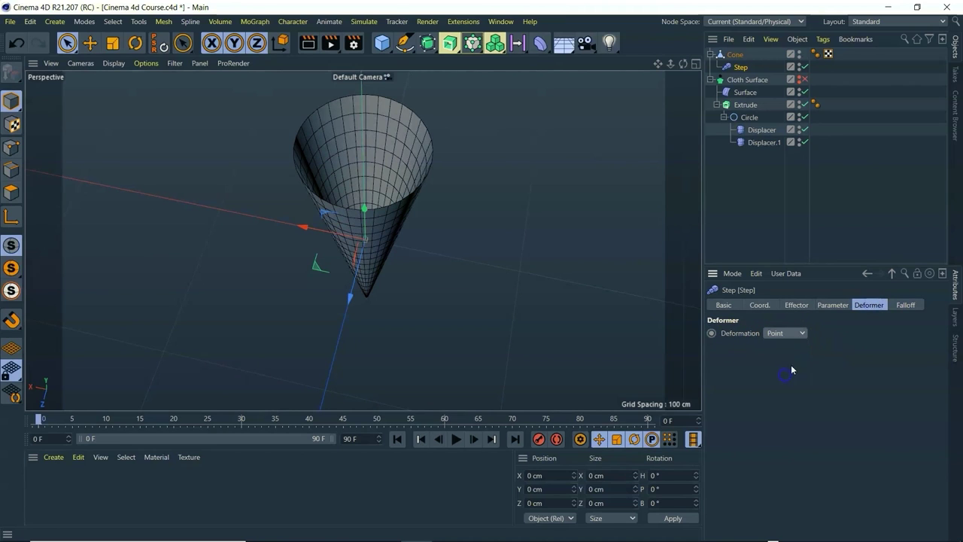
left_click(832, 307)
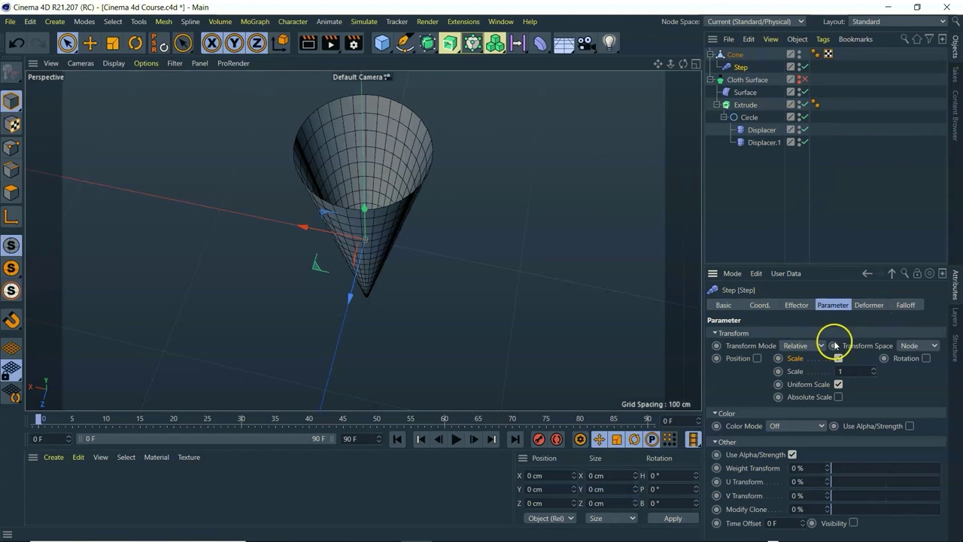
Step: Switch the Step effector from Scale to Position and raise P.Z to 4 cm
left_click(839, 359)
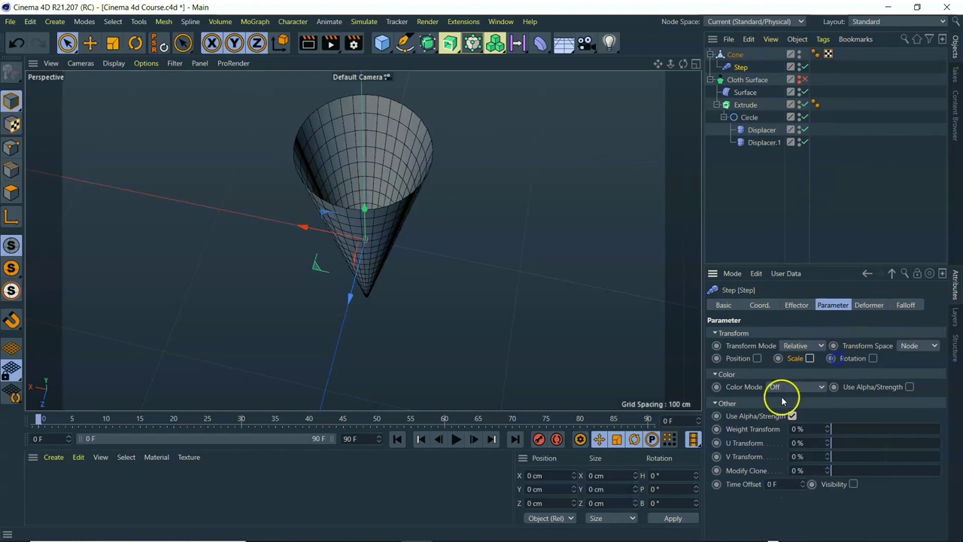
left_click(756, 358)
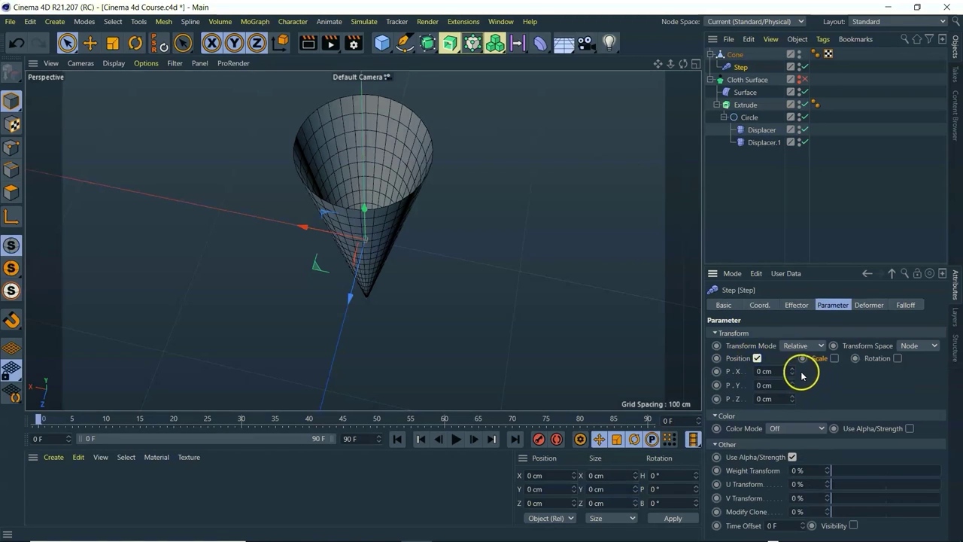
left_click(791, 398)
left_click(792, 398)
left_click(791, 398)
left_click(792, 398)
Step: Orbit and zoom around the cone to check the shifted points from the open top
left_click_drag(682, 64, 481, 271)
scroll(429, 155, "up", 4)
scroll(407, 153, "up", 3)
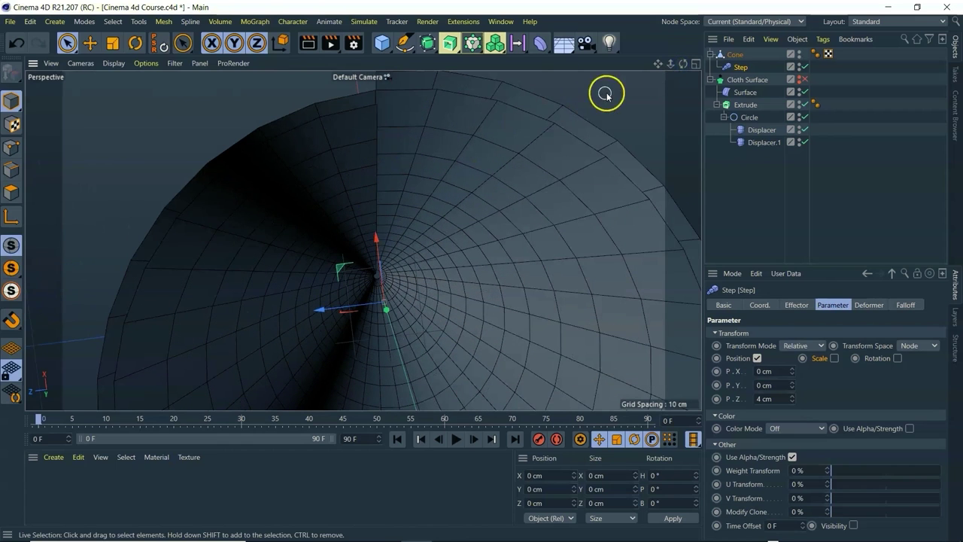
left_click_drag(656, 64, 482, 277)
left_click_drag(363, 241, 384, 289)
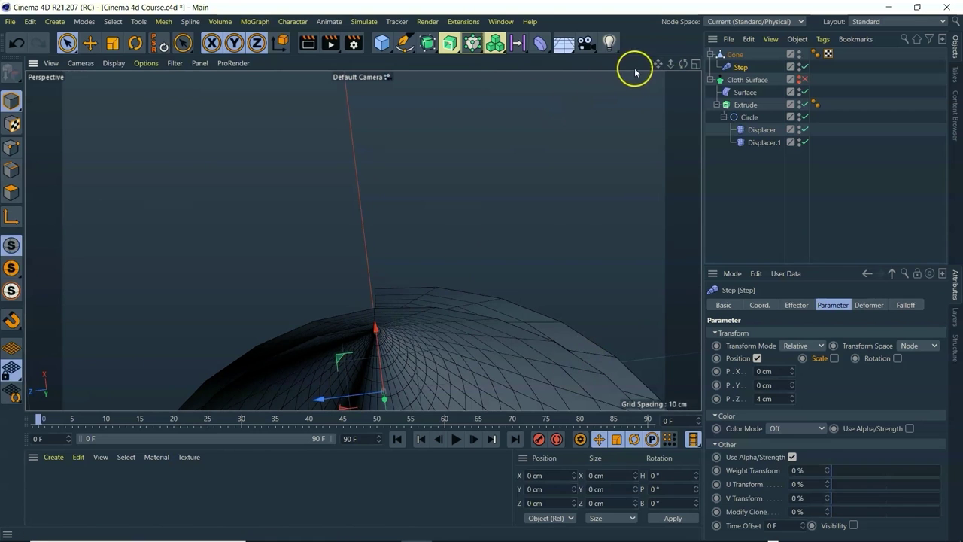
left_click_drag(672, 65, 363, 241)
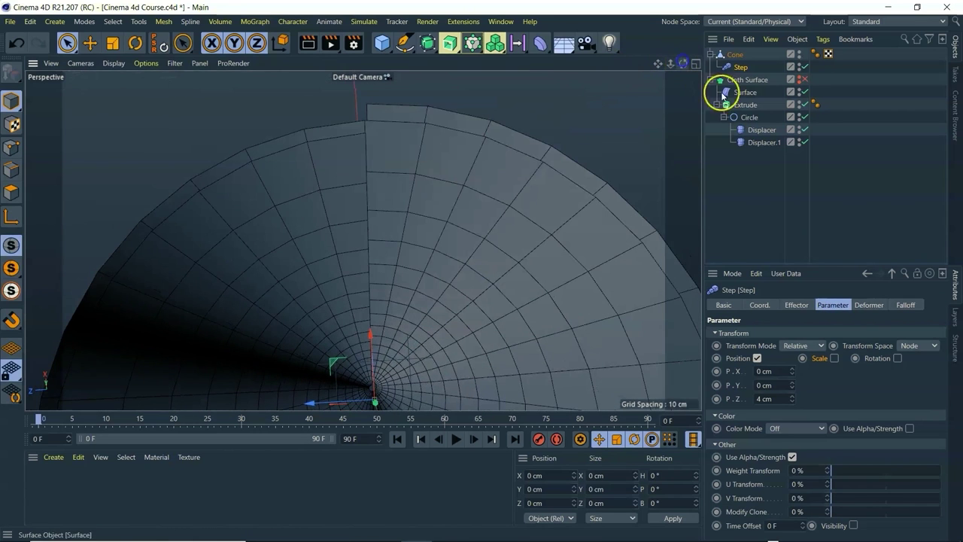
scroll(553, 166, "down", 6)
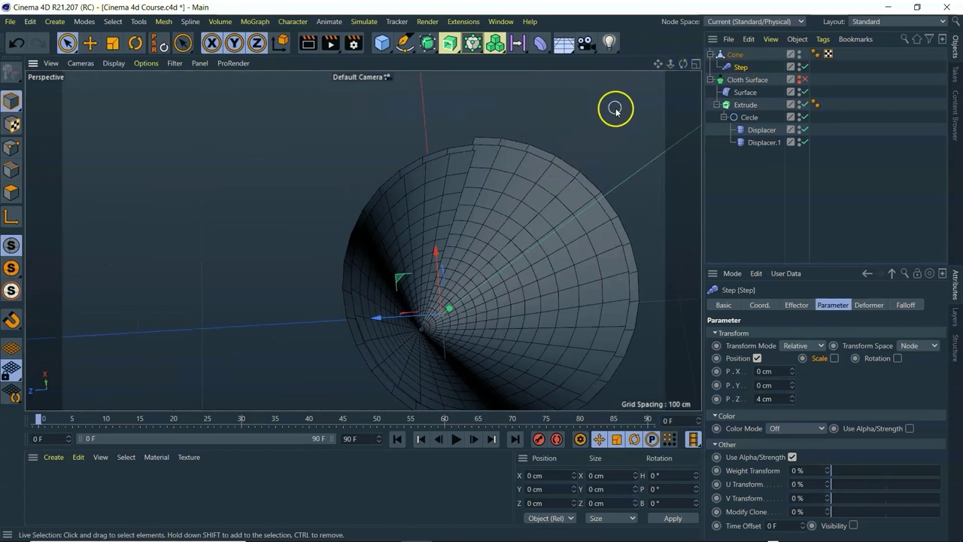
left_click_drag(682, 69, 850, 79)
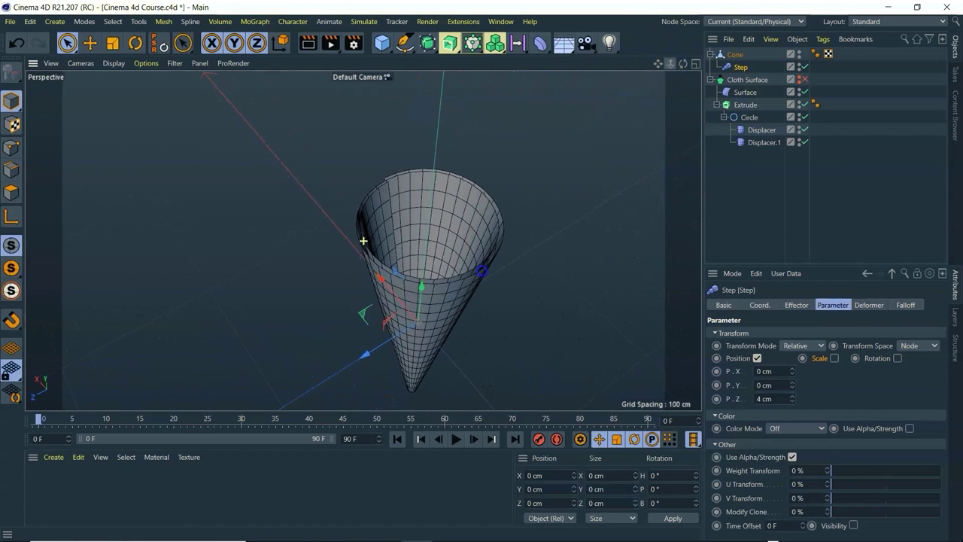
Step: Hide the original Cone and keep Cloth Surface enabled to show the thick jagged rim
left_click(799, 53)
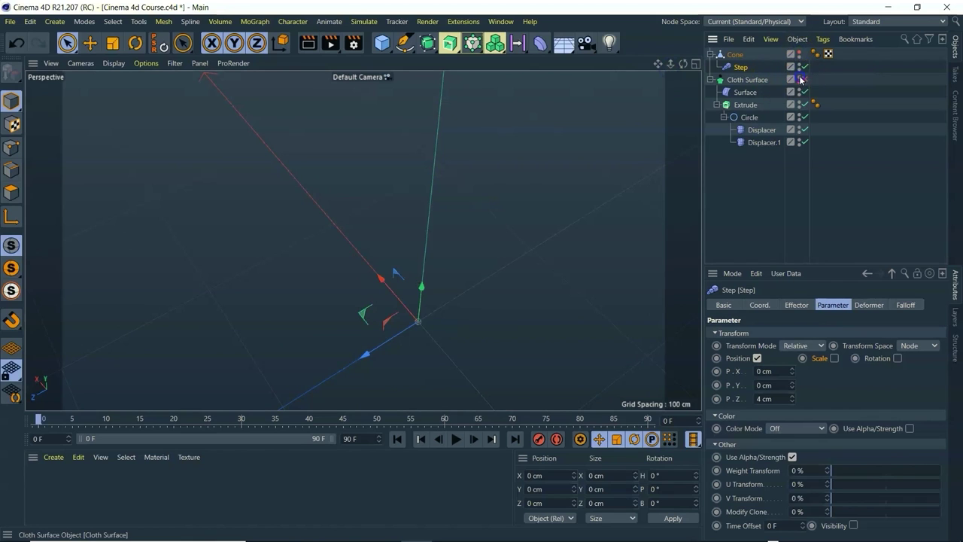
left_click(802, 79)
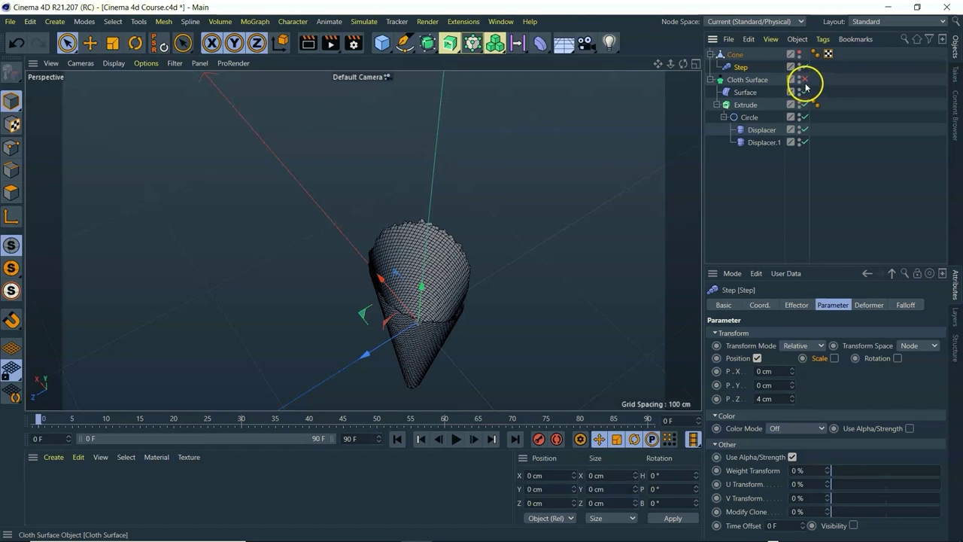
left_click(805, 79)
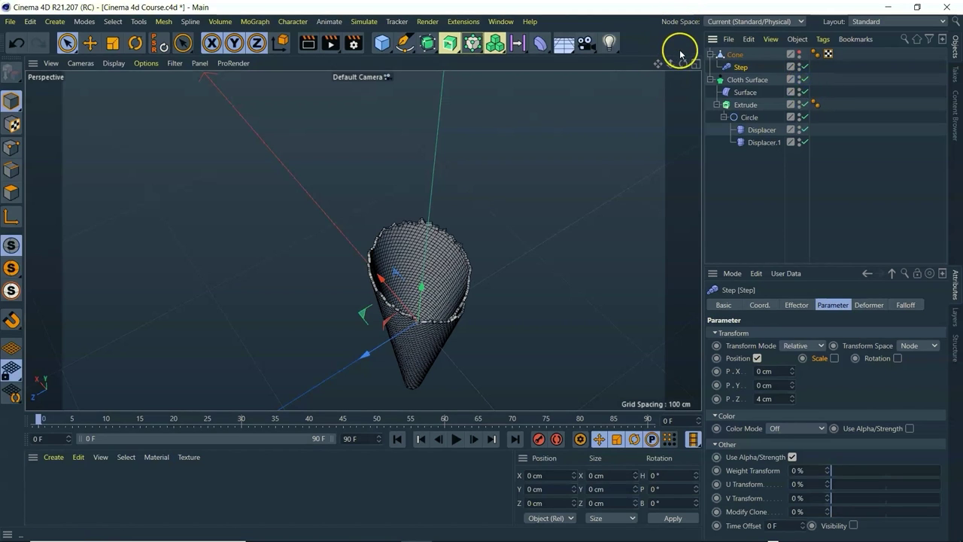
left_click_drag(683, 62, 427, 307)
scroll(427, 308, "up", 8)
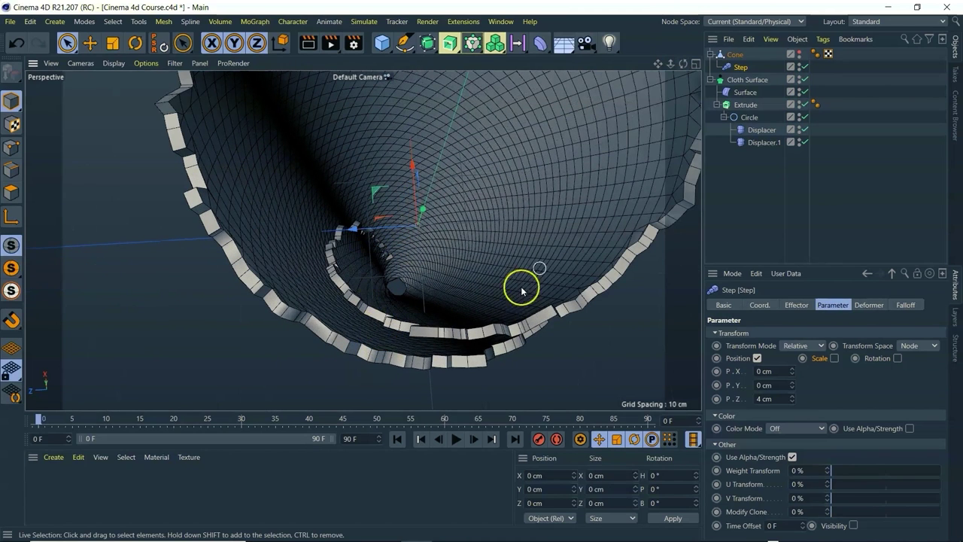
mouse_move(682, 64)
left_mouse_down()
mouse_move(572, 151)
mouse_move(467, 210)
mouse_move(361, 241)
mouse_move(672, 65)
left_mouse_up()
left_click_drag(362, 240, 363, 240)
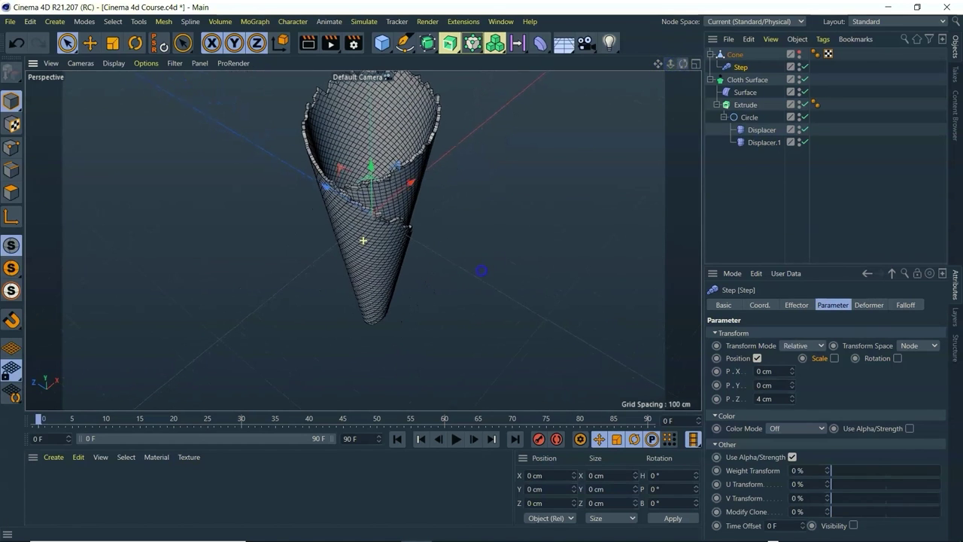
left_click_drag(679, 68, 679, 68)
left_click_drag(362, 240, 363, 240)
left_click_drag(653, 68, 465, 171)
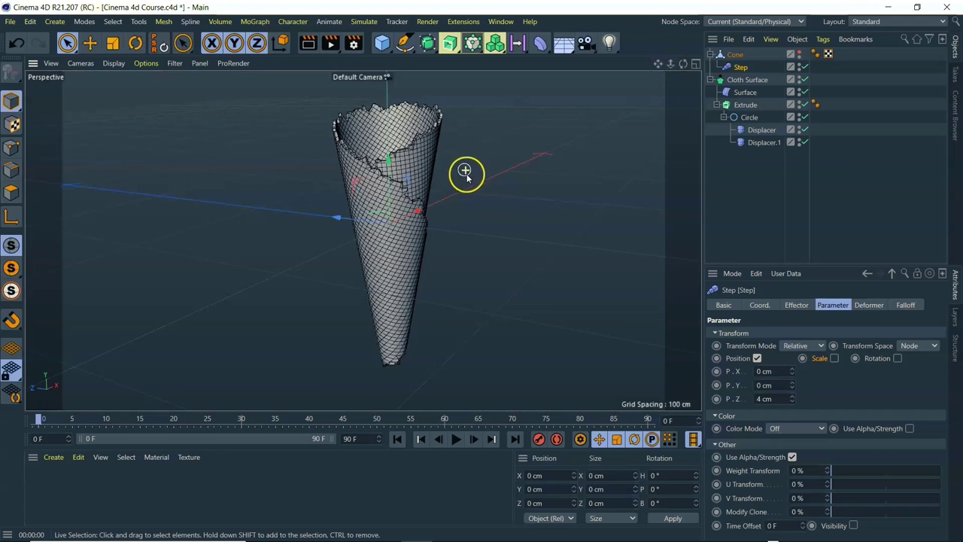
Step: Keep the Cone hidden, test-render with Ctrl+R, and deselect the Cone and Step objects
left_click(799, 54)
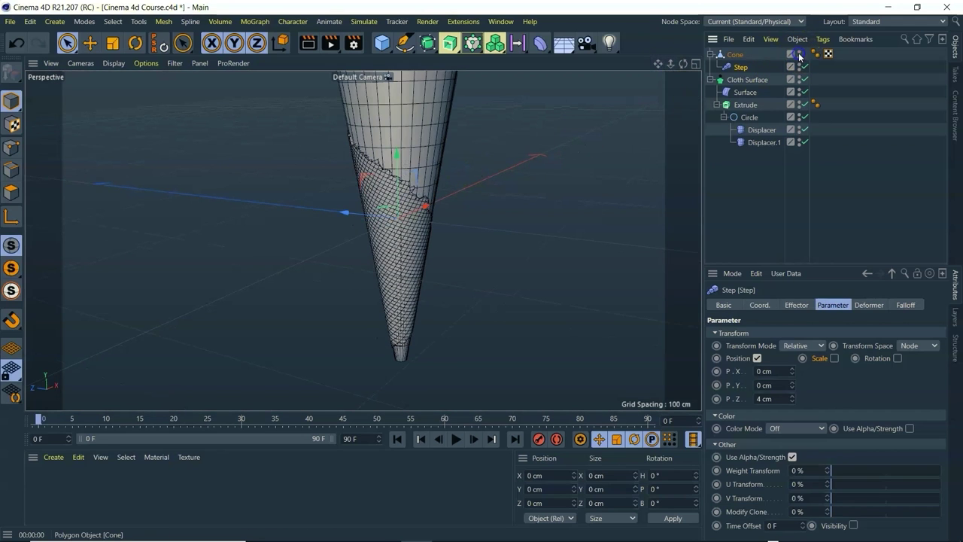
left_click(799, 54)
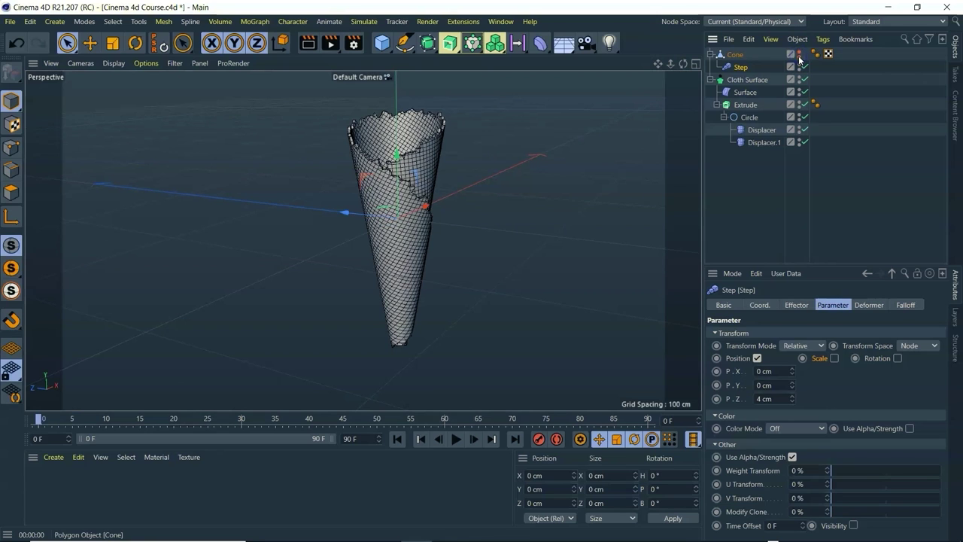
key("ctrl+r")
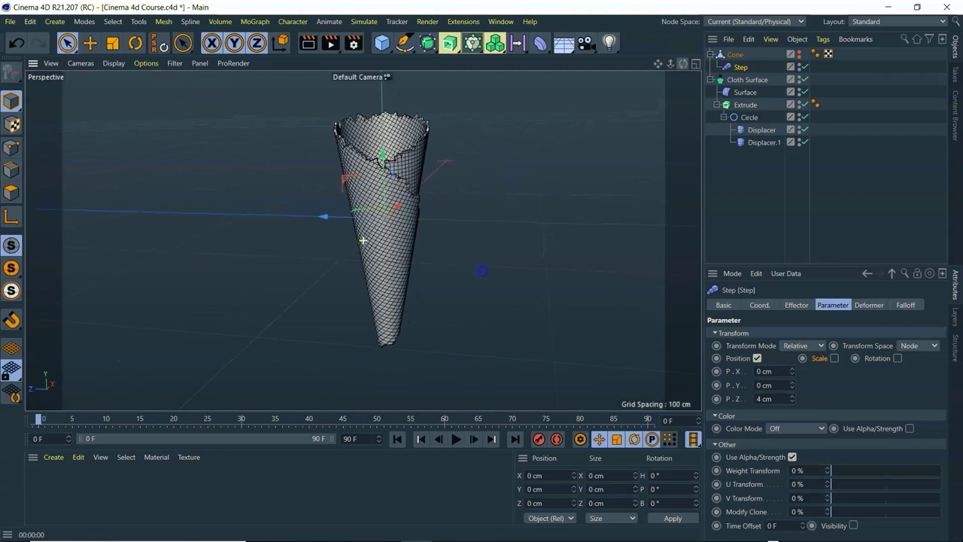
mouse_move(363, 240)
left_mouse_down("alt")
mouse_move(353, 242)
mouse_move(363, 240)
left_mouse_up("alt")
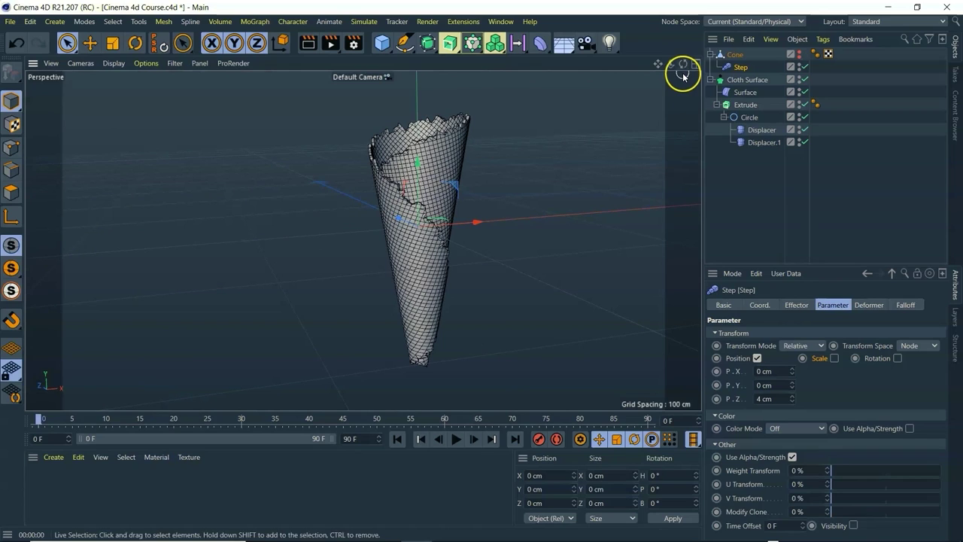
left_click_drag(677, 69, 677, 70)
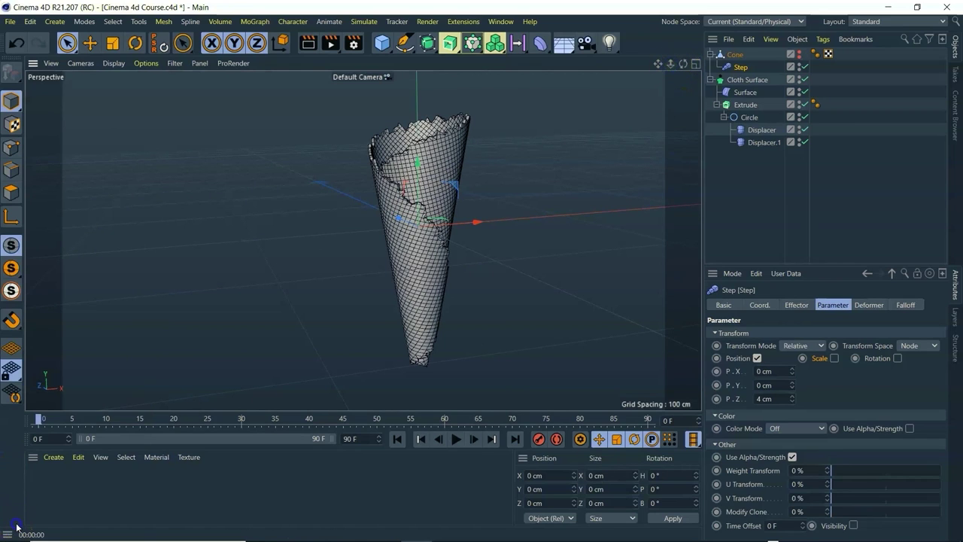
left_click(420, 282)
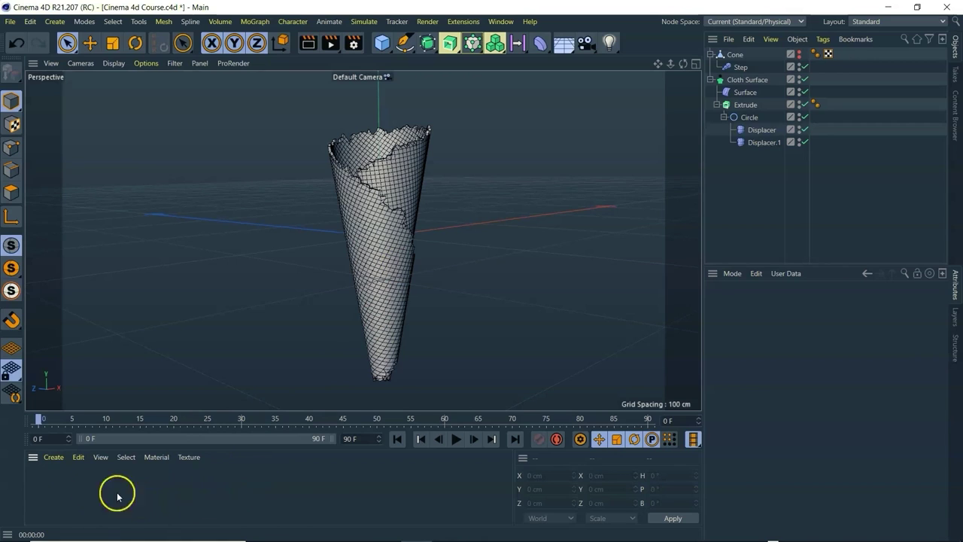
Step: Create a new material Mat with Displacement enabled and apply it to the Cloth Surface cone
double_click(92, 489)
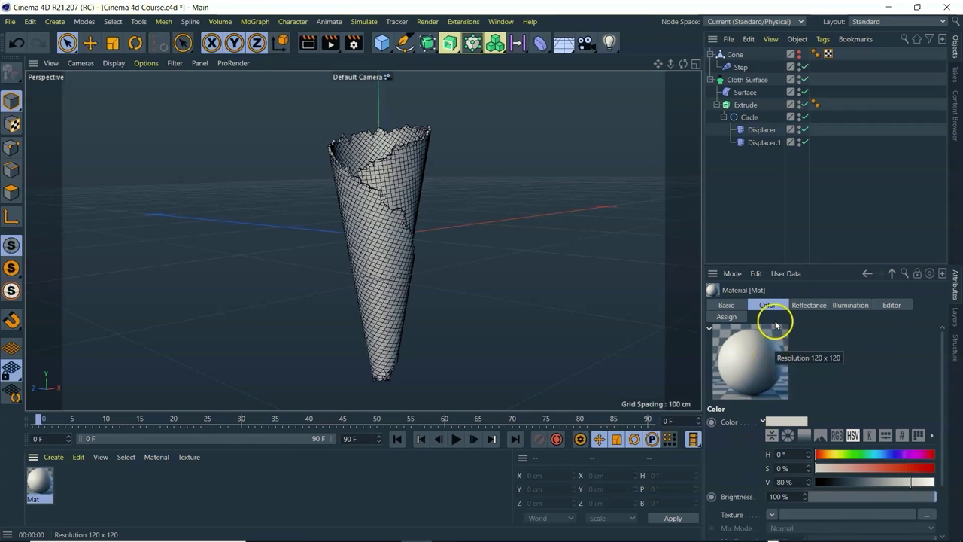
left_click(727, 305)
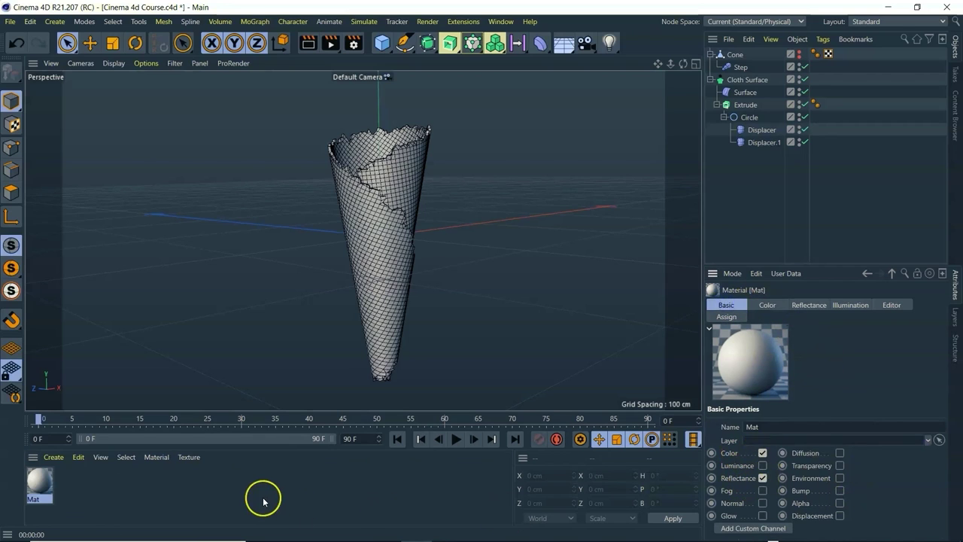
left_click(840, 516)
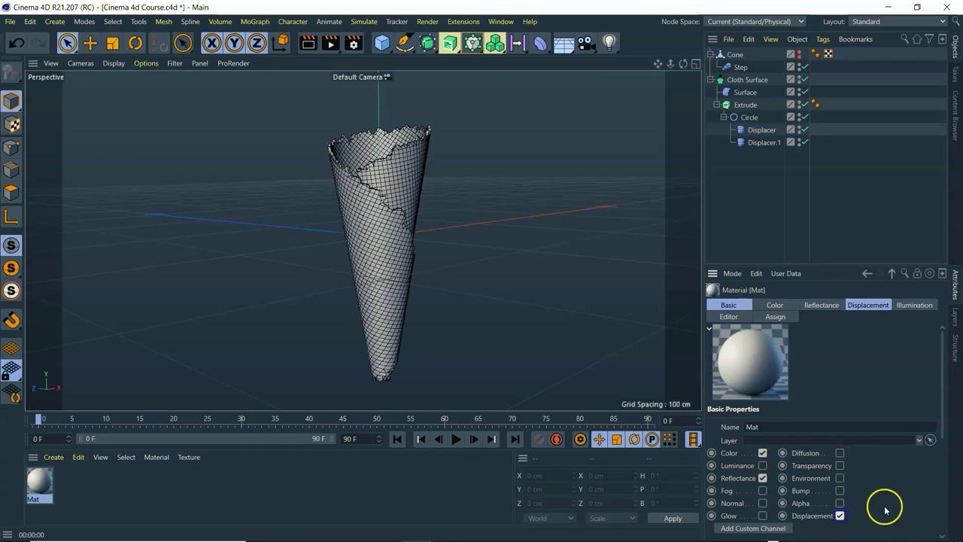
left_click(869, 304)
scroll(823, 381, "down", 2)
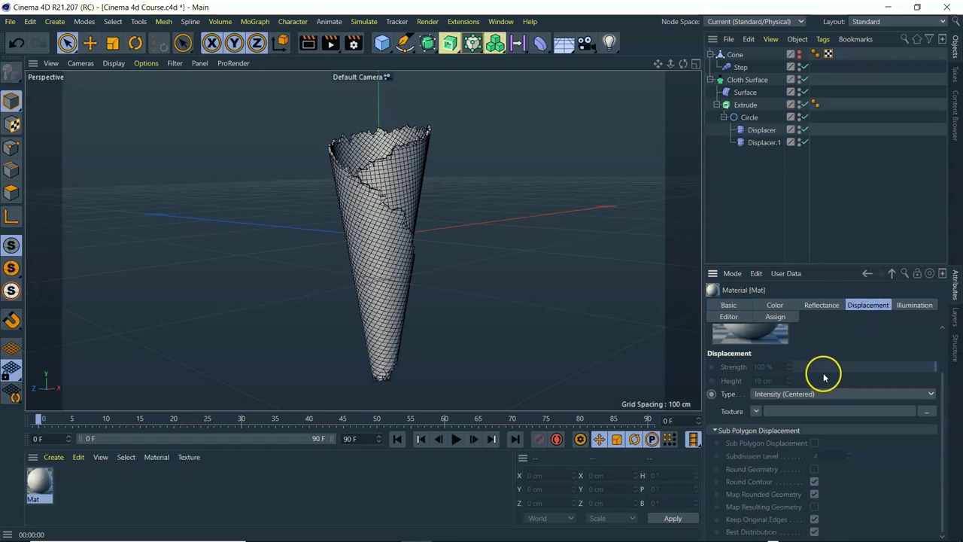
scroll(823, 377, "up", 2)
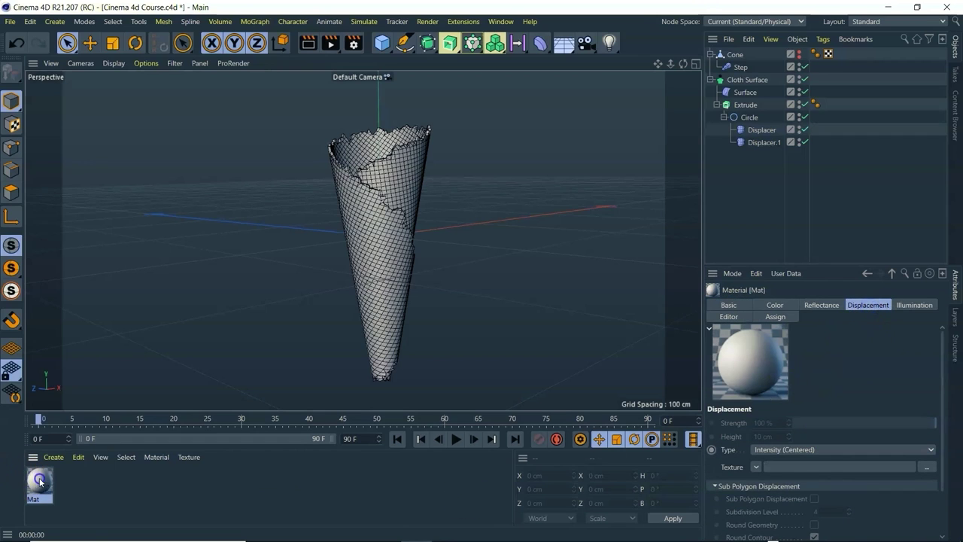
left_click_drag(344, 260, 380, 316)
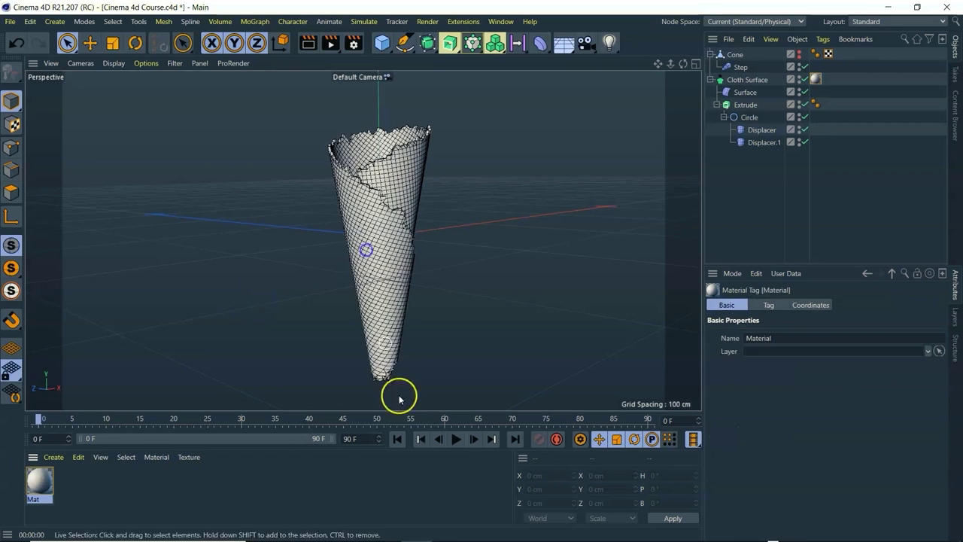
Step: Reopen Mat's Displacement channel and bring up its texture shader list
double_click(815, 79)
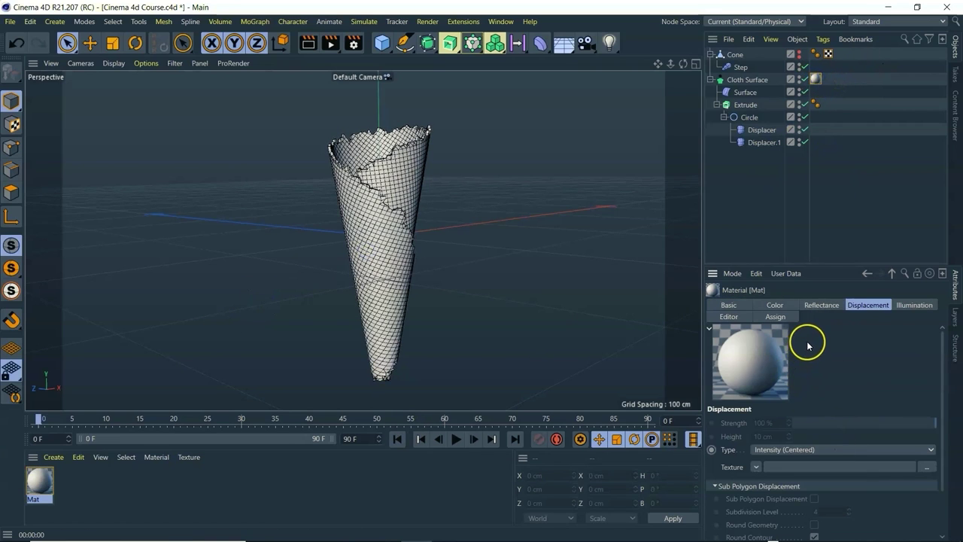
left_click(729, 307)
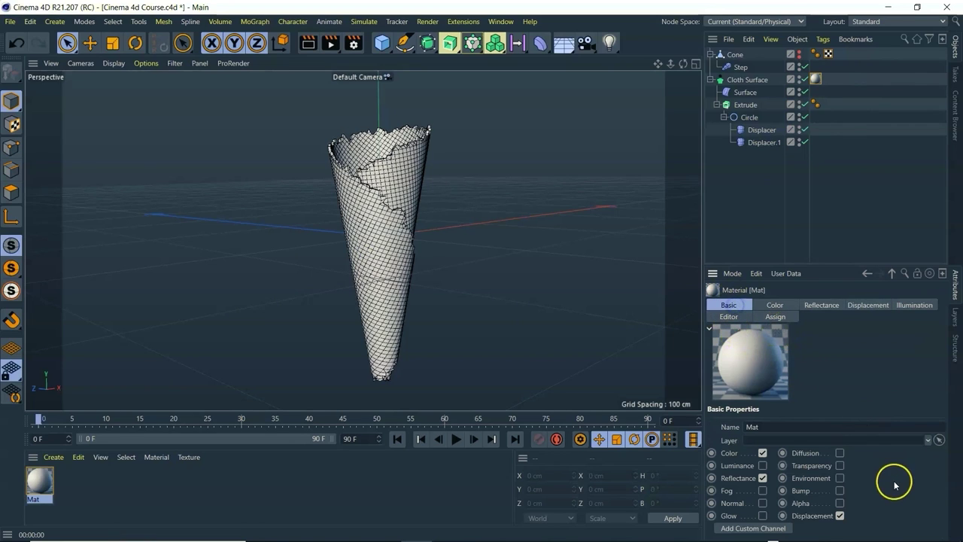
left_click(871, 306)
scroll(859, 482, "down", 2)
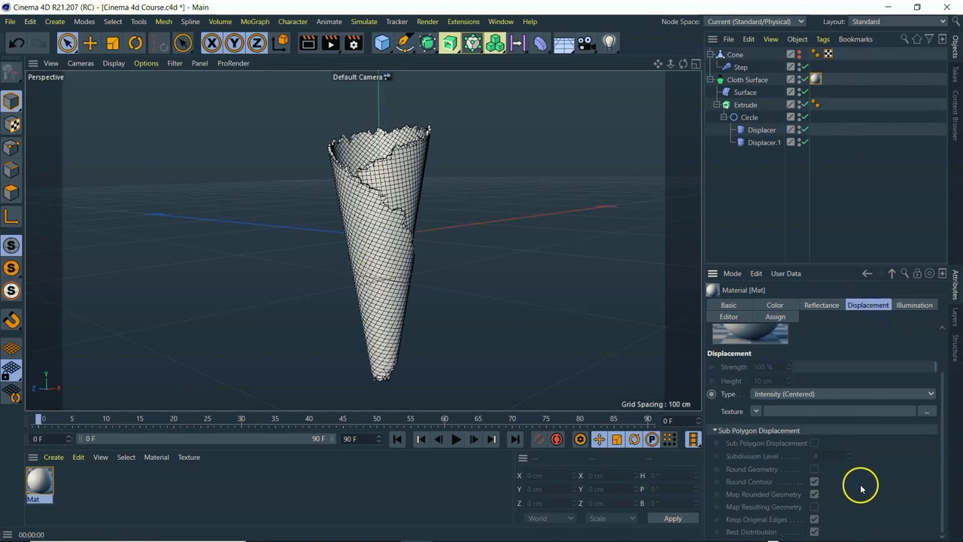
left_click(755, 411)
left_click(757, 412)
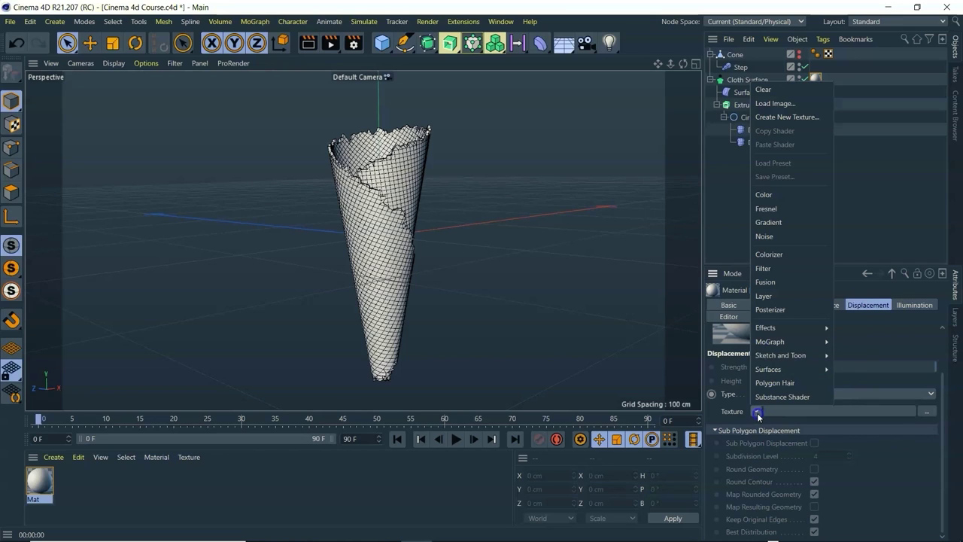
Step: Load a Tiles shader from Surfaces as Mat's displacement texture
mouse_move(775, 329)
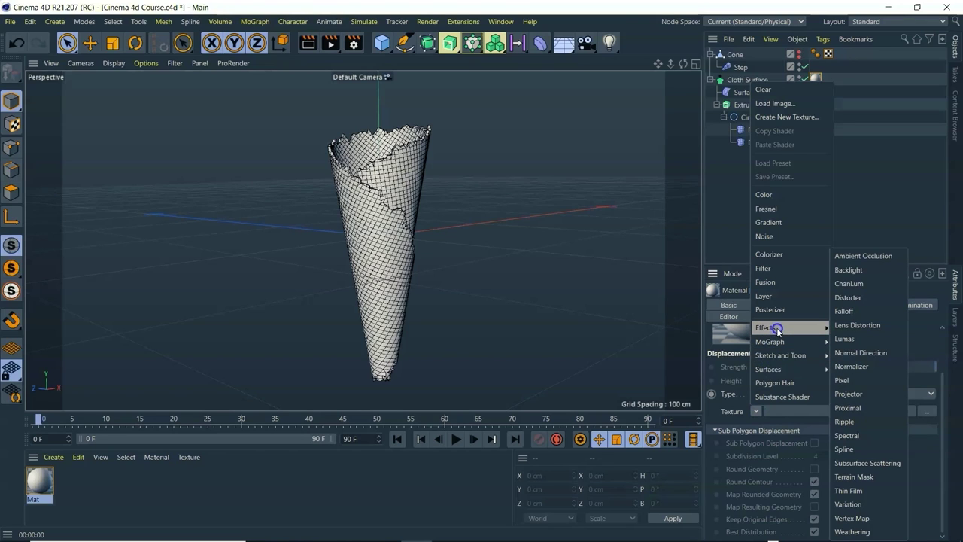
mouse_move(783, 369)
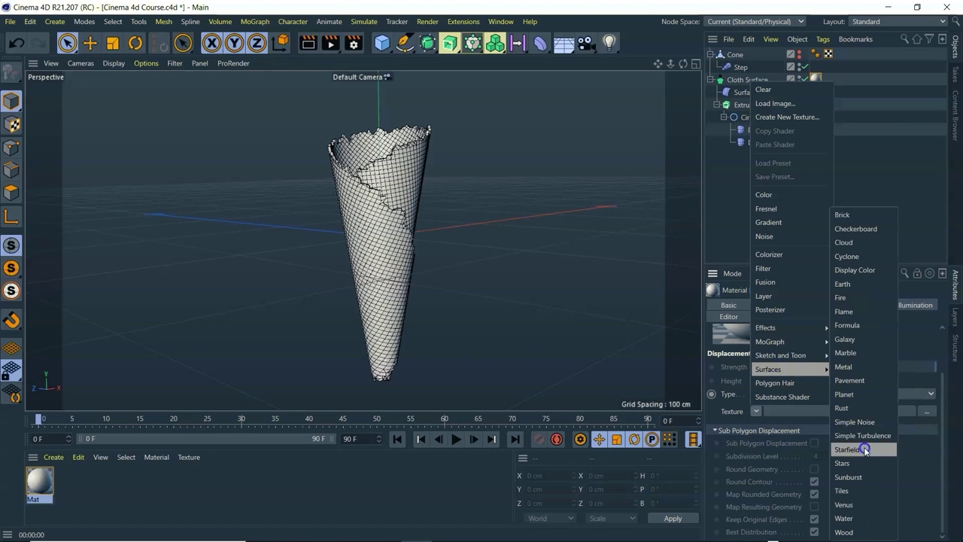
left_click(858, 491)
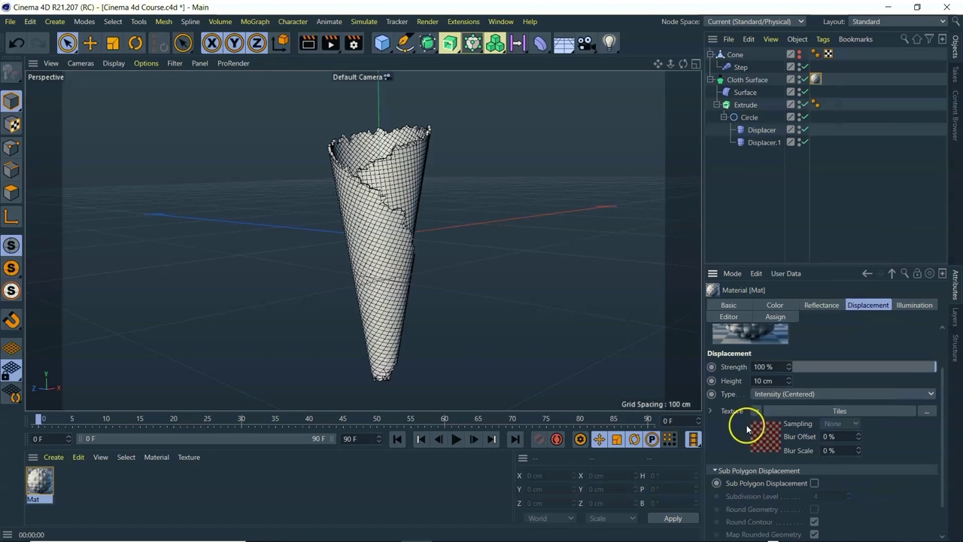
left_click_drag(778, 264, 778, 160)
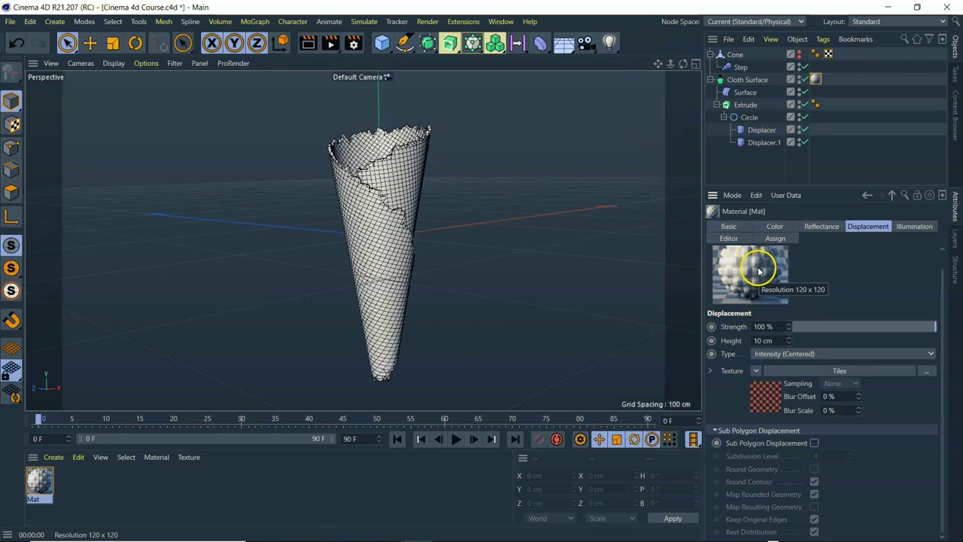
left_click(765, 404)
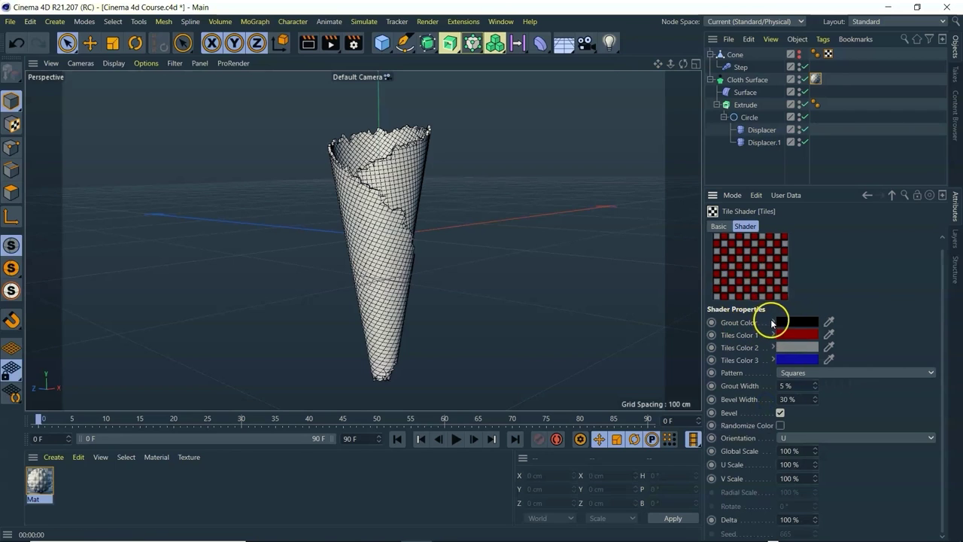
Step: Set the Tiles grout colour to white and Tiles Colors 1 and 2 to black
left_click(793, 326)
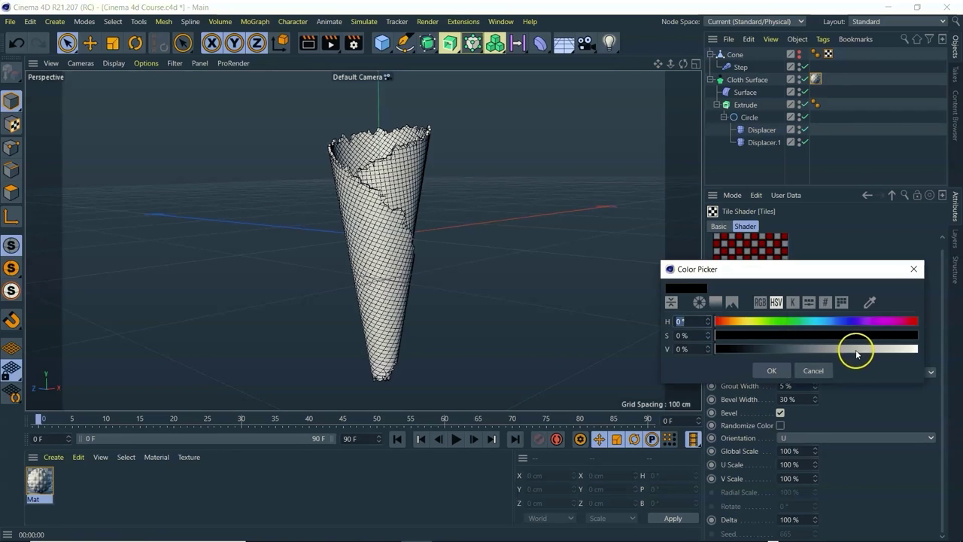
left_click_drag(856, 348, 941, 348)
left_click(756, 372)
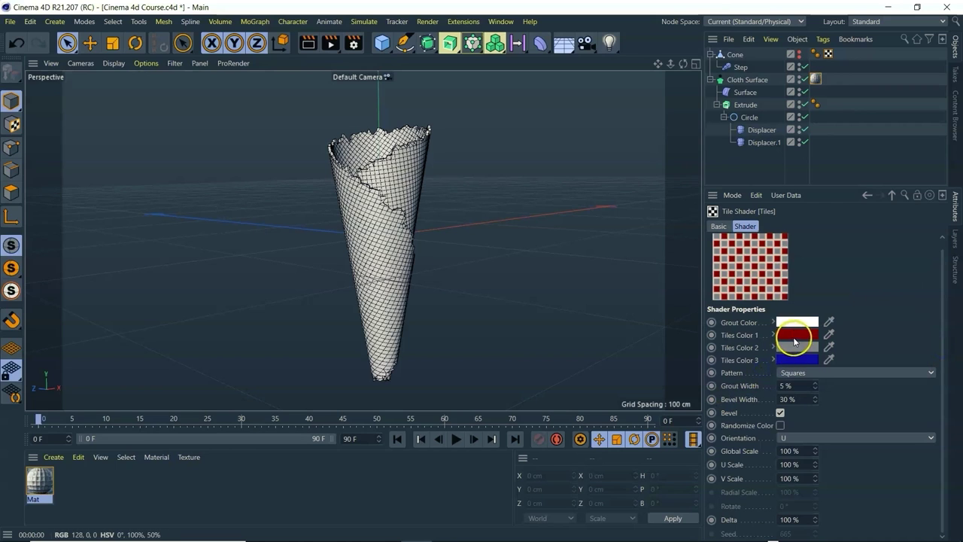
left_click(795, 332)
left_click_drag(784, 361, 695, 359)
left_click(773, 379)
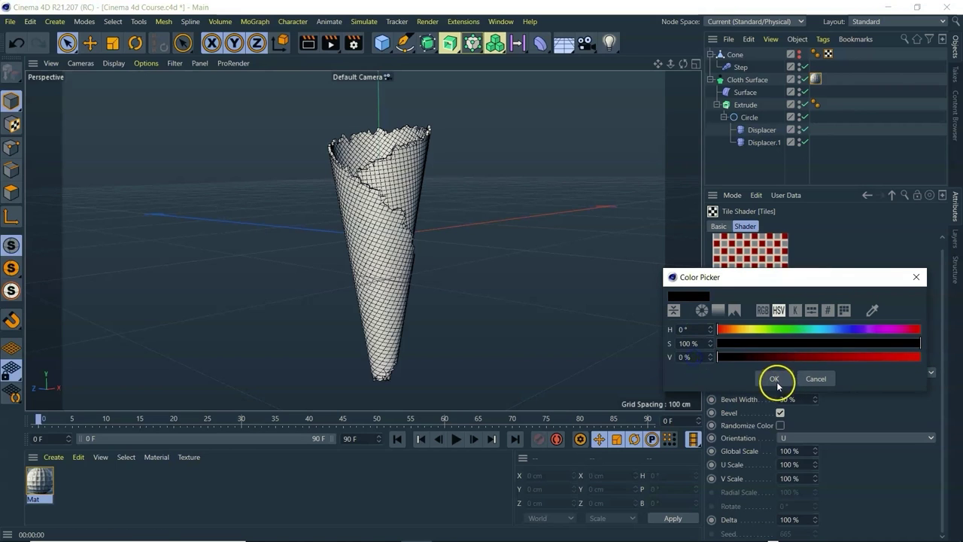
left_click(796, 349)
left_click_drag(758, 368, 682, 375)
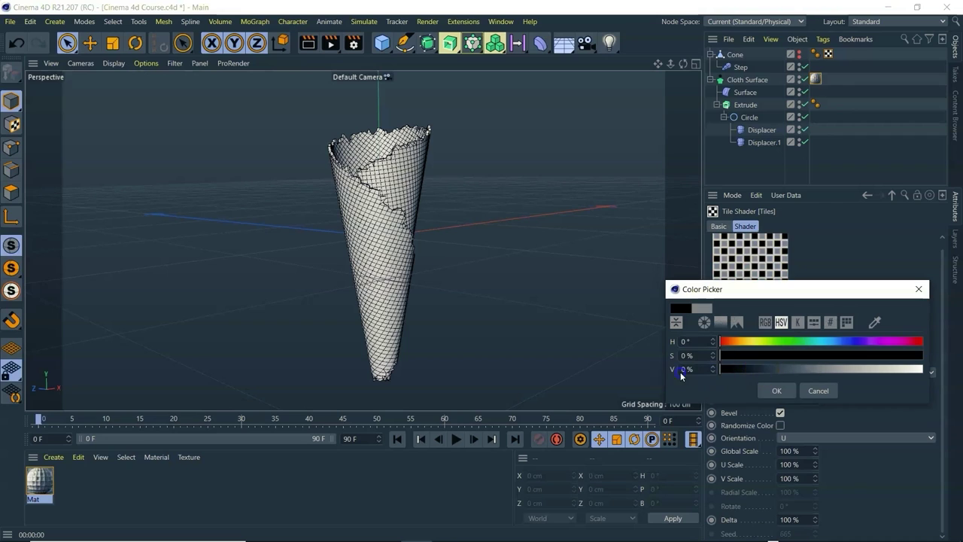
left_click(777, 391)
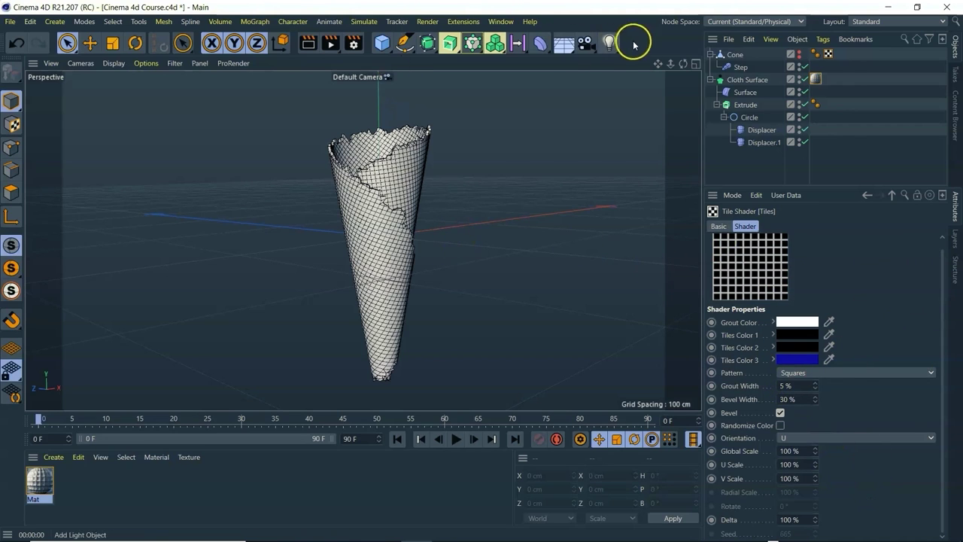
Step: Render a preview, try a 300% Tiles Global Scale, and disable the Surface deformer to view the flat disc
key("ctrl+r")
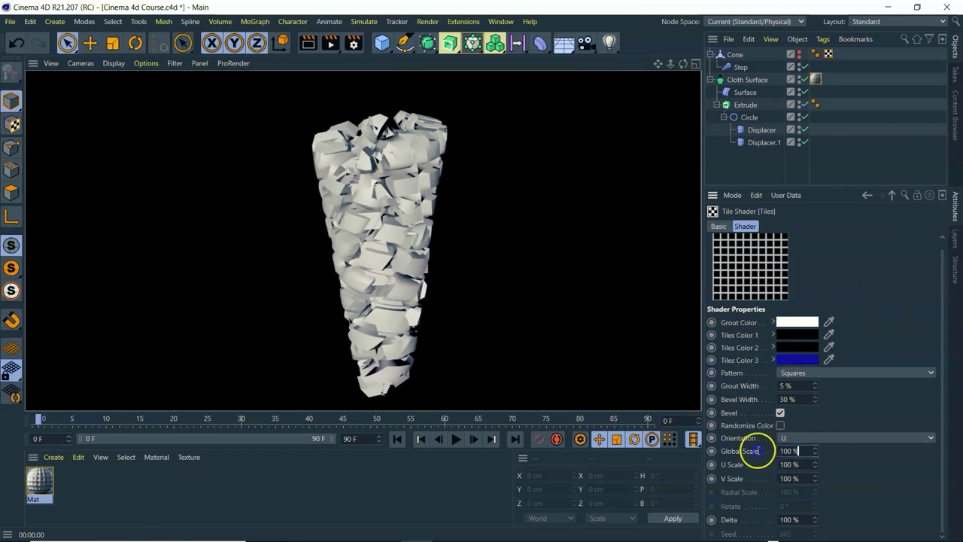
type("300")
key("Return")
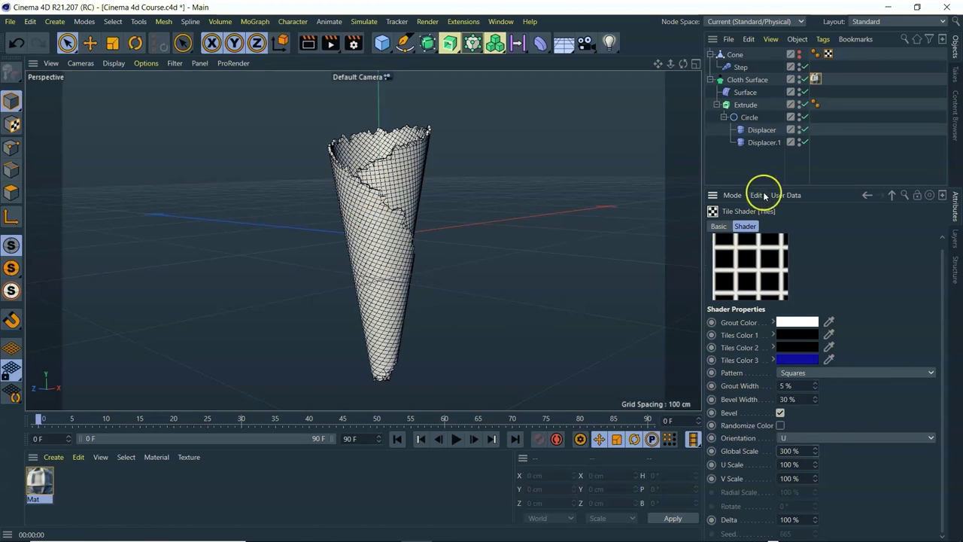
left_click(804, 92)
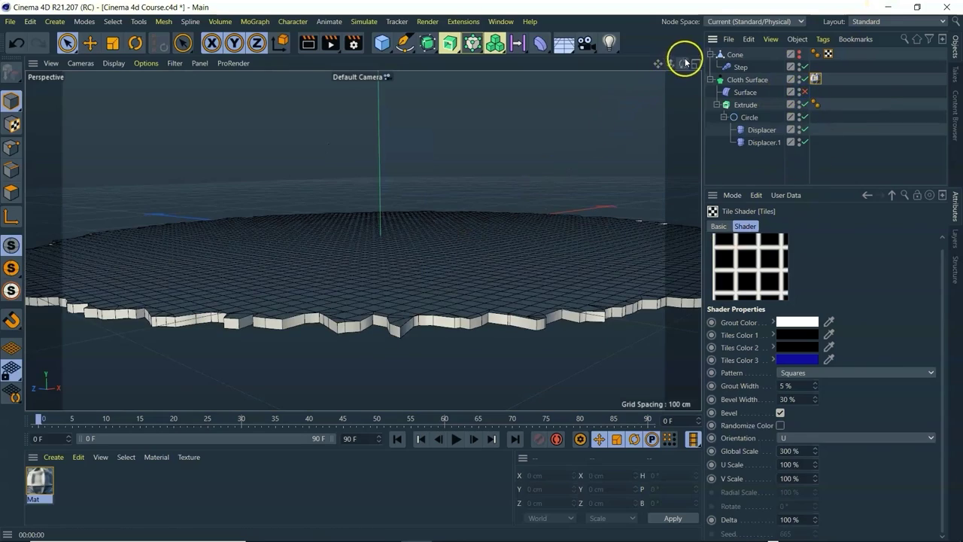
left_click_drag(683, 63, 363, 240)
left_click_drag(671, 64, 569, 188)
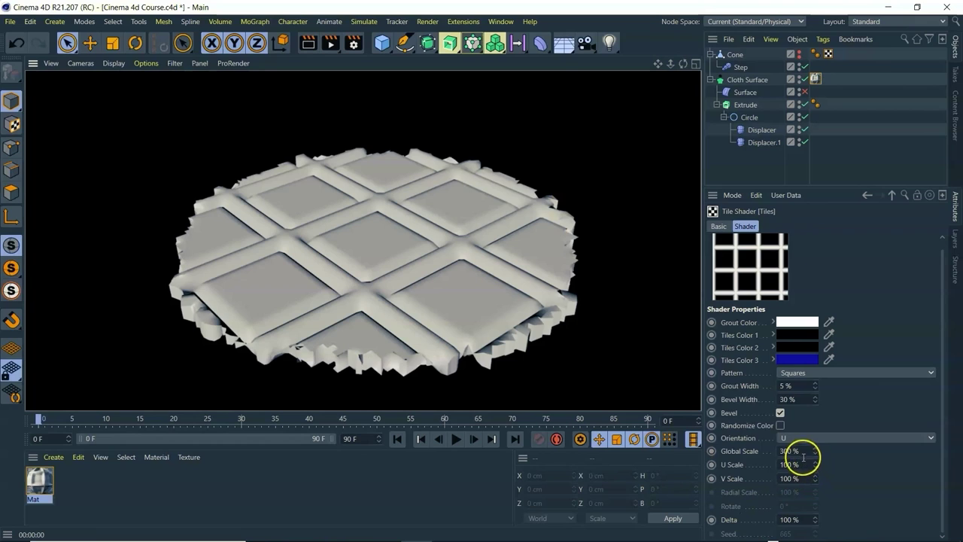
Step: Correct the Tiles Global Scale to 30% and render the finer tile pattern
type("300")
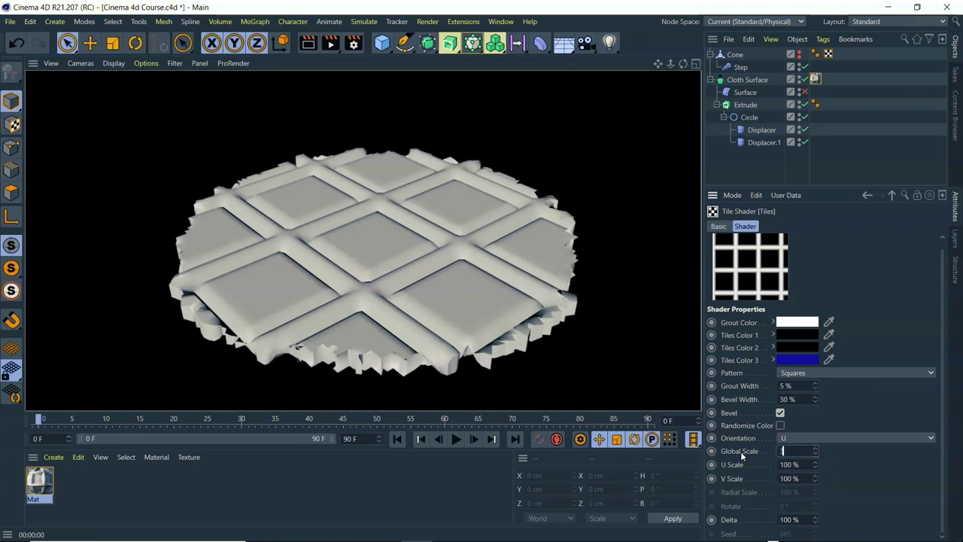
key("BackSpace")
left_click(293, 256)
key("ctrl+r")
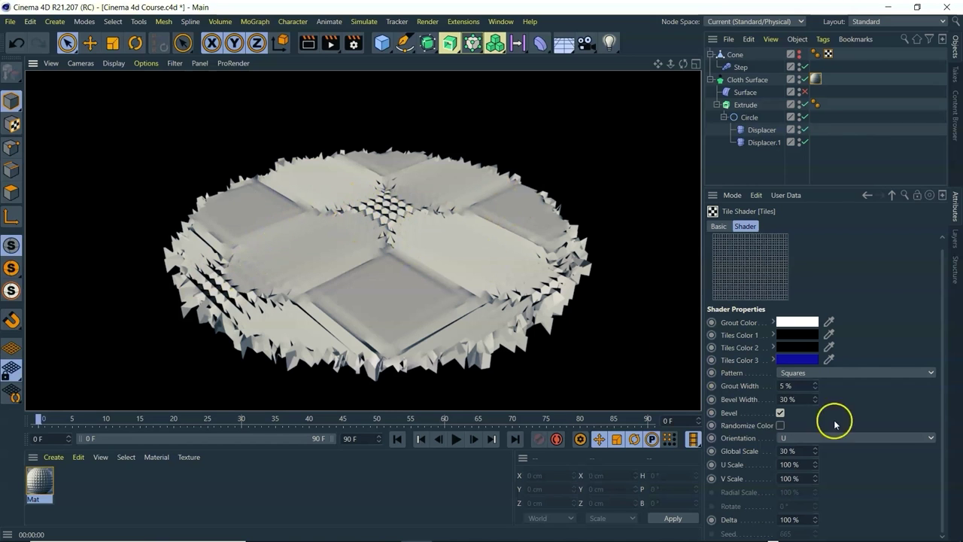
Step: Apply Mat to Cloth Surface with Sub Polygon Displacement, Round Geometry and 1 cm Height
left_click_drag(821, 71, 816, 79)
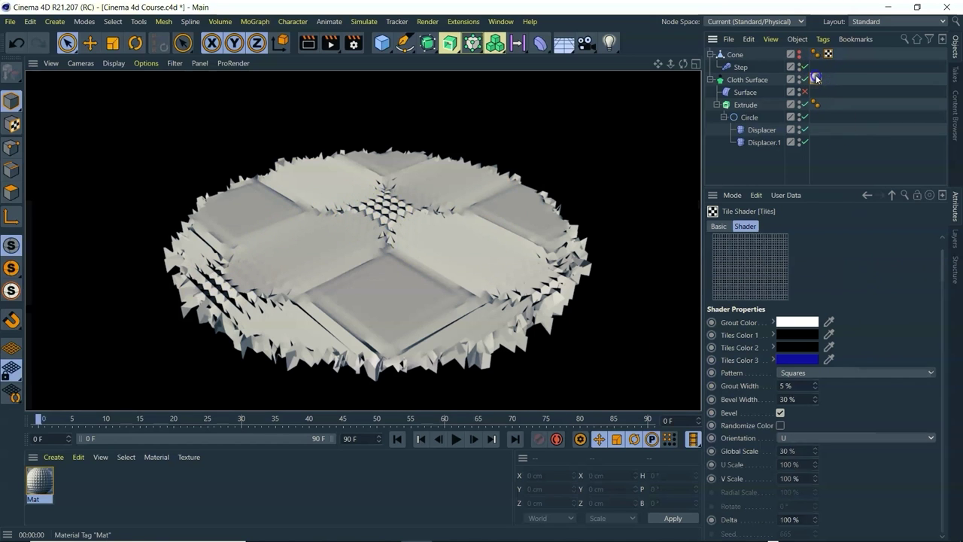
double_click(815, 79)
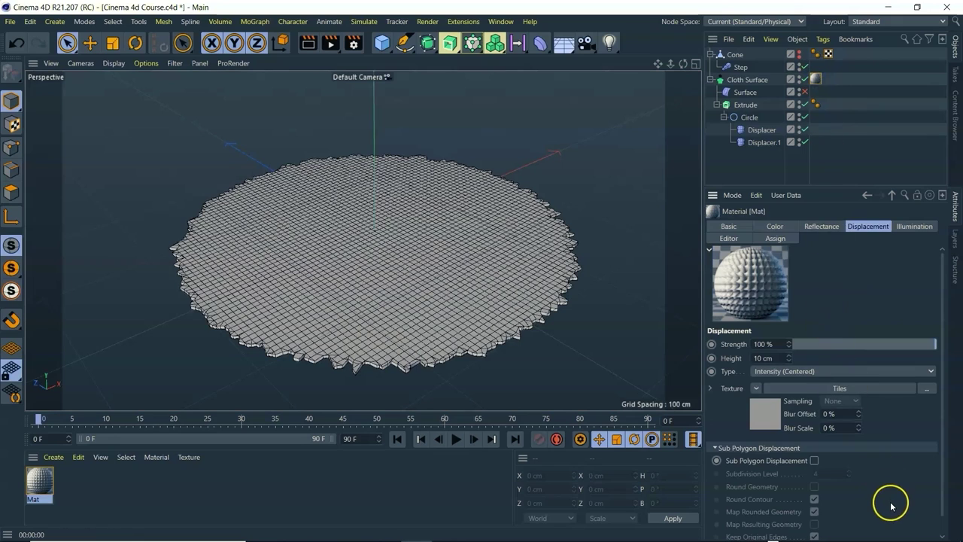
scroll(892, 501, "down", 1)
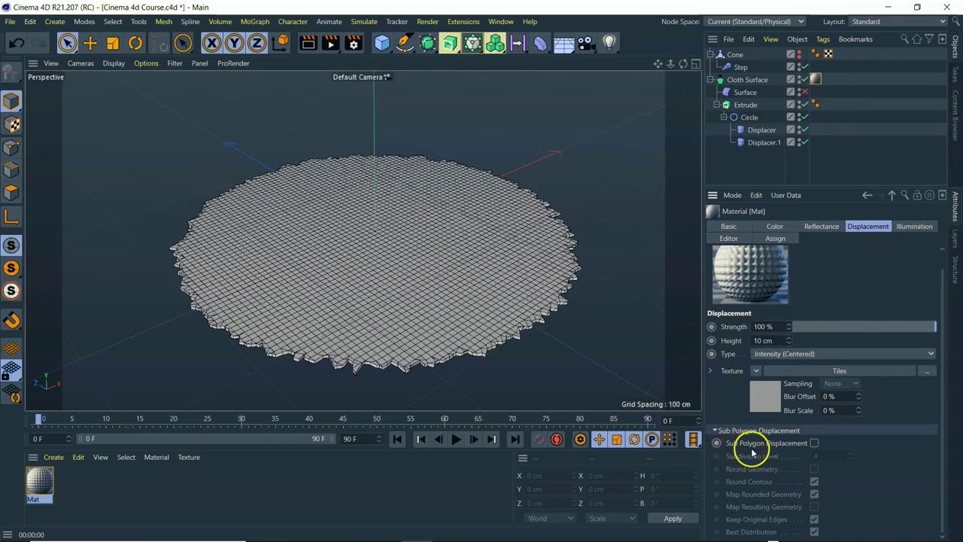
left_click(814, 443)
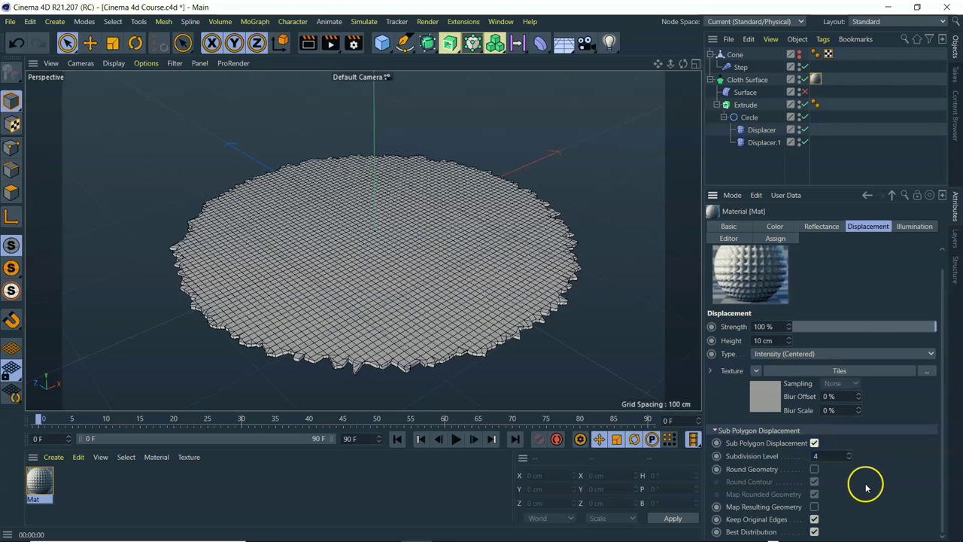
left_click(814, 469)
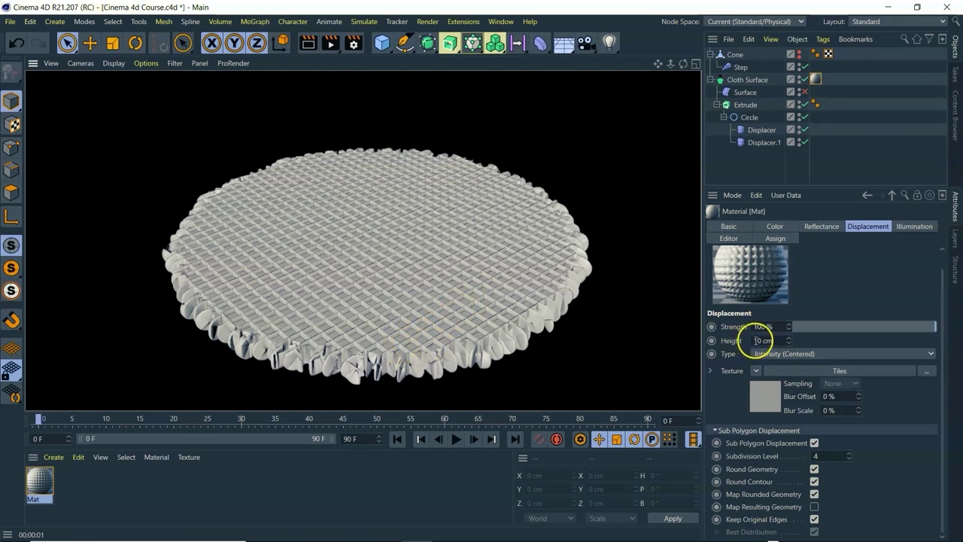
type("1")
key("Return")
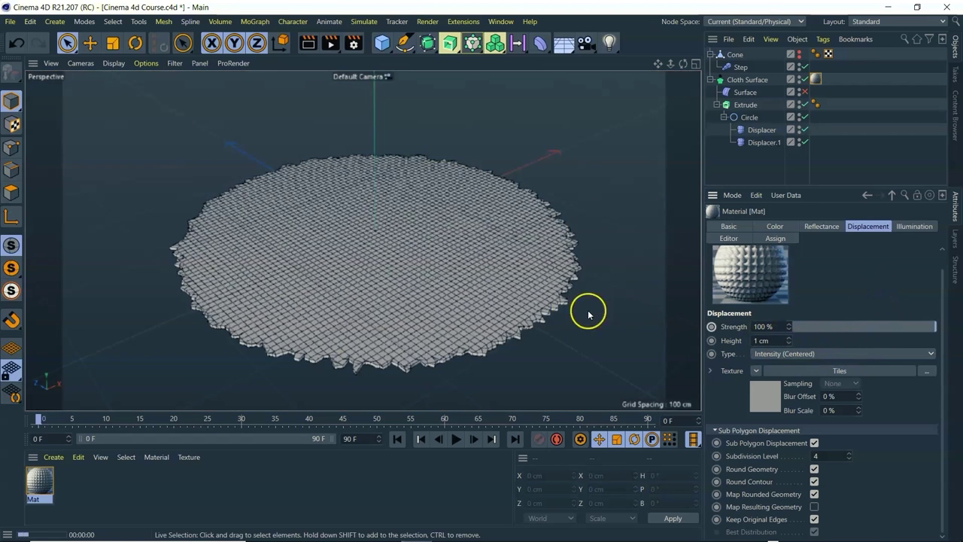
Step: Render previews of the displaced Cloth Surface disc, including a close-up of the waffle edge
key("ctrl+r")
left_click(519, 225)
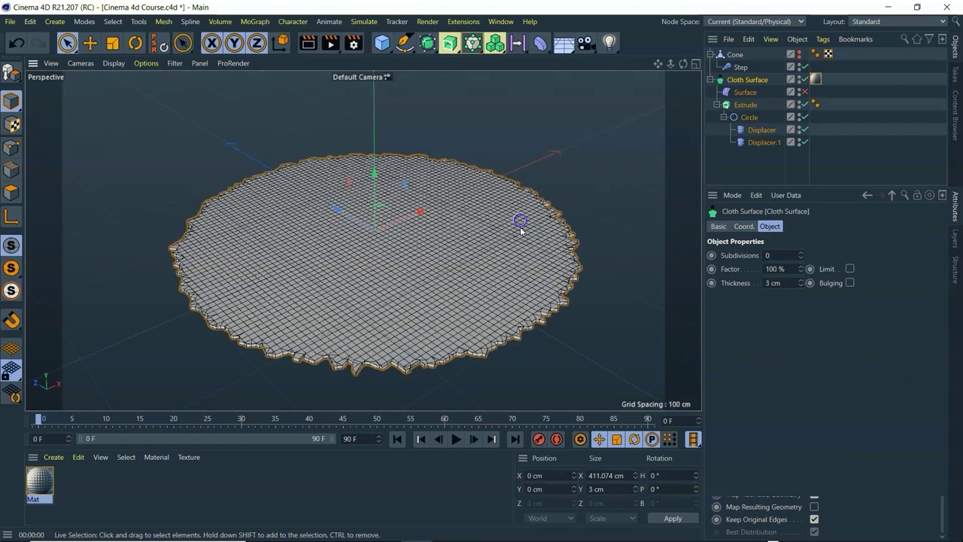
key("ctrl+r")
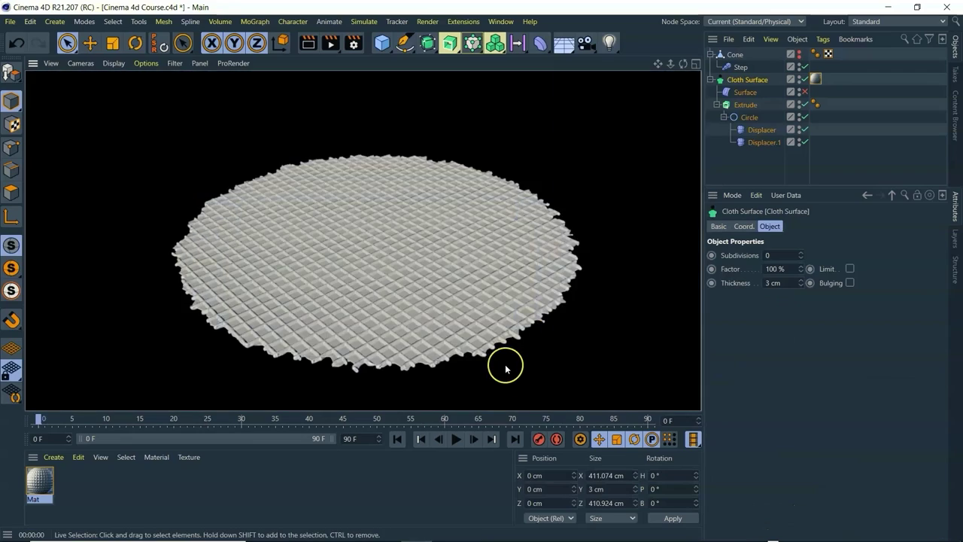
scroll(527, 353, "up", 6)
key("ctrl+r")
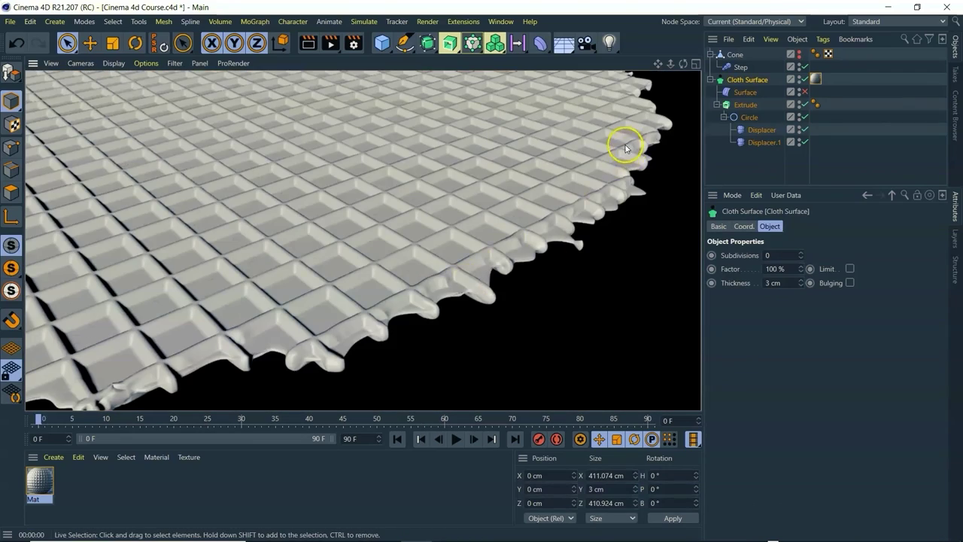
left_click_drag(676, 67, 782, 90)
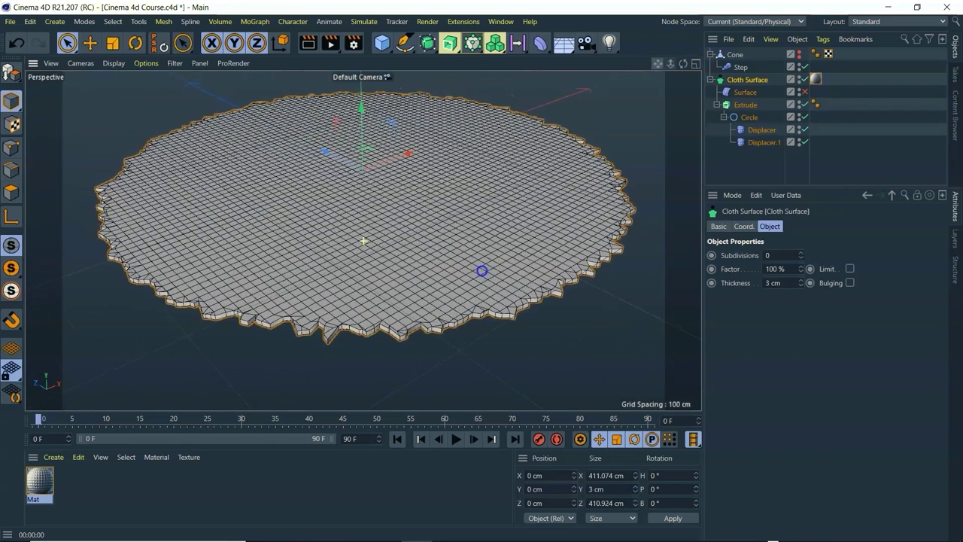
Step: Enable the Surface deformer to form the cone and render it from closer views
left_click(805, 92)
mouse_move(660, 61)
left_mouse_down()
mouse_move(366, 241)
mouse_move(455, 134)
mouse_move(434, 163)
mouse_move(432, 155)
left_mouse_up()
key("ctrl+r")
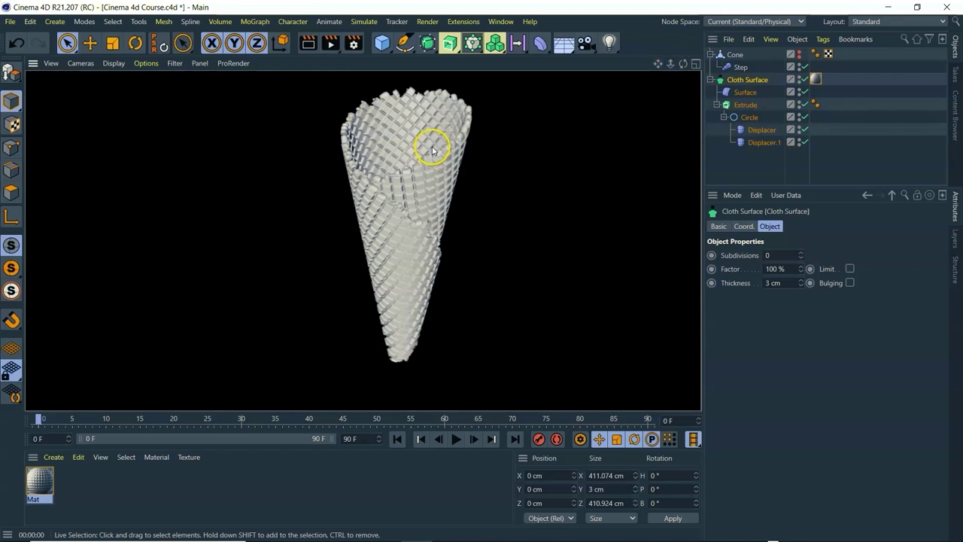
left_click_drag(669, 65, 480, 269)
key("ctrl+r")
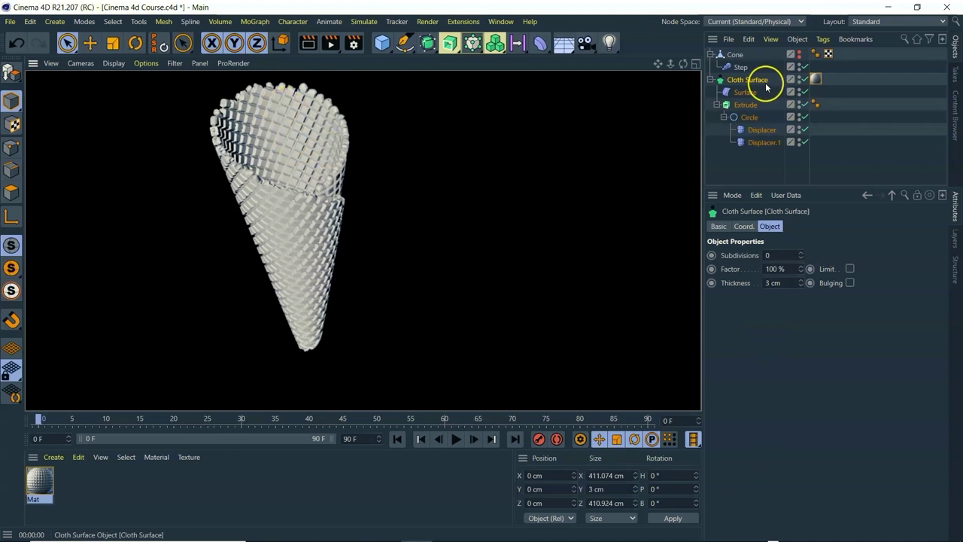
Step: Disable the Surface deformer so the waffle disc lies flat, tilting the view to see it
left_click(803, 92)
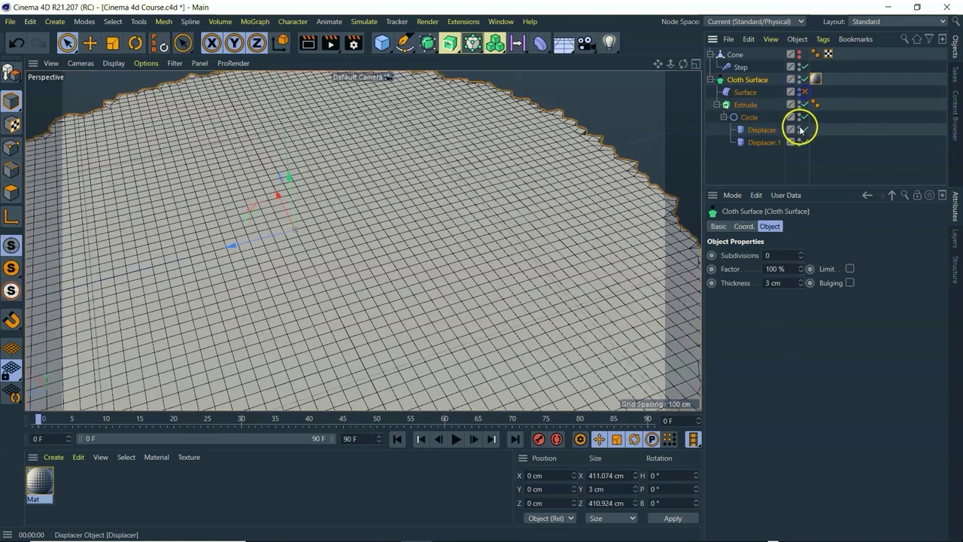
scroll(550, 189, "down", 5)
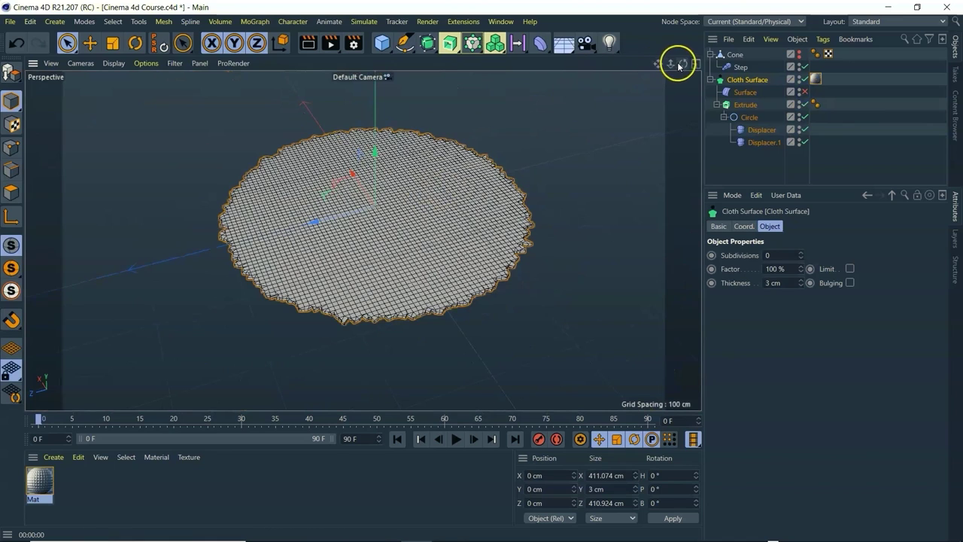
left_click_drag(683, 64, 482, 271)
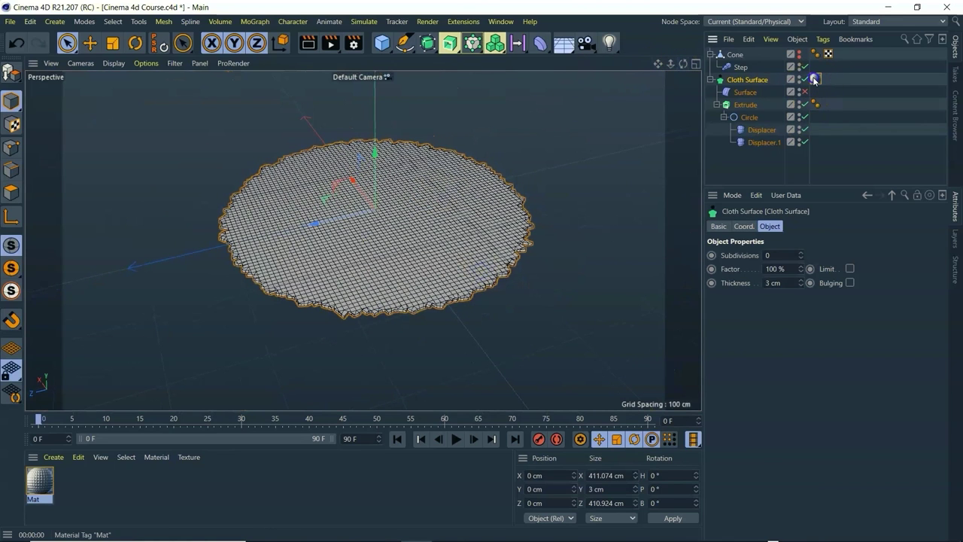
Step: Open Mat's Displacement settings and bring up the shader menu for its Texture
left_click(815, 79)
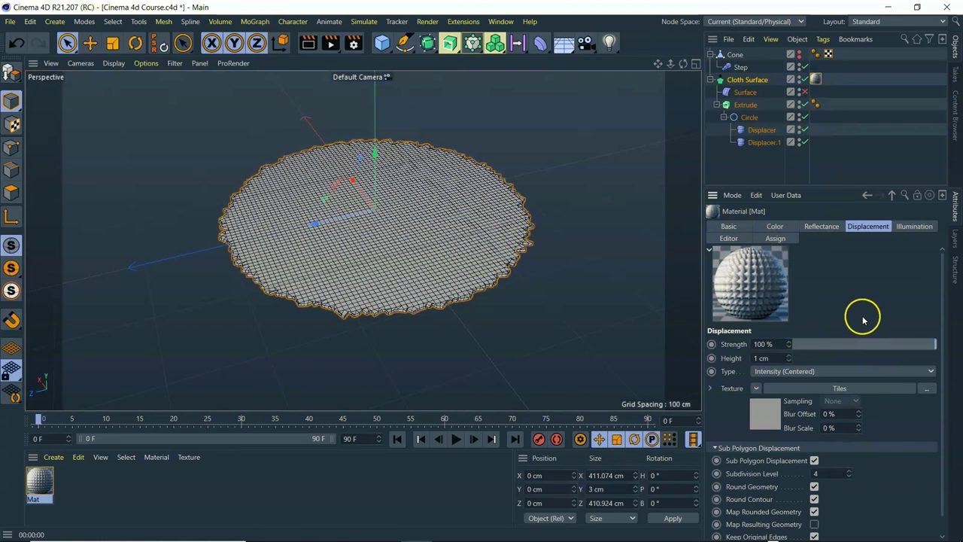
scroll(891, 452, "down", 1)
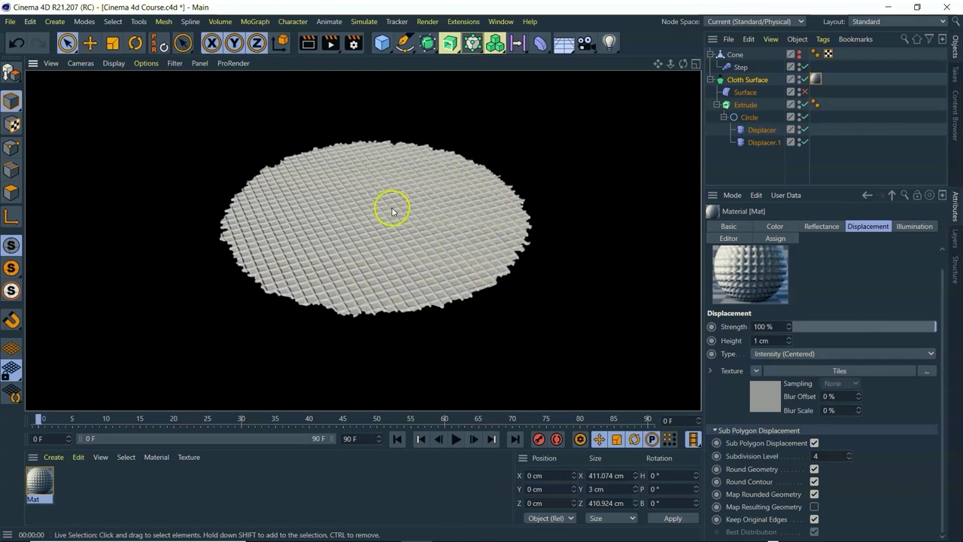
left_click(777, 372)
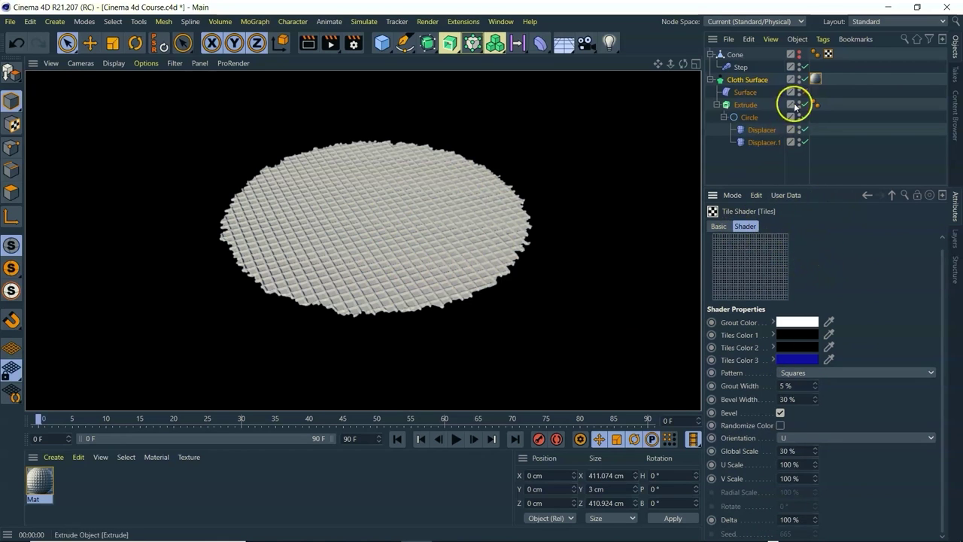
left_click(816, 79)
left_click(768, 226)
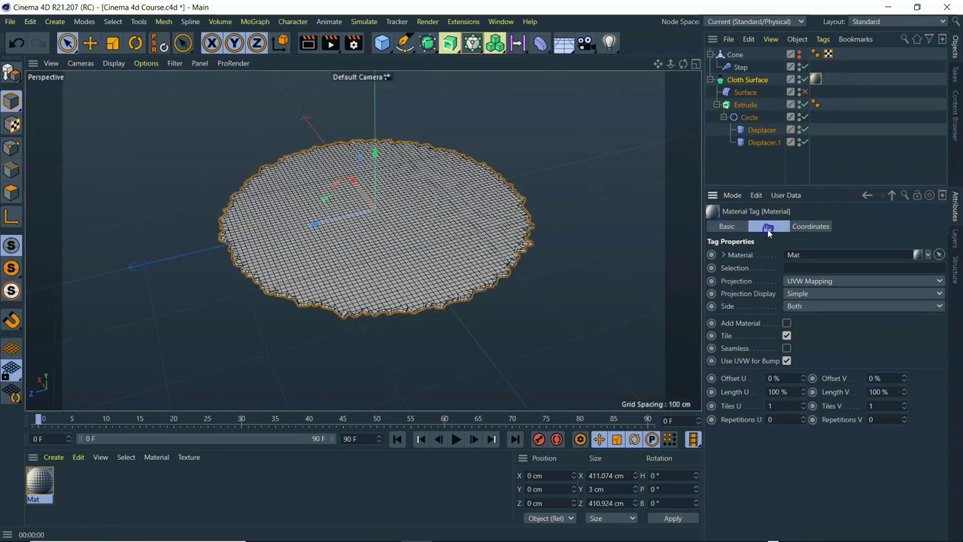
double_click(816, 79)
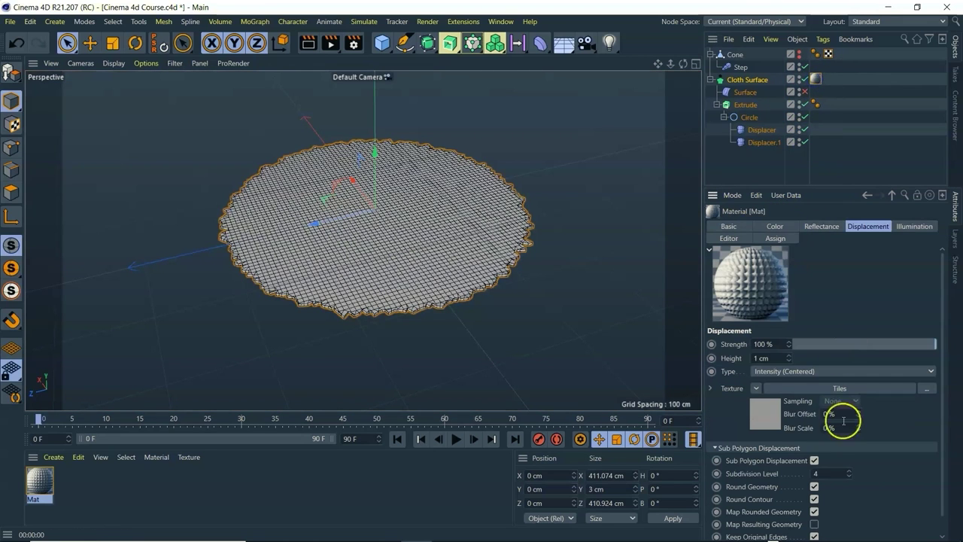
left_click(756, 388)
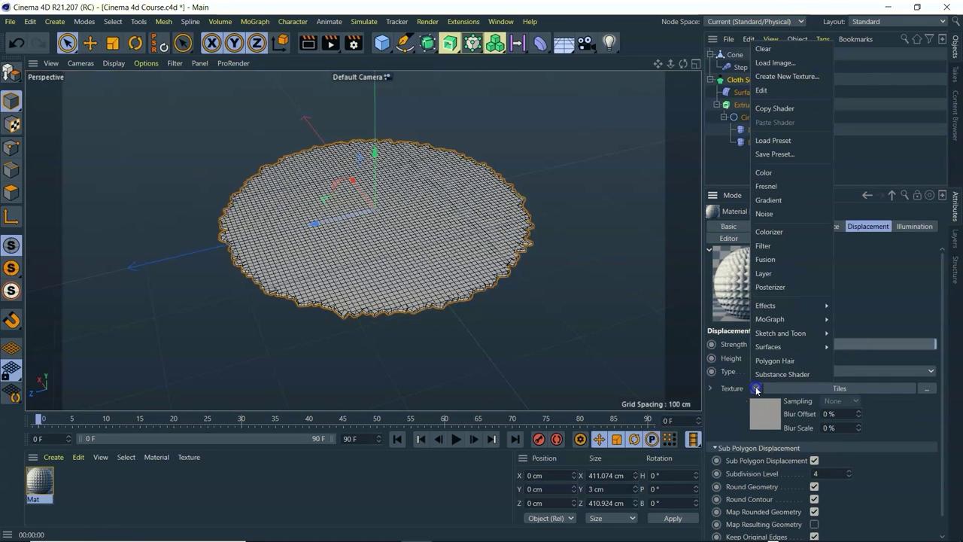
Step: Turn the displacement texture into a Layer shader with a 300% Noise layer above Tiles, then render
left_click(763, 273)
left_click(798, 390)
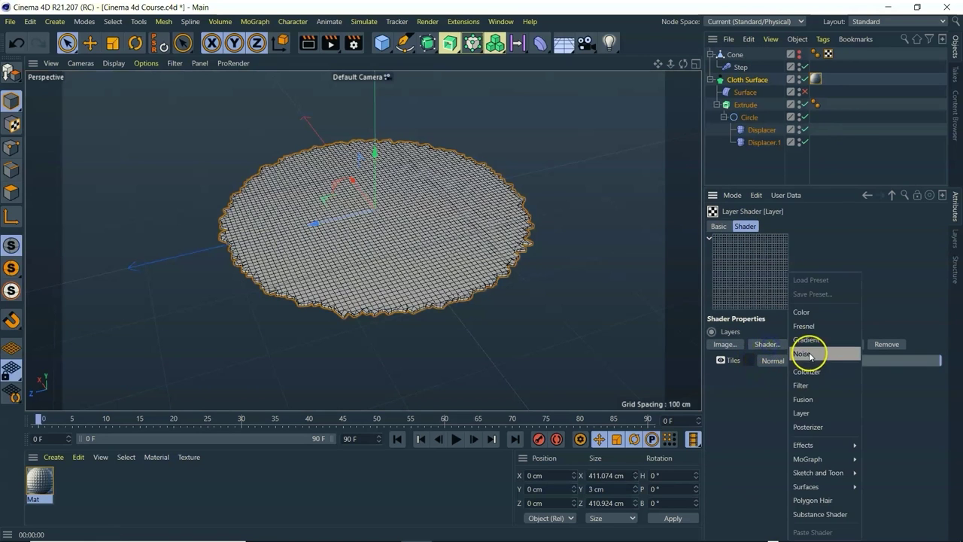
left_click(803, 353)
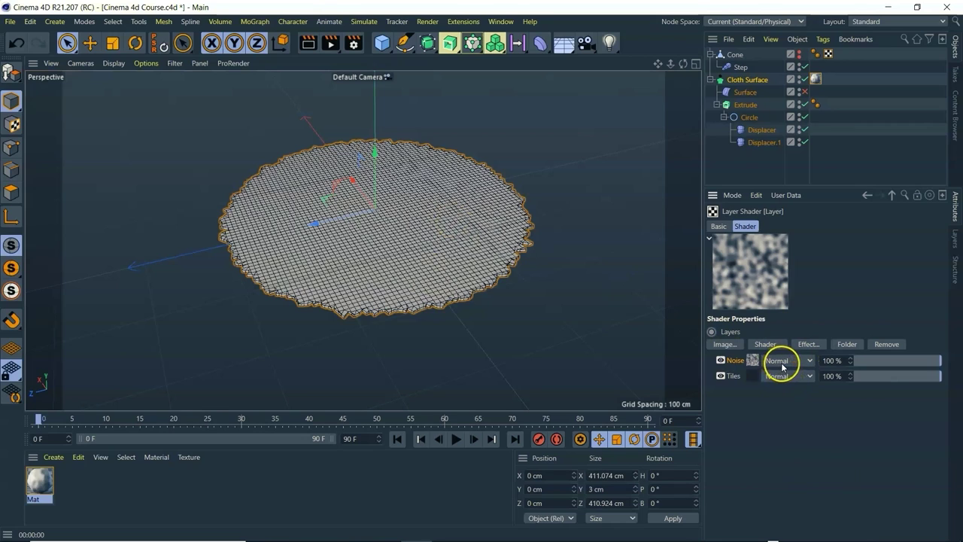
left_click(804, 363)
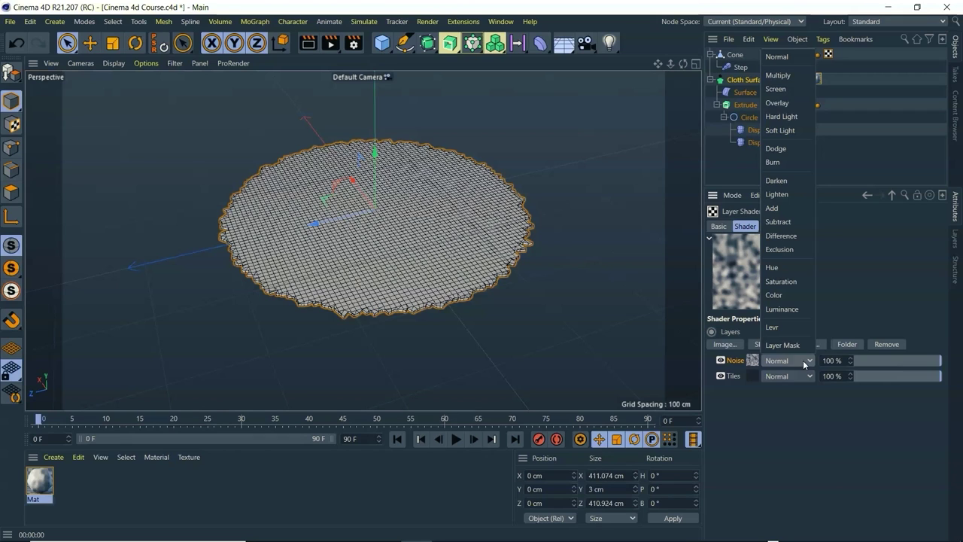
left_click(750, 363)
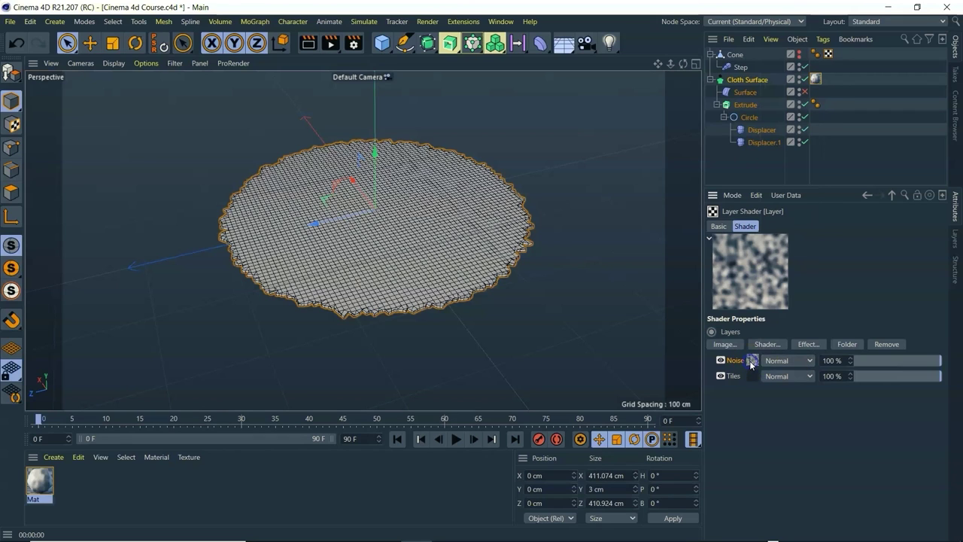
left_click(752, 362)
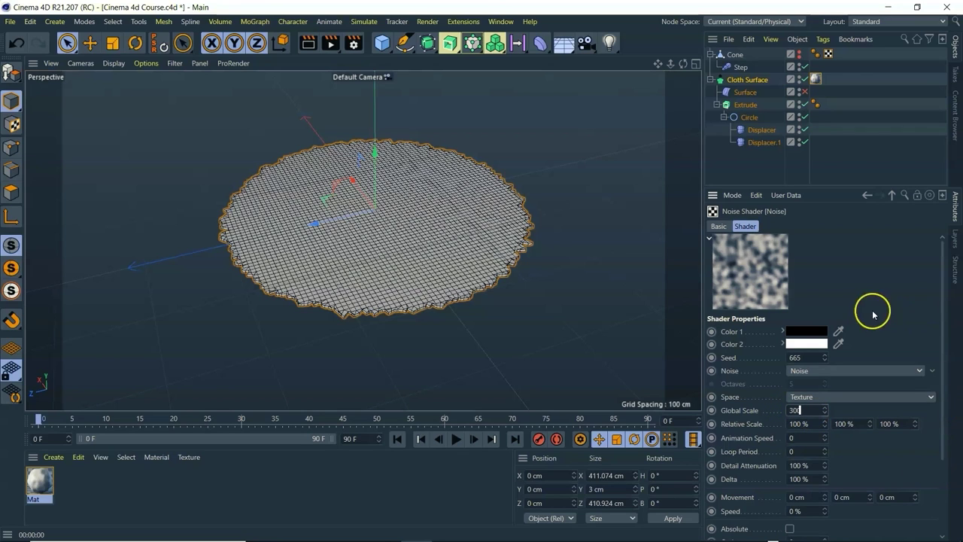
key("Return")
key("ctrl+r")
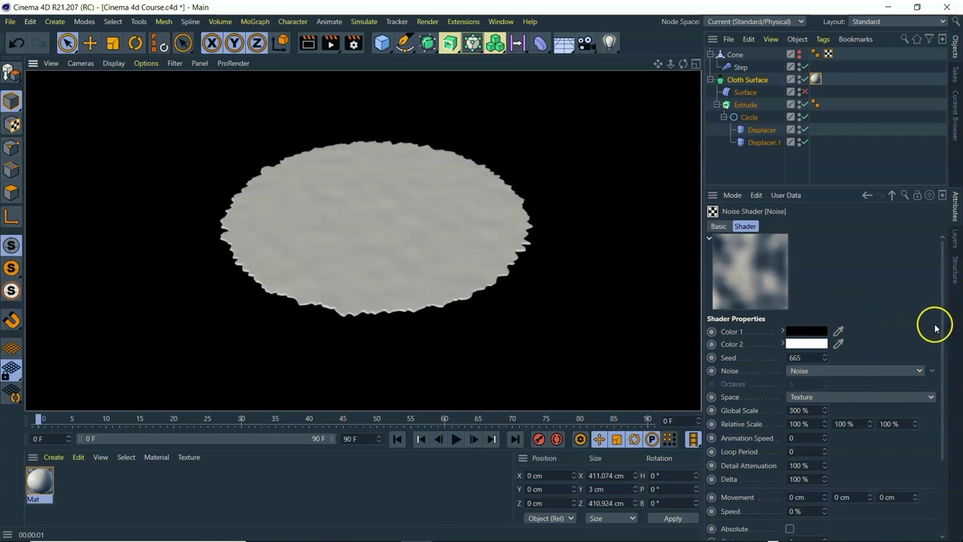
Step: Change the noise type to FBM and preview the result
left_click(821, 371)
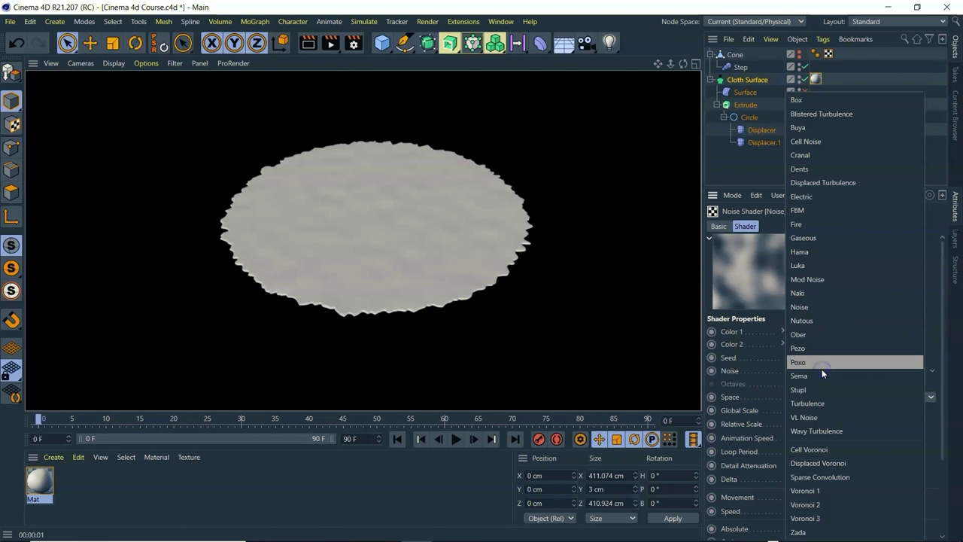
left_click(832, 210)
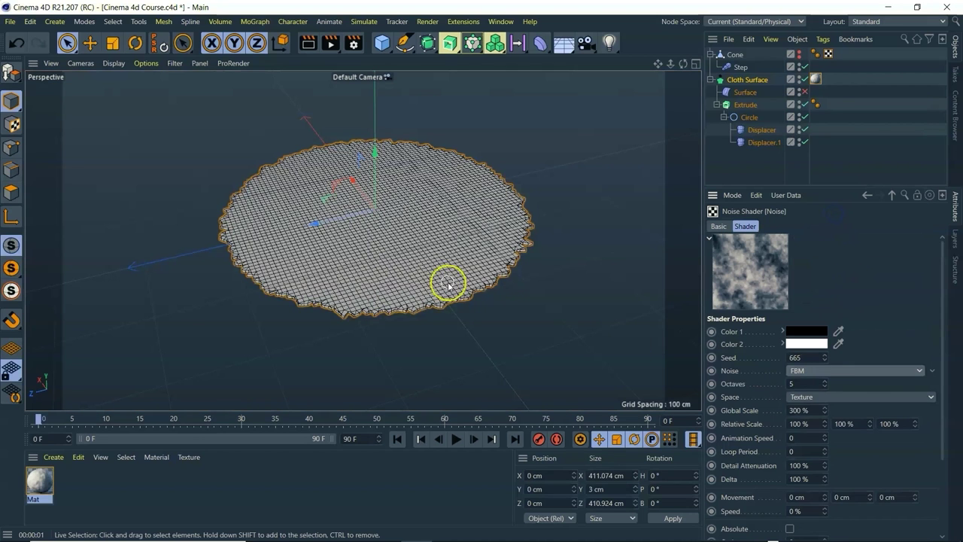
key("ctrl+r")
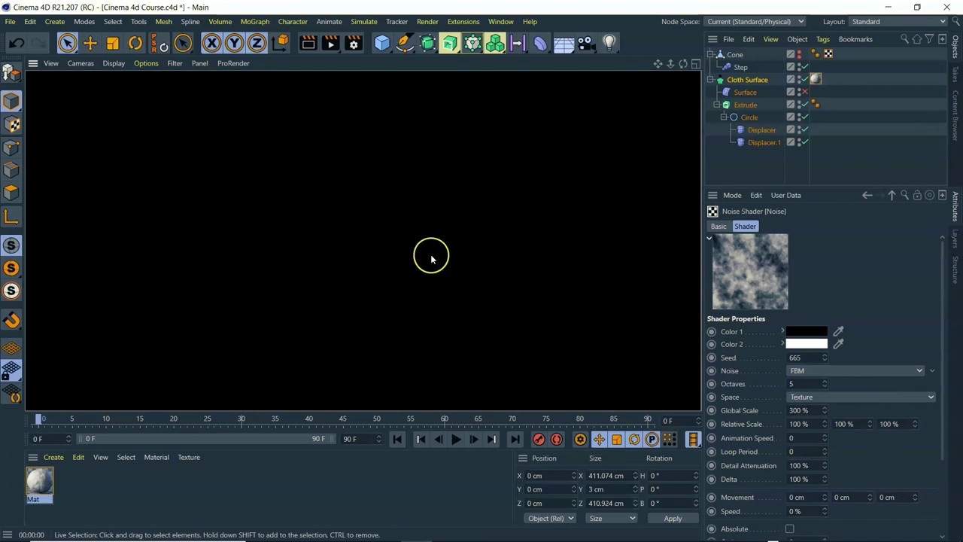
left_click(490, 326)
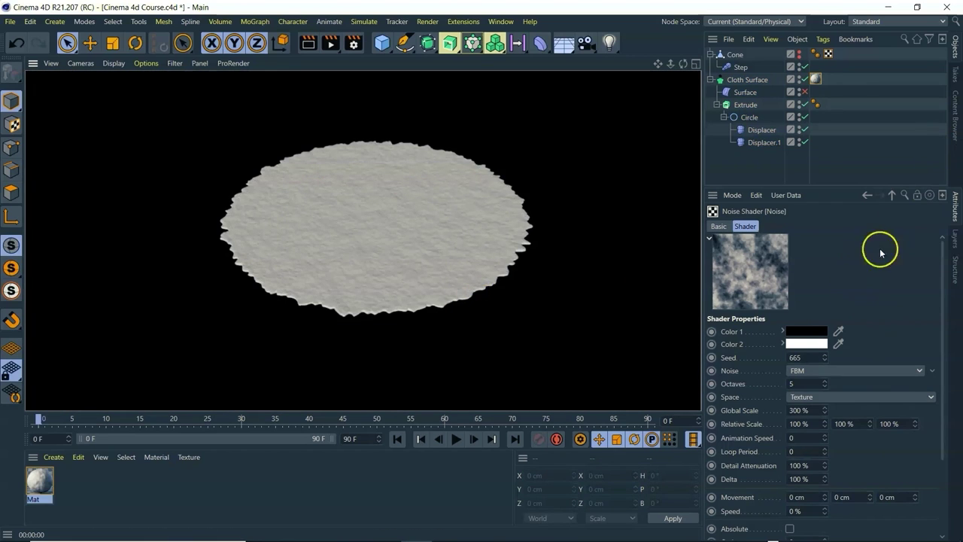
Step: Set the Noise layer to Add at 70% over Tiles at 30%, then render the waffle disc
left_click(892, 195)
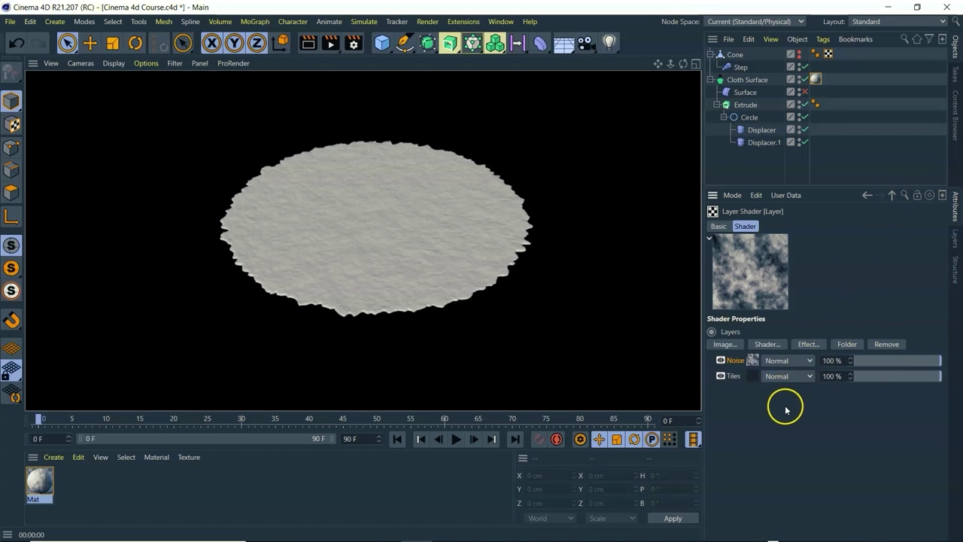
left_click(802, 361)
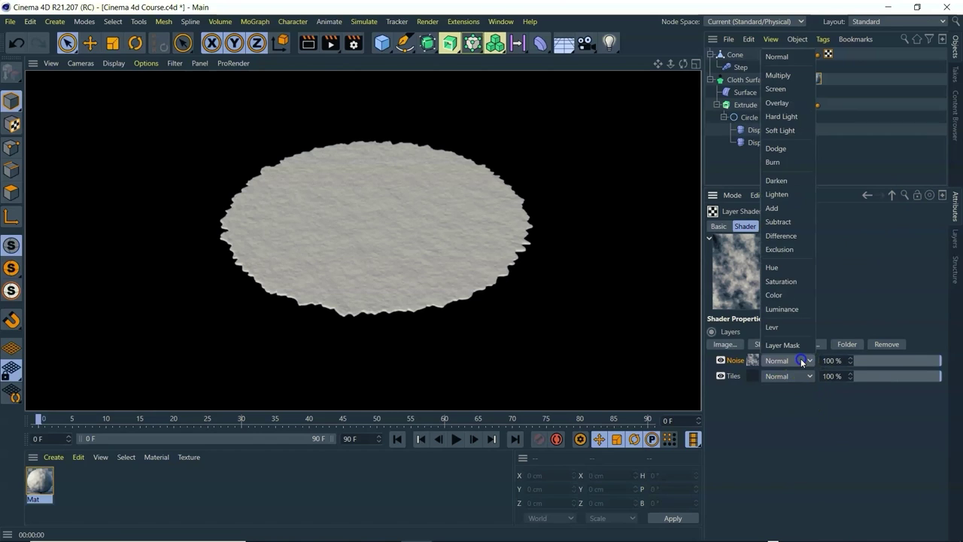
left_click(786, 209)
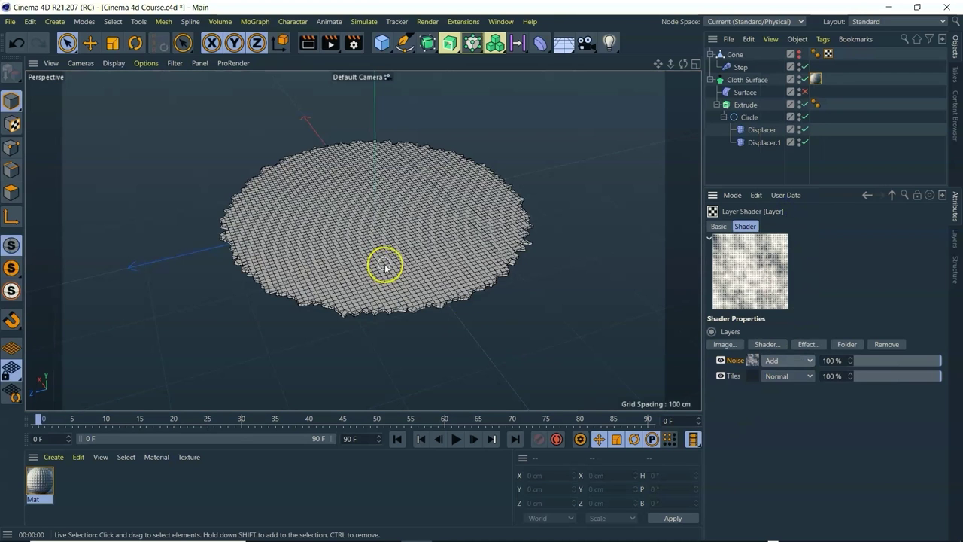
key("ctrl+r")
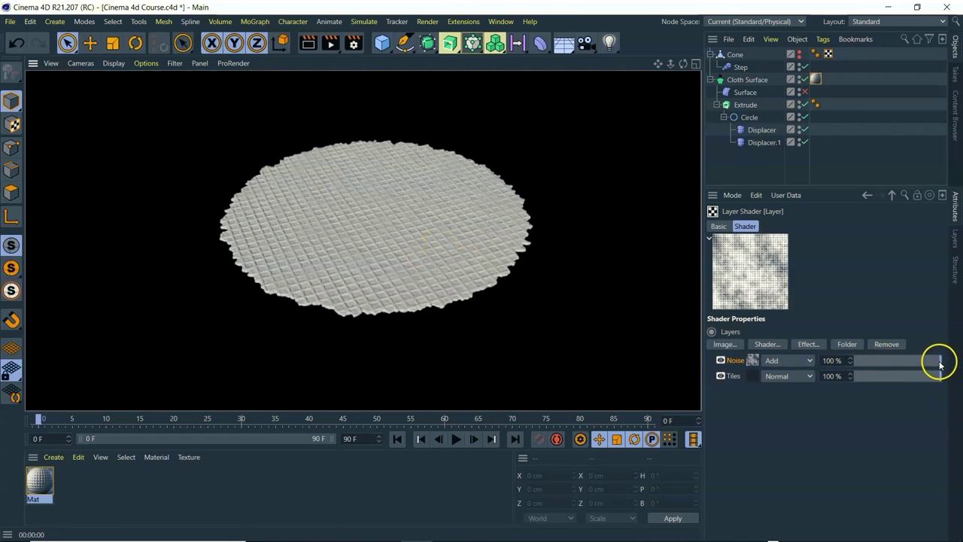
left_click_drag(940, 364, 939, 364)
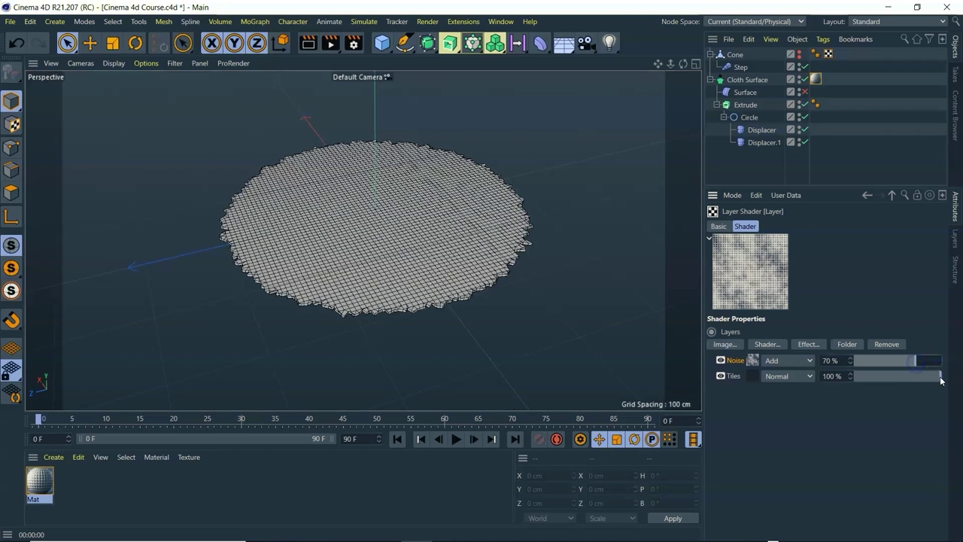
left_click_drag(940, 376, 907, 380)
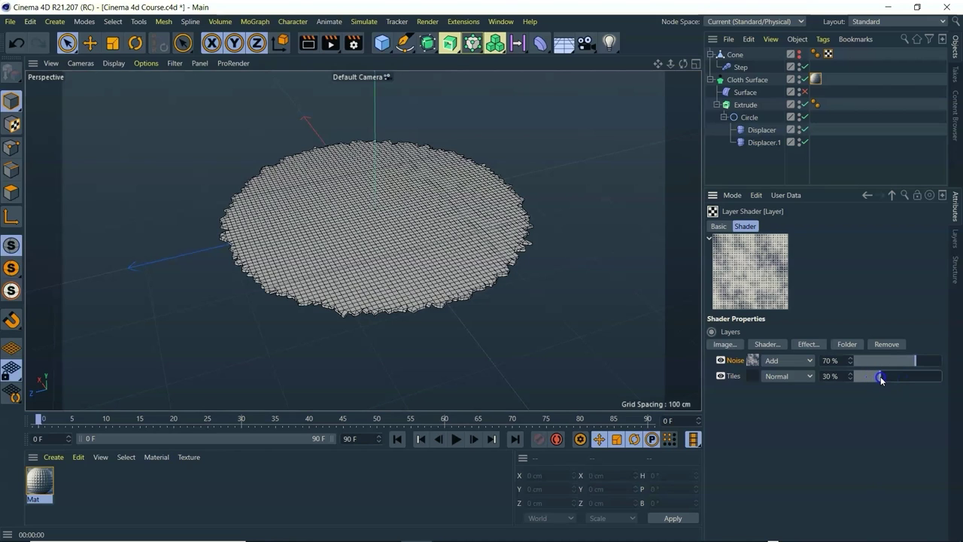
left_click(565, 78)
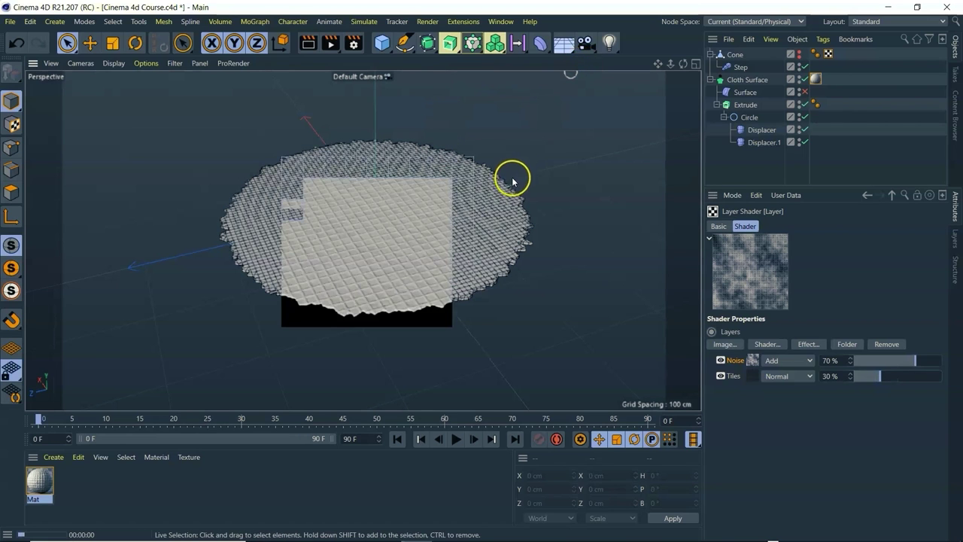
left_click(386, 271)
scroll(386, 271, "up", 3)
key("ctrl+r")
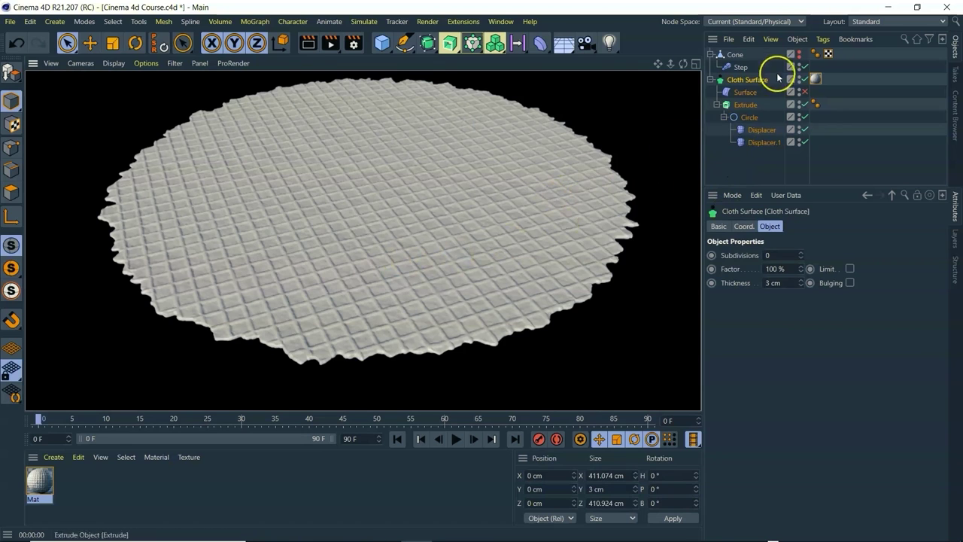
Step: Enable the Surface deformer and render the jagged waffle cone from several orbited and zoomed views
left_click(801, 92)
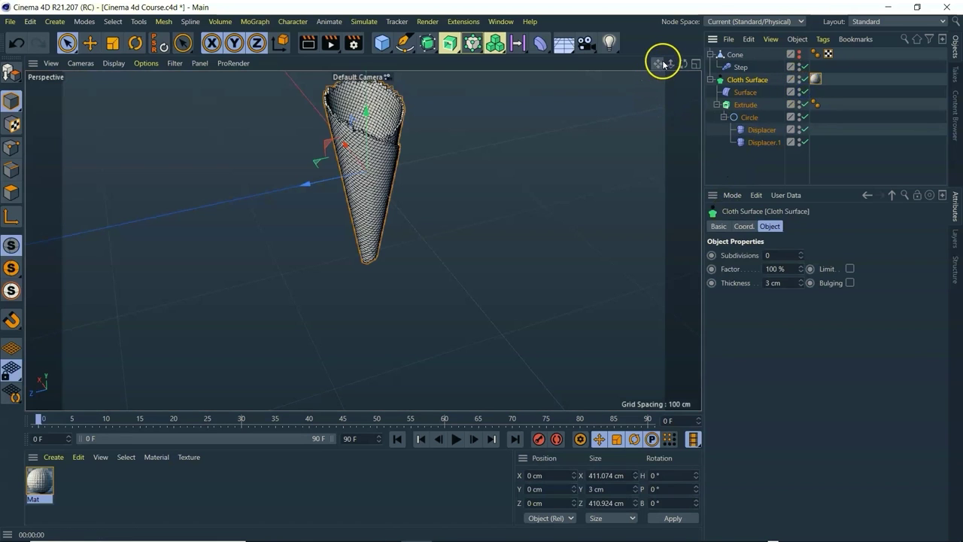
key("ctrl+r")
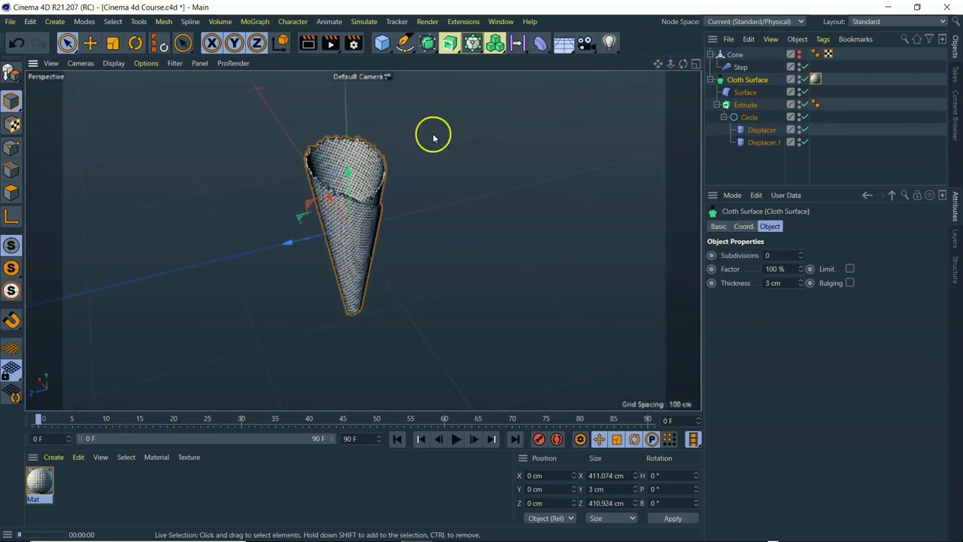
scroll(334, 188, "up", 5)
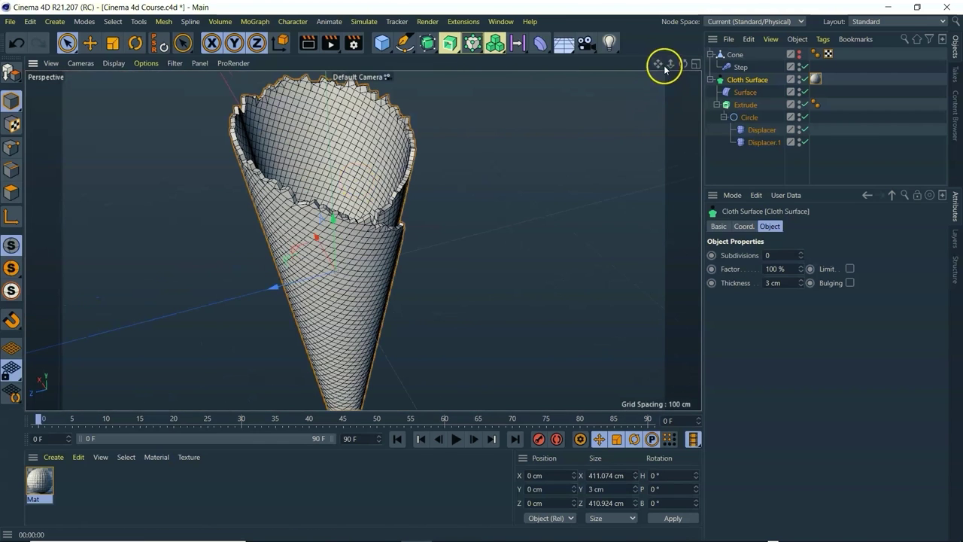
key("ctrl+r")
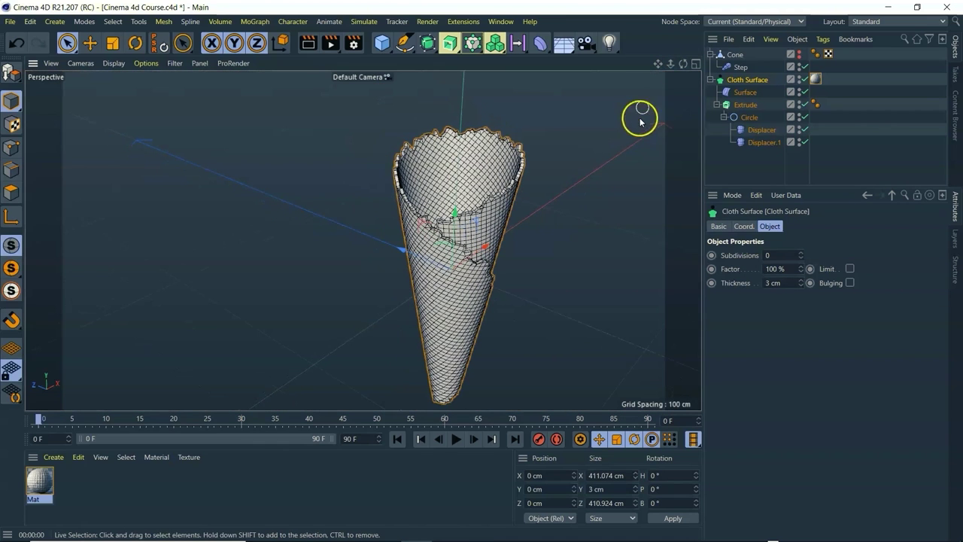
left_click_drag(656, 64, 363, 241)
left_click_drag(666, 65, 364, 241)
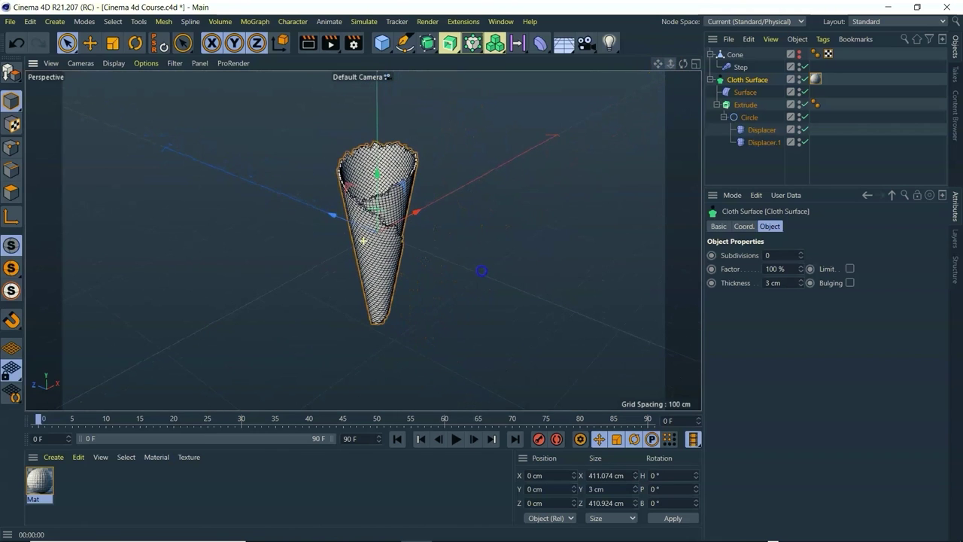
left_click(685, 66)
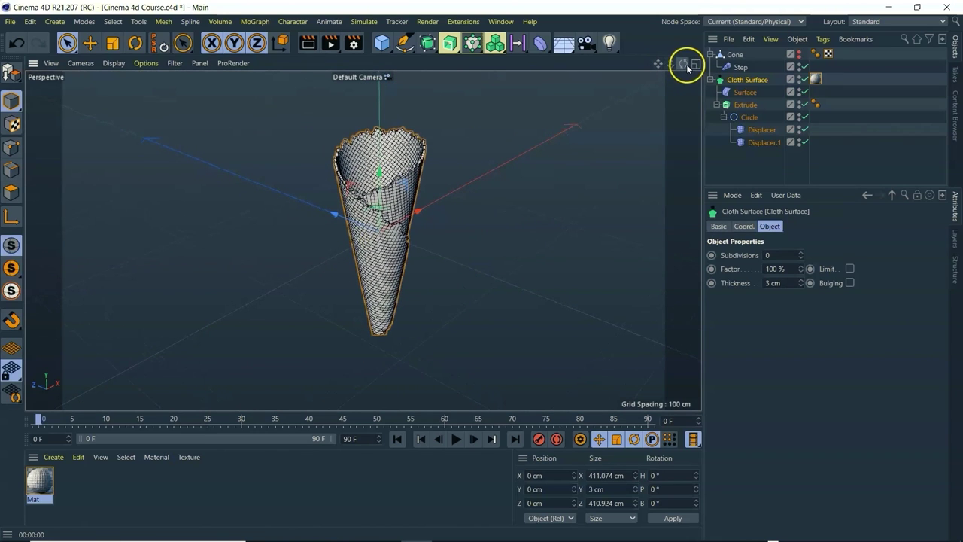
left_click_drag(481, 270, 481, 271)
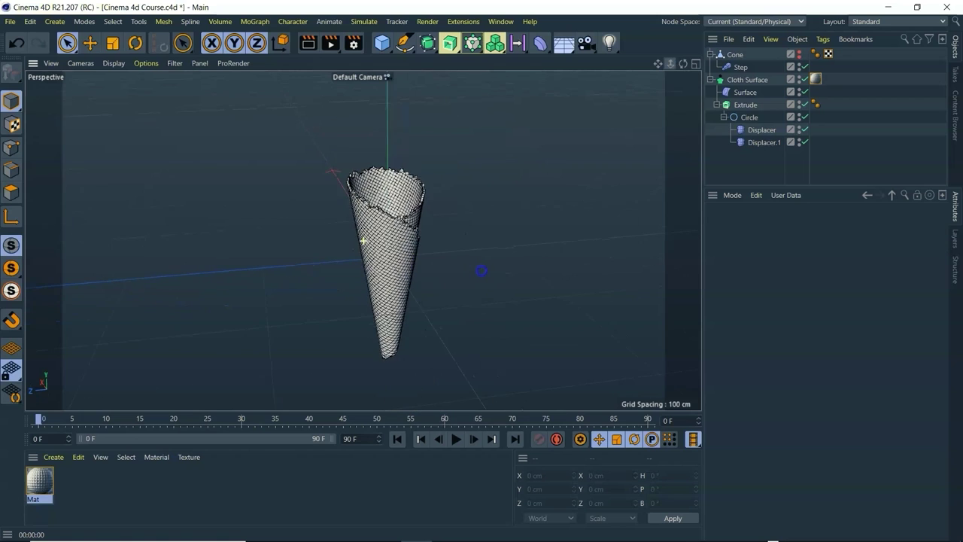
left_click_drag(670, 73, 363, 241)
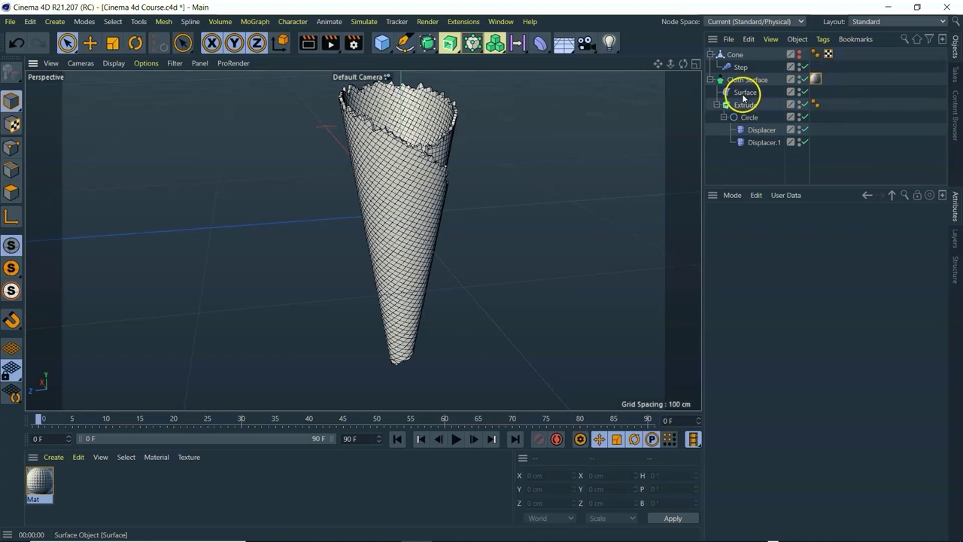
key("ctrl+r")
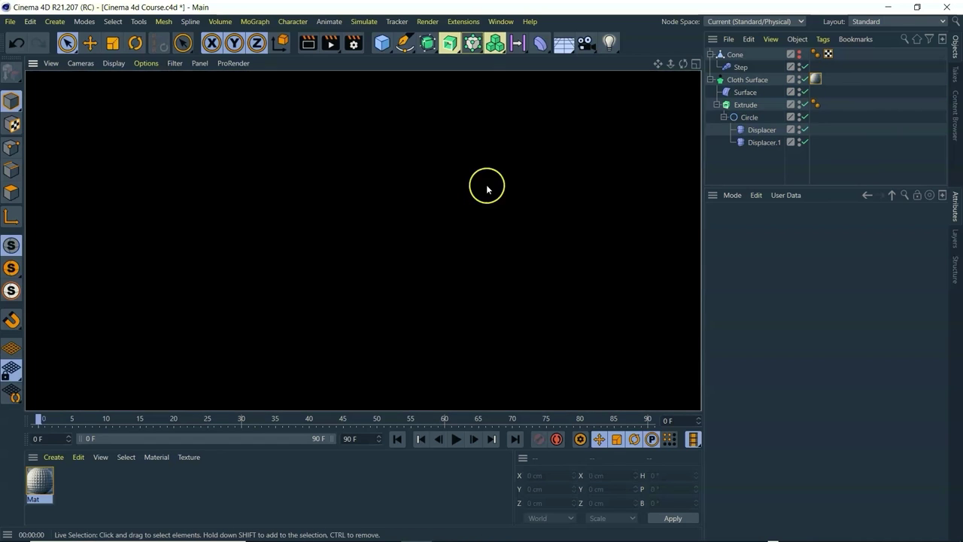
Step: Restart the viewport render of the waffle cone from the editor view
left_click(489, 161)
key("ctrl+r")
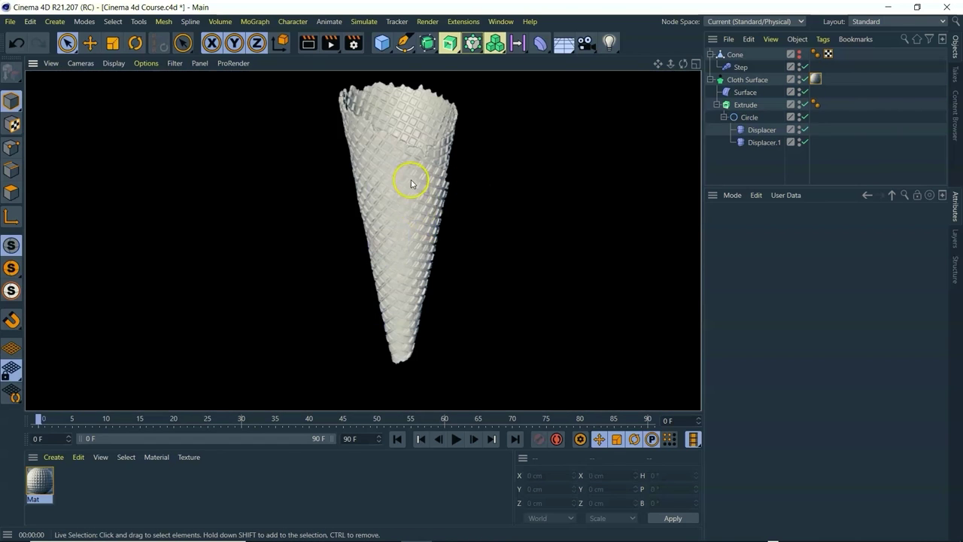
left_click(411, 183)
key("ctrl+r")
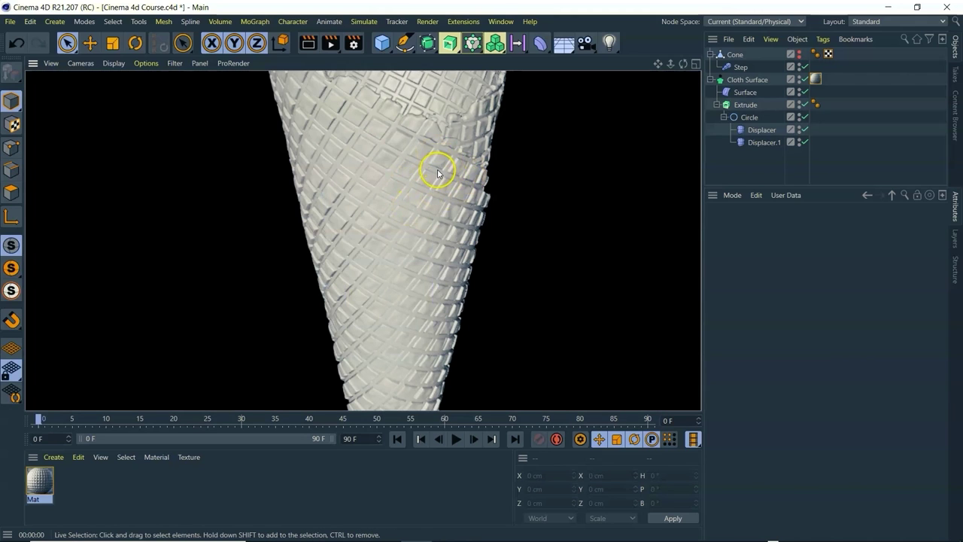
Step: Set the Surface deformer's Scale X to -0.5 and start an Interactive Render Region
left_click(744, 92)
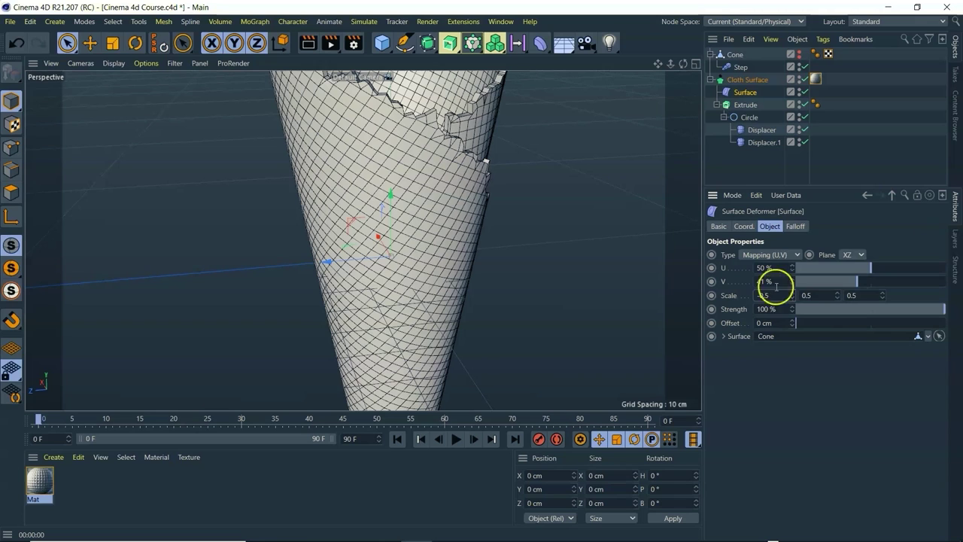
type("-")
key("Return")
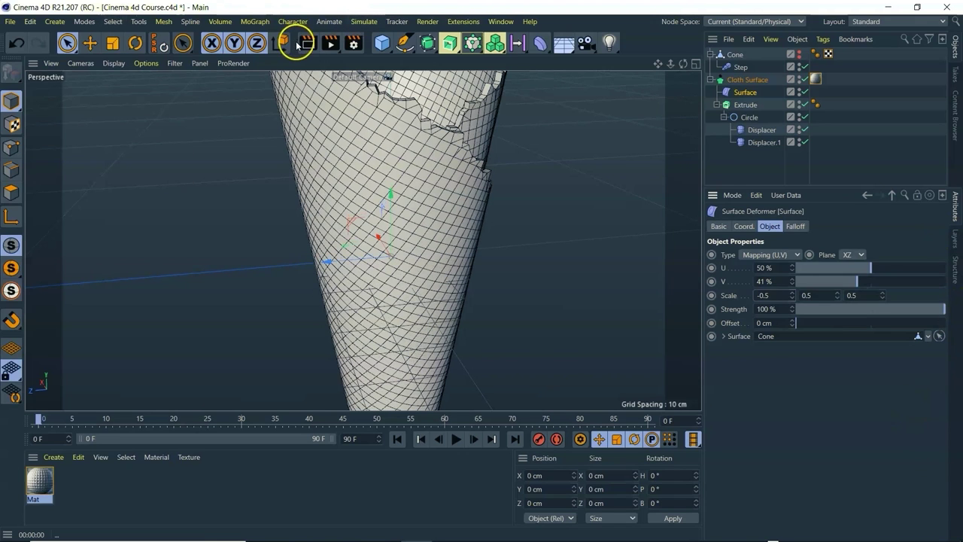
left_click(329, 44)
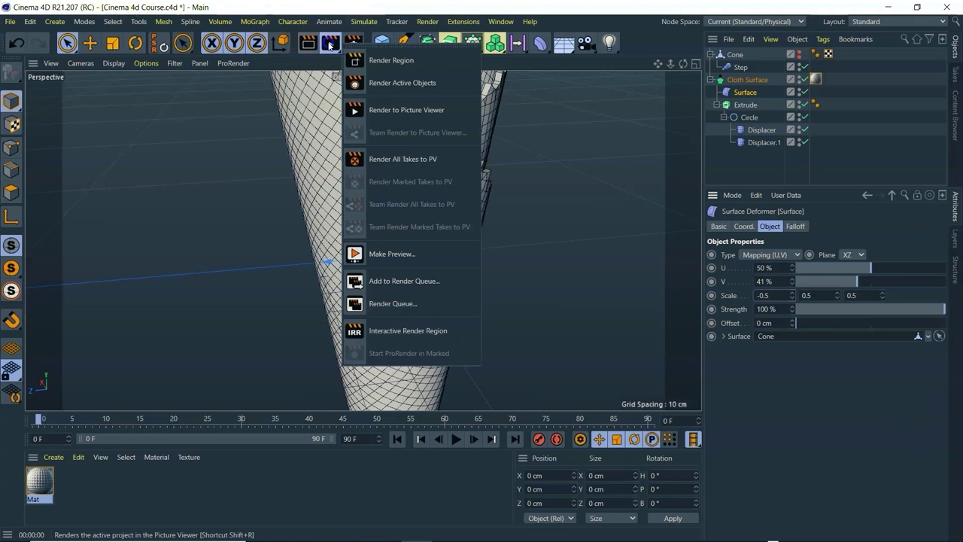
left_click(406, 334)
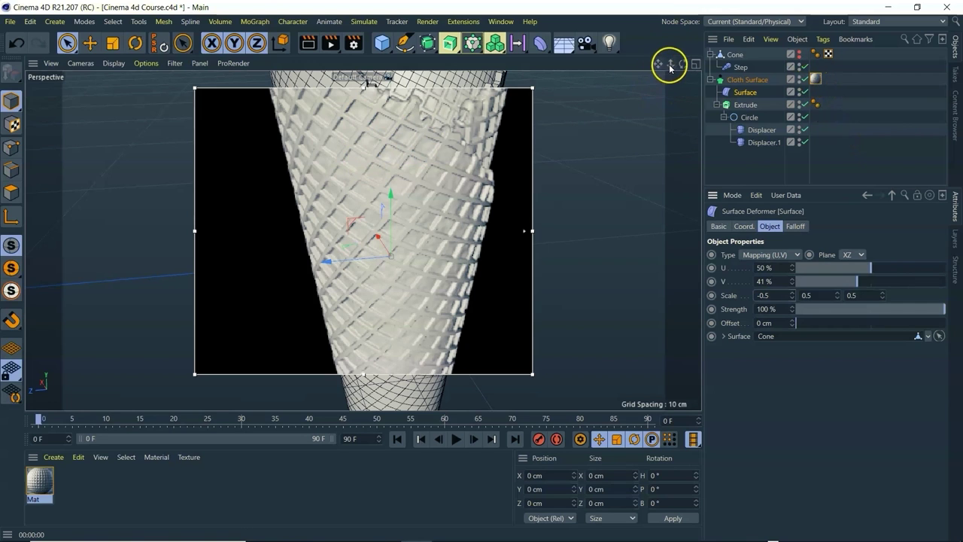
Step: Zoom out to the whole cone and open Mat from the Cloth Surface's material tag
left_click_drag(671, 65, 663, 65)
left_click(814, 78)
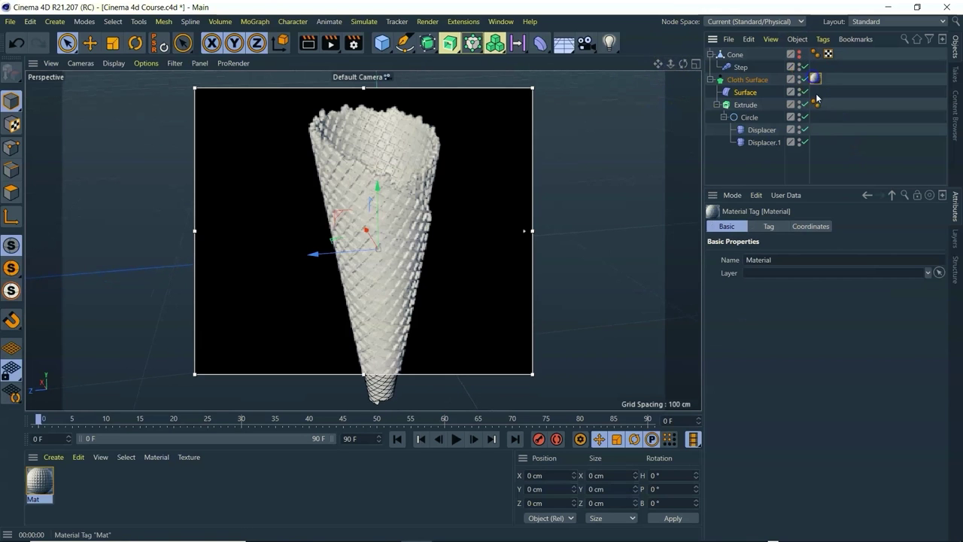
double_click(816, 78)
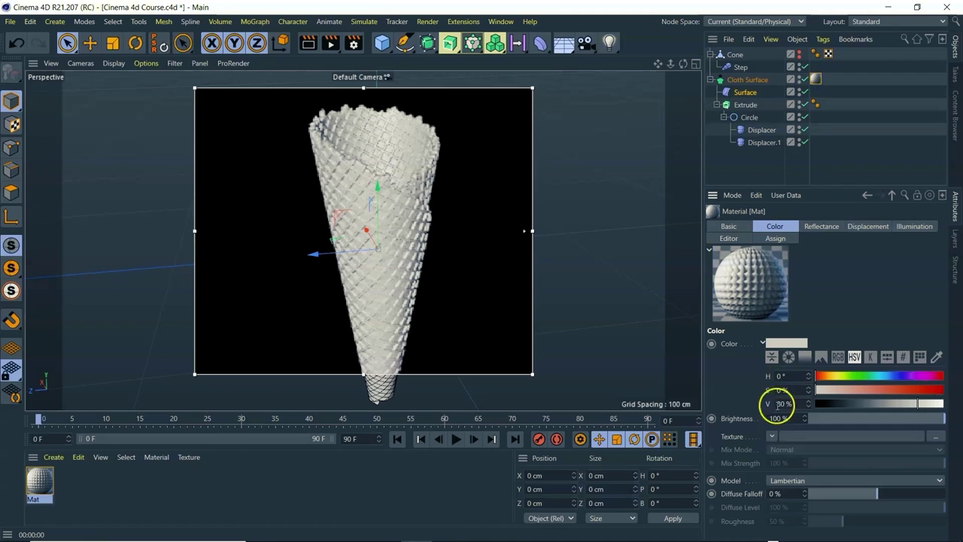
Step: Copy the Layer shader from Mat's Displacement texture and paste it as the Color channel texture
left_click(873, 225)
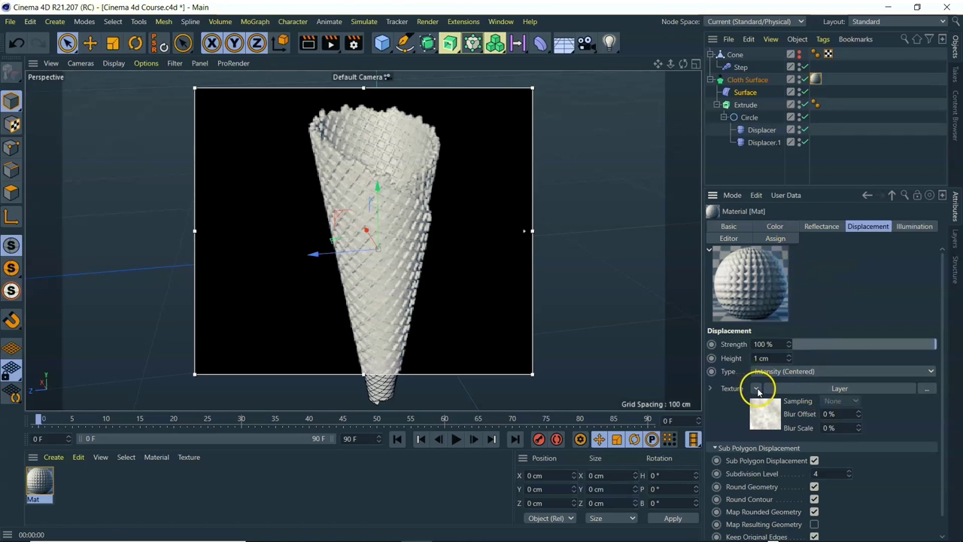
left_click(757, 388)
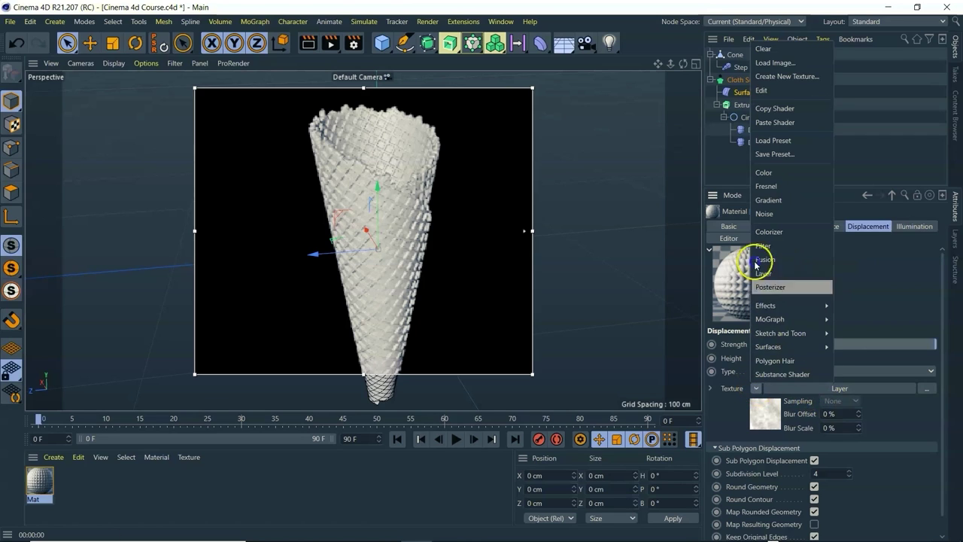
left_click(792, 143)
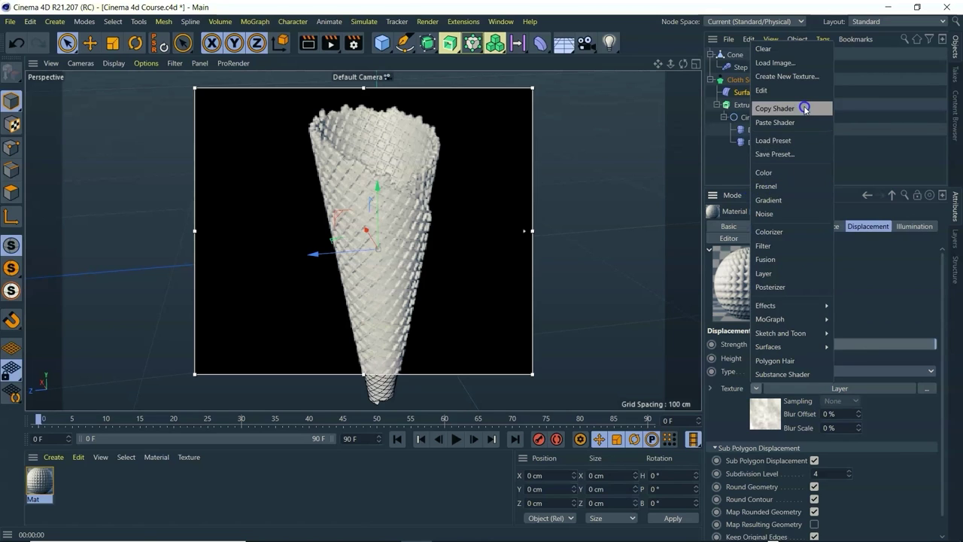
left_click(804, 108)
left_click(777, 229)
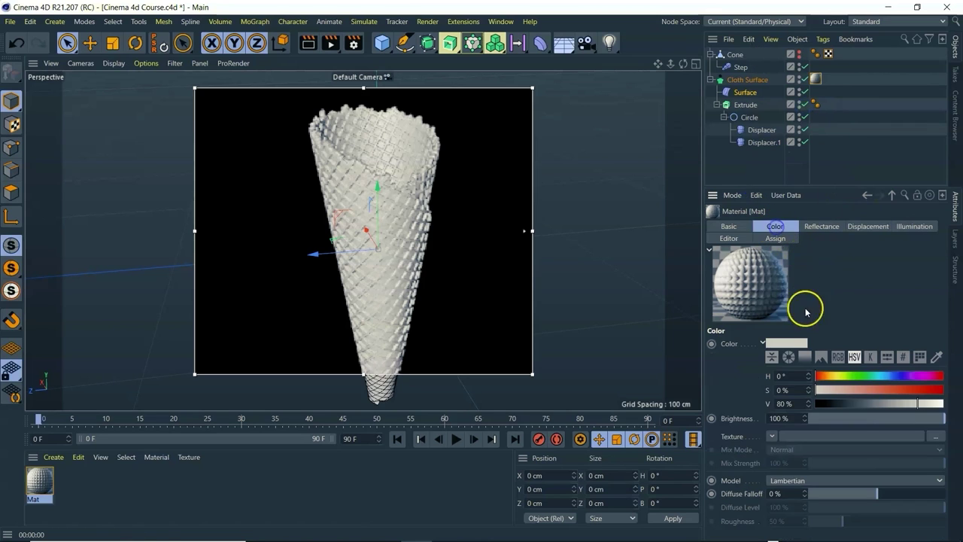
left_click(774, 437)
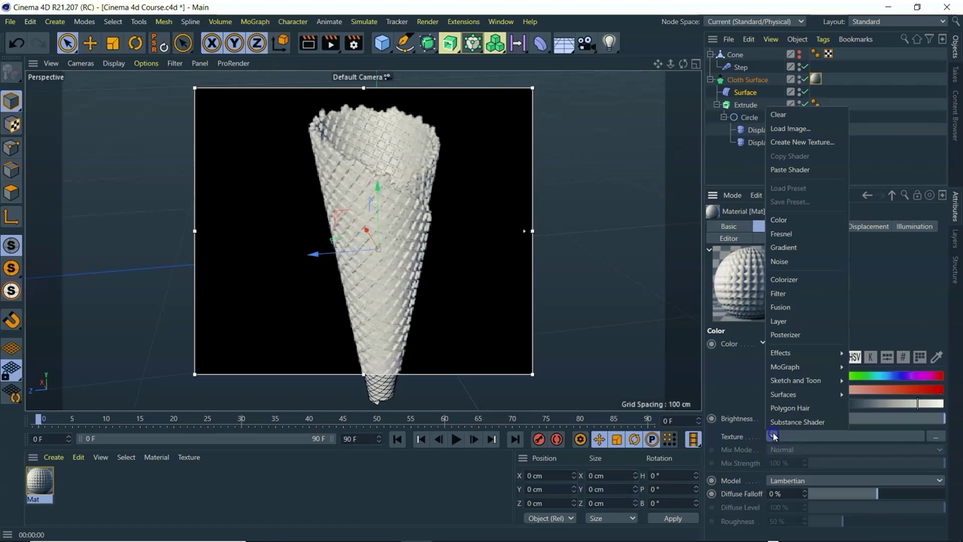
left_click(782, 171)
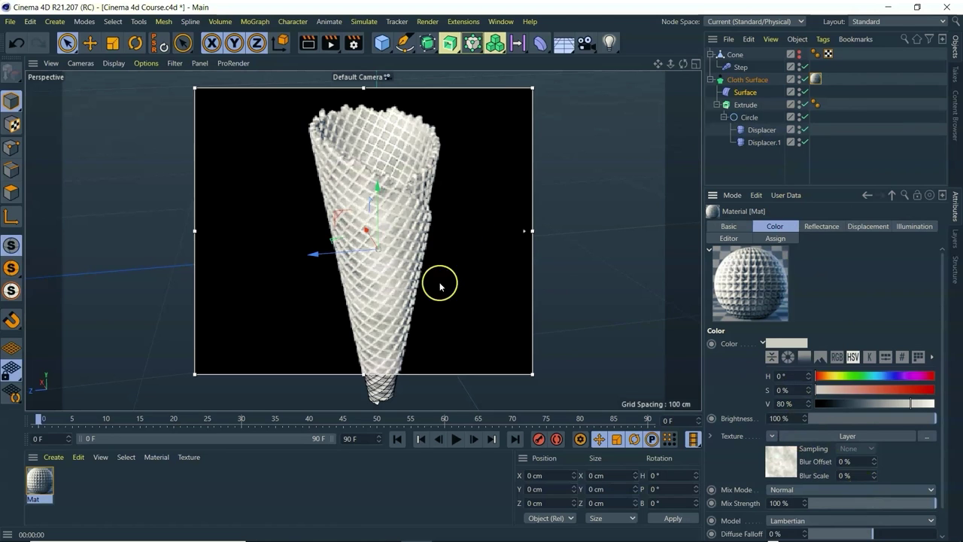
left_click_drag(683, 66, 726, 72)
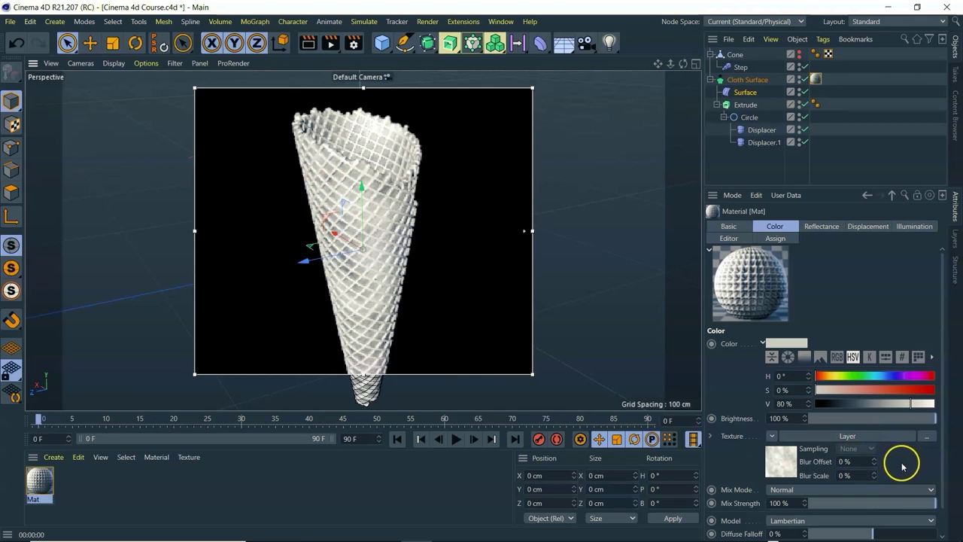
Step: Add a Colorize effect layer atop the Color Layer shader and shift its gradient's left knot
left_click(851, 439)
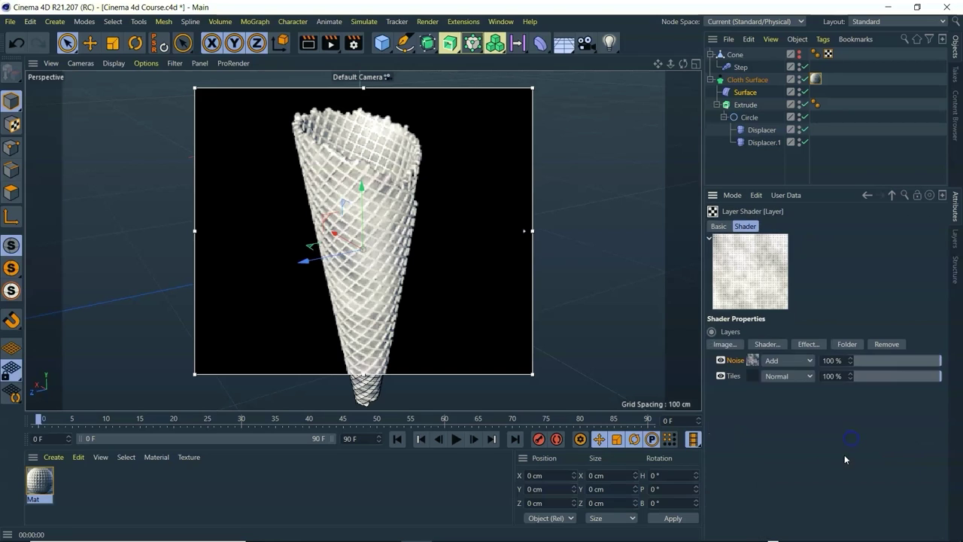
left_click(809, 344)
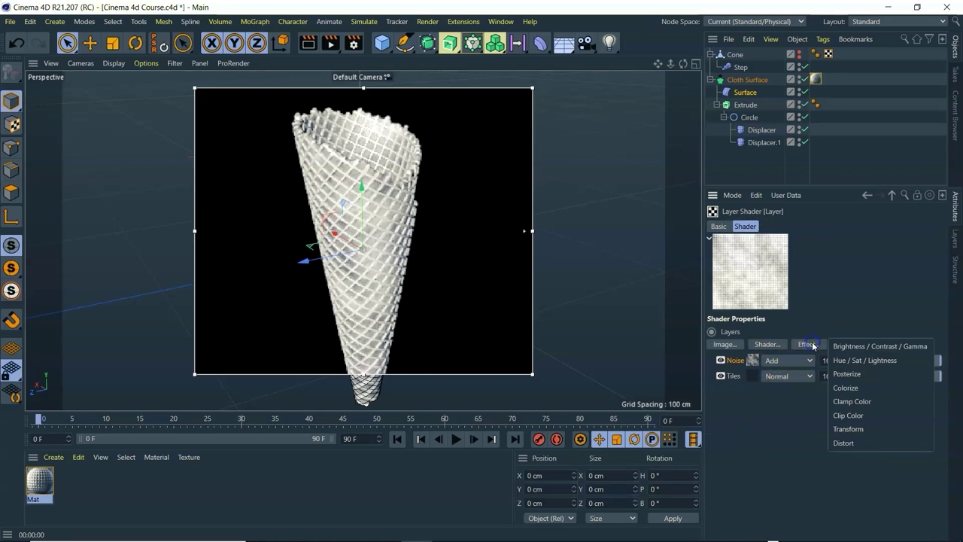
left_click(855, 389)
left_click_drag(930, 378, 802, 386)
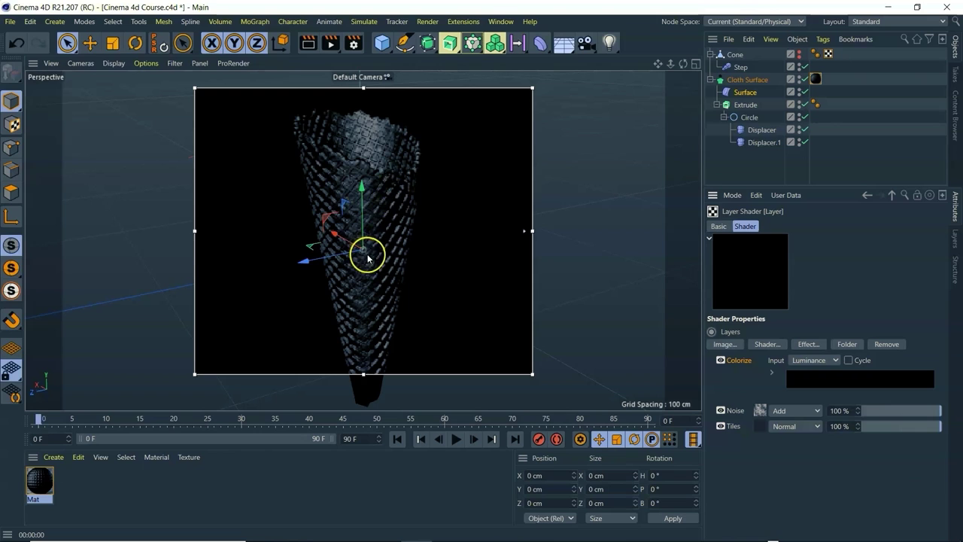
left_click(789, 396)
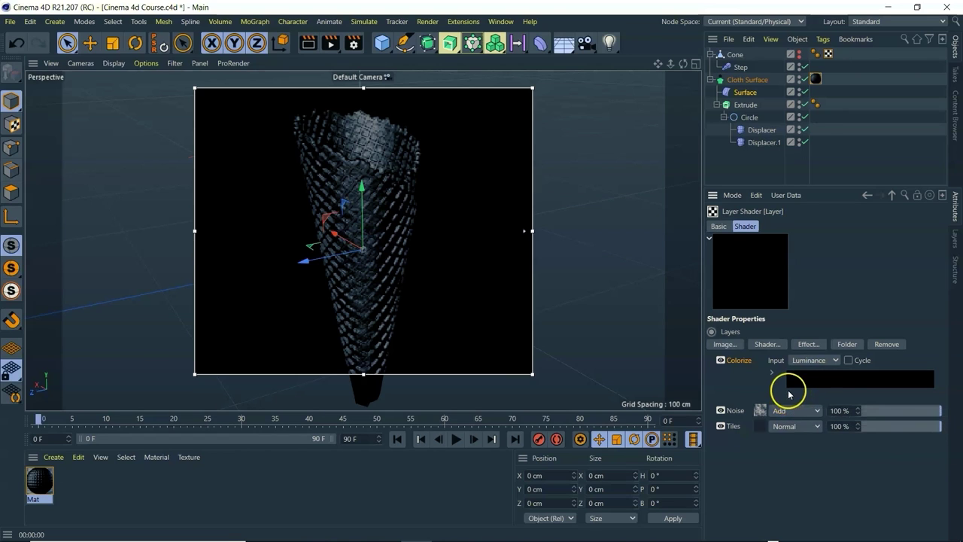
mouse_move(811, 398)
left_mouse_down()
mouse_move(769, 396)
mouse_move(829, 397)
left_mouse_up()
Step: Set the left Colorize knot to golden orange: H 37°, S 84%, V 81%
left_click(790, 397)
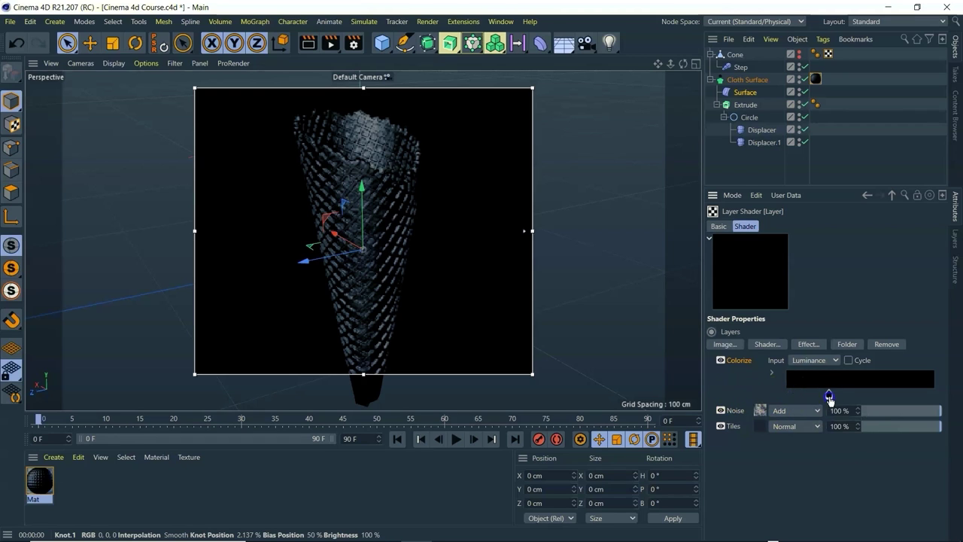
double_click(787, 396)
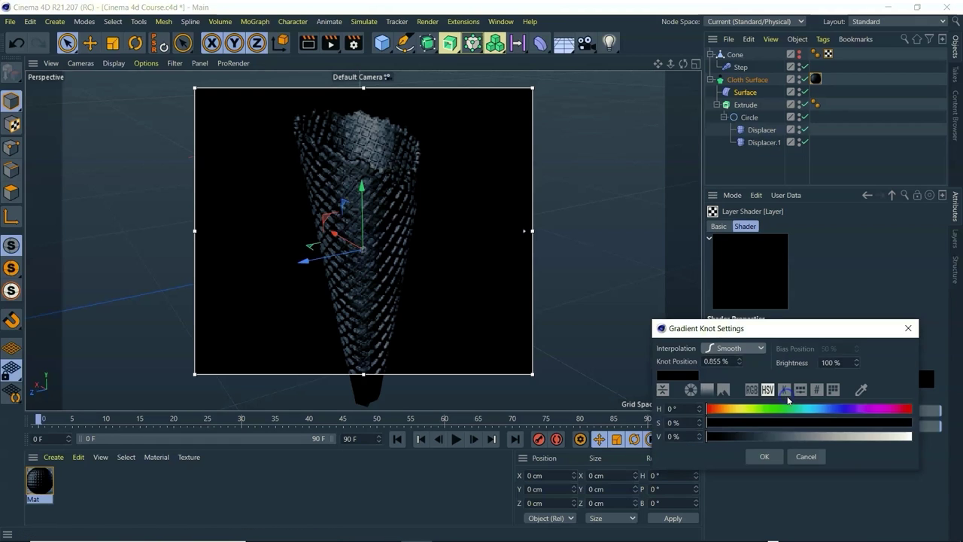
left_click_drag(723, 409, 727, 408)
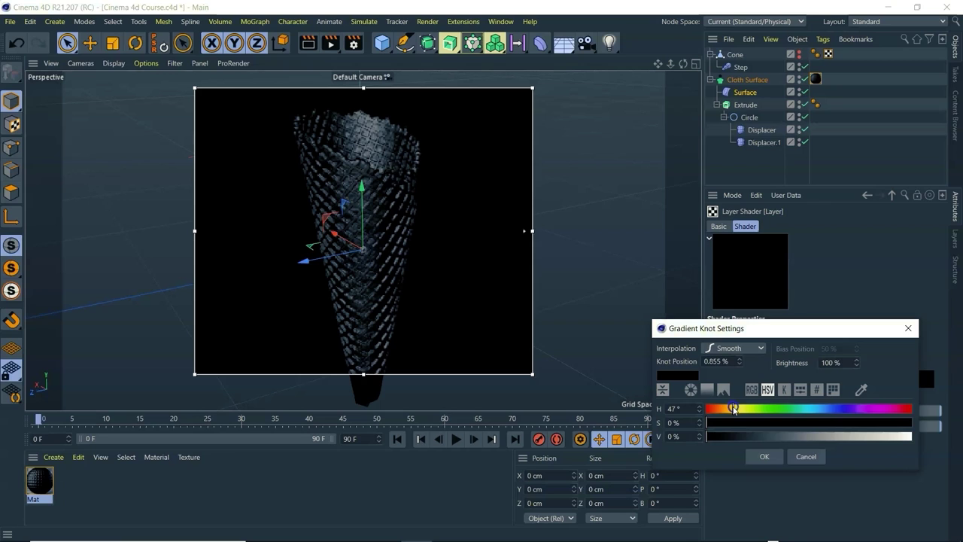
mouse_move(710, 439)
left_mouse_down()
mouse_move(888, 445)
mouse_move(818, 452)
mouse_move(863, 448)
left_mouse_up()
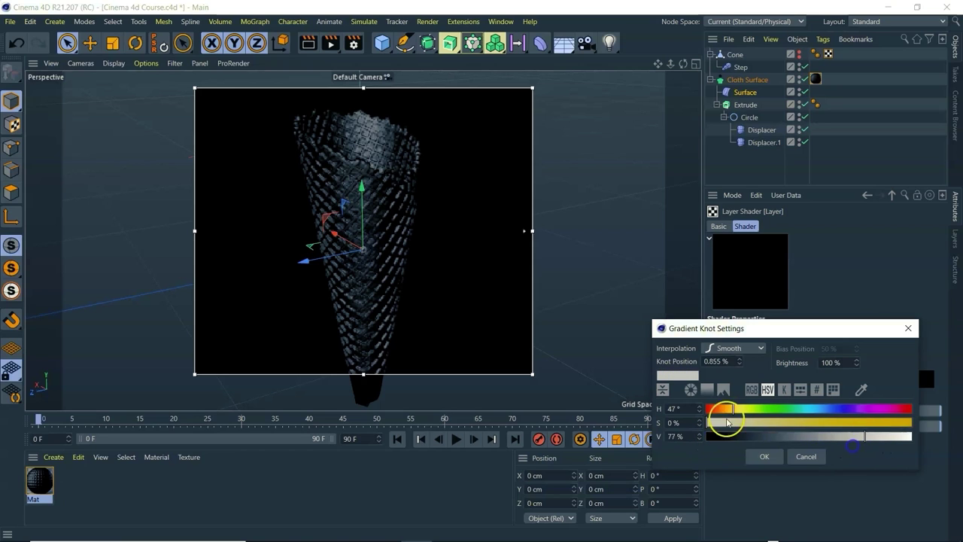
left_click_drag(735, 408, 726, 410)
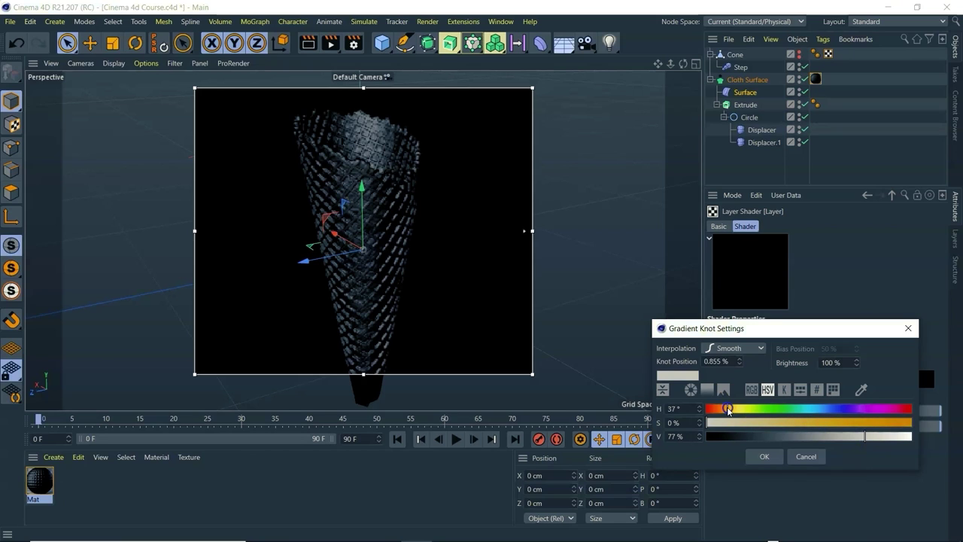
left_click_drag(890, 422, 915, 423)
left_click(895, 437)
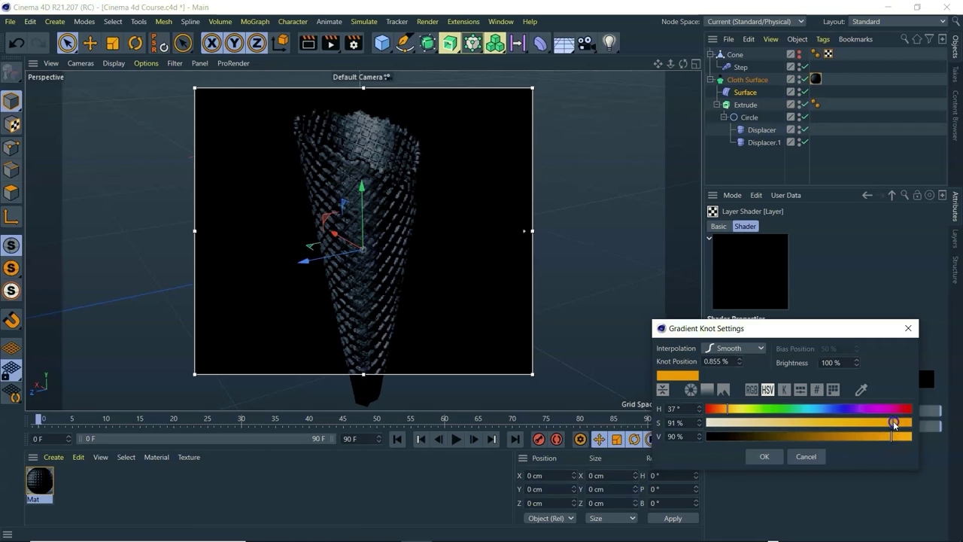
left_click_drag(891, 438, 889, 441)
left_click(765, 456)
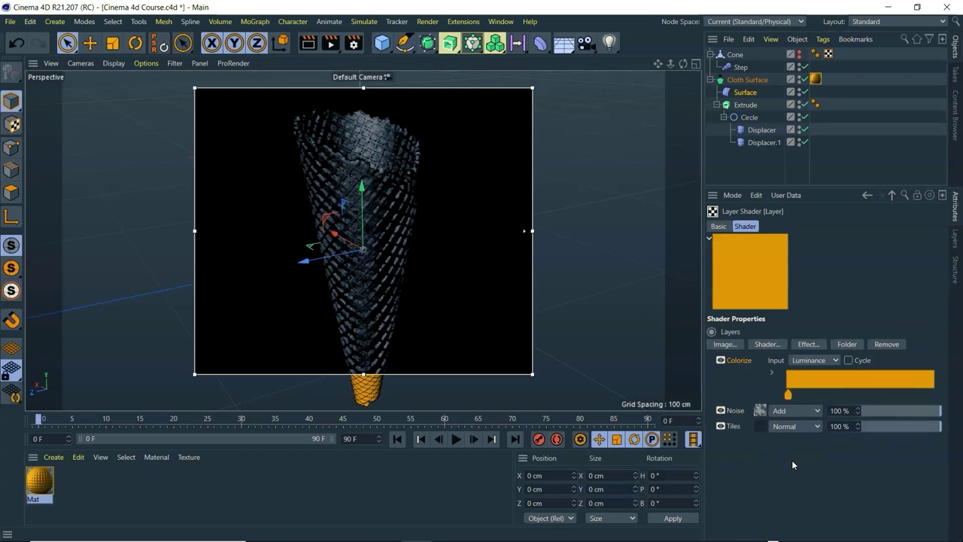
Step: Slightly lower the saturation of the orange left knot
left_click(789, 394)
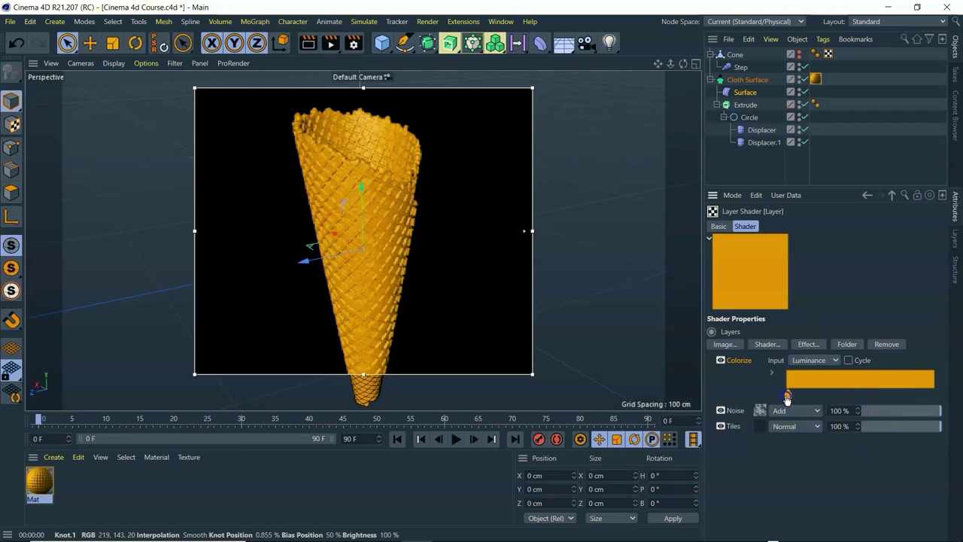
double_click(787, 395)
left_click(881, 422)
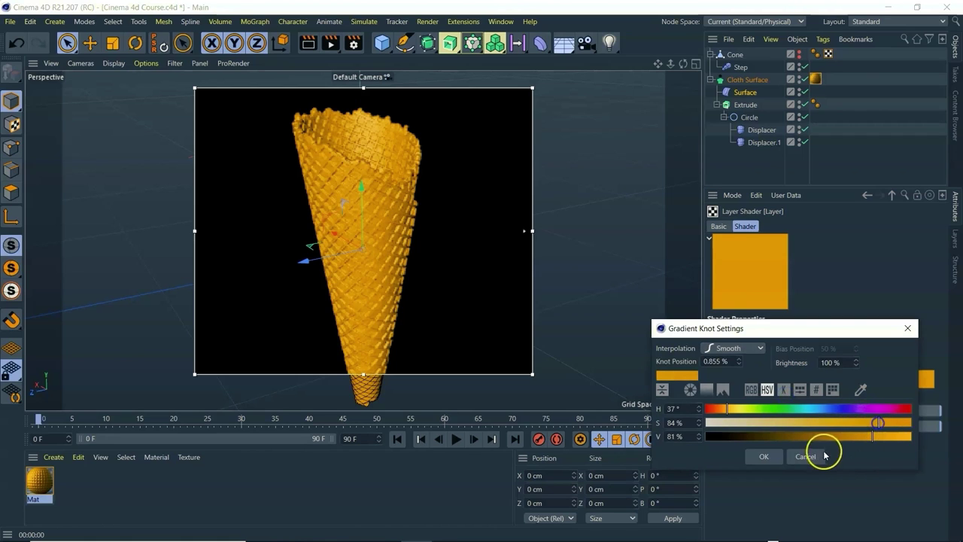
left_click(764, 456)
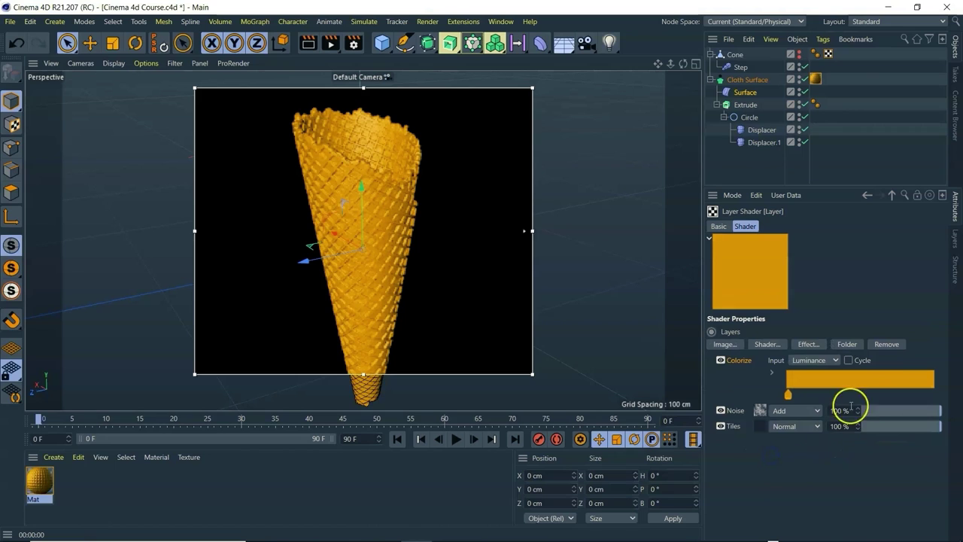
Step: Add a new knot at the gradient's right end and begin lowering its saturation
left_click(933, 397)
double_click(933, 396)
left_click(918, 437)
left_click(915, 423)
Step: Make the right Colorize knot a brighter golden yellow: H 37°, S 72%, V 93%
left_click_drag(927, 438, 942, 437)
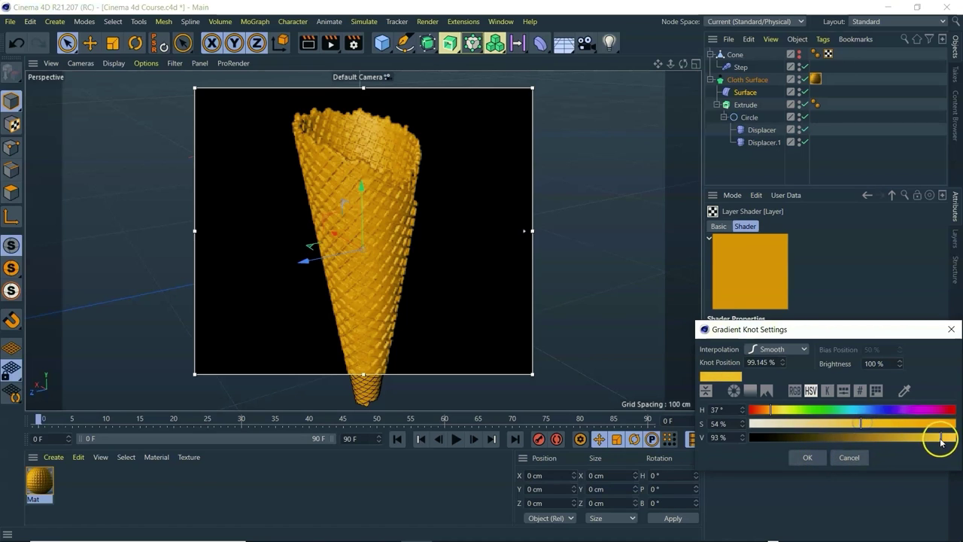
left_click(806, 458)
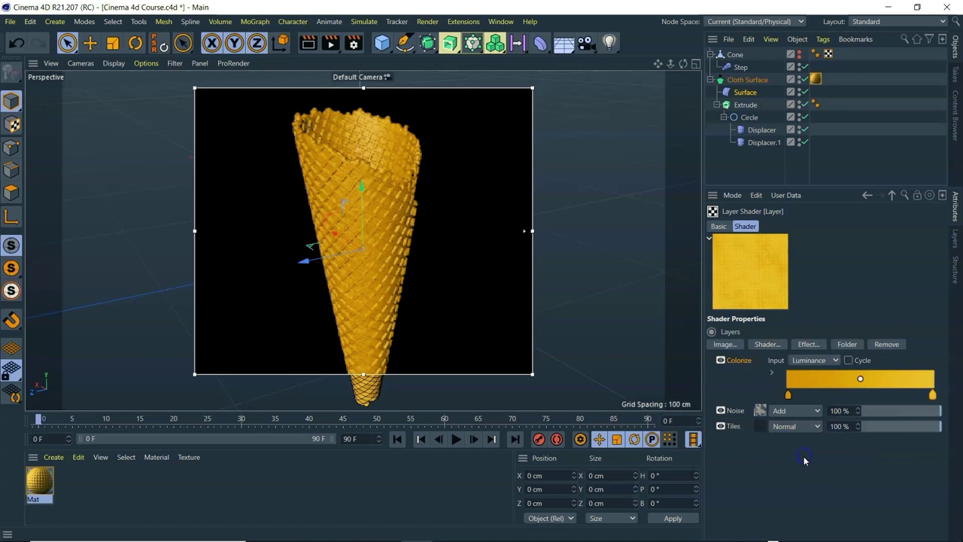
left_click_drag(684, 64, 703, 175)
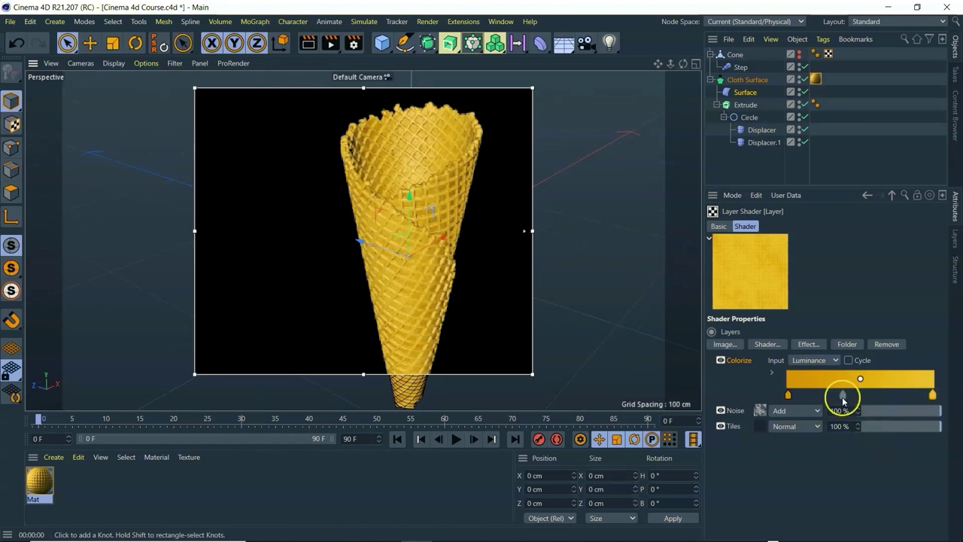
double_click(933, 395)
left_click_drag(869, 424, 888, 422)
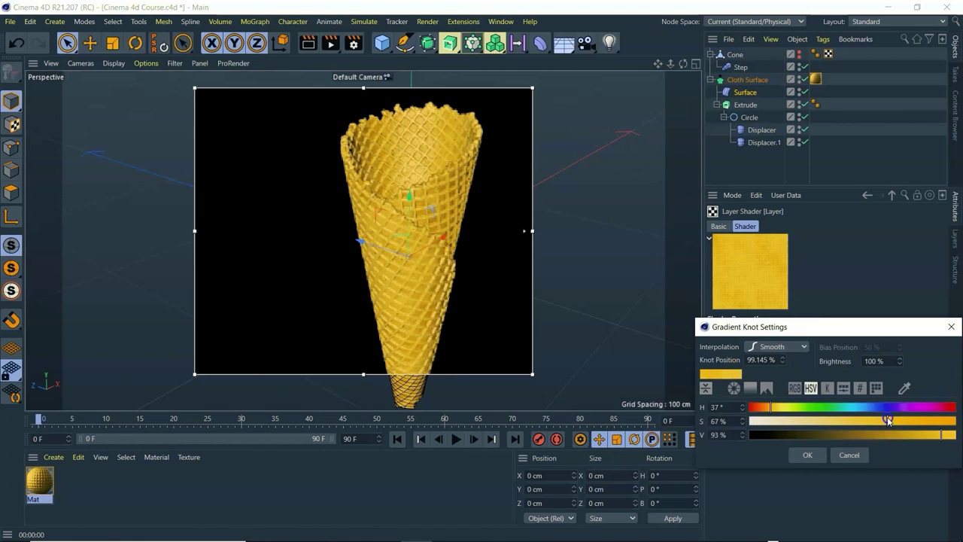
left_click(808, 454)
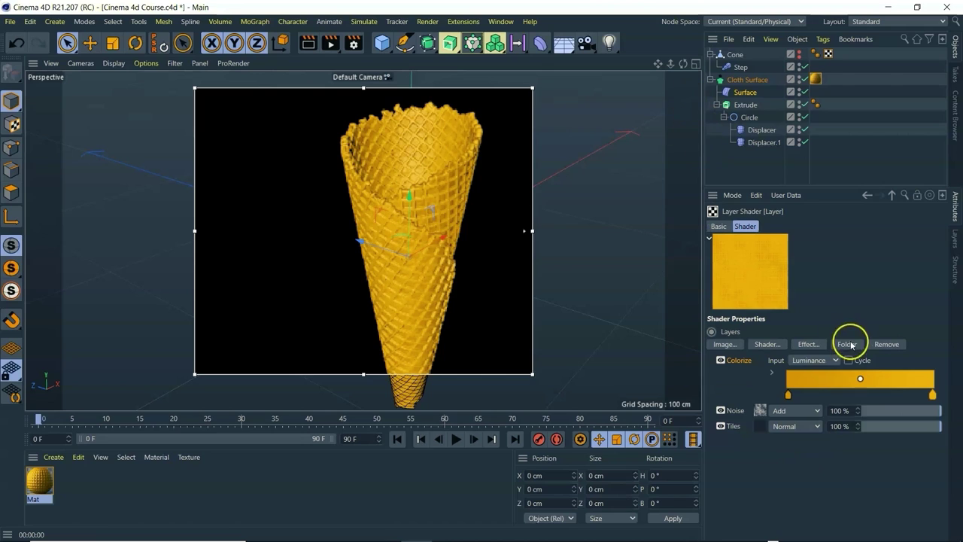
left_click(932, 396)
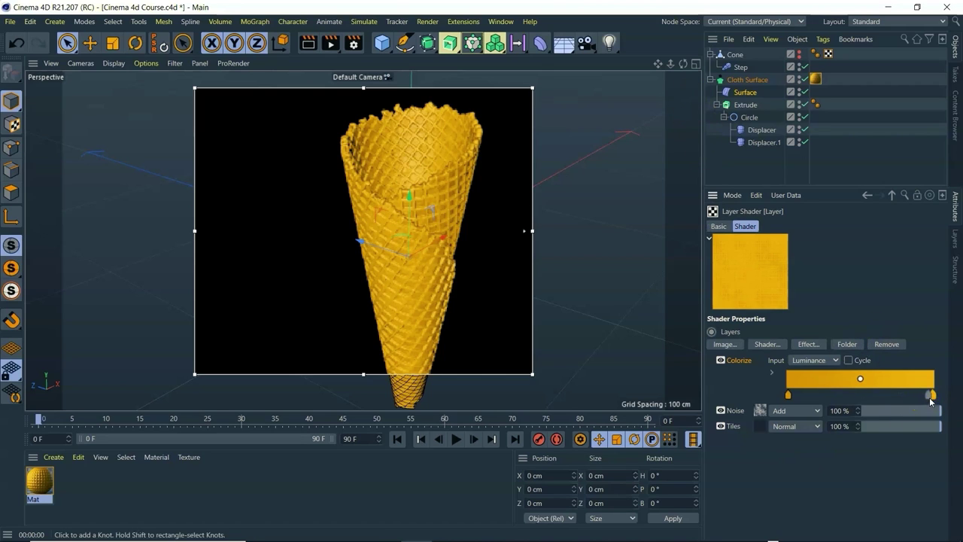
double_click(932, 397)
left_click(894, 426)
left_click(806, 461)
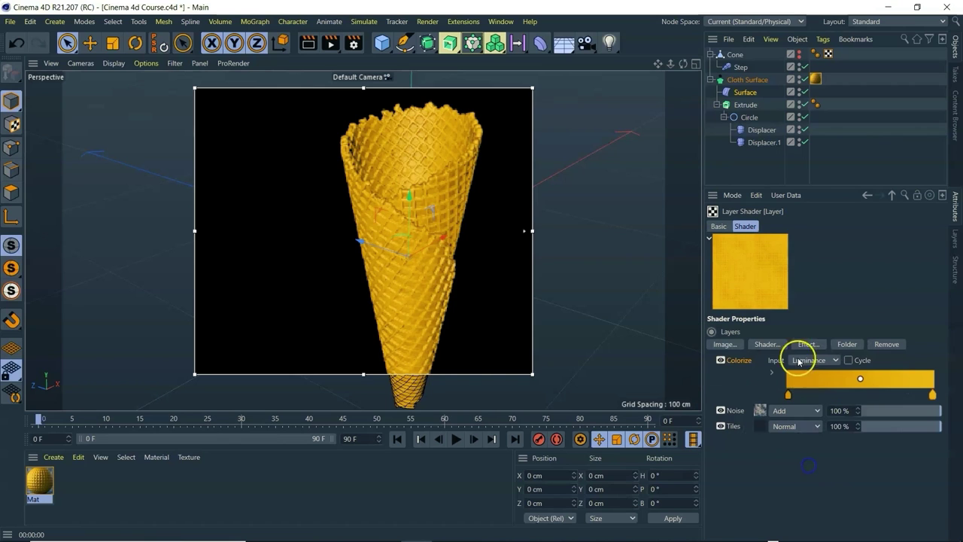
left_click_drag(672, 64, 674, 117)
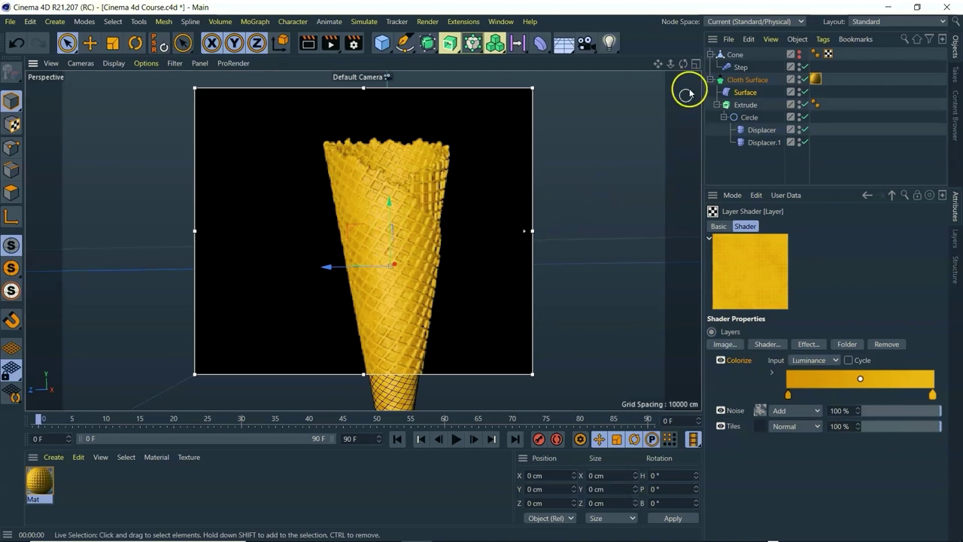
mouse_move(684, 63)
left_mouse_down()
mouse_move(645, 72)
mouse_move(657, 69)
left_mouse_up()
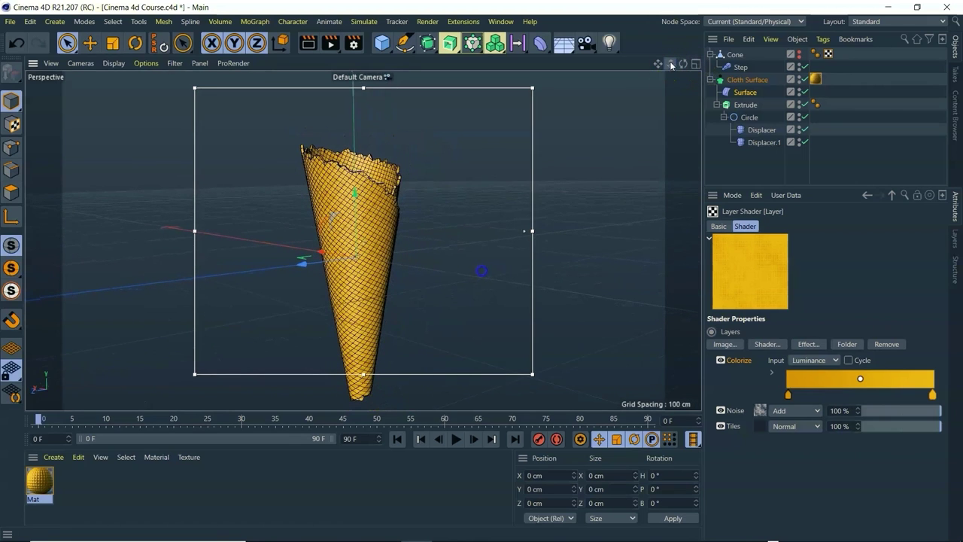
left_click_drag(683, 63, 656, 68)
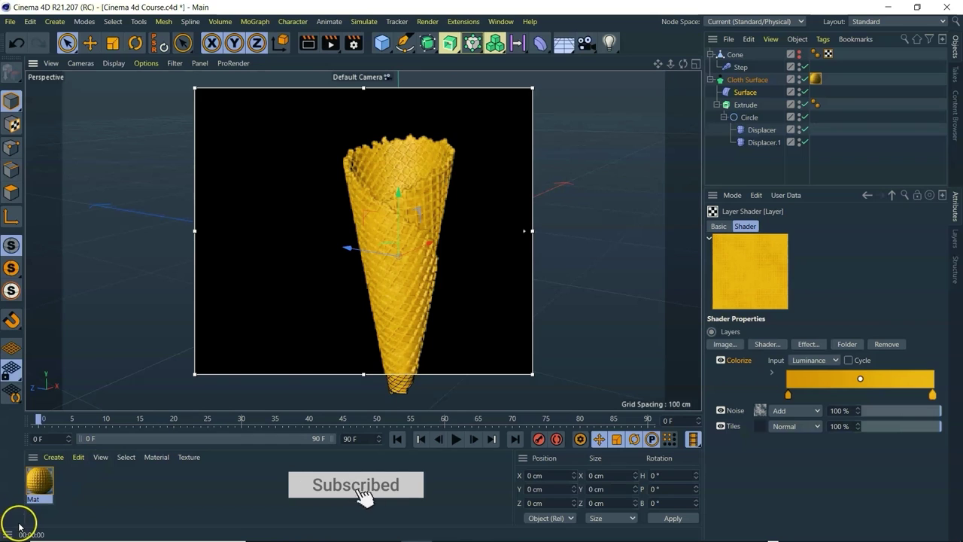
Step: Restart the Interactive Render Region and uncheck Reflectance in Mat's Basic tab
left_click(40, 482)
key("alt+r")
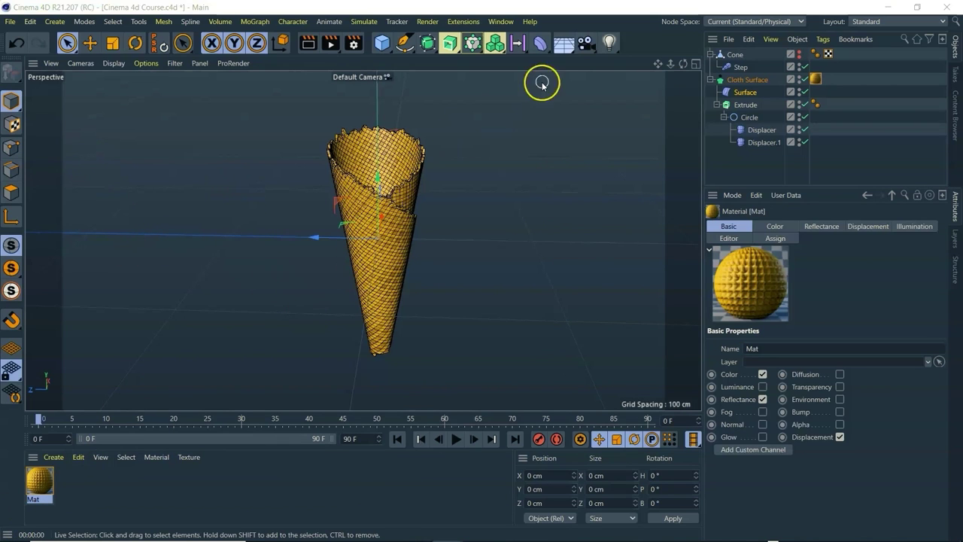
left_click_drag(682, 64, 481, 269)
left_click_drag(330, 42, 387, 338)
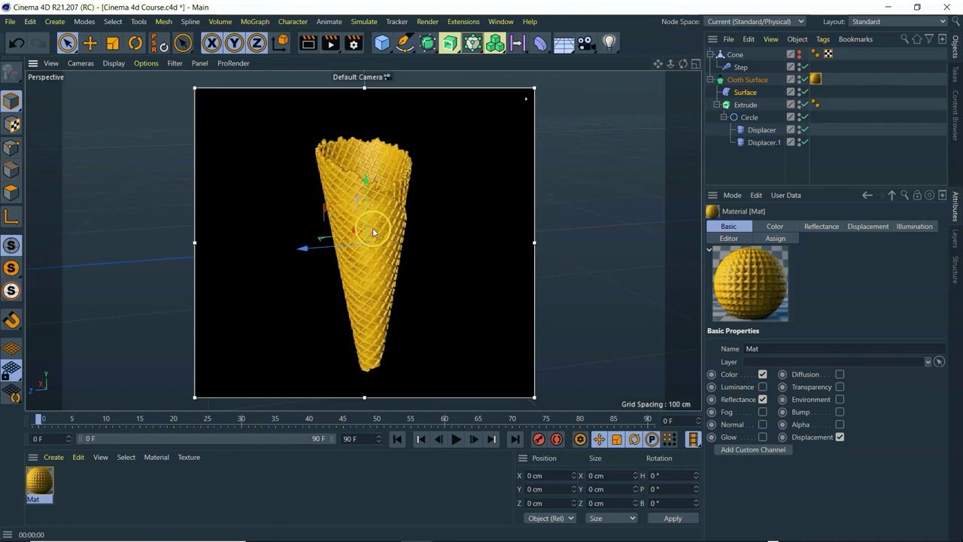
left_click(762, 400)
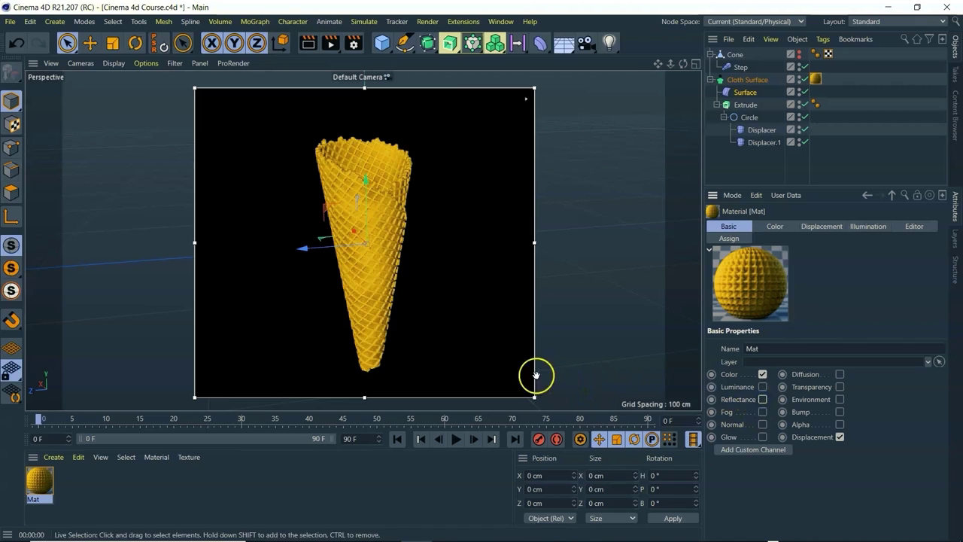
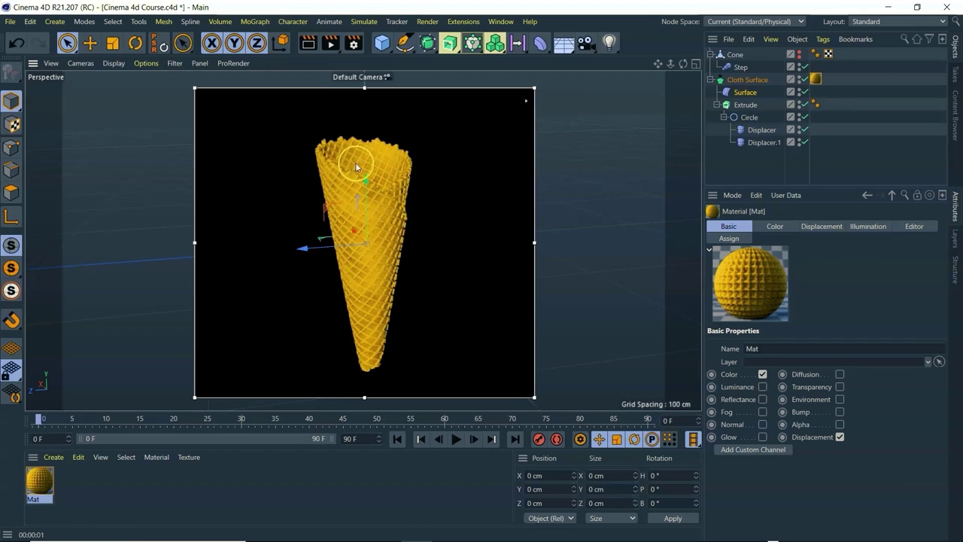
Step: Zoom and pan, frame the waffle cone with H, then test-render it with Ctrl+R
scroll(354, 209, "up", 3)
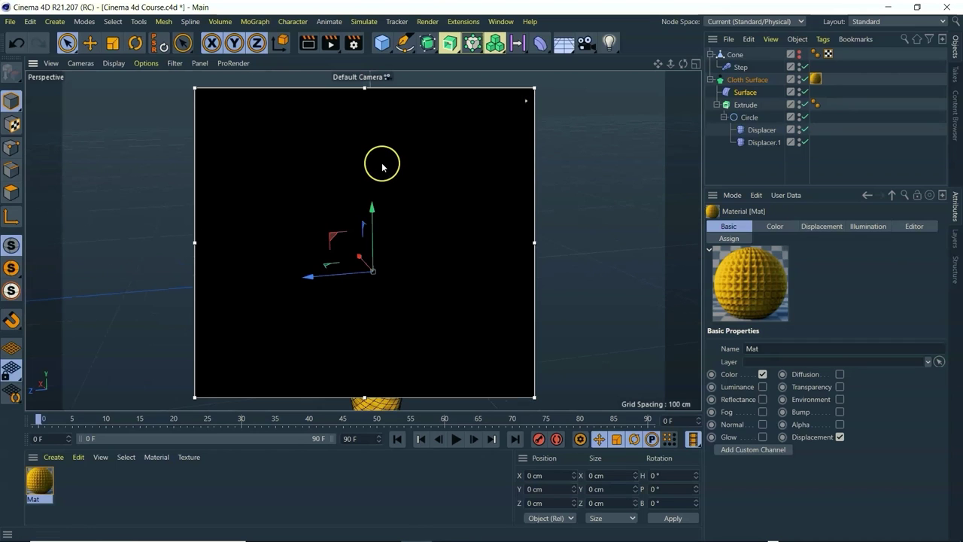
scroll(381, 161, "up", 2)
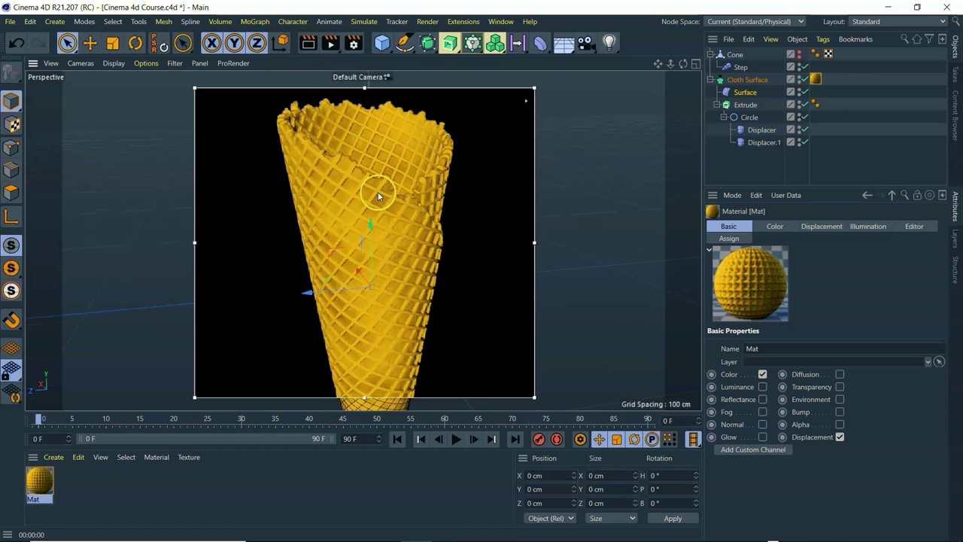
scroll(382, 210, "up", 2)
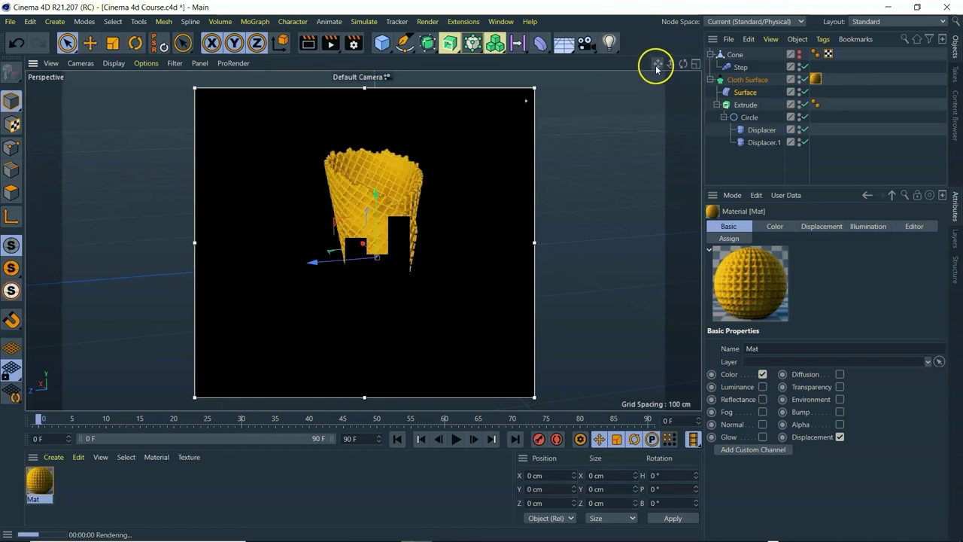
left_click_drag(656, 63, 677, 98)
key("h")
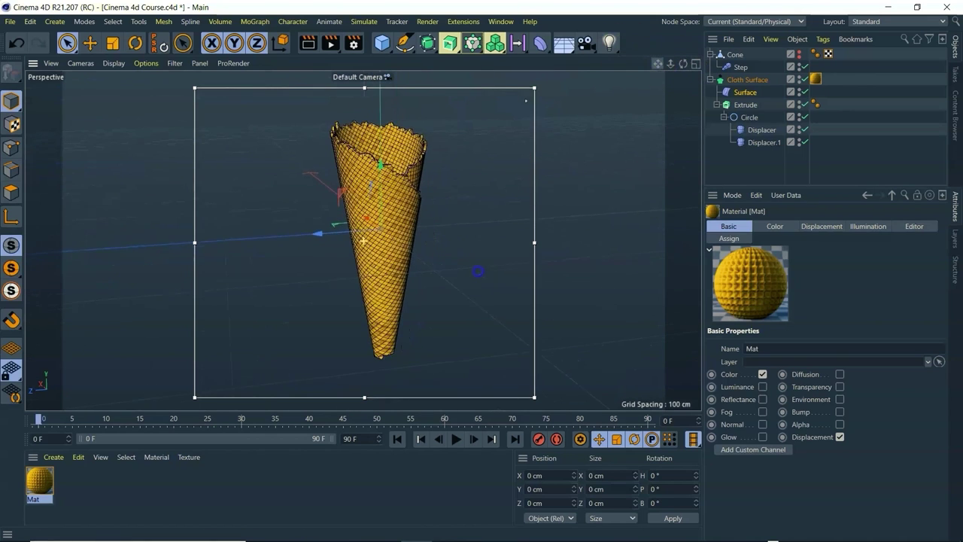
key("ctrl+r")
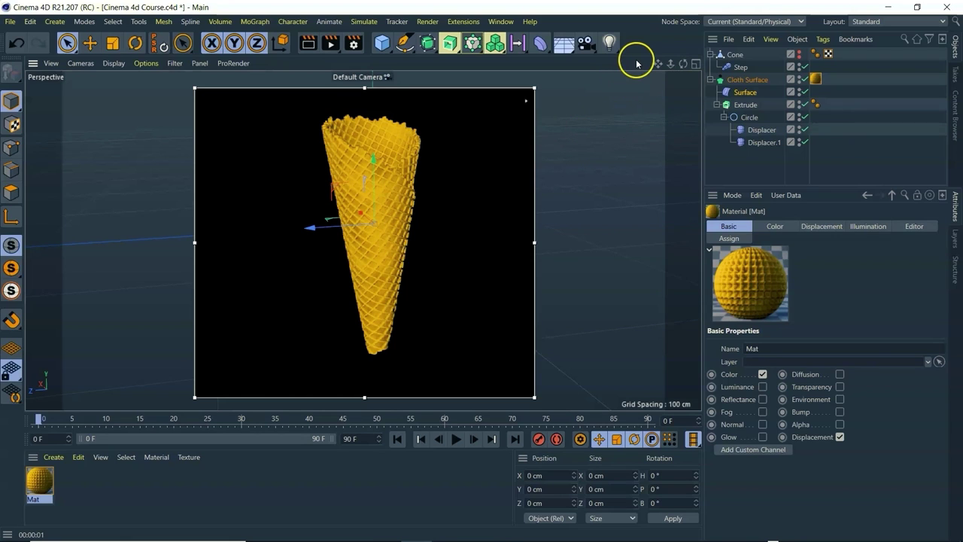
left_click(331, 51)
Step: Turn off Interactive Render Region and add a default Light object to the scene
left_click(380, 330)
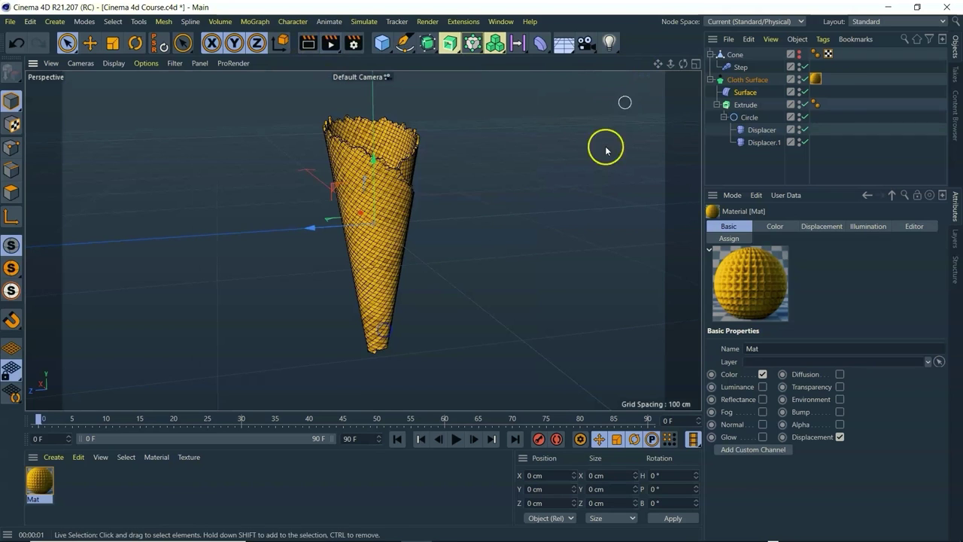
left_click(610, 45)
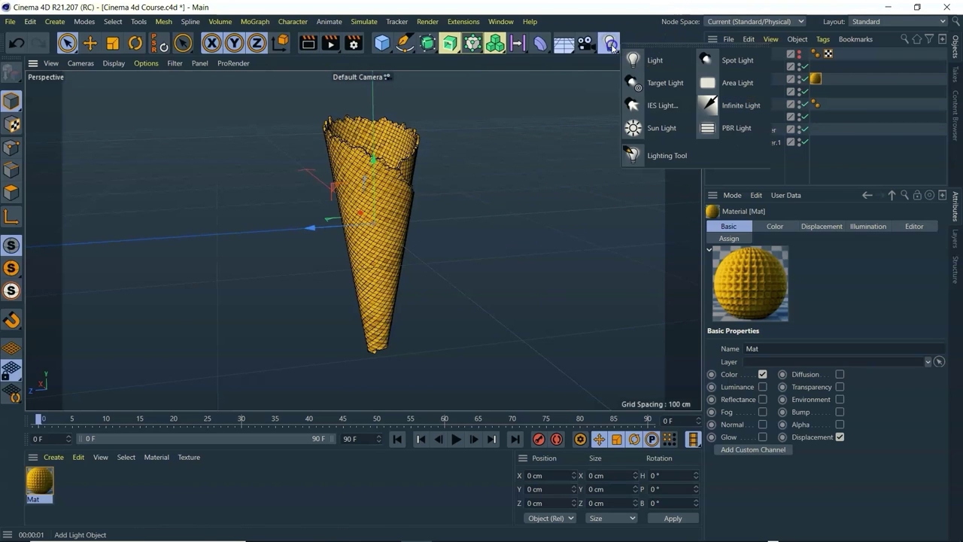
left_click(635, 60)
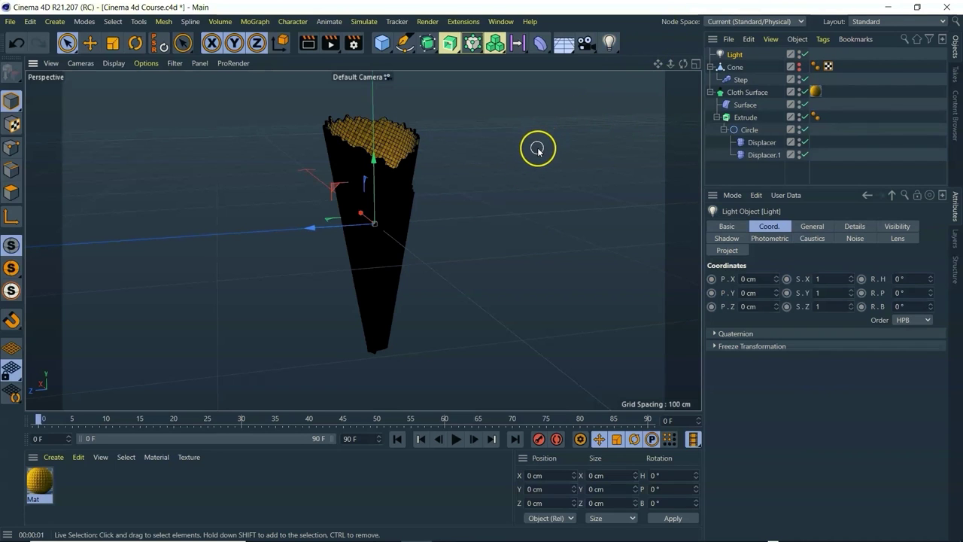
Step: Test-render the scene with Ctrl+R, then select the light and show its General settings
key("ctrl+r")
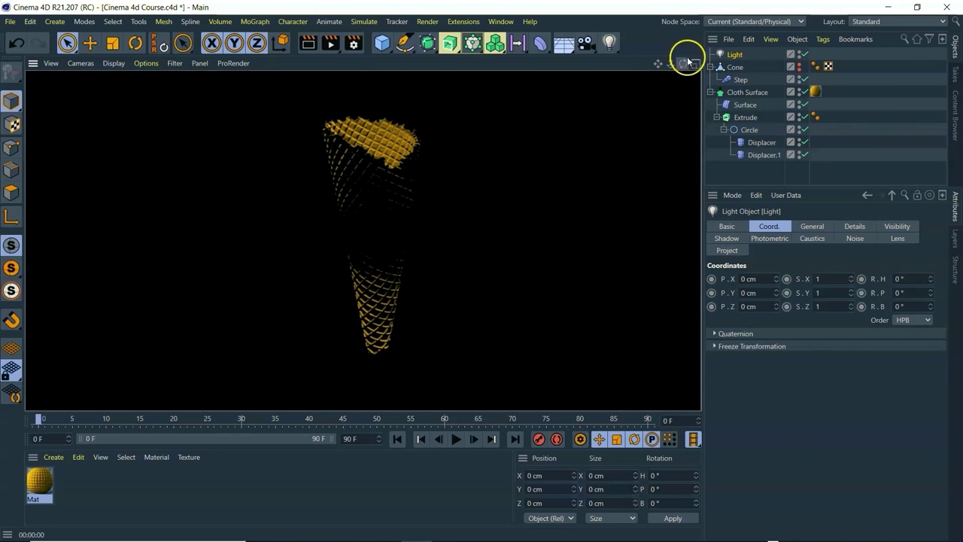
left_click(735, 56)
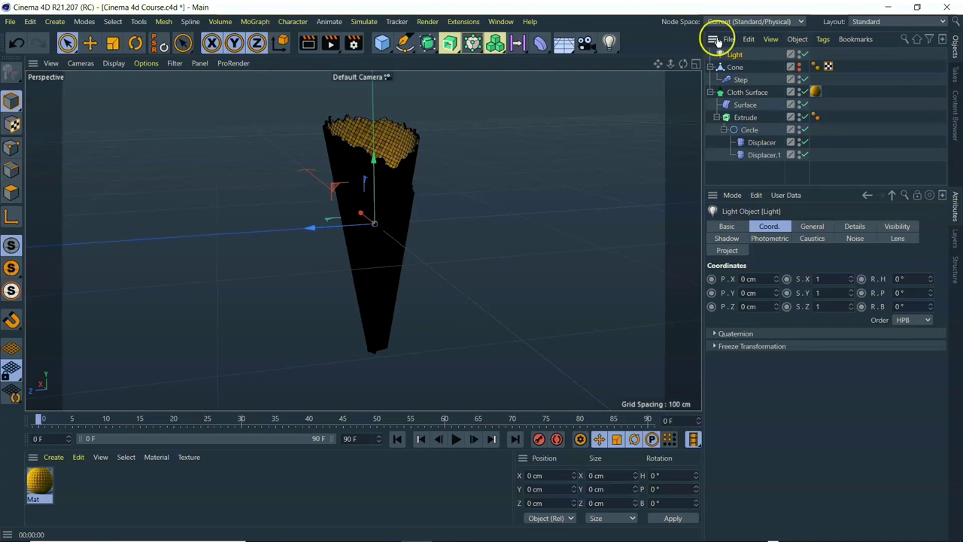
left_click(809, 226)
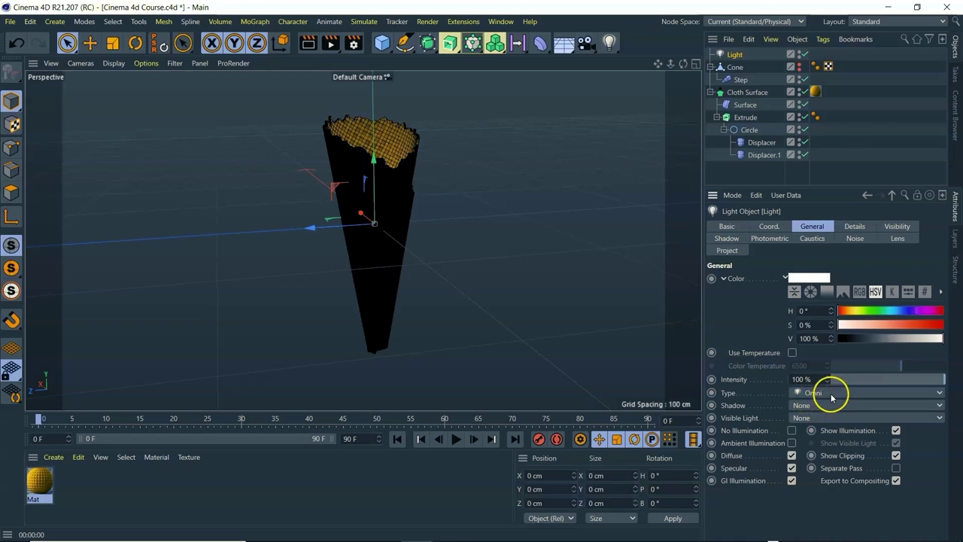
Step: Change the light's Type to Area and set its Z position to -300 cm
left_click(831, 394)
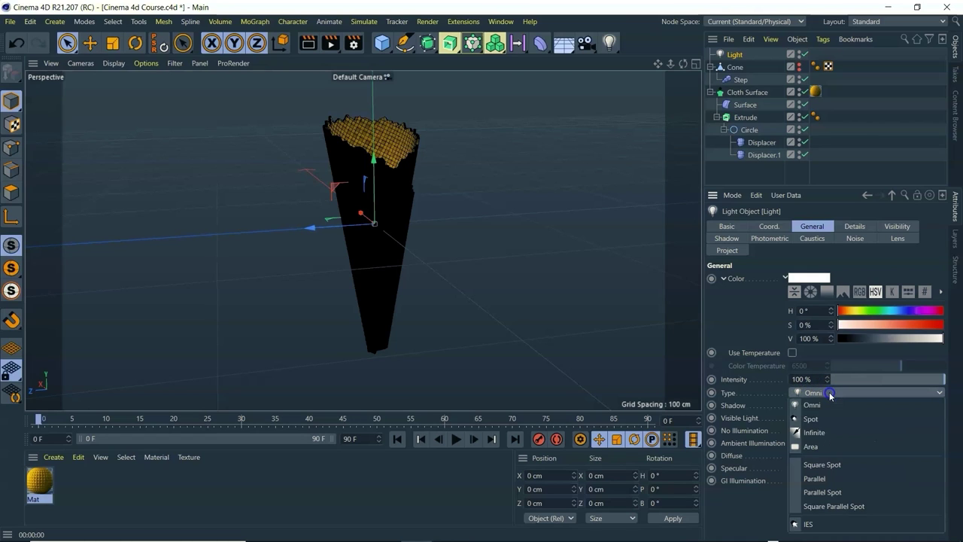
left_click(834, 450)
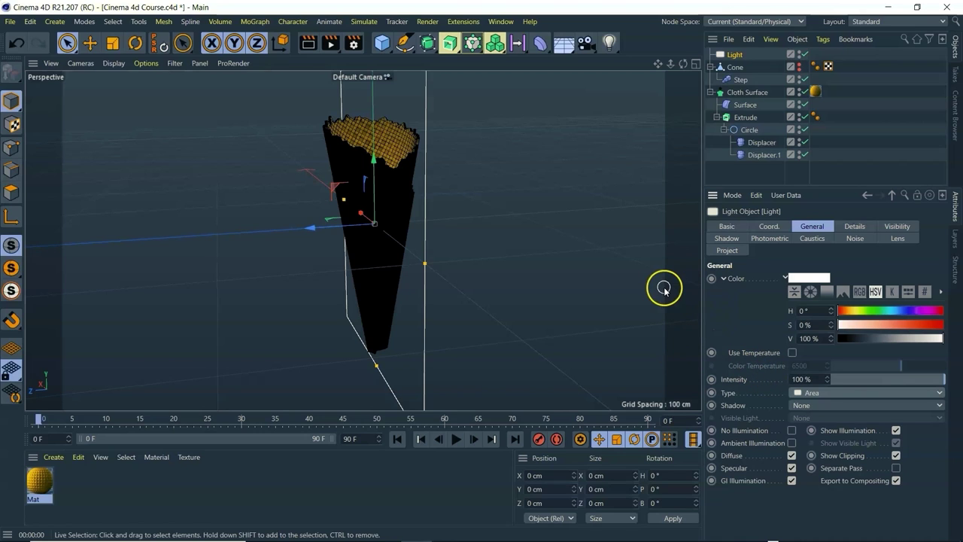
left_click(769, 226)
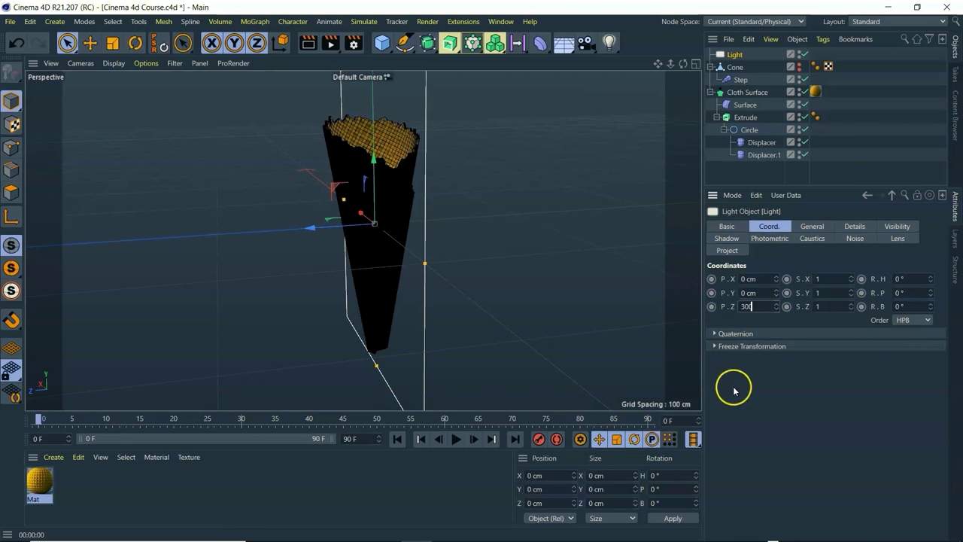
key("Return")
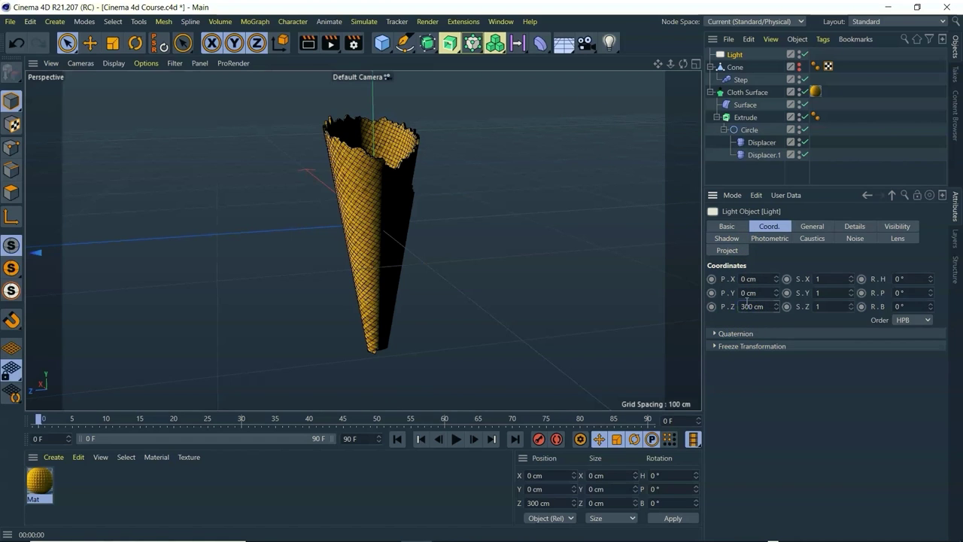
left_click(737, 387)
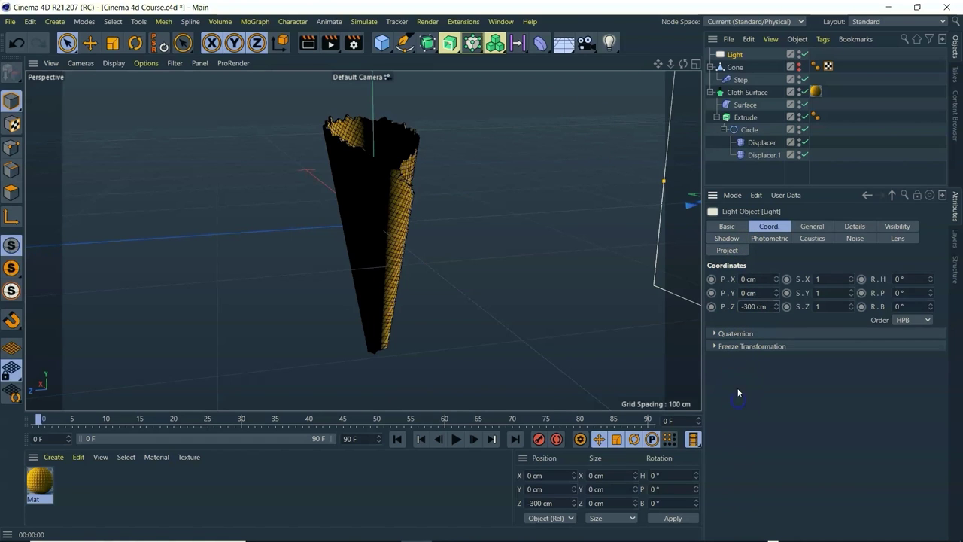
left_click_drag(683, 64, 361, 236)
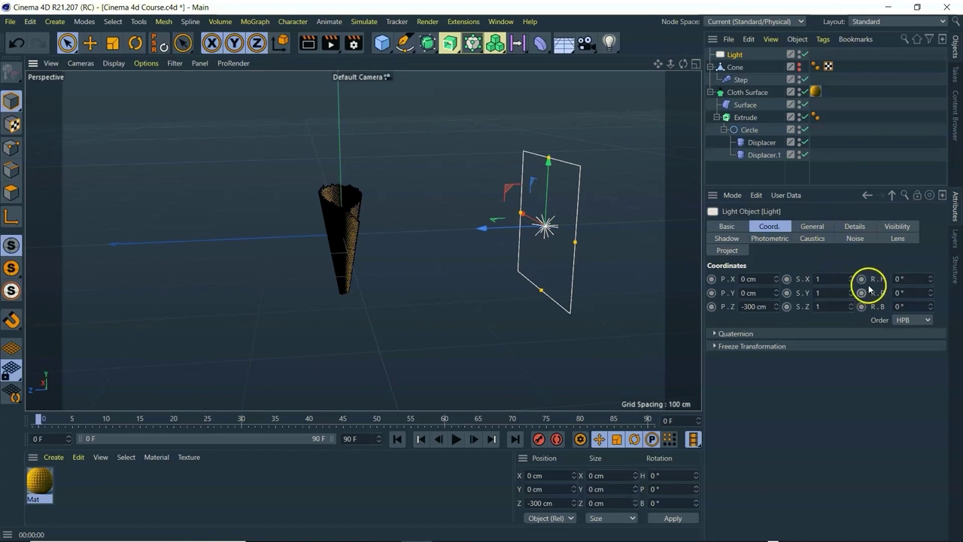
left_click(819, 227)
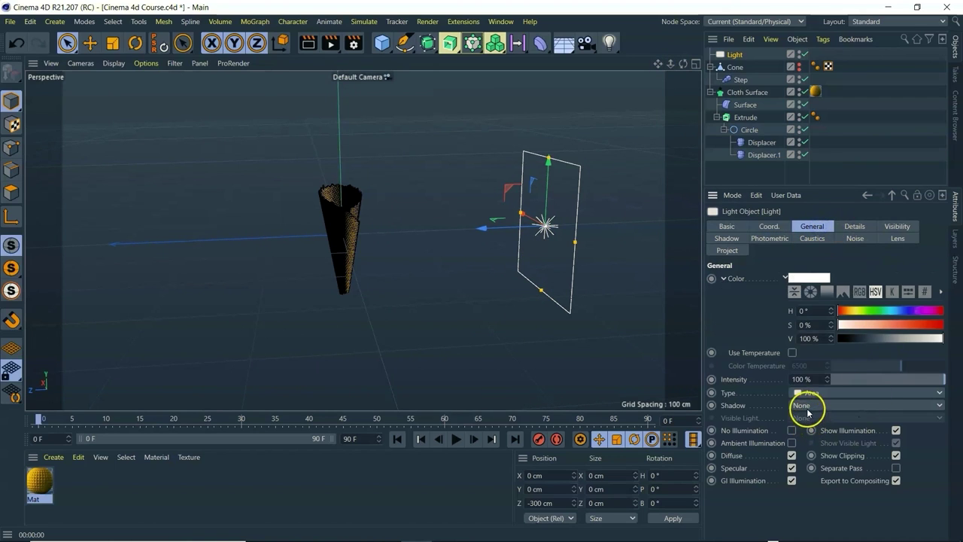
Step: Set the area light's Shadow to Shadow Maps (Soft) and test-render the scene
left_click_drag(294, 281, 325, 277, "alt")
key("ctrl+r")
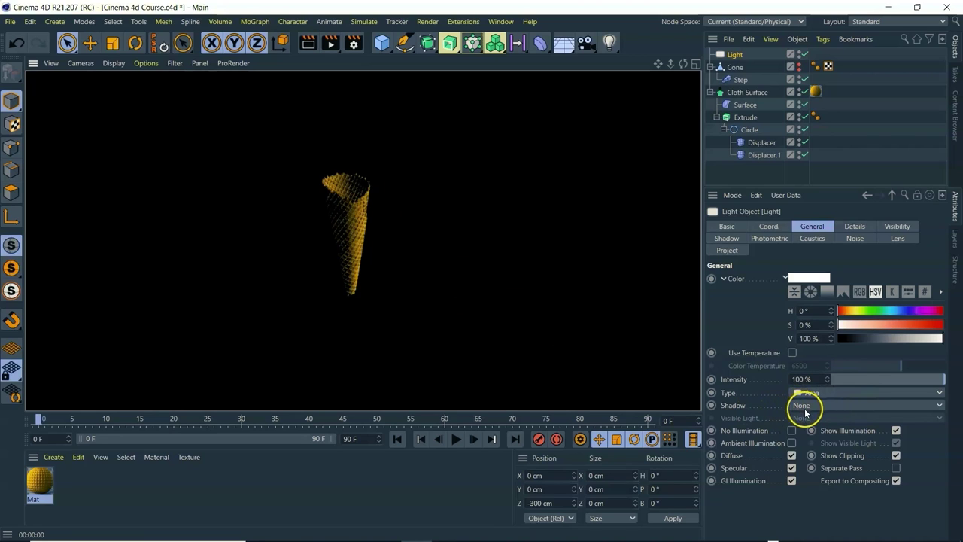
left_click(811, 414)
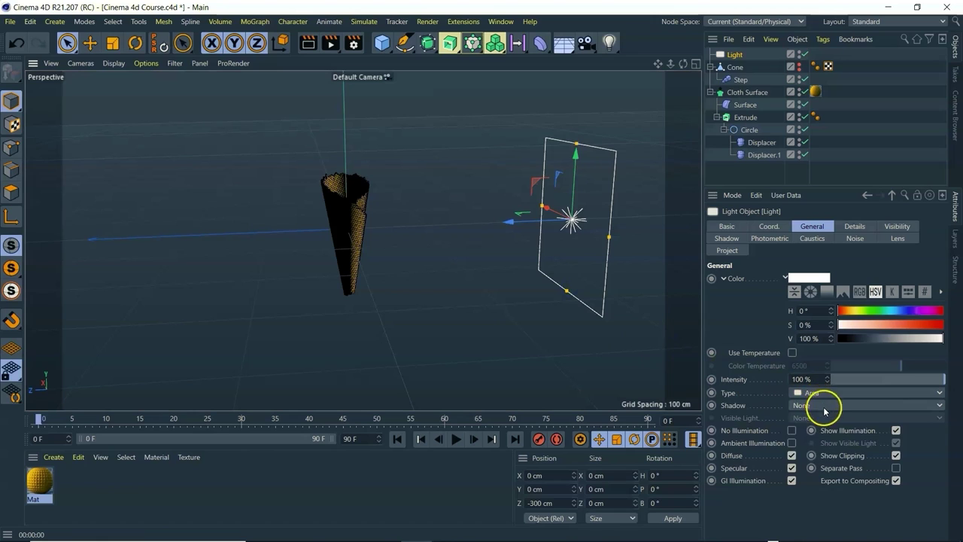
left_click(824, 410)
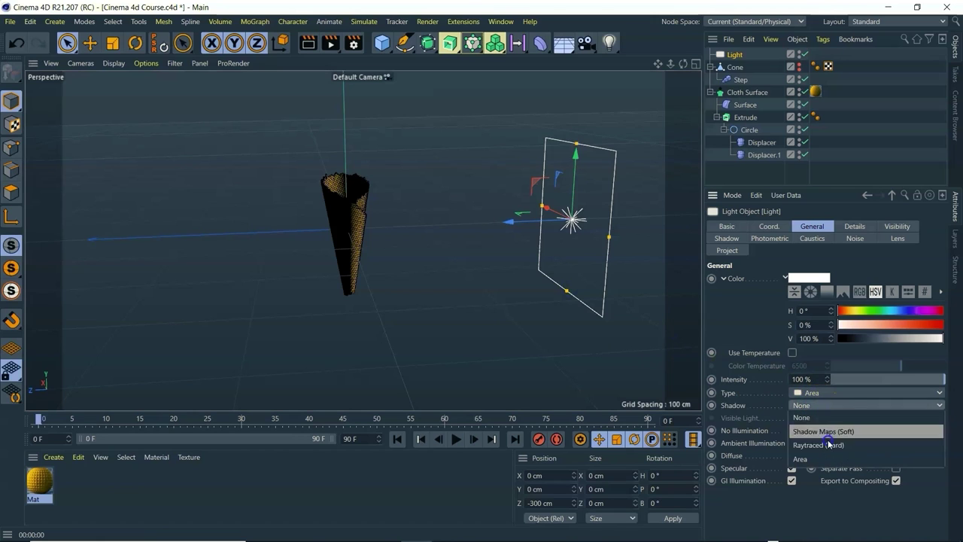
left_click(837, 434)
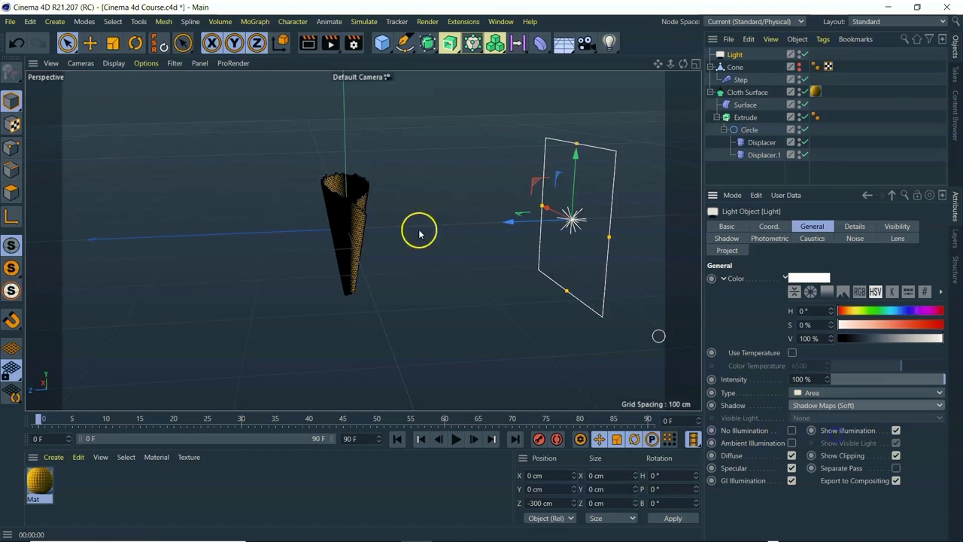
key("ctrl+r")
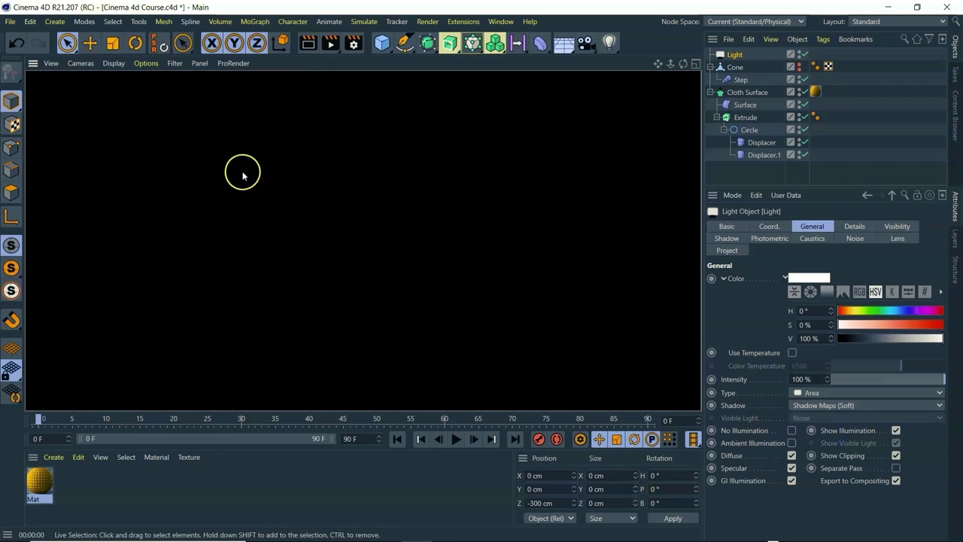
Step: Deselect the light and turn Interactive Render Region back on to preview the lit cone
left_click(446, 157)
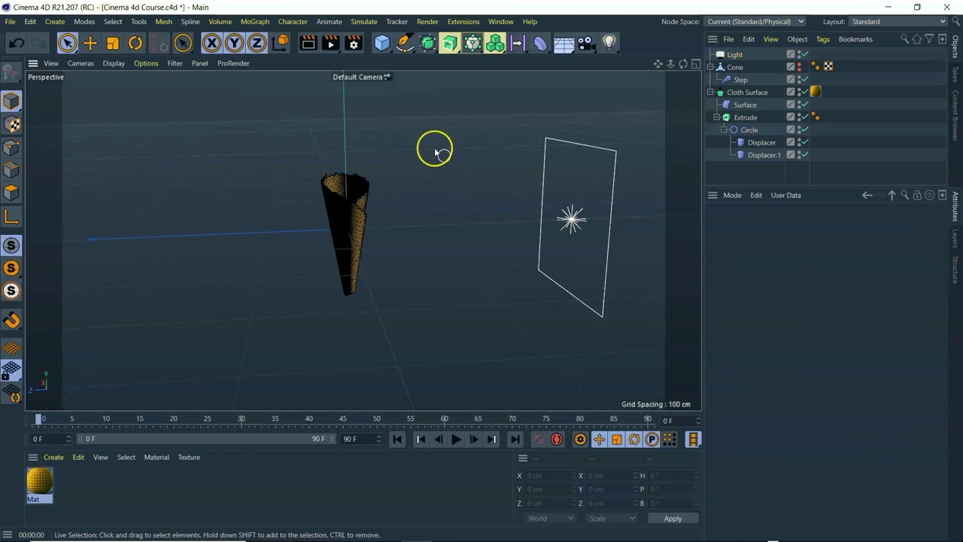
left_click(330, 43)
left_click(382, 330)
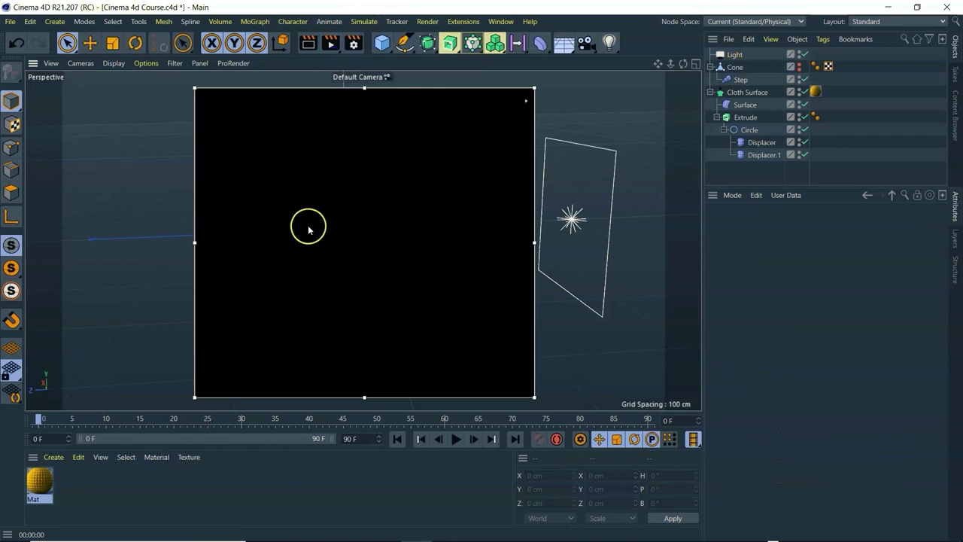
scroll(338, 201, "up", 2)
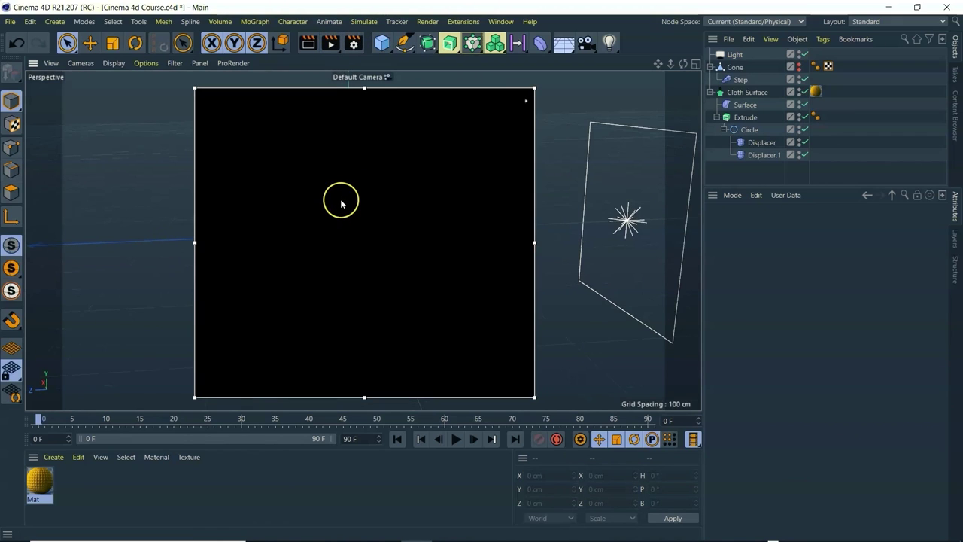
scroll(336, 204, "up", 2)
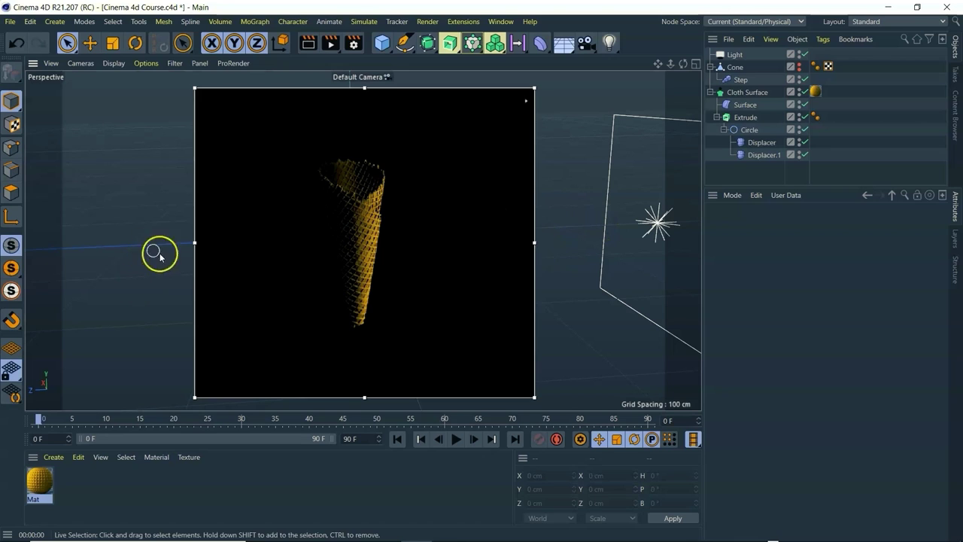
Step: In the light's Details settings, set Size X and Size Y to 400 cm
left_click(735, 55)
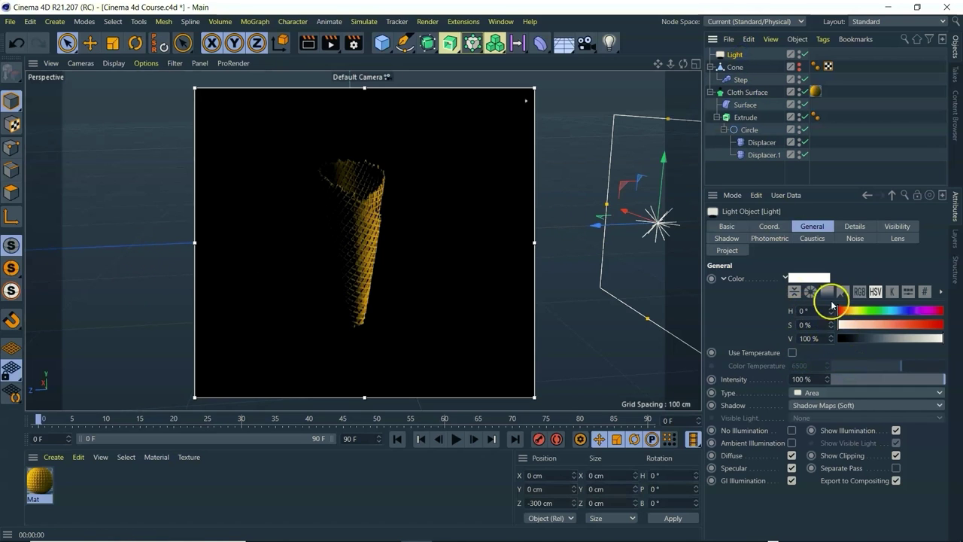
left_click(853, 226)
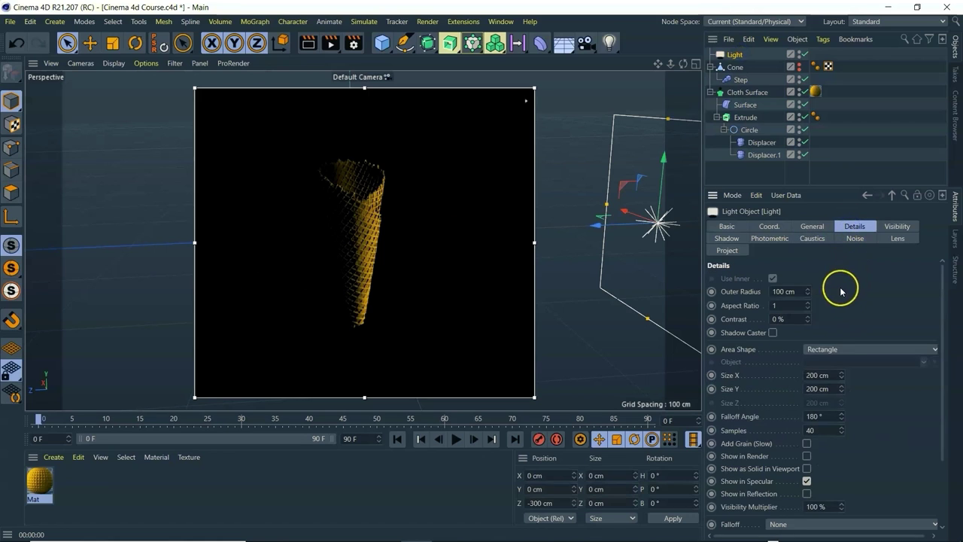
scroll(863, 429, "down", 2)
scroll(859, 408, "up", 2)
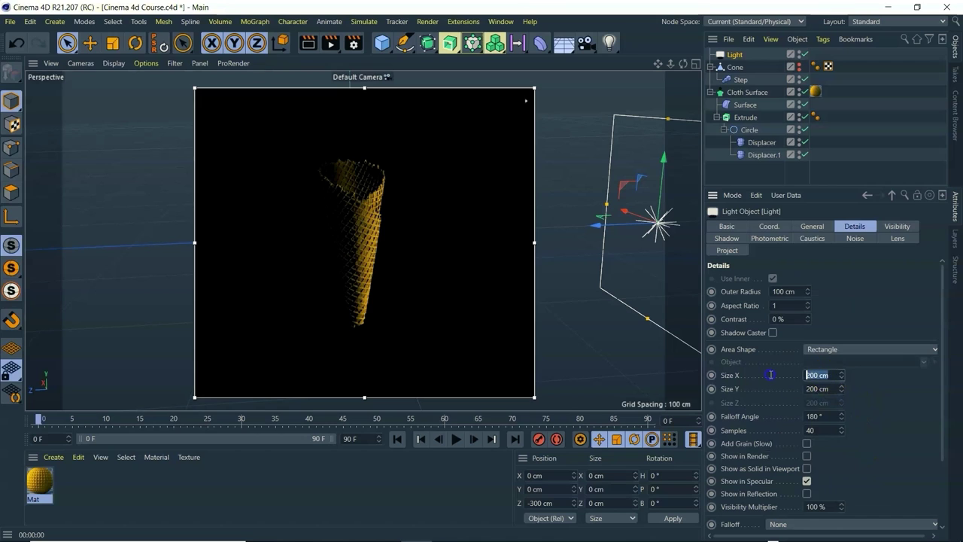
type("400")
key("Tab")
type("400")
key("Return")
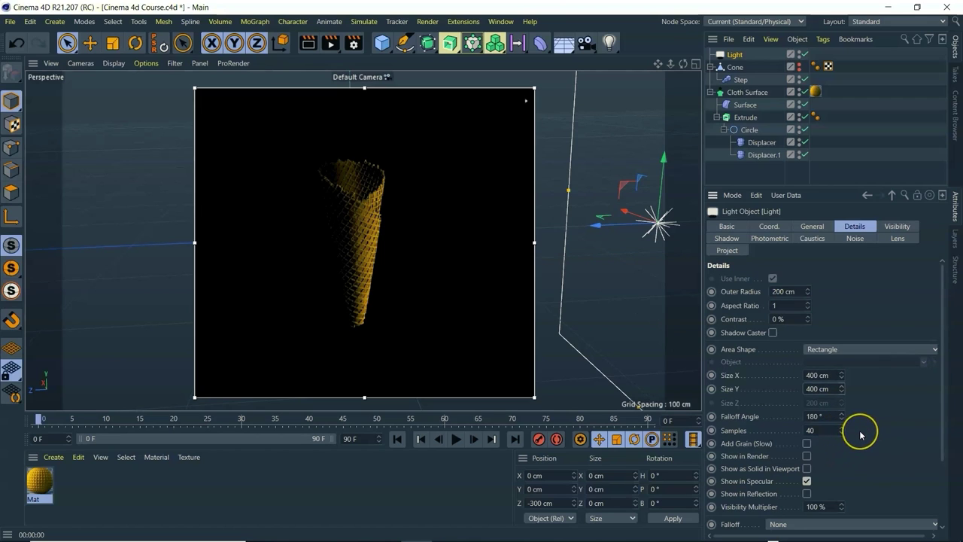
Step: Set the falloff to Inverse Square (Physically Accurate) with a 500 cm radius
scroll(848, 450, "down", 3)
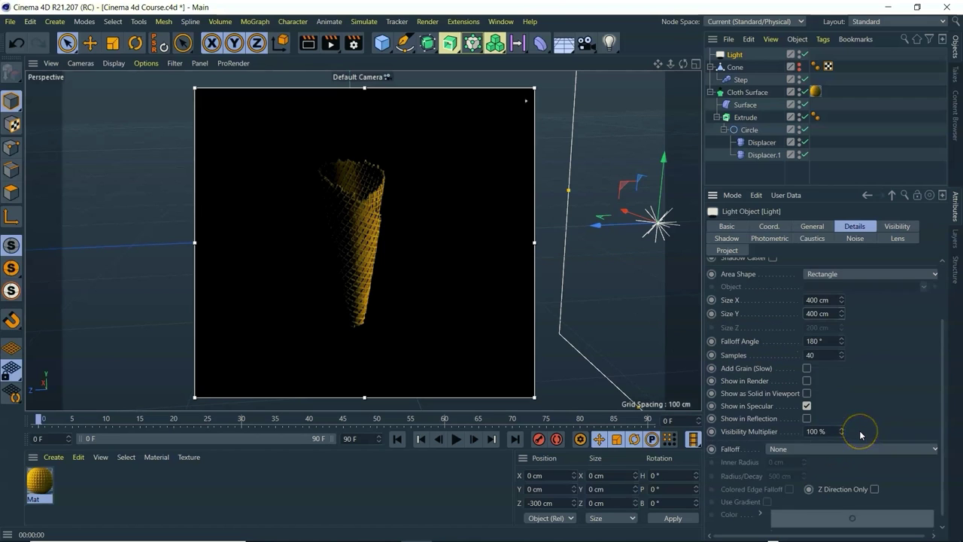
left_click(781, 449)
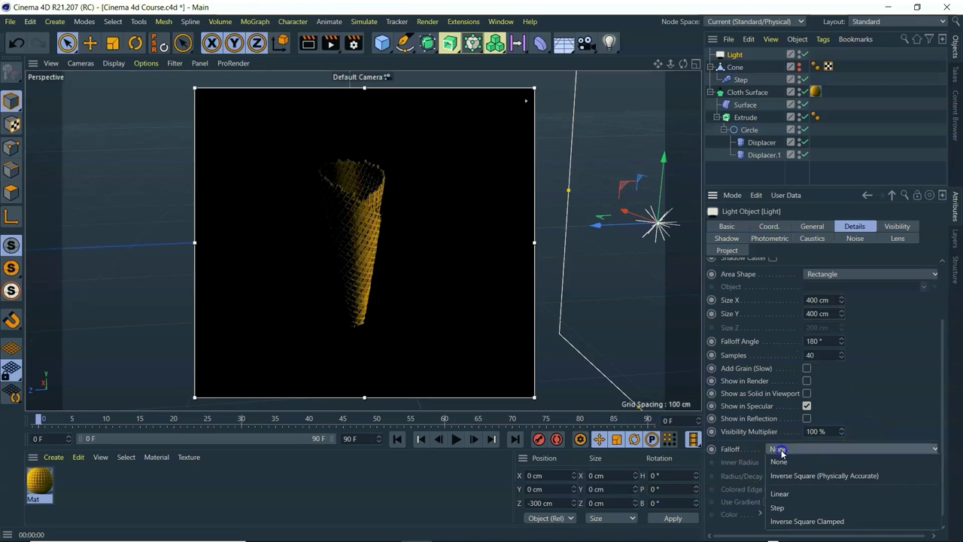
left_click(838, 478)
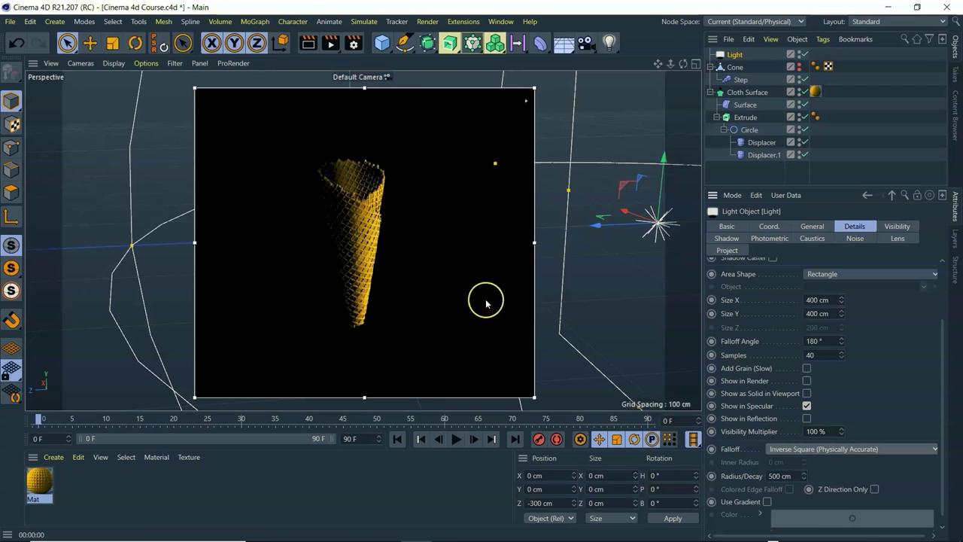
left_click_drag(675, 66, 435, 69)
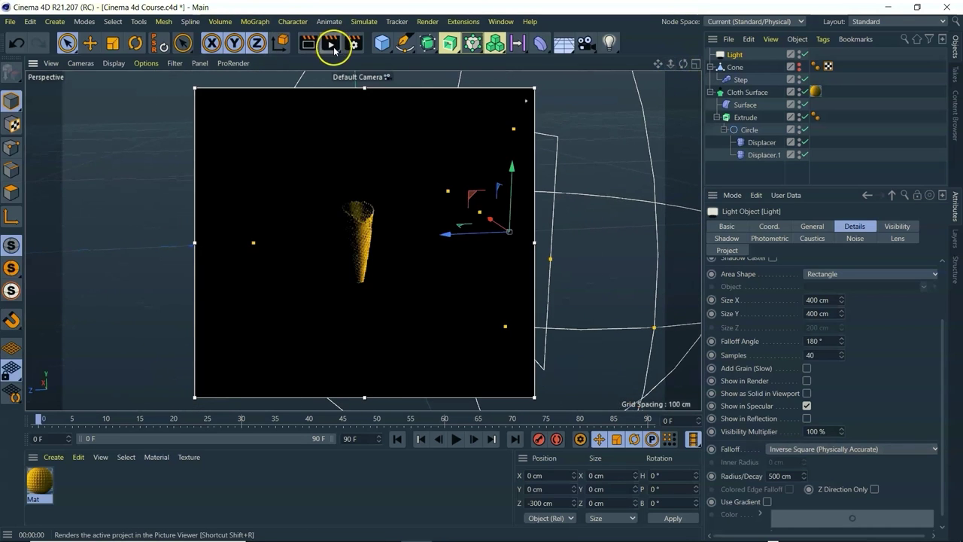
Step: Disable Interactive Render Region and rename the Light object to 'Right Light'
left_click(331, 44)
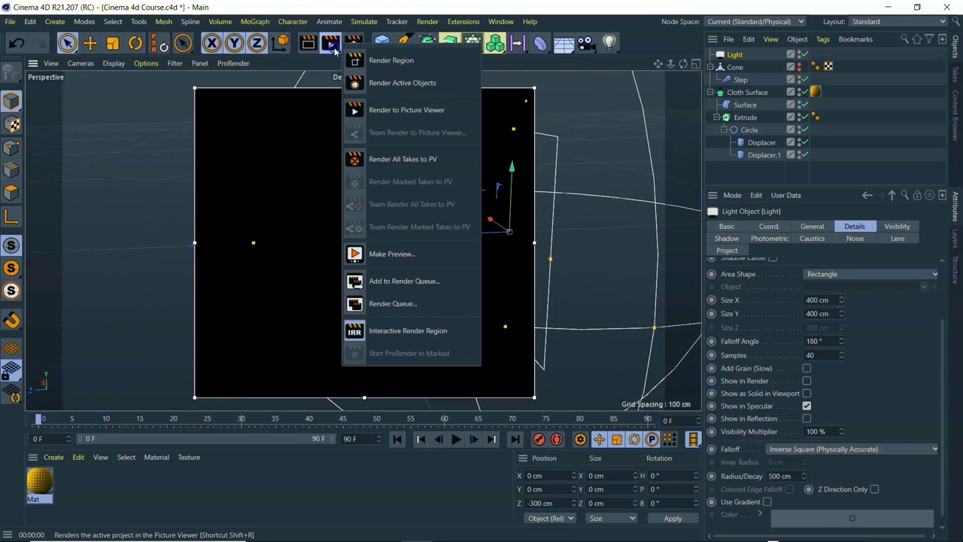
left_click(397, 331)
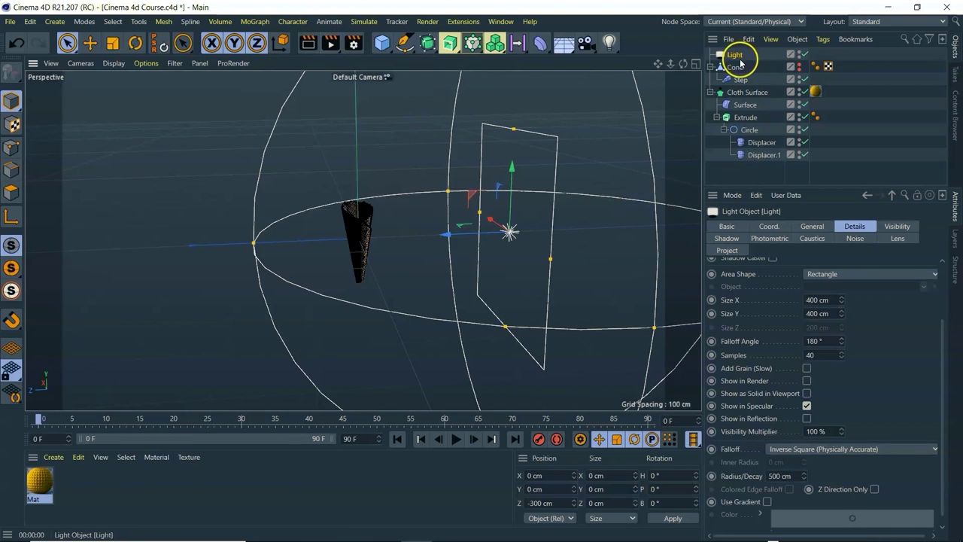
double_click(734, 56)
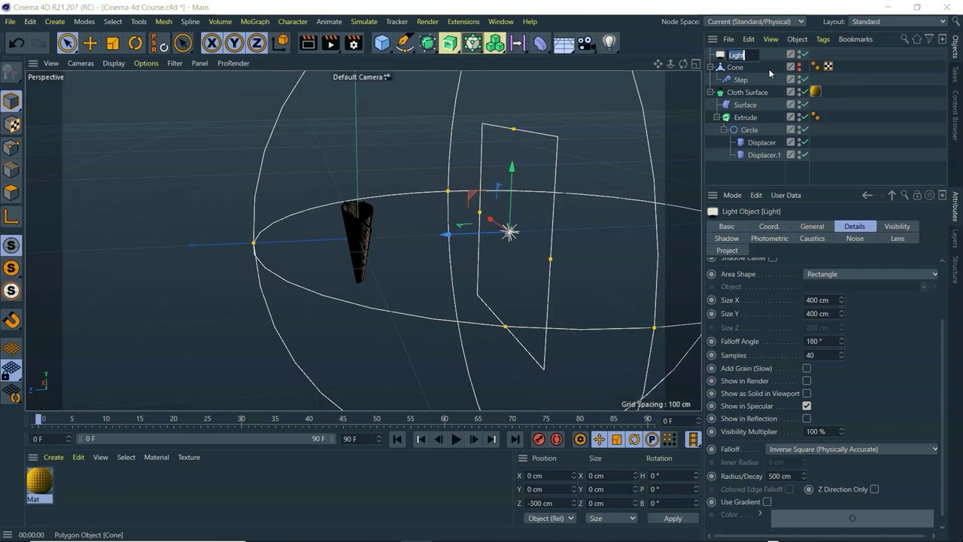
type("Righ")
type("t Ligh")
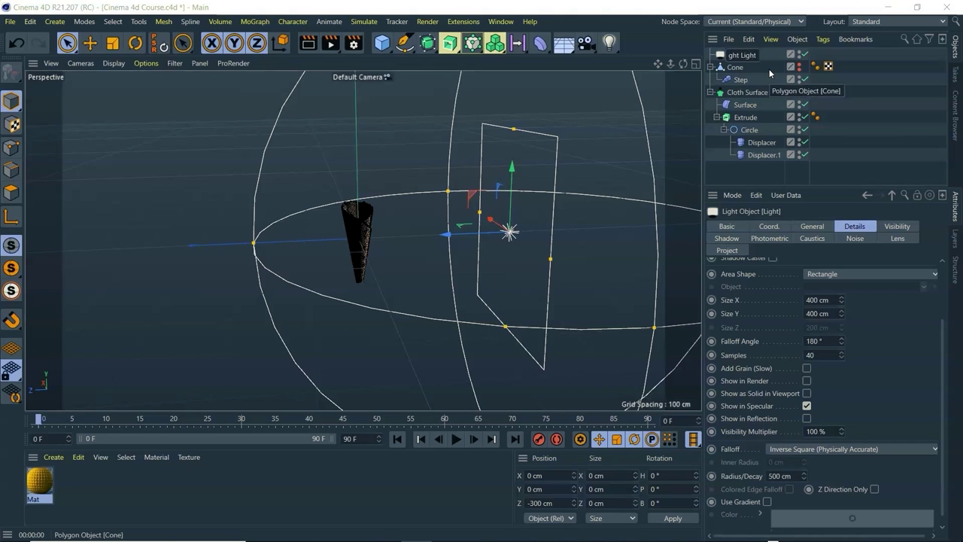
type("t")
key("Return")
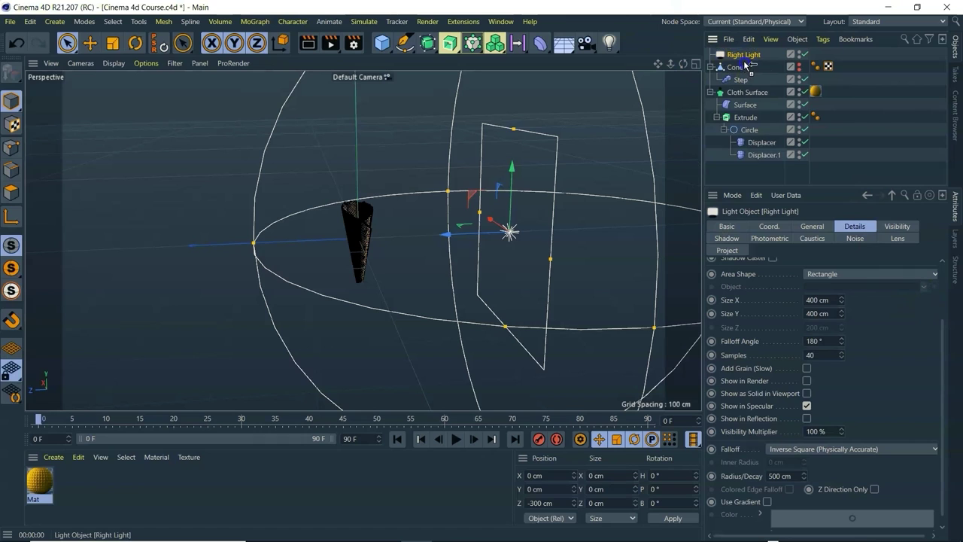
Step: Duplicate Right Light and name the copy 'Left Light'
left_click_drag(745, 64, 745, 68, "ctrl")
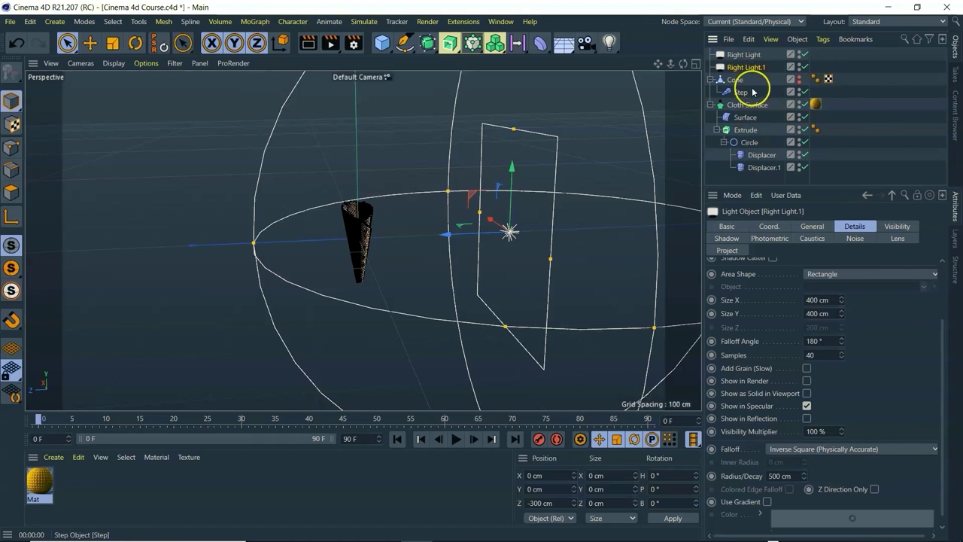
double_click(747, 68)
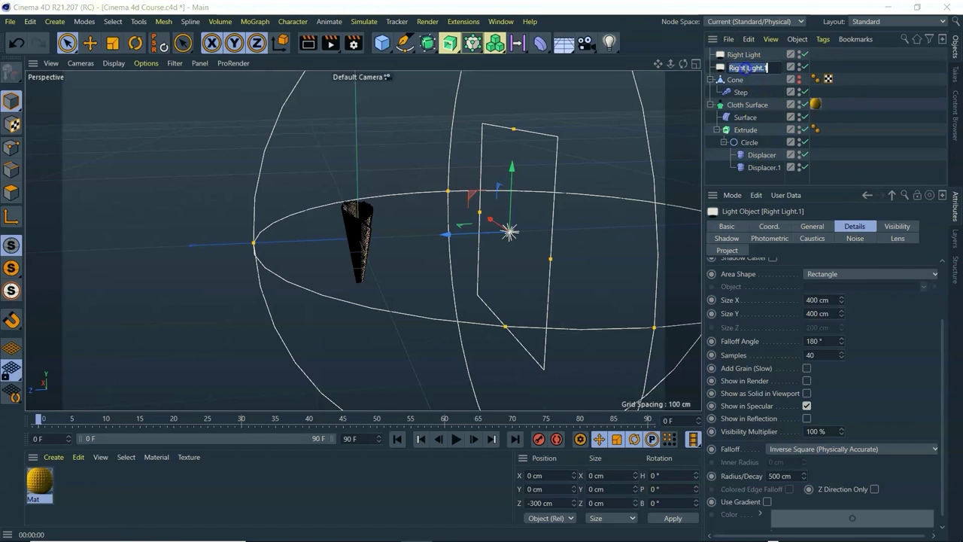
type("Le")
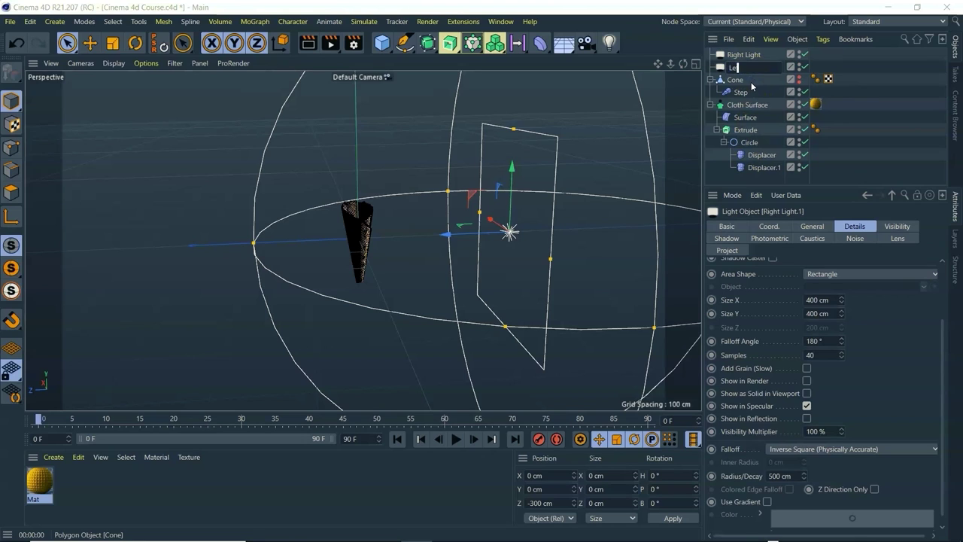
type("ft Ligthj")
key("BackSpace")
type("h")
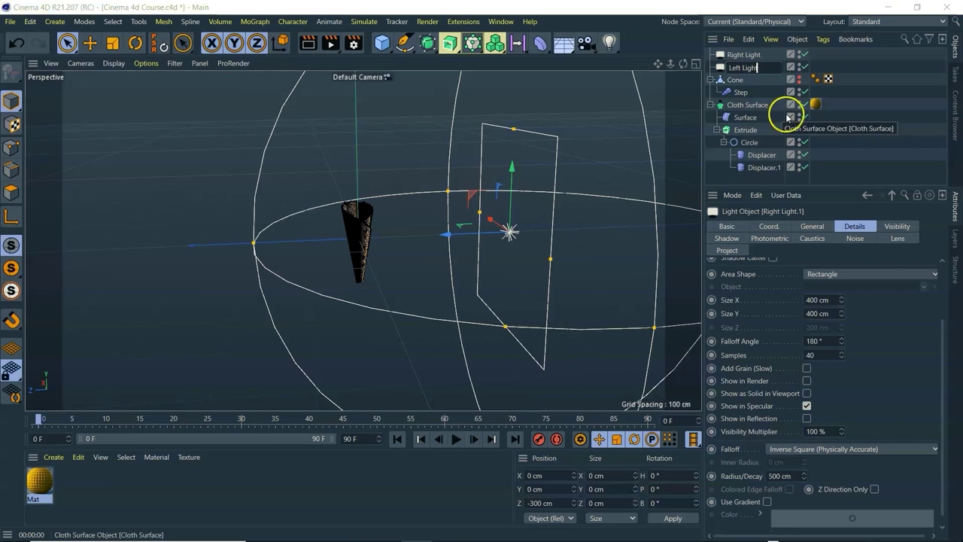
type("t")
key("Return")
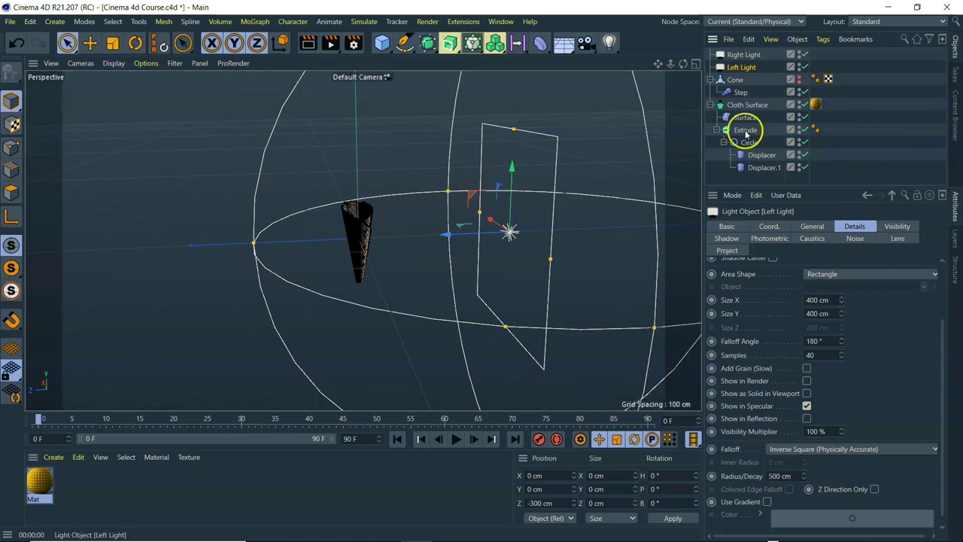
Step: Place Left Light at Z 300 cm with a 180° heading to face the cone
left_click(769, 226)
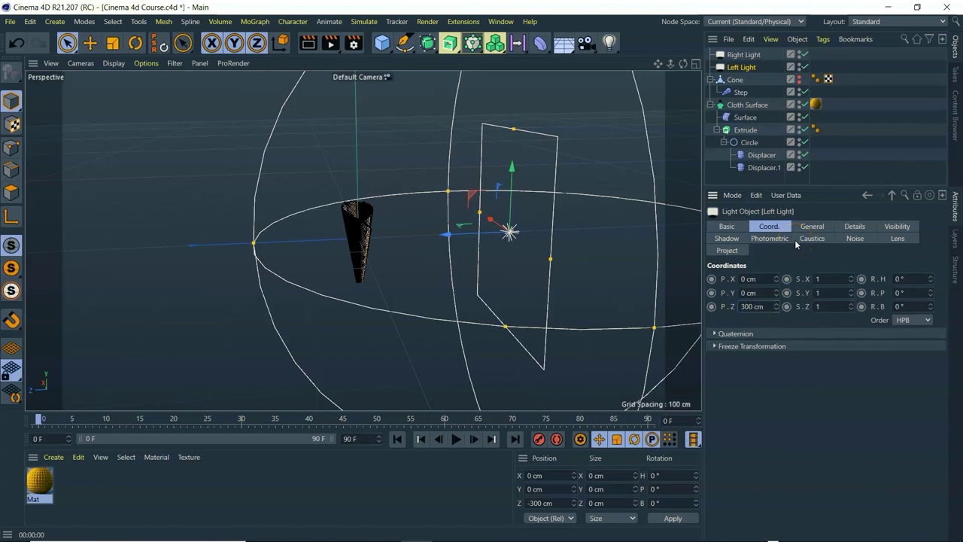
left_click(802, 390)
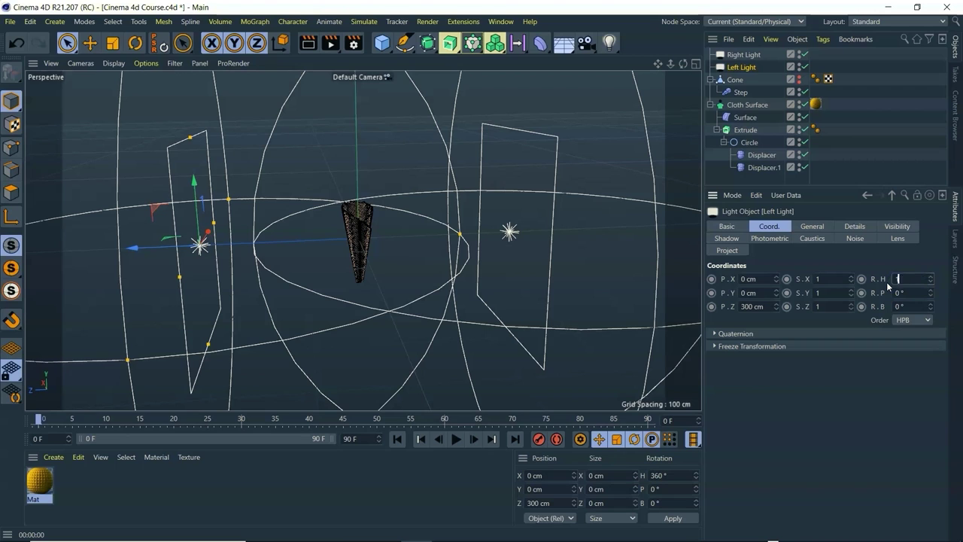
key("Return")
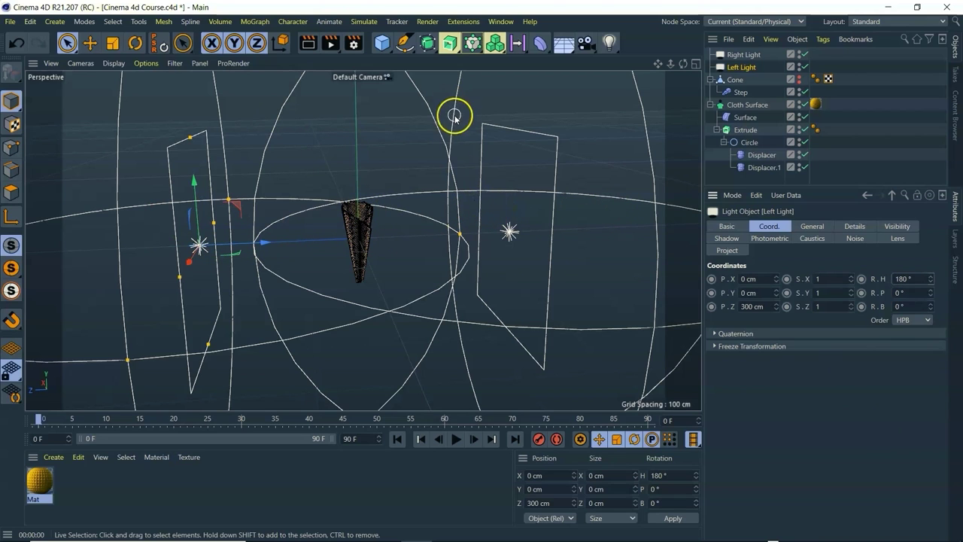
left_click(331, 43)
left_click(393, 331)
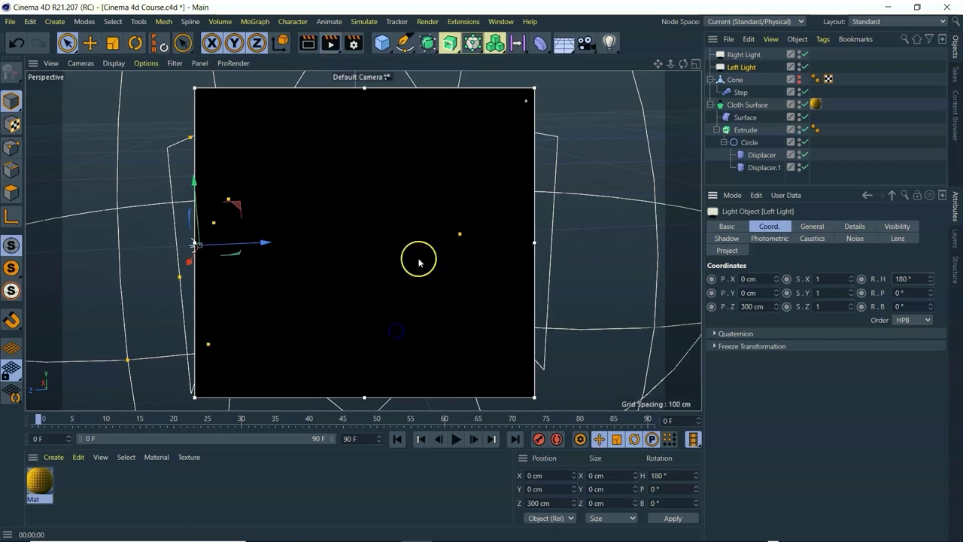
scroll(324, 256, "up", 4)
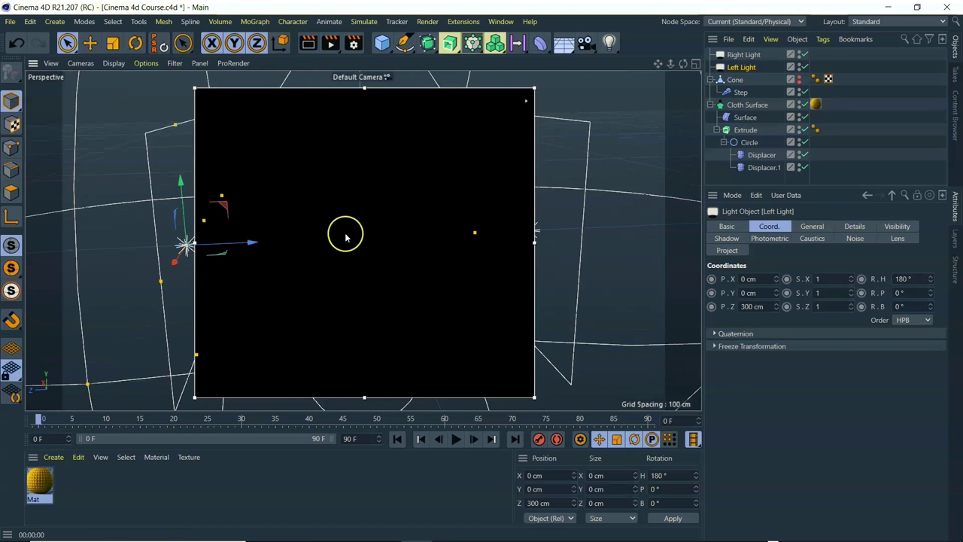
scroll(346, 245, "up", 2)
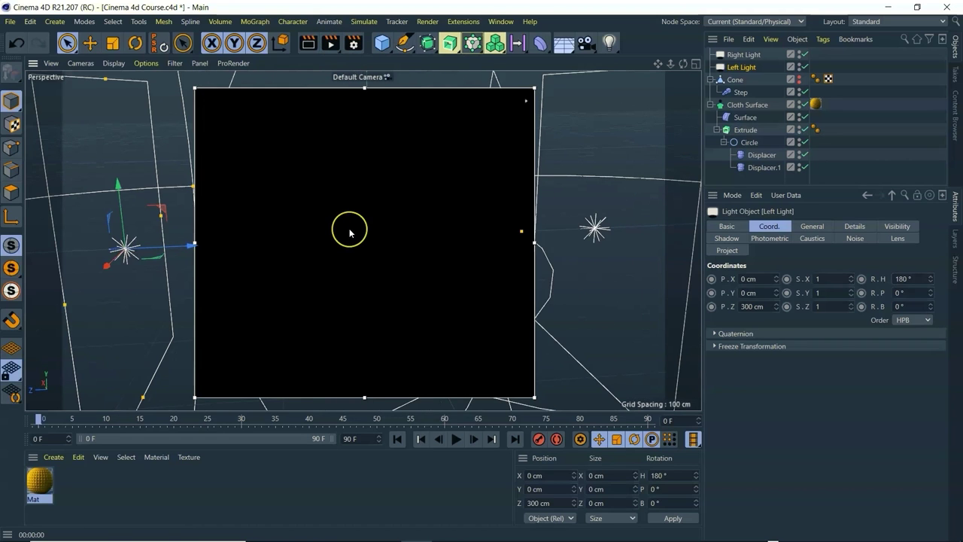
scroll(350, 231, "up", 2)
scroll(350, 231, "up", 2)
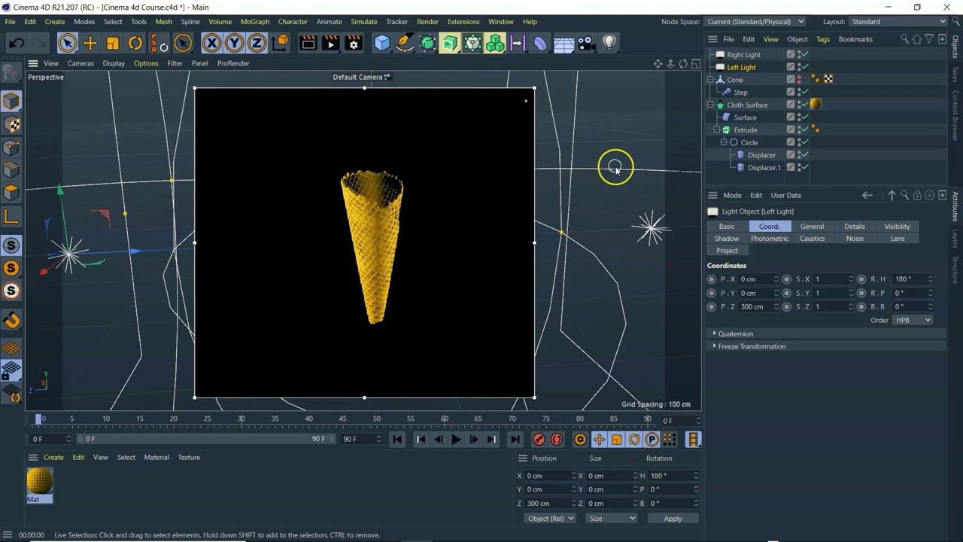
scroll(490, 213, "down", 2)
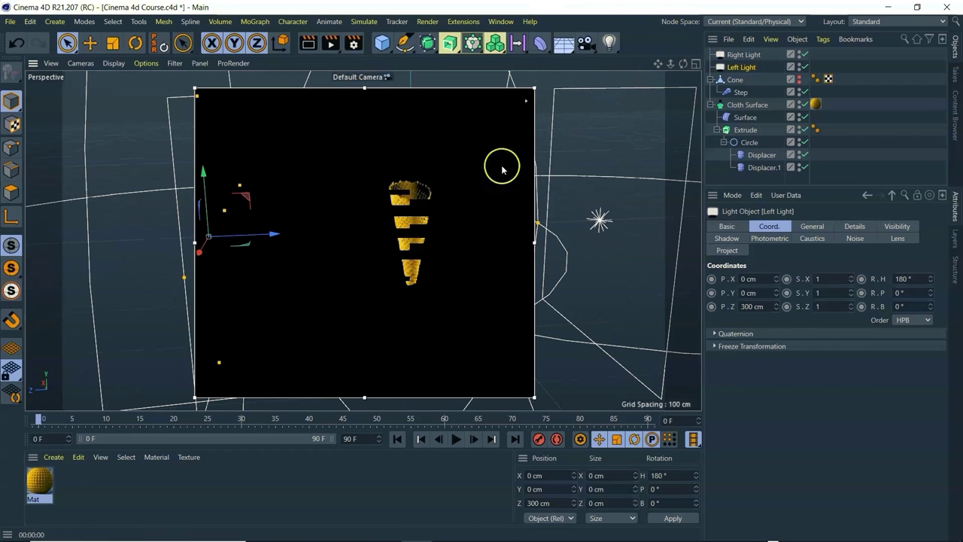
left_click_drag(329, 45, 363, 334)
Step: Duplicate Left Light and set the copy to Z 0 cm, pitch -90°, Y 300 cm
left_click(744, 56)
left_click(746, 69)
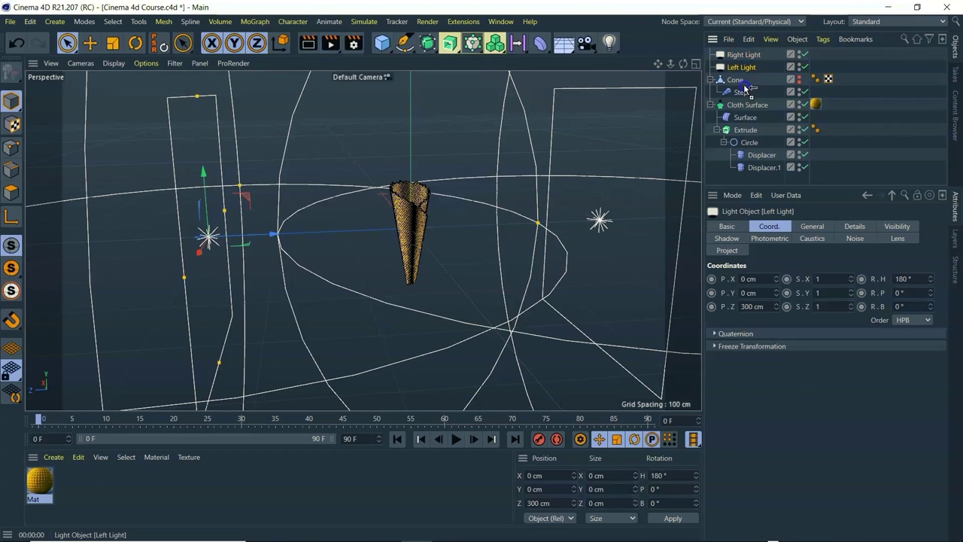
left_click_drag(745, 77, 746, 78, "ctrl")
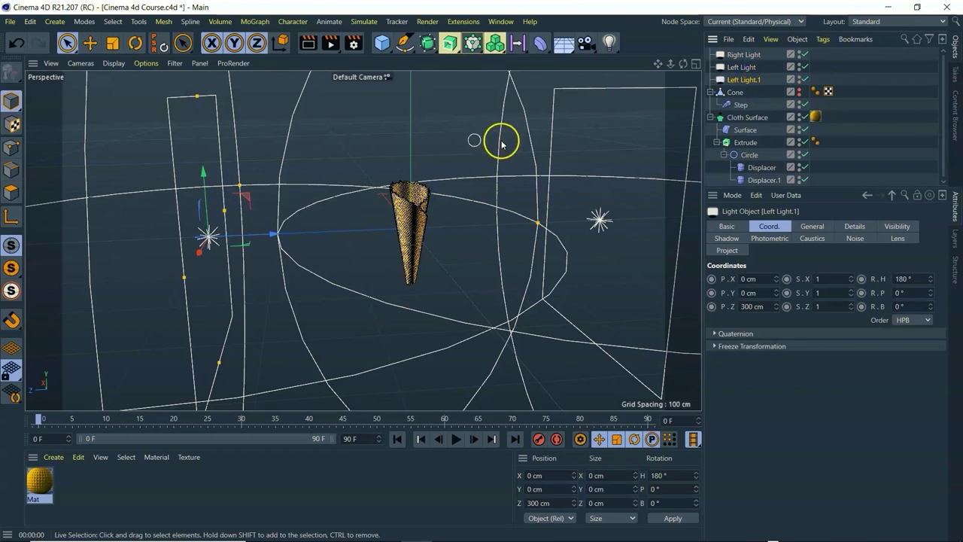
double_click(752, 306)
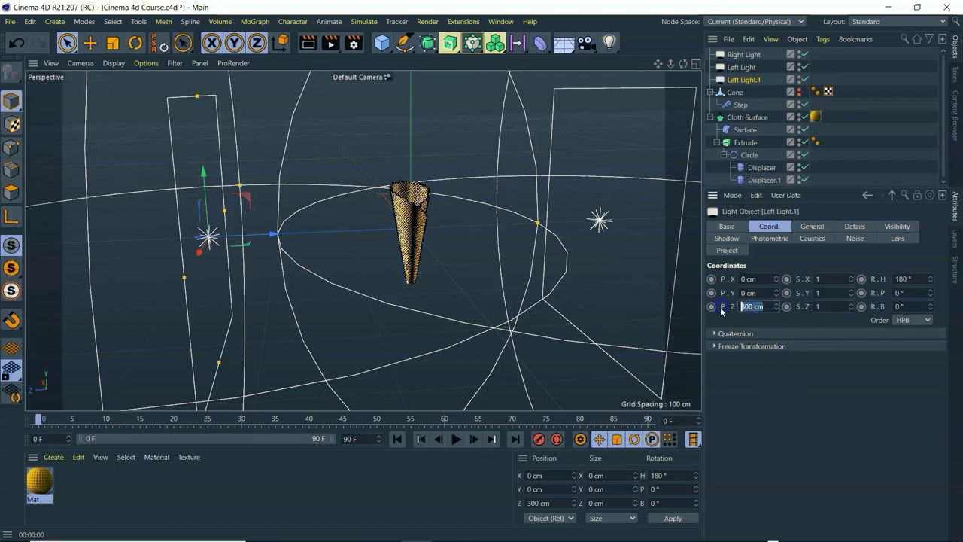
left_click(750, 404)
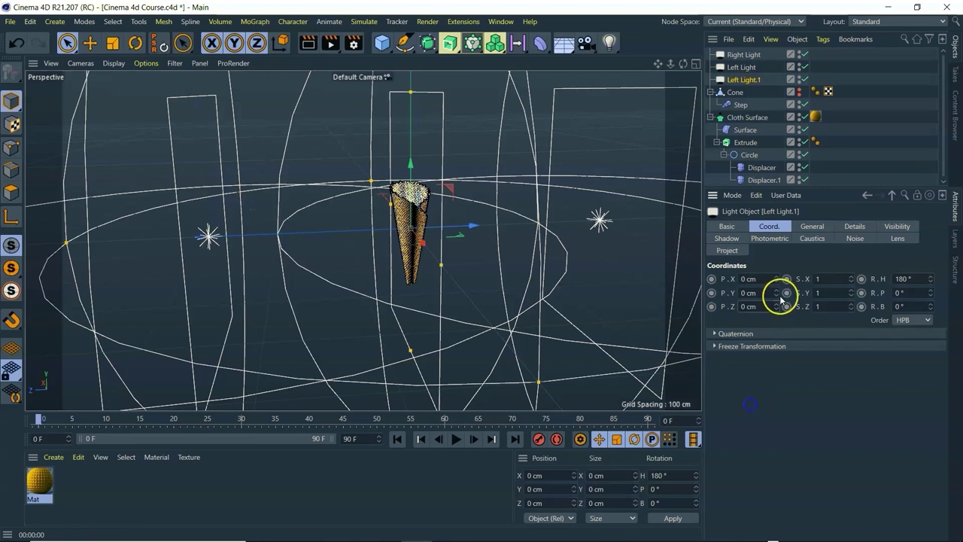
double_click(914, 292)
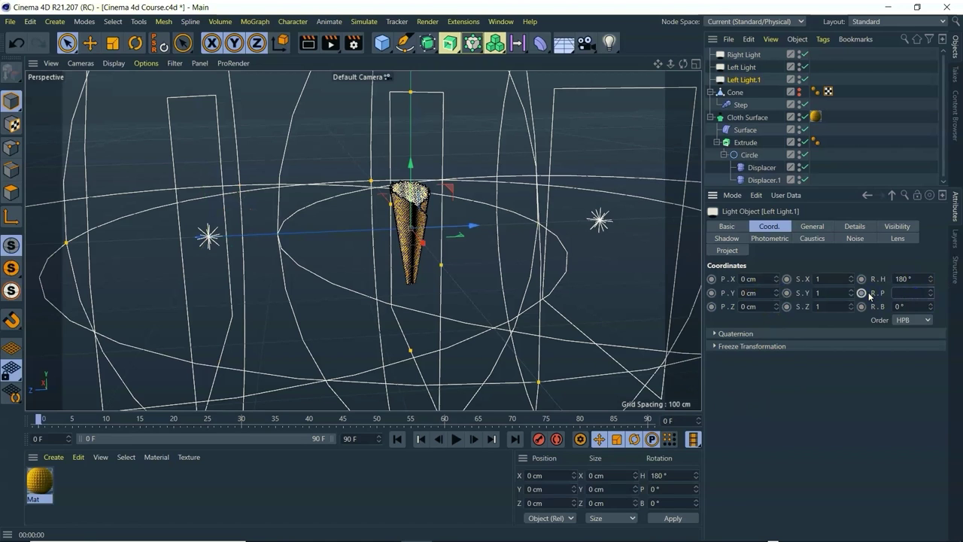
left_click(857, 386)
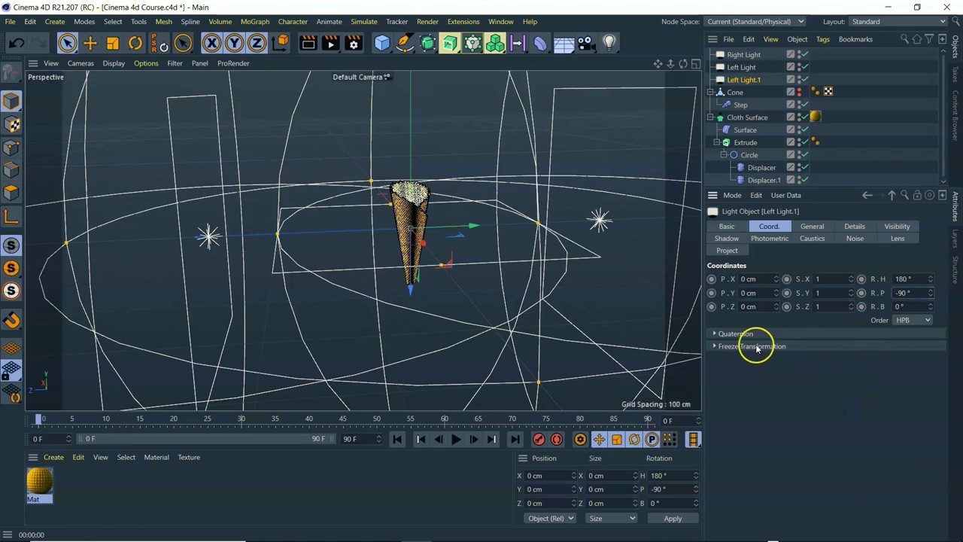
double_click(758, 297)
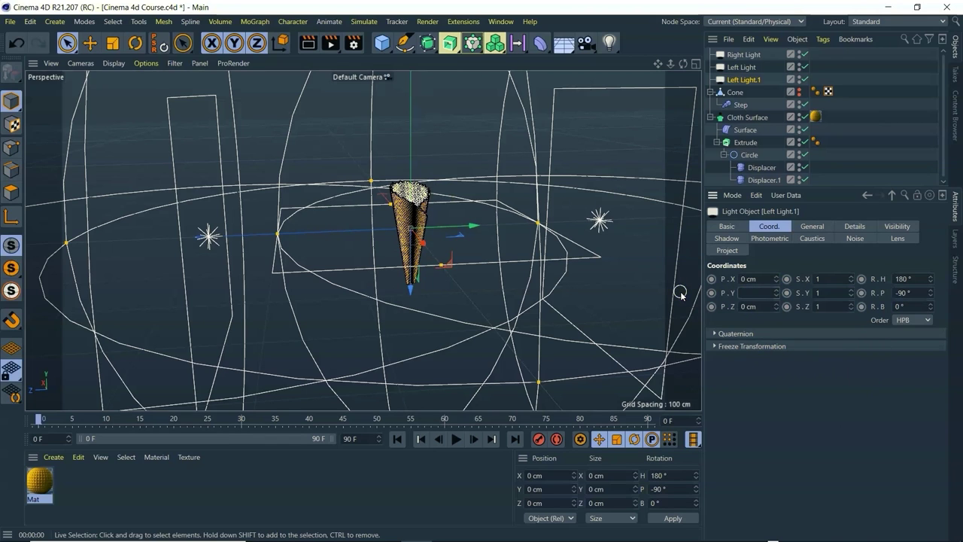
type("300")
key("Return")
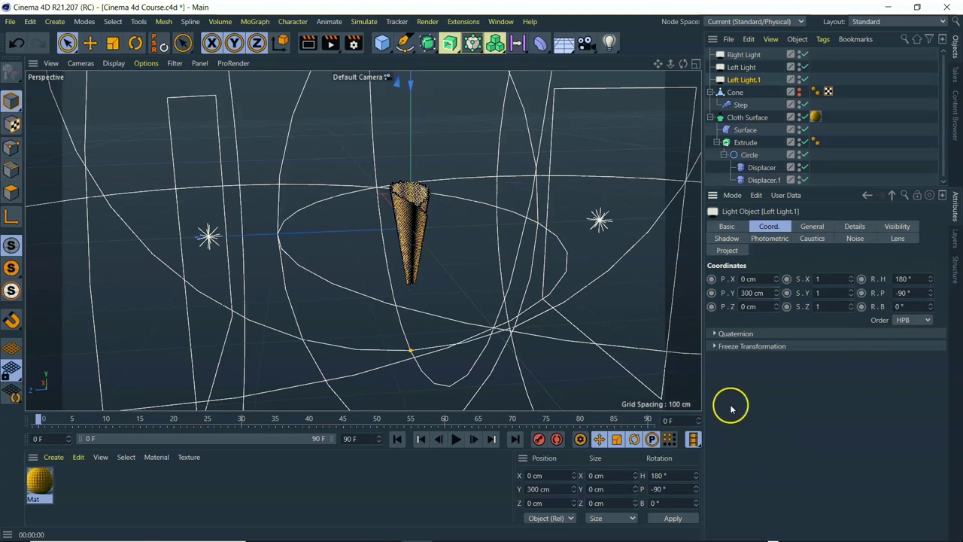
Step: Frame the cone and draw an Interactive Render Region around it
left_click_drag(534, 209, 535, 204, "alt")
left_click_drag(683, 65, 561, 66)
left_click_drag(686, 68, 678, 66)
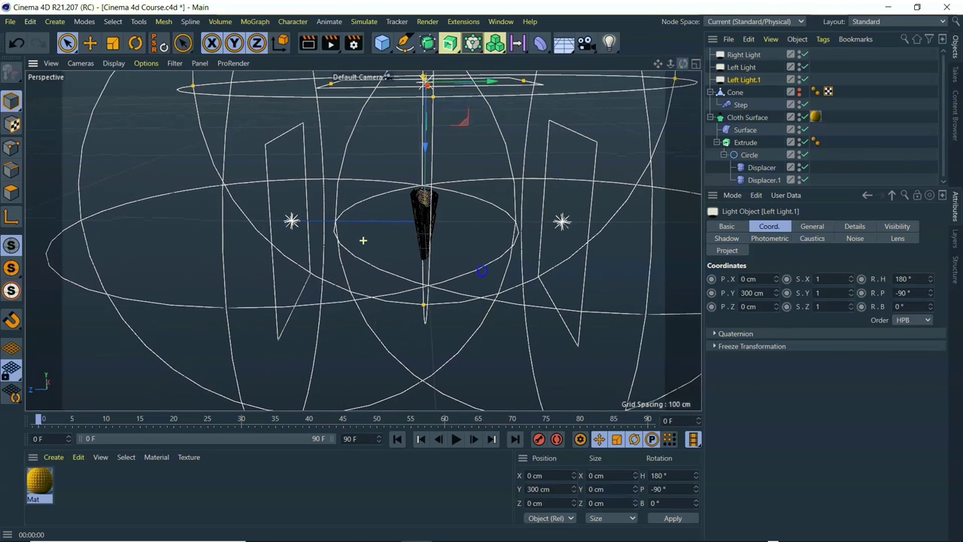
left_click_drag(441, 254, 406, 223, "alt")
scroll(406, 223, "up", 2)
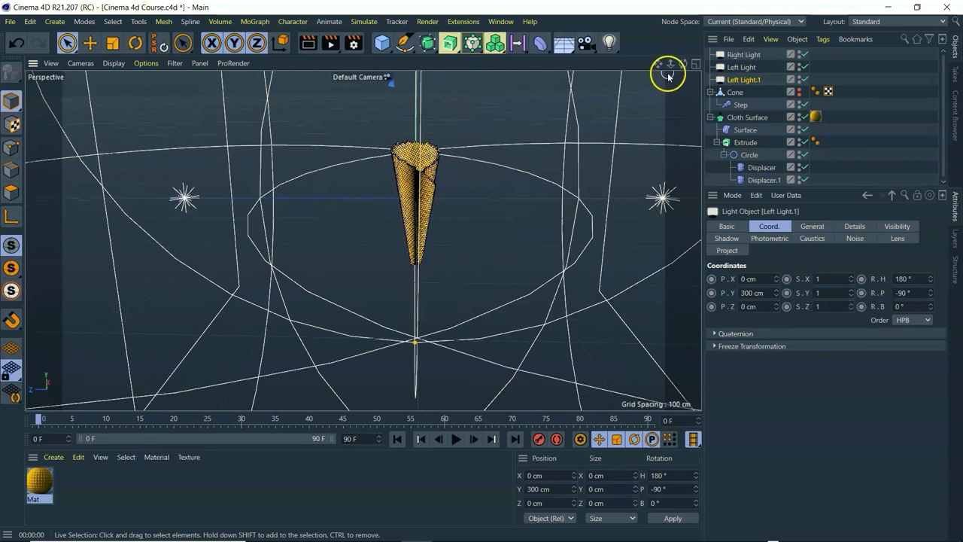
left_click_drag(658, 64, 641, 75)
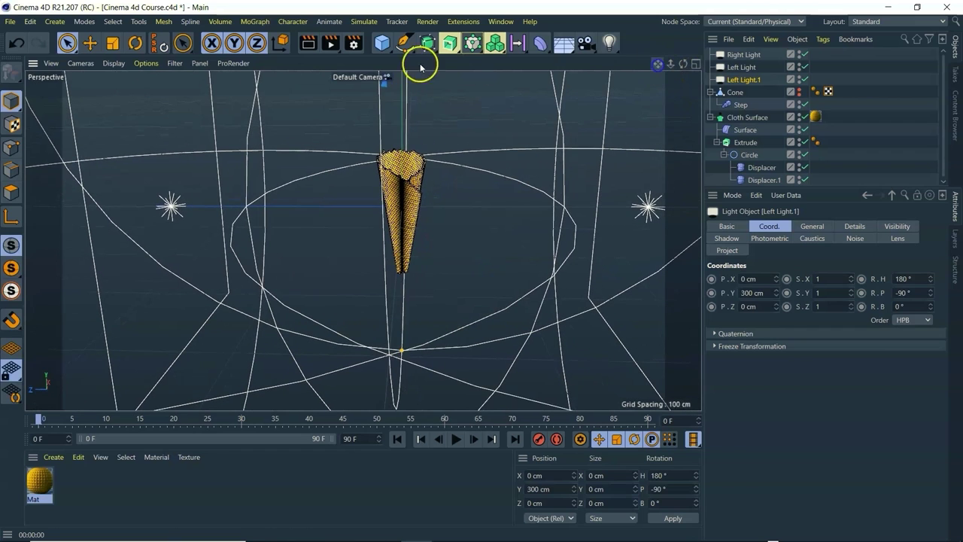
left_click_drag(331, 43, 425, 328)
left_click_drag(447, 217, 399, 196, "alt")
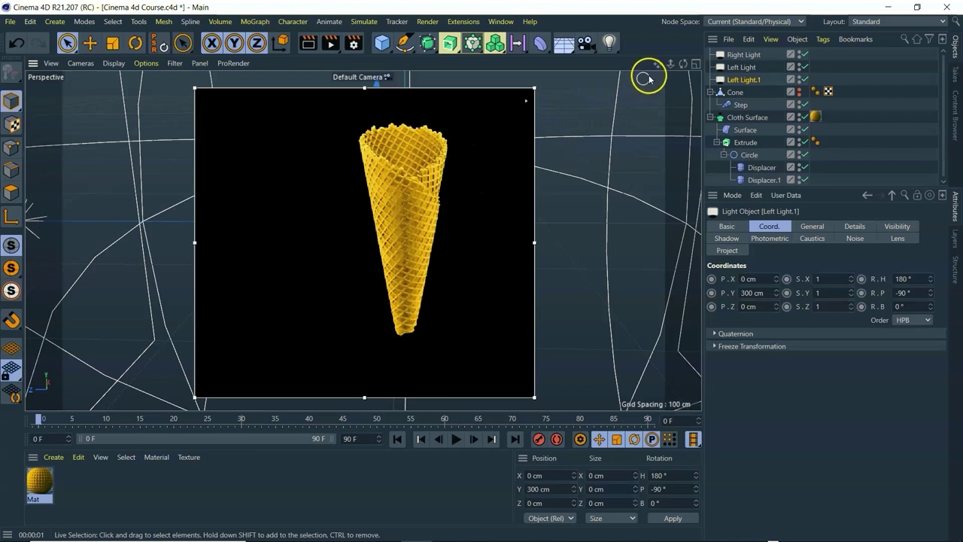
Step: Deselect Left Light.1 and turn off the Interactive Render Region
left_click(636, 121)
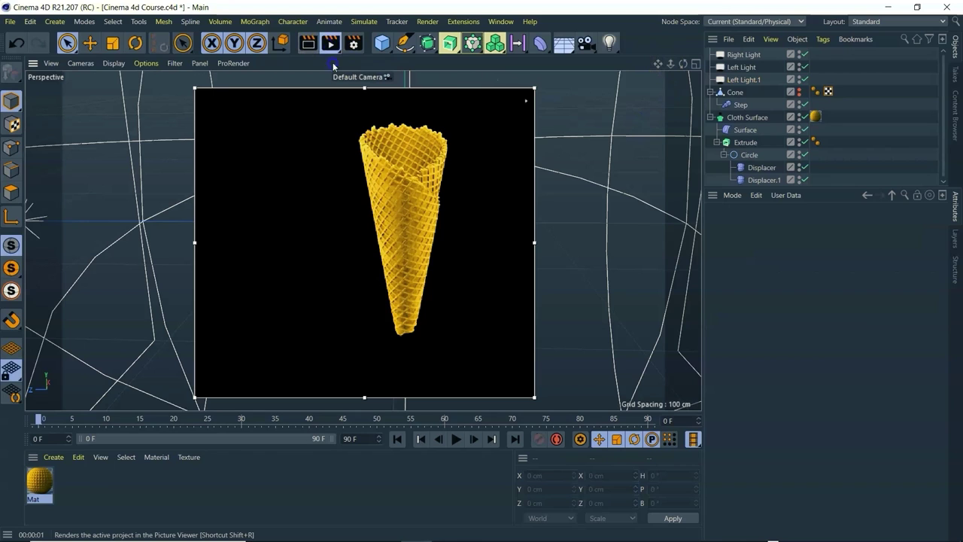
left_click(329, 43)
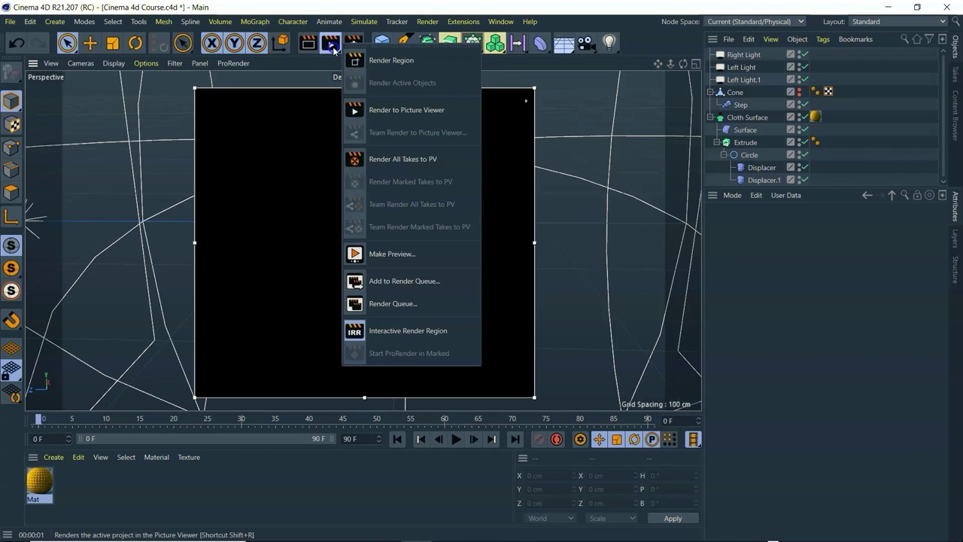
left_click(357, 334)
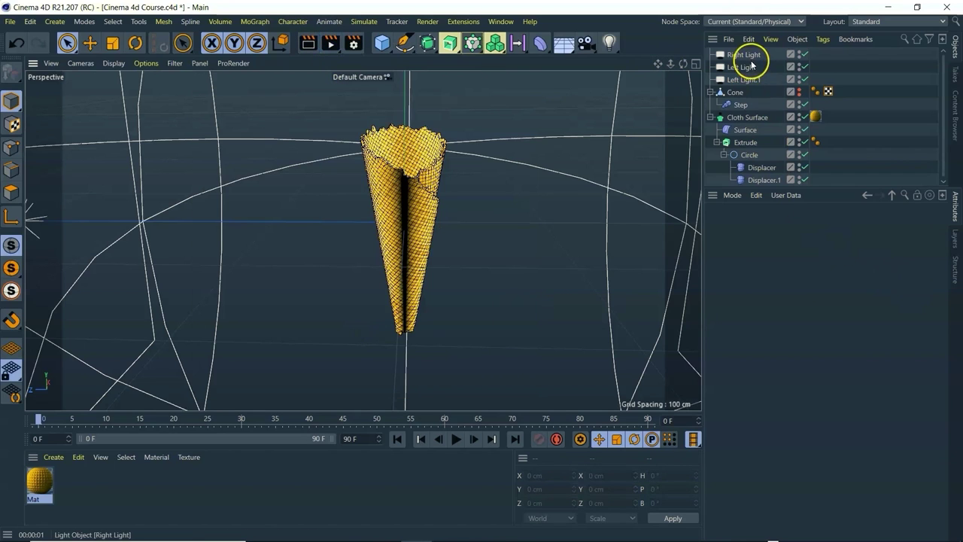
Step: Select Right Light, Left Light and Left Light.1, and uncheck Show Illumination in General
left_click(745, 55)
left_click(741, 80, "shift")
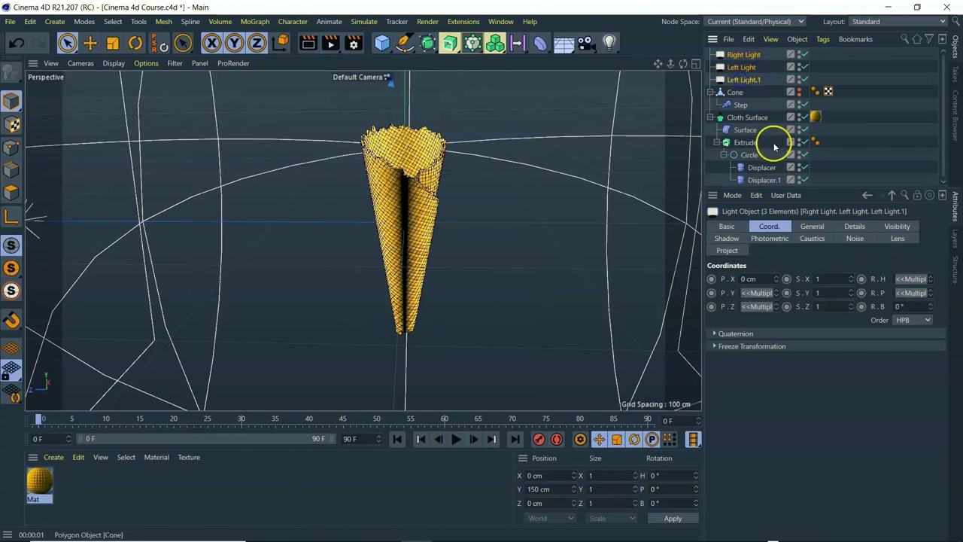
left_click(811, 227)
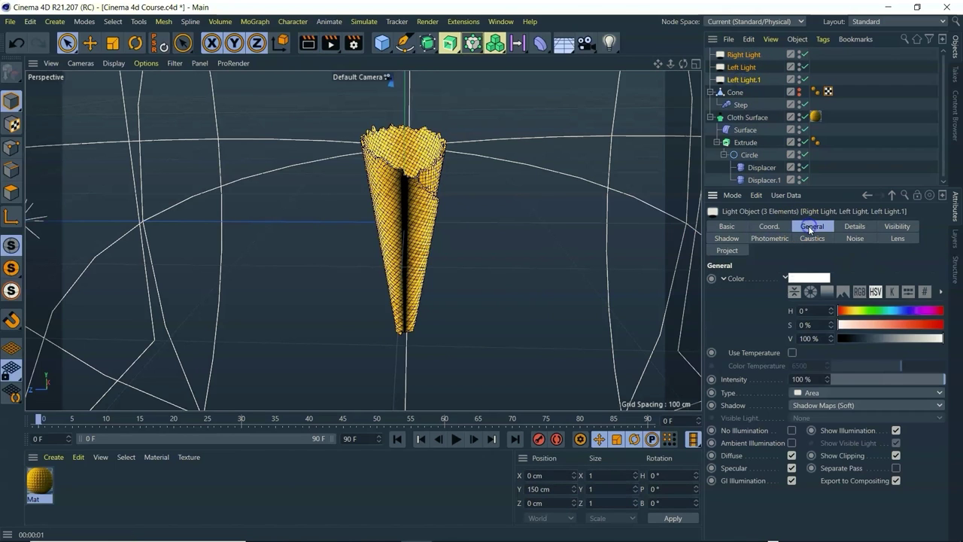
right_click_drag(533, 295, 645, 80, "alt")
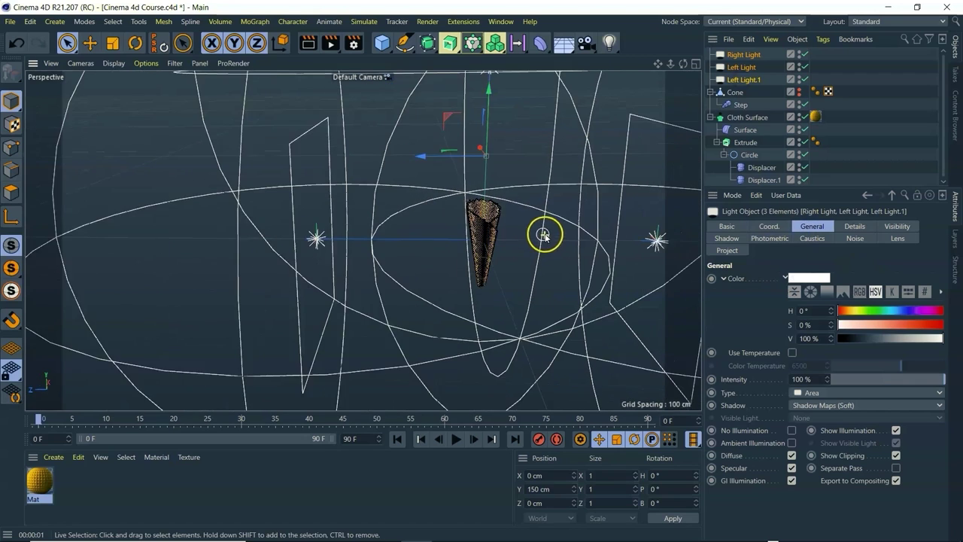
left_click_drag(655, 65, 541, 220)
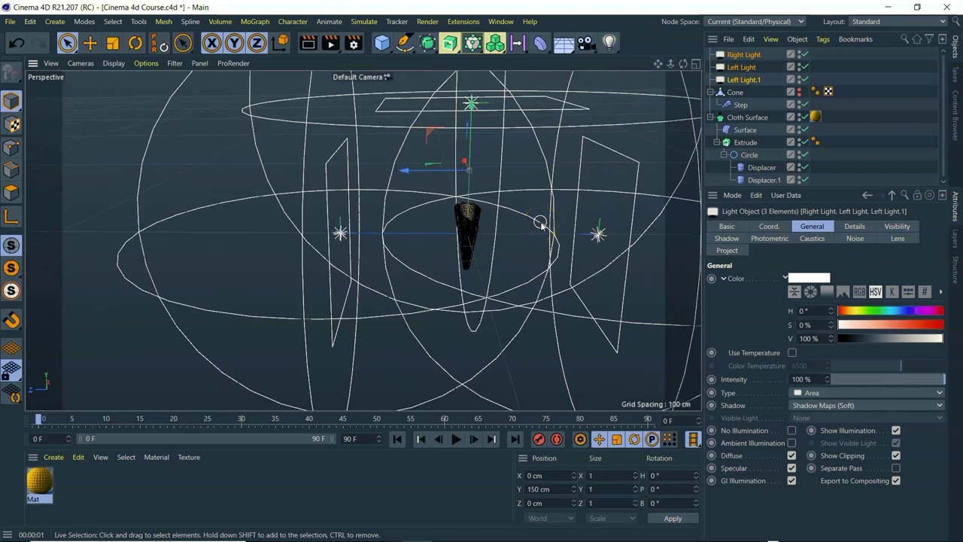
mouse_move(660, 65)
left_mouse_down()
mouse_move(482, 225)
mouse_move(471, 273)
mouse_move(659, 66)
left_mouse_up()
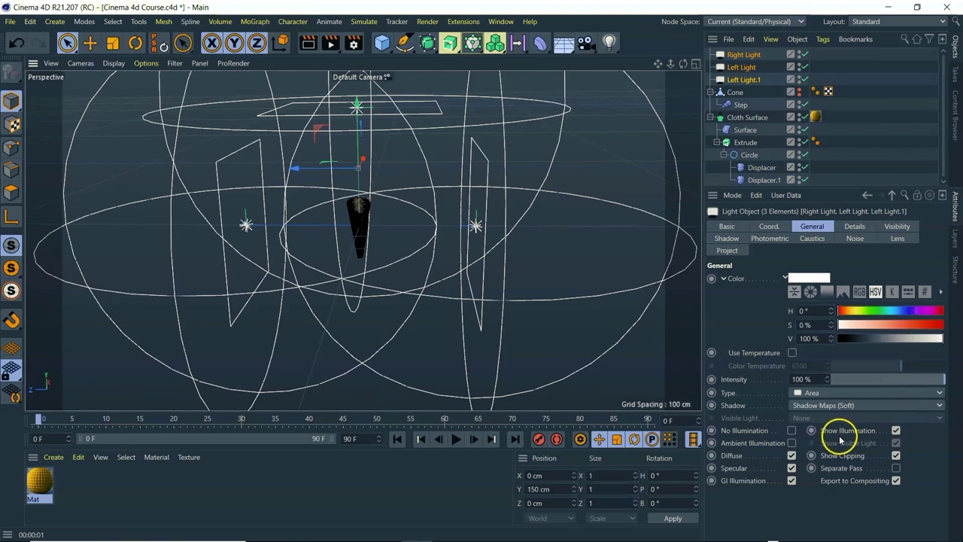
left_click(896, 431)
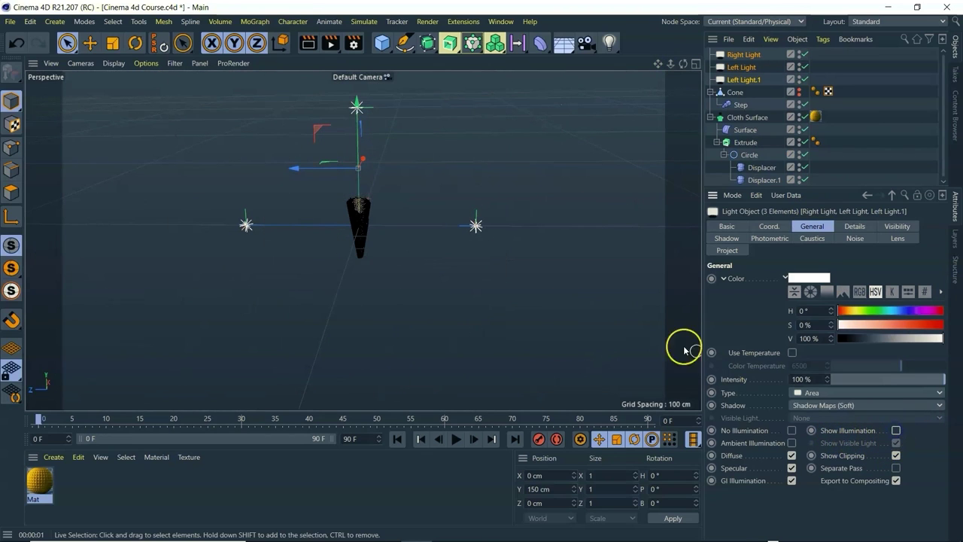
scroll(354, 192, "up", 1)
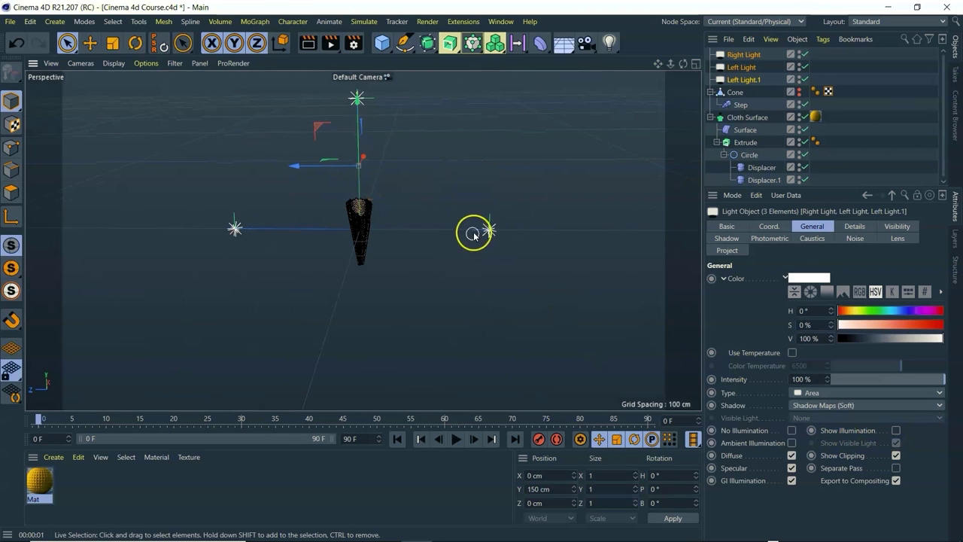
scroll(279, 219, "up", 3)
scroll(384, 240, "up", 2)
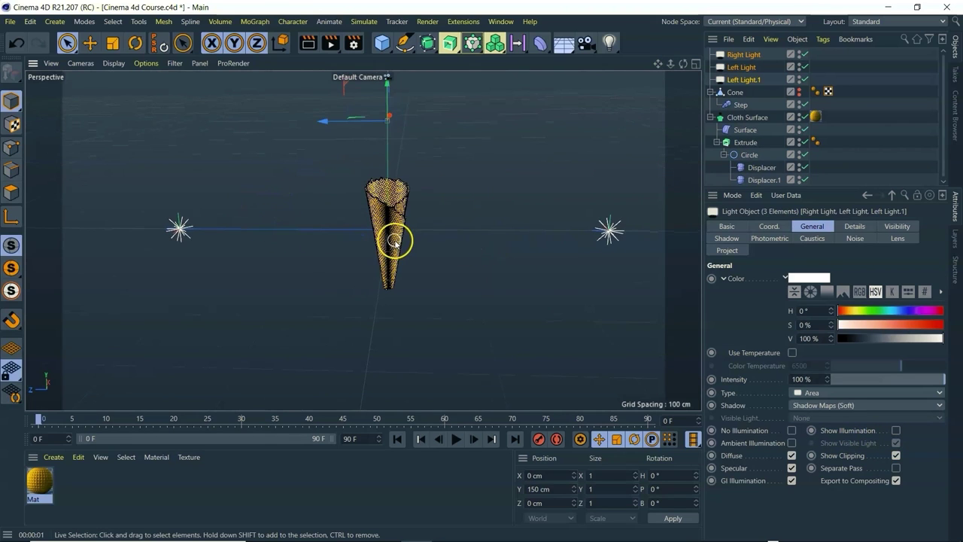
scroll(393, 245, "up", 2)
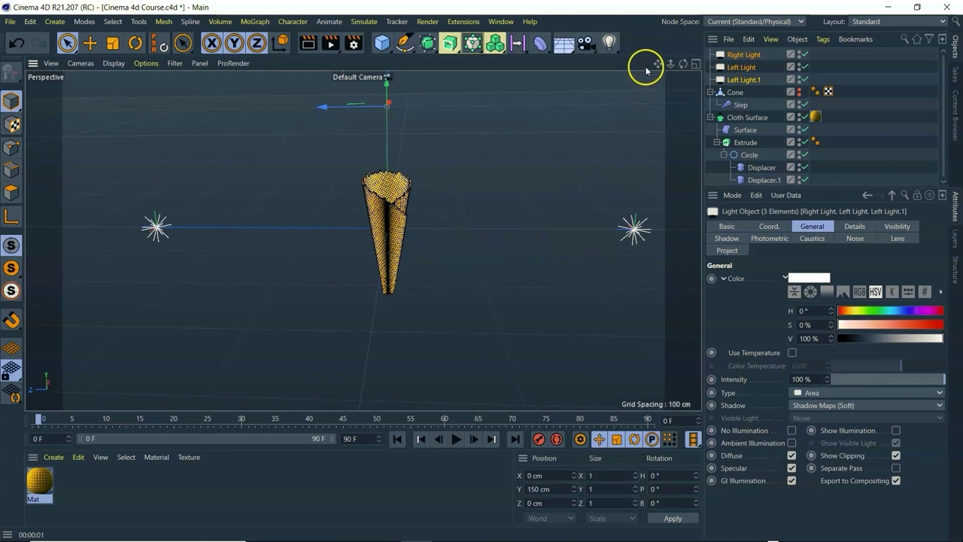
middle_click_drag(482, 271, 364, 239, "alt")
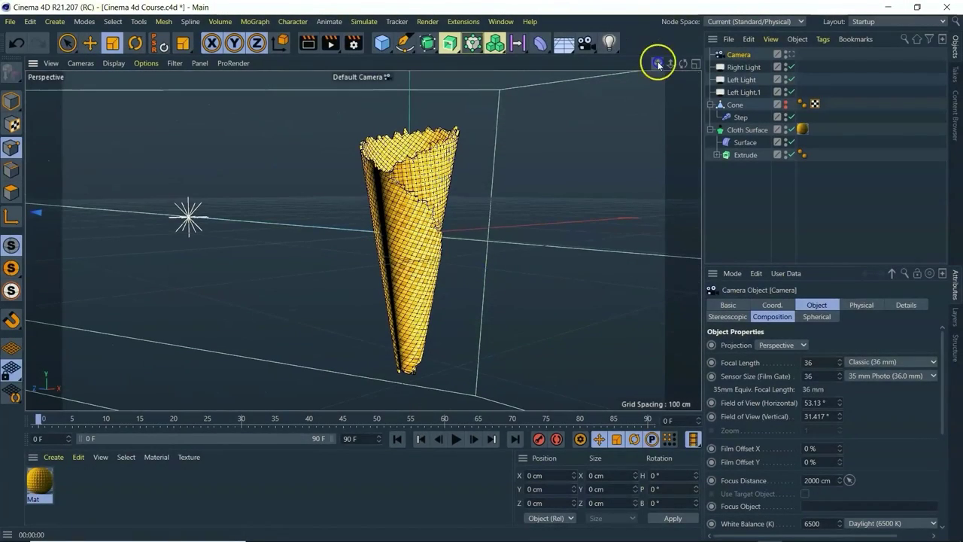
Step: Add a MoSpline object in Simple mode, growing the Complete Spline from 0% to 100%
left_click(256, 21)
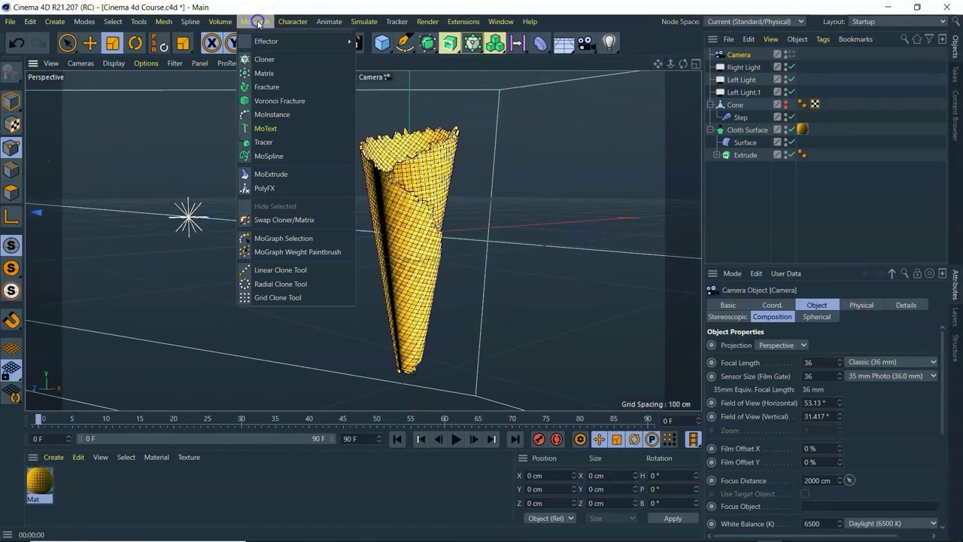
left_click(292, 156)
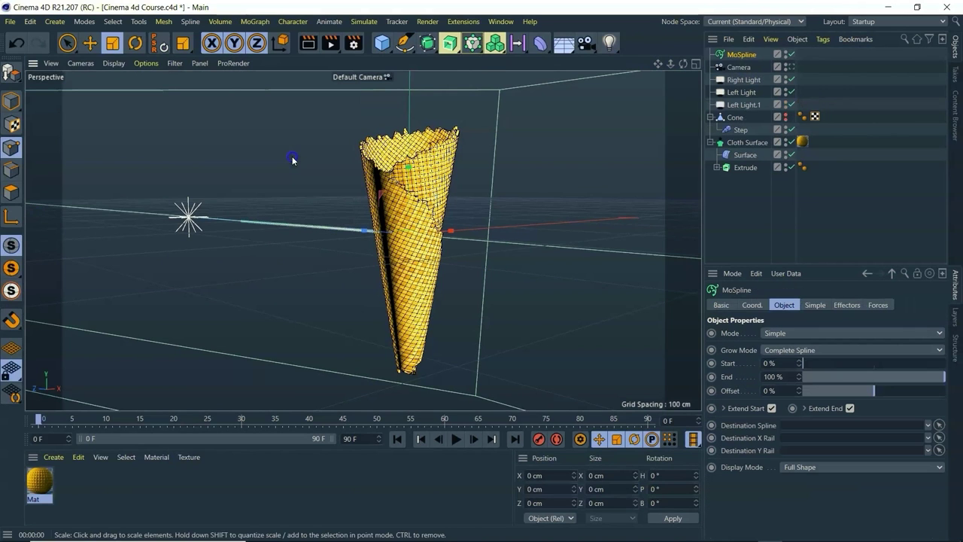
left_click_drag(683, 65, 362, 242)
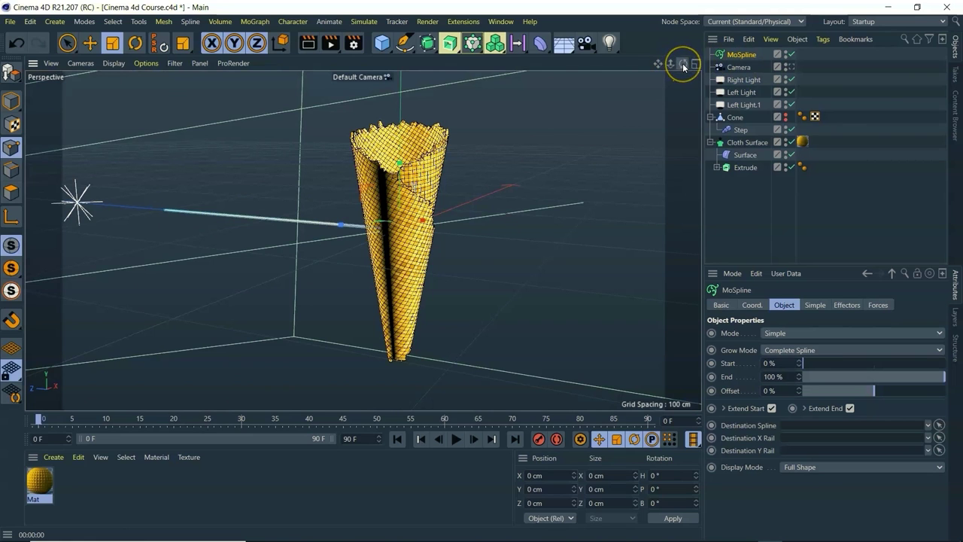
left_click_drag(683, 68, 629, 71)
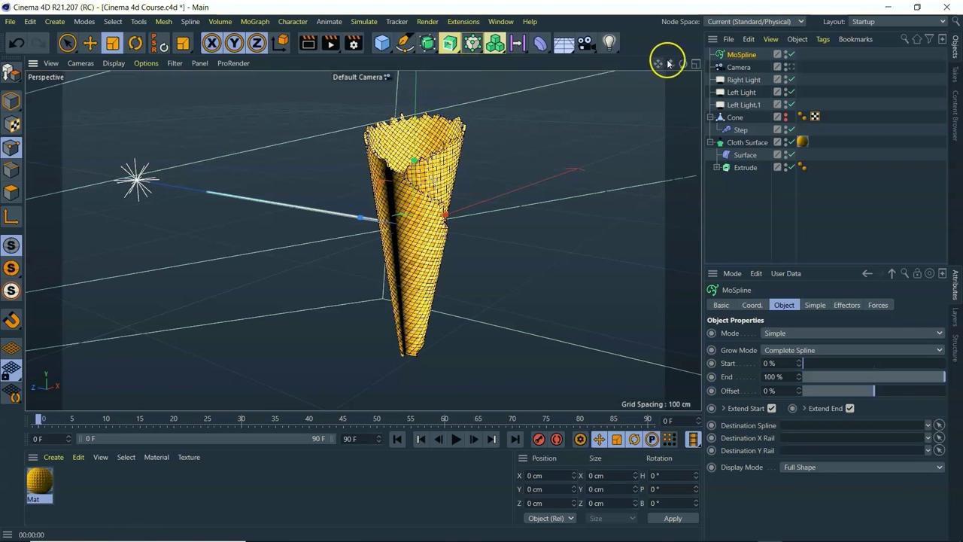
left_click_drag(681, 68, 481, 271)
left_click_drag(666, 66, 364, 240)
left_click_drag(681, 63, 363, 241)
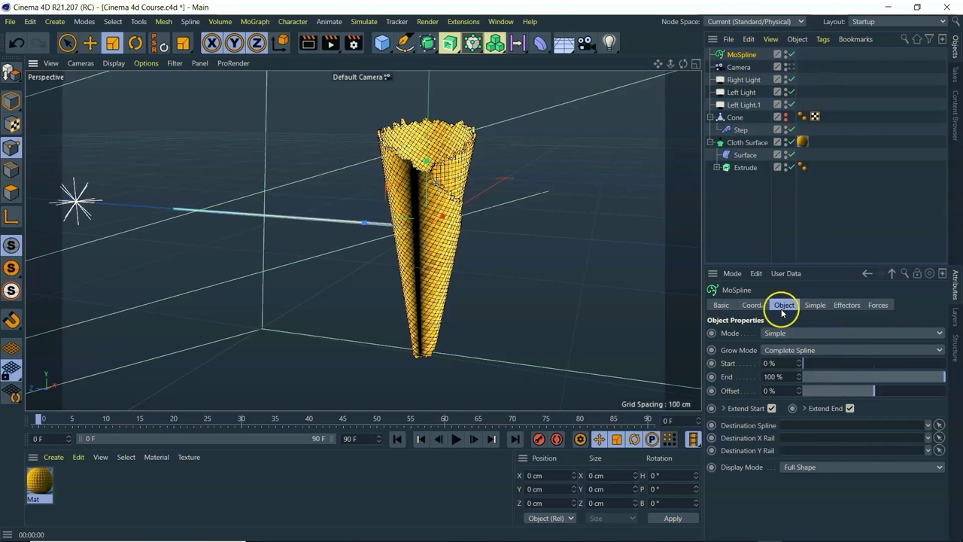
Step: Move the MoSpline to P.Y 30 cm and rotate it to R.P 90° so it stands upright
left_click(753, 305)
left_click(760, 347)
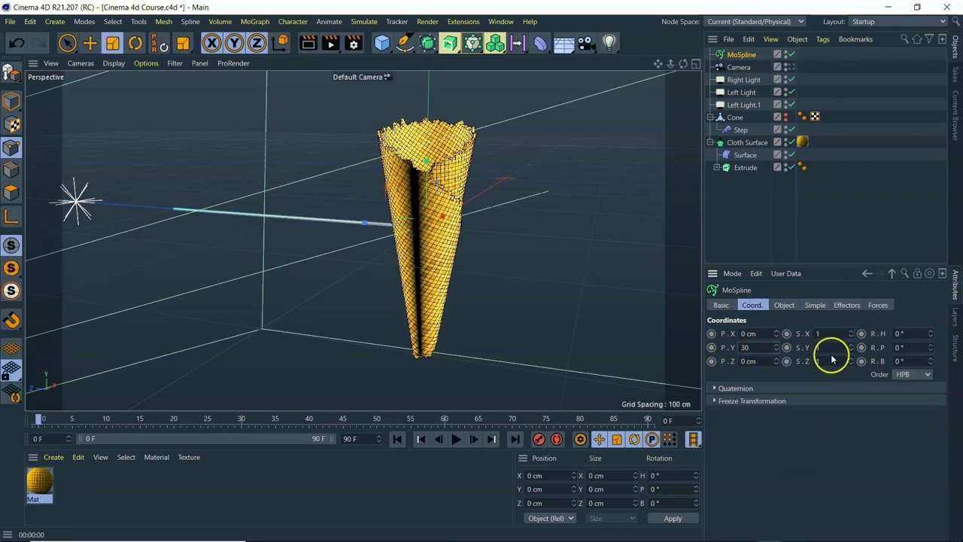
left_click(799, 436)
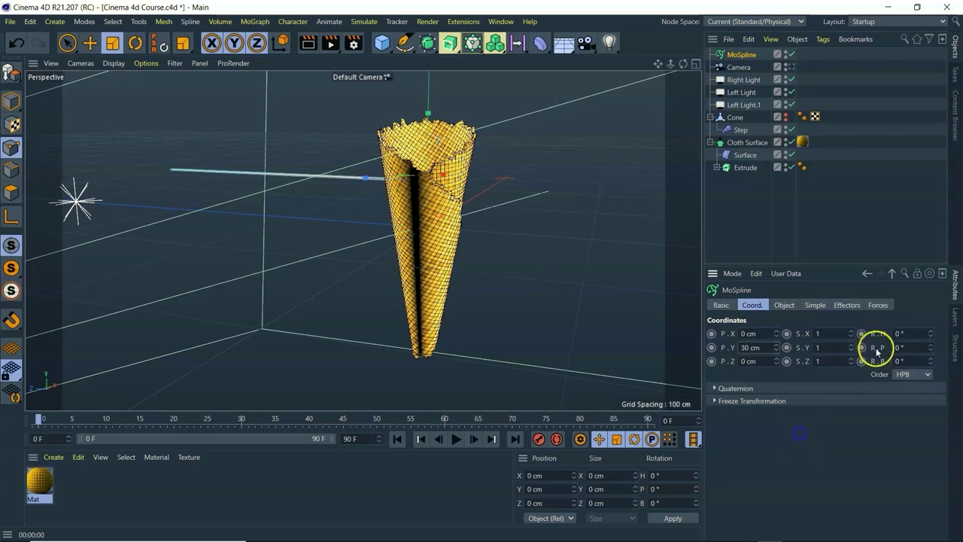
left_click(909, 346)
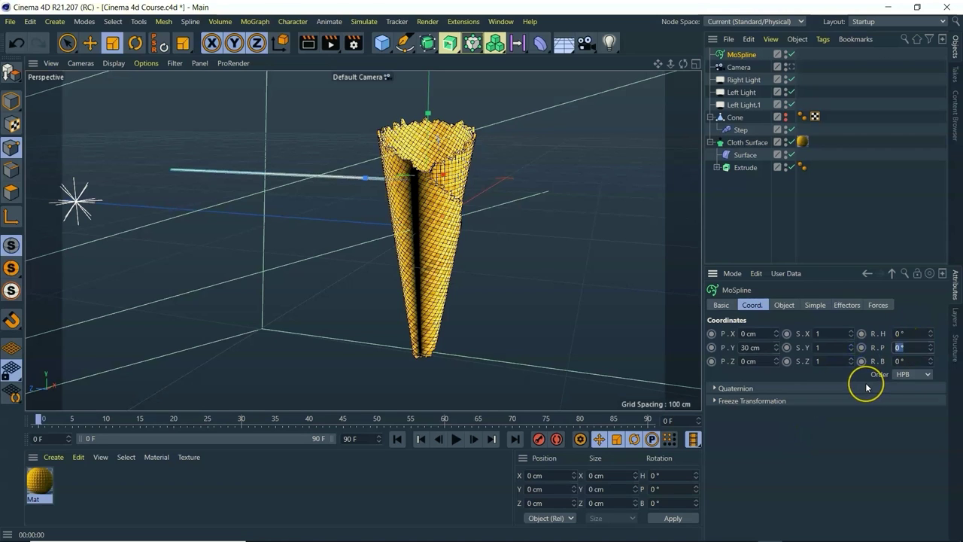
type("90")
left_click(877, 404)
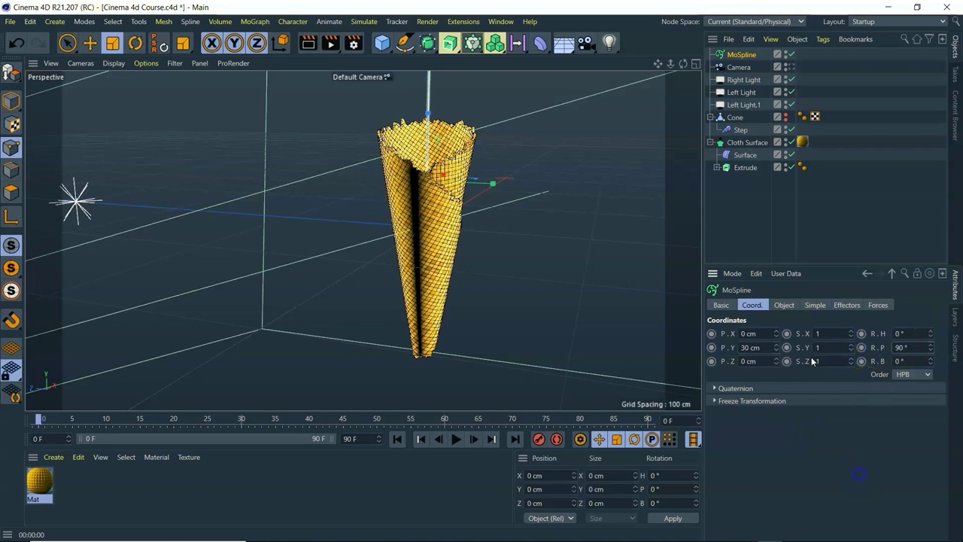
left_click_drag(665, 68, 364, 240)
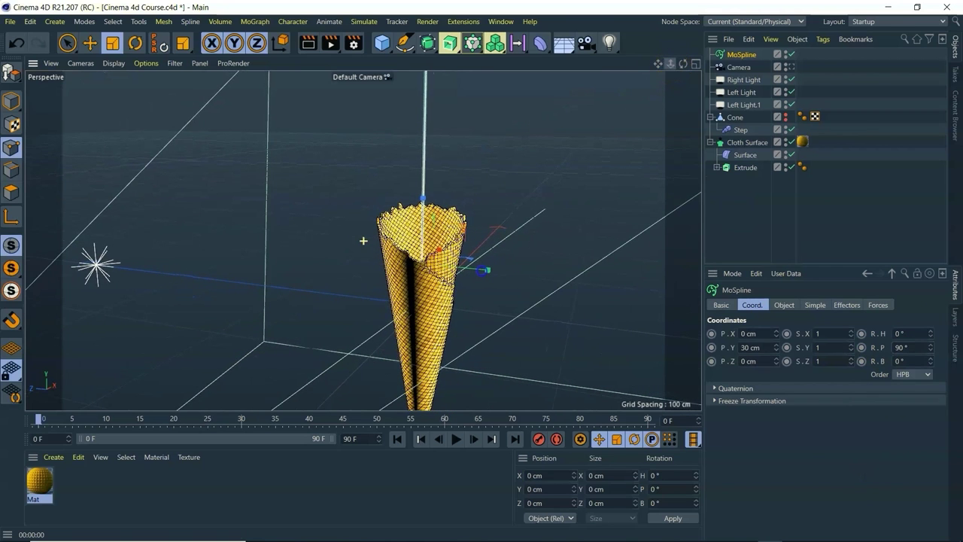
Step: Set the MoSpline's Simple Steps to 400
left_click(786, 305)
left_click(818, 305)
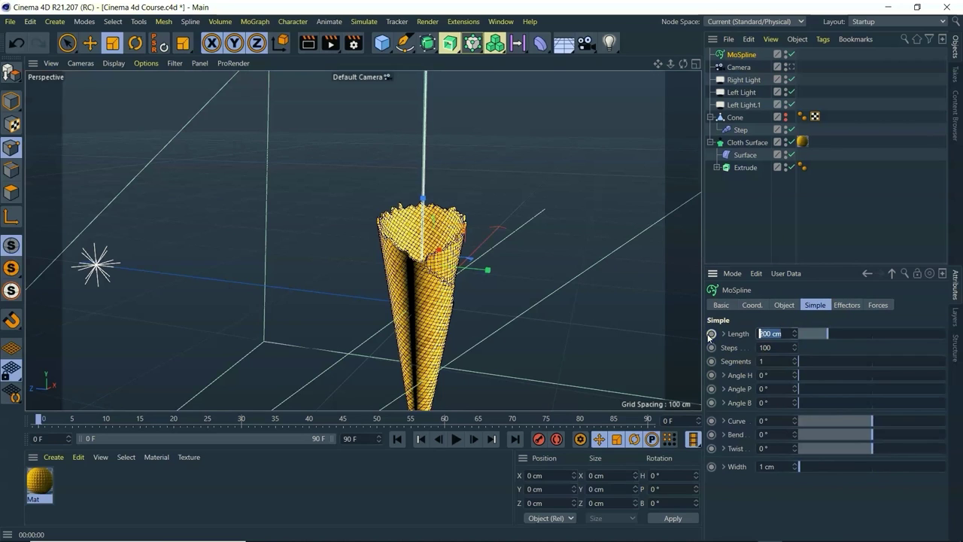
left_click_drag(704, 346, 769, 346)
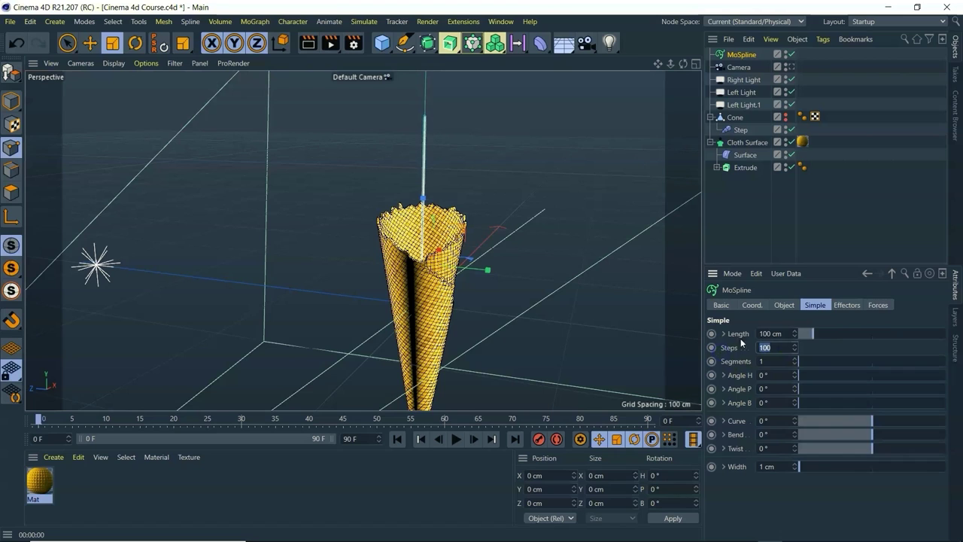
type("40")
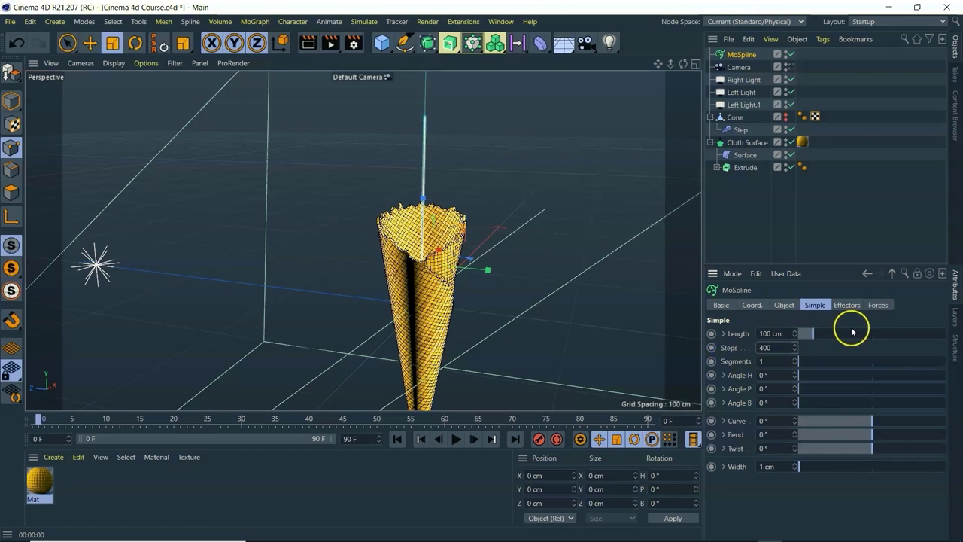
type("0")
key("Return")
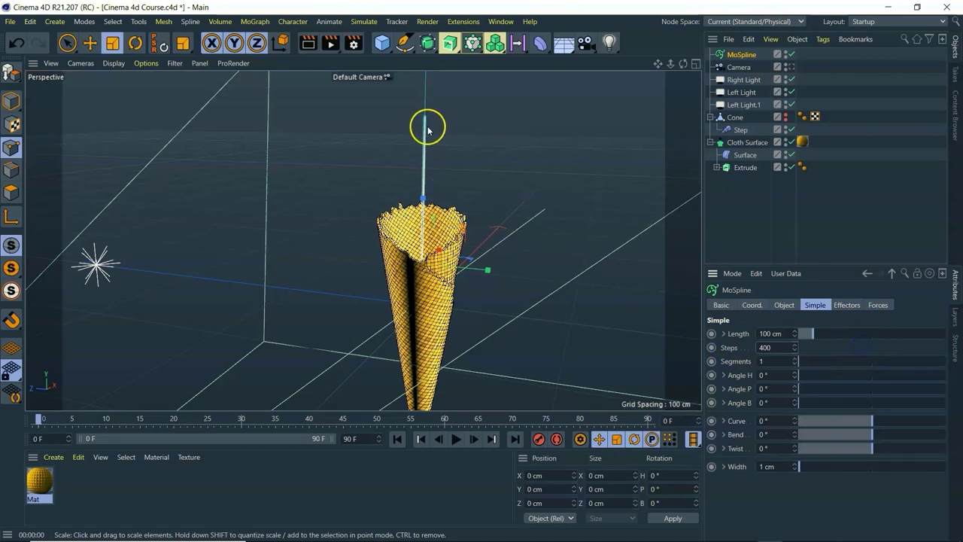
left_click_drag(485, 273, 363, 240, "alt")
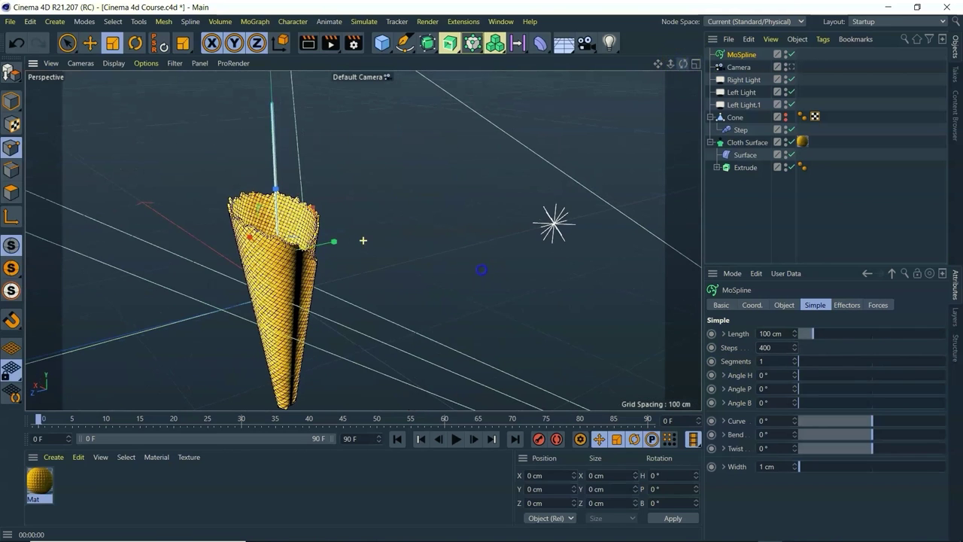
left_click_drag(344, 209, 338, 208, "alt")
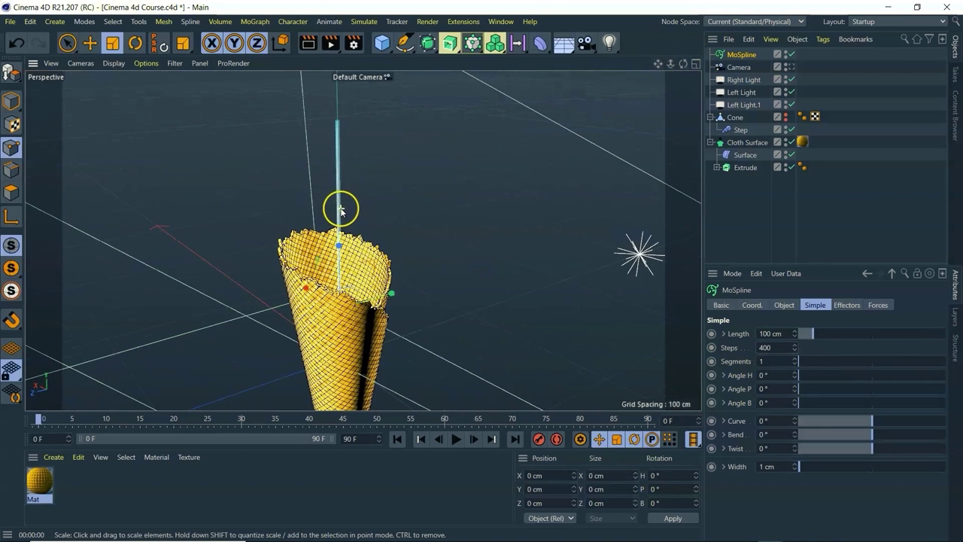
Step: Look through the scene Camera object and fine-tune the framing of the cone
left_click(793, 69)
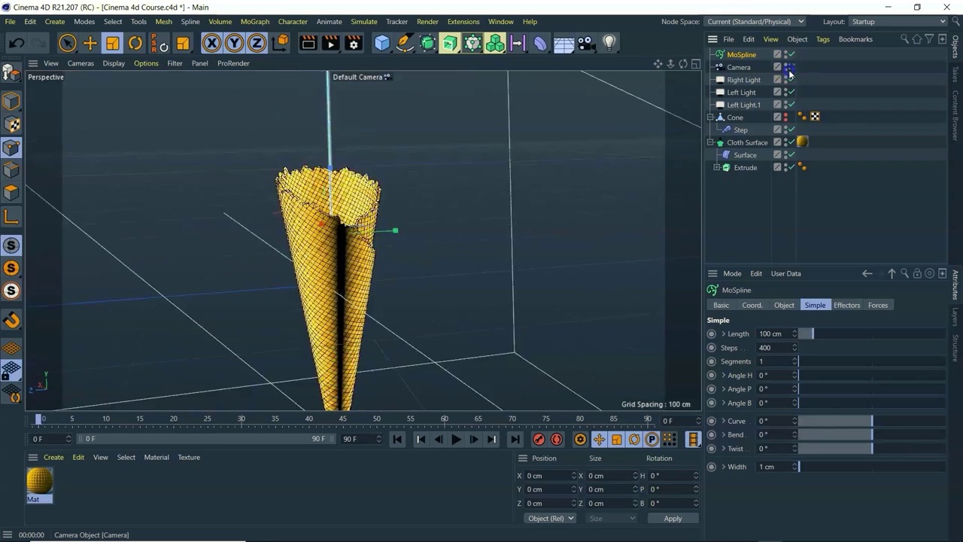
left_click_drag(659, 66, 670, 60)
left_click_drag(481, 271, 481, 272, "alt")
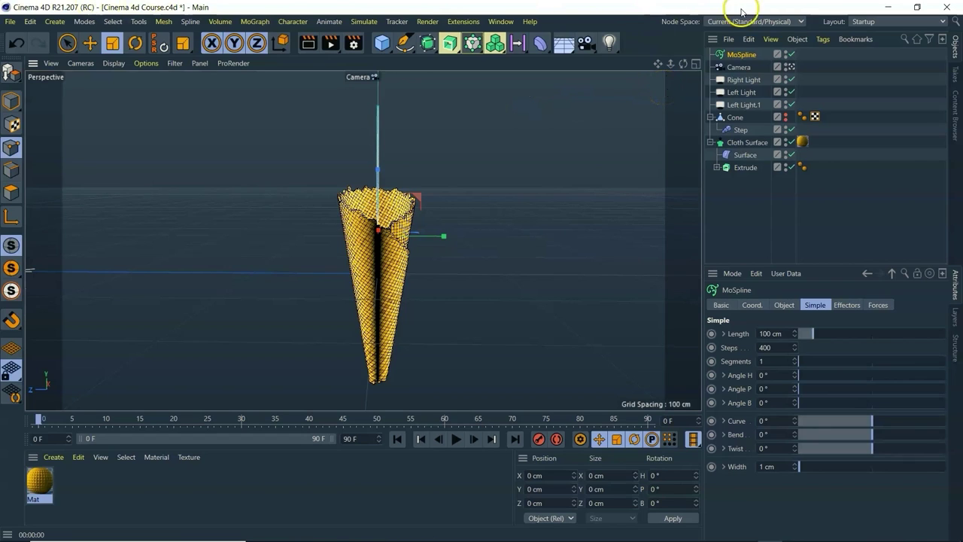
left_click(254, 22)
Step: Add a Step effector with Rotation on, Scale off, and bank rotation of 1200°
mouse_move(316, 42)
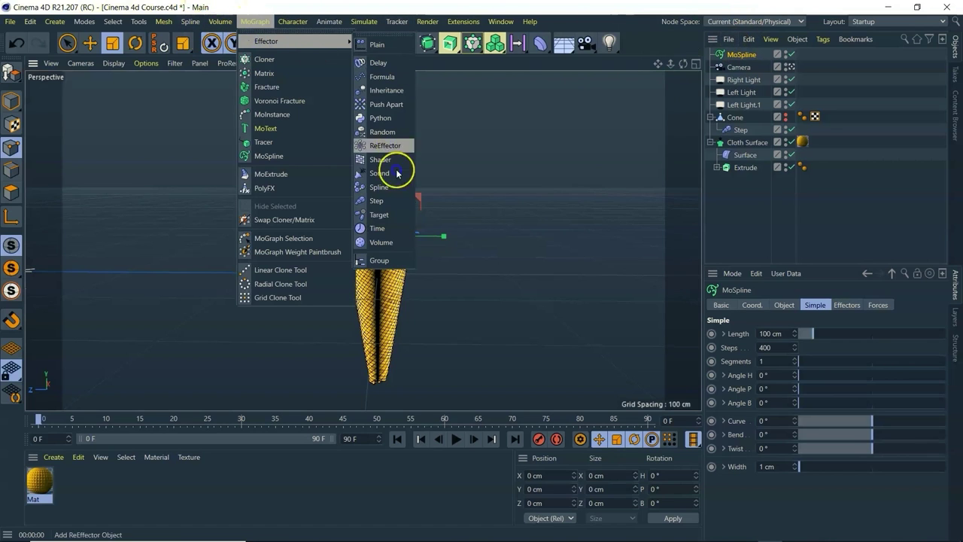
left_click(397, 200)
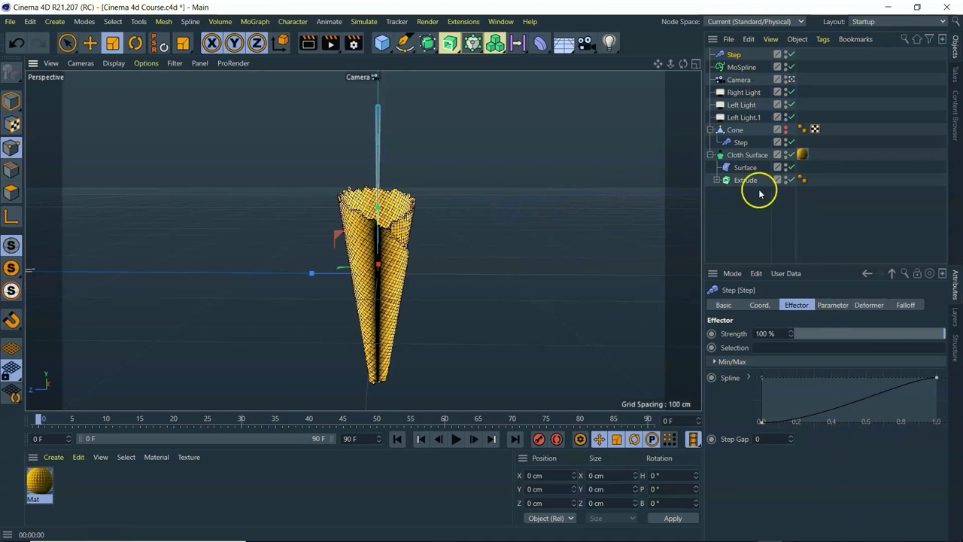
left_click(863, 306)
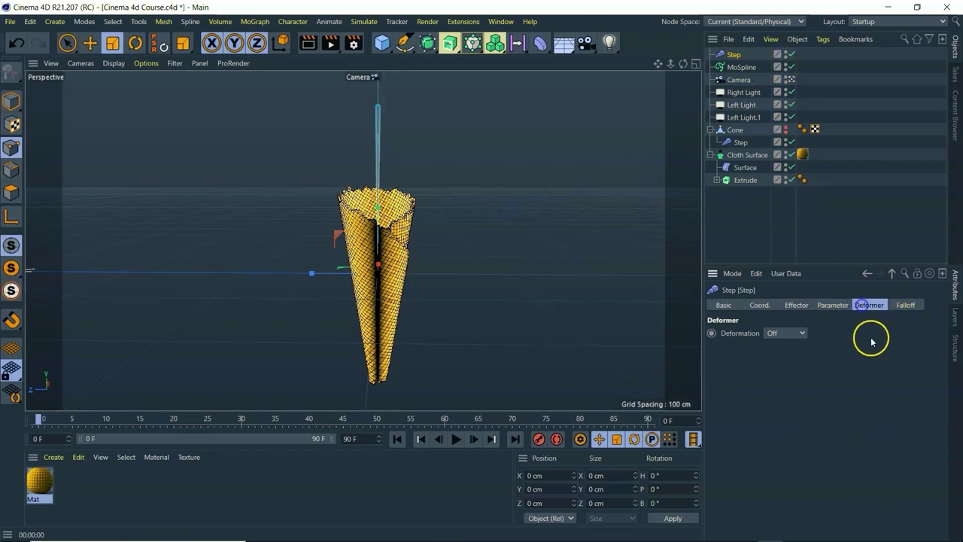
left_click(828, 305)
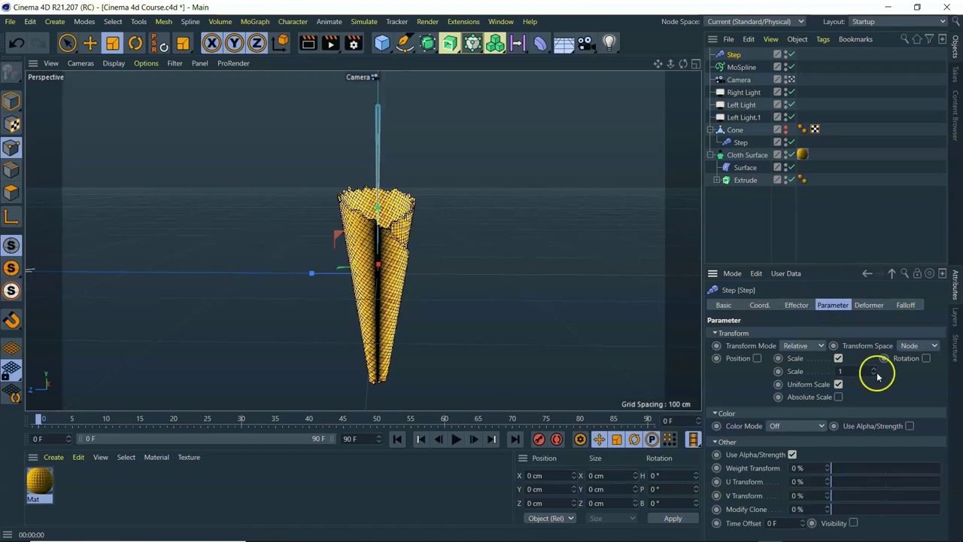
left_click(926, 359)
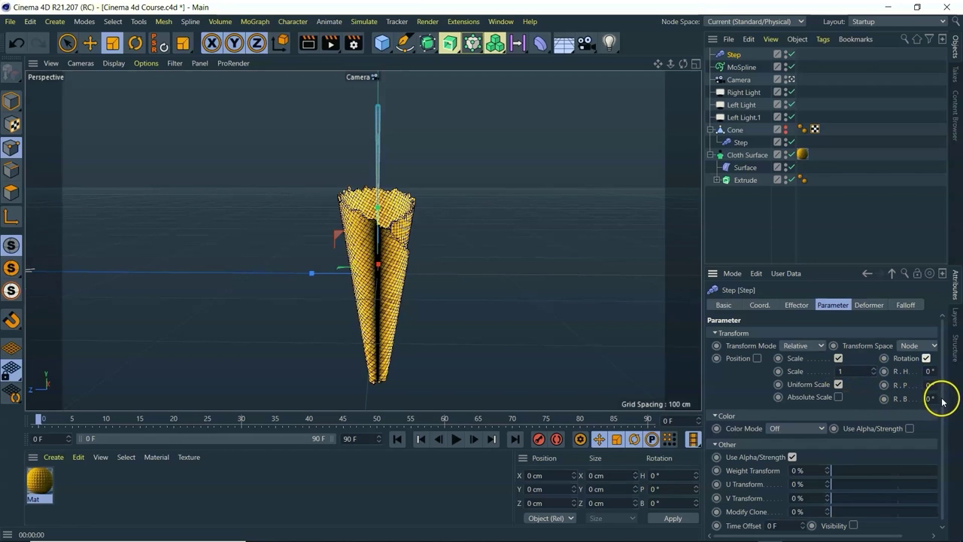
left_click(838, 358)
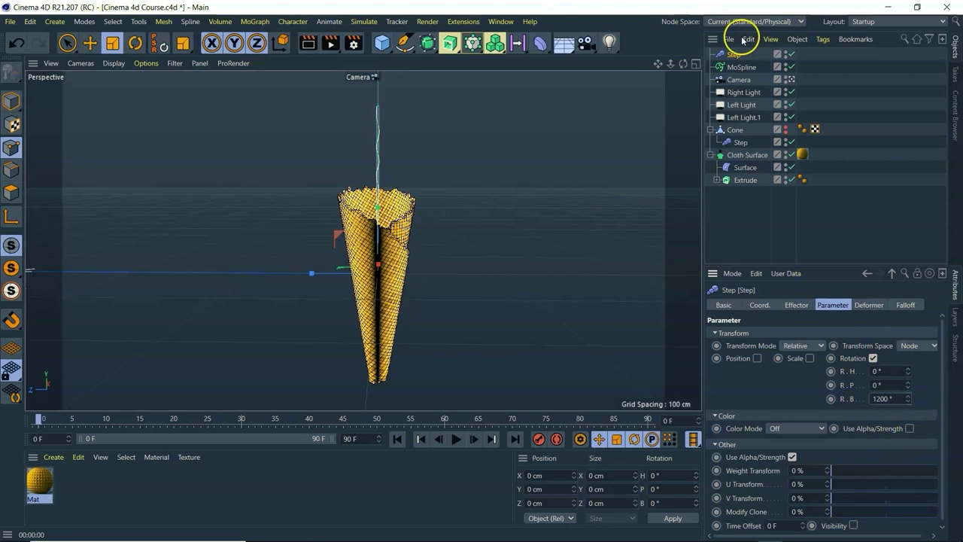
Step: Return to the Default Camera view and select the MoSpline object
left_click(791, 79)
left_click(790, 79)
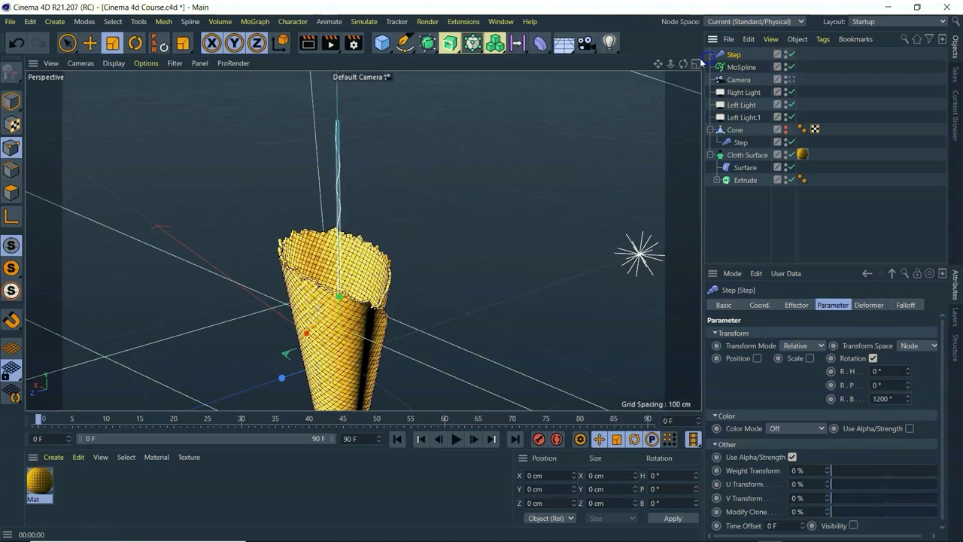
left_click_drag(682, 62, 482, 271)
left_click_drag(658, 63, 364, 241)
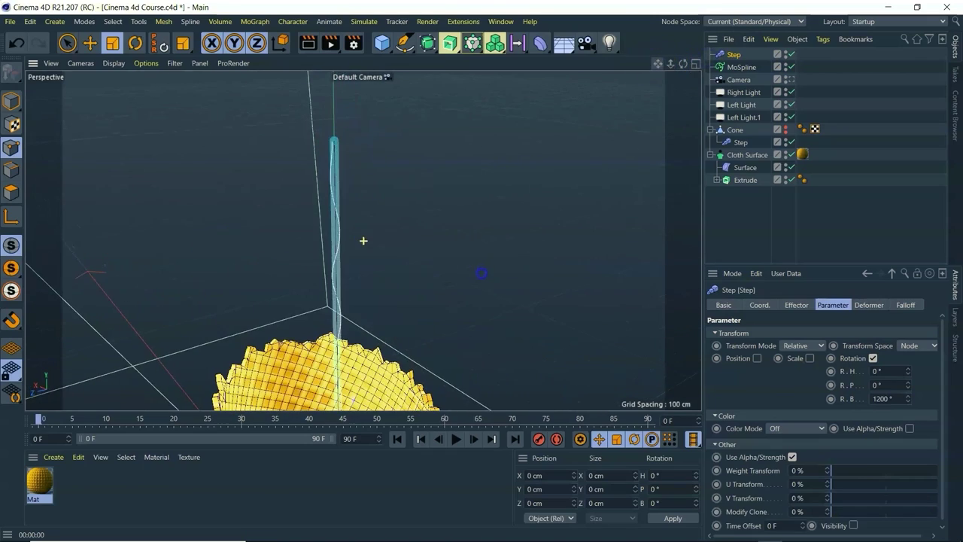
left_click_drag(662, 58, 364, 241)
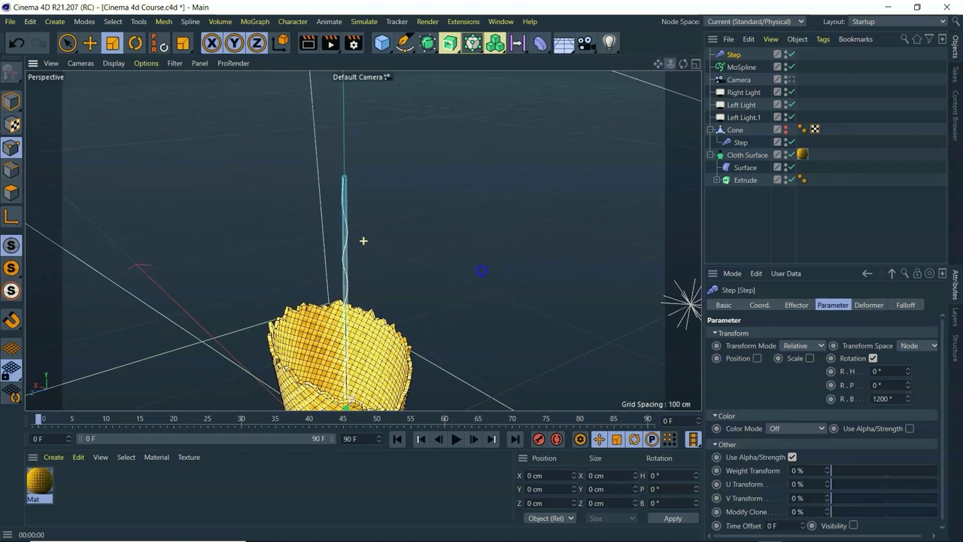
left_click(741, 67)
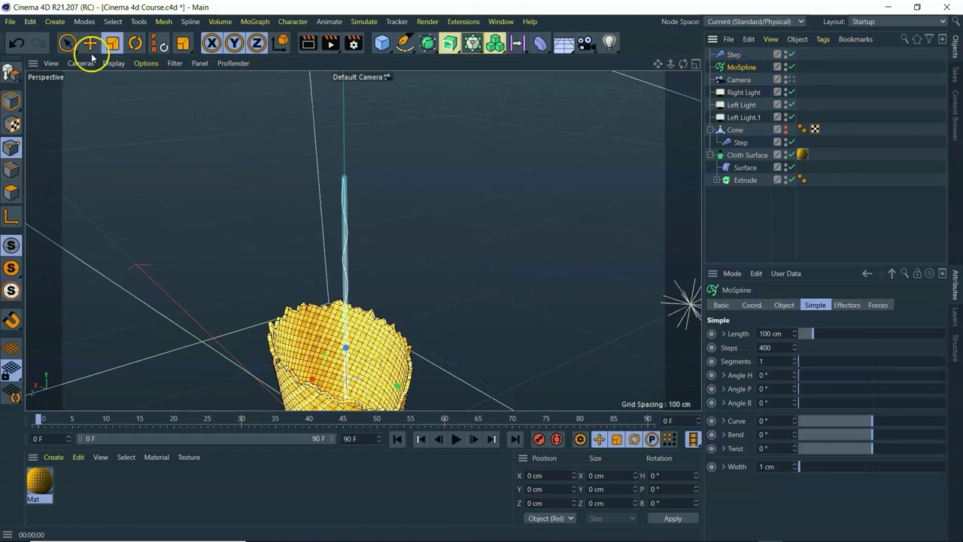
Step: Add a second Step effector with Scale turned off and Position turned on
left_click(253, 21)
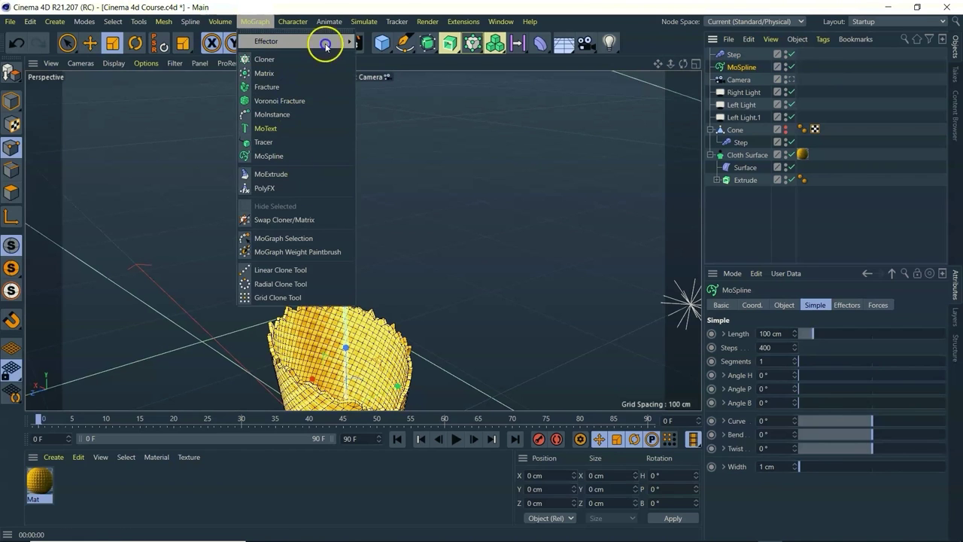
mouse_move(331, 40)
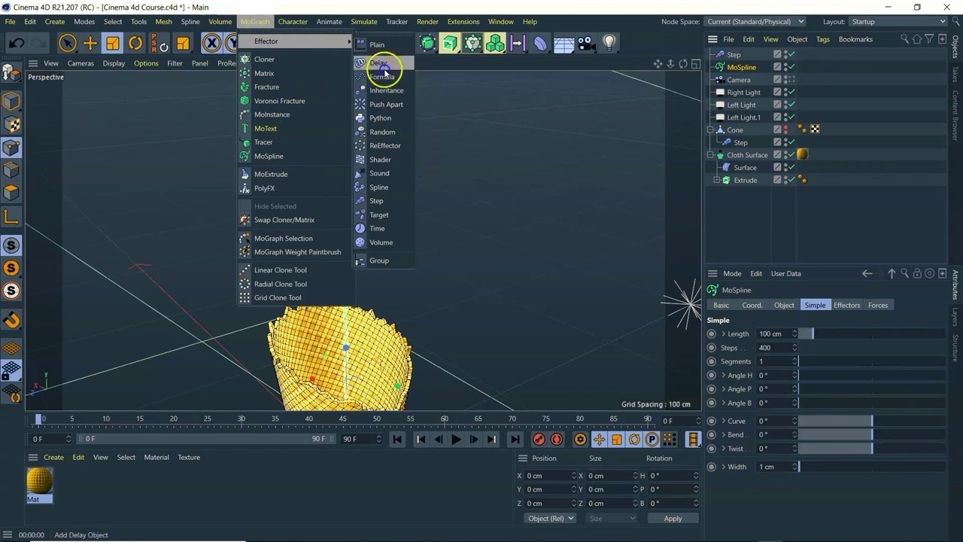
left_click(378, 200)
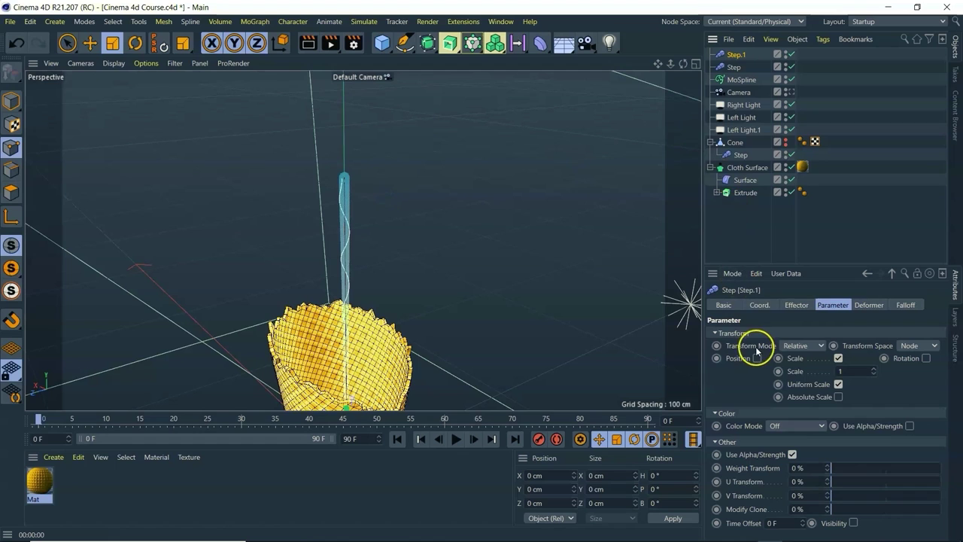
left_click(838, 359)
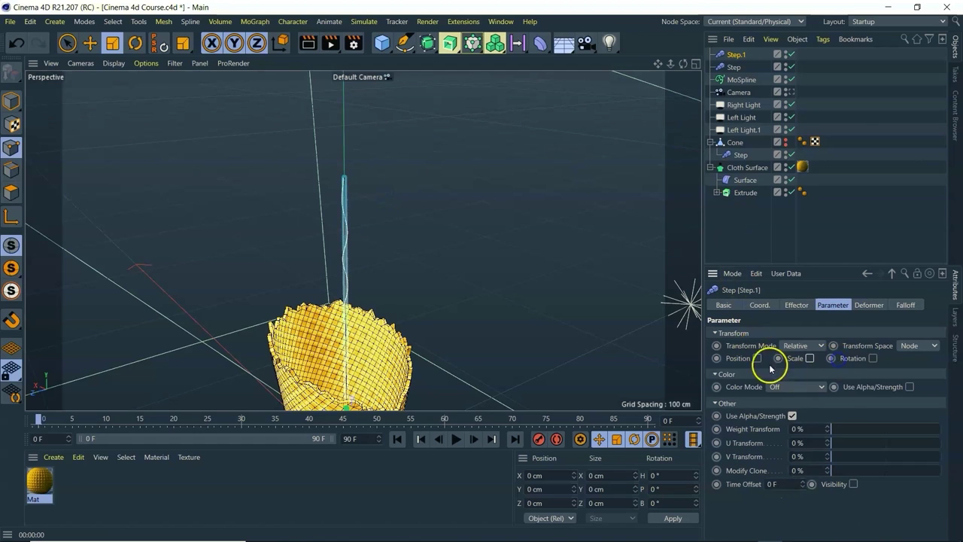
left_click(756, 359)
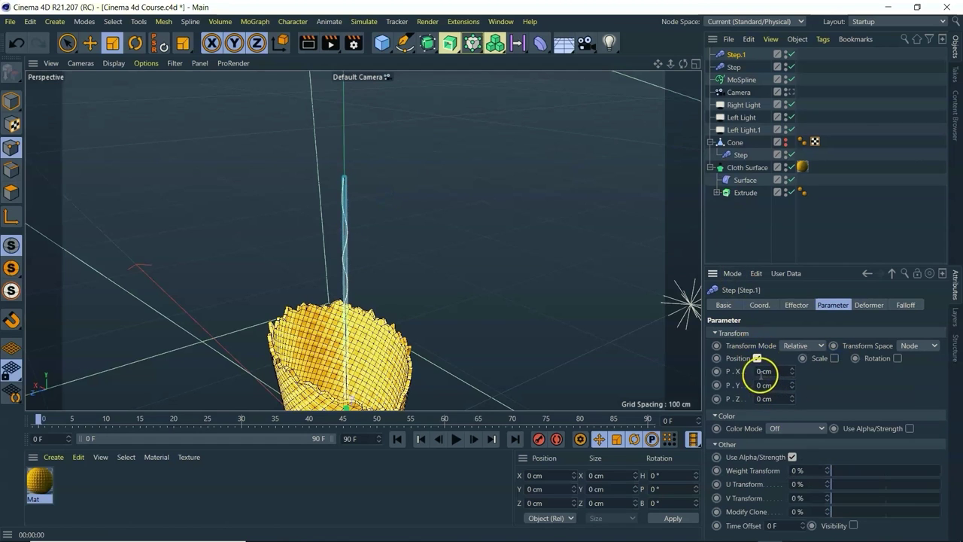
Step: Set Step.1's P.X offset to 25 cm and view through the scene Camera
left_click(783, 371)
type("30")
left_click(836, 393)
left_click(778, 371)
type("25")
left_click(884, 391)
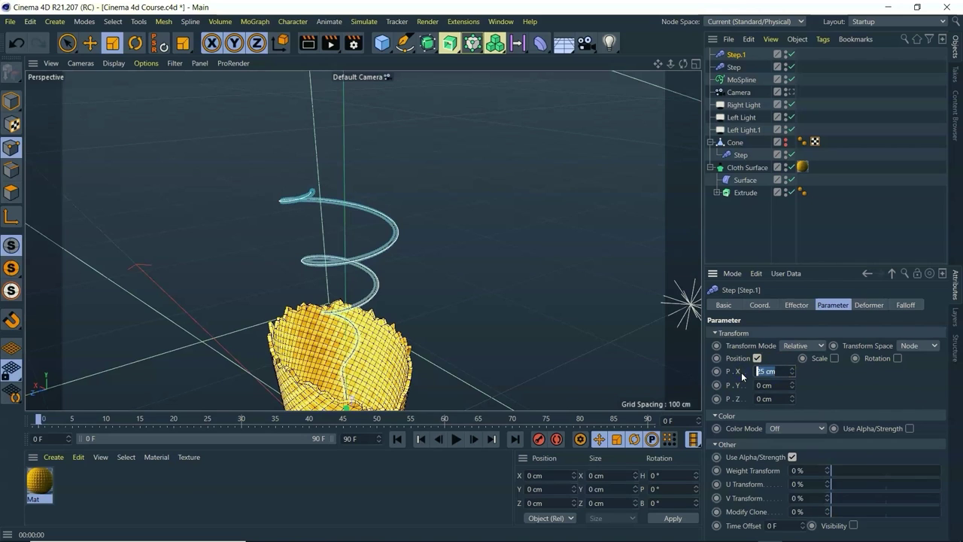
type("5")
left_click(858, 388)
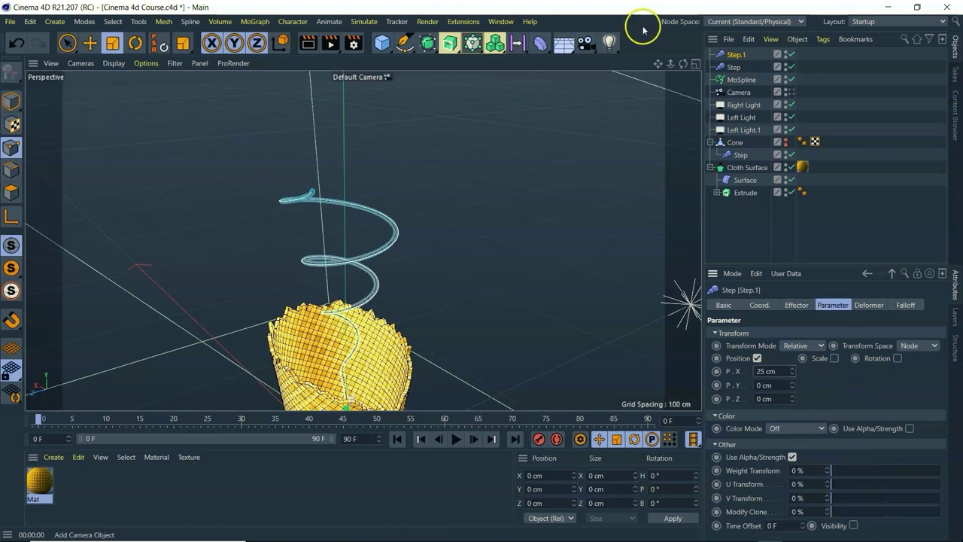
left_click(789, 92)
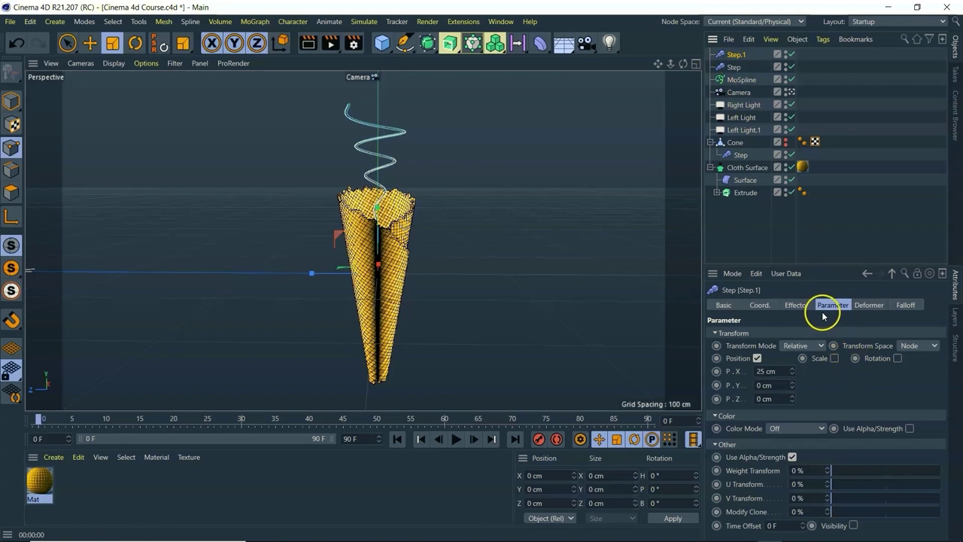
Step: Make Step.1's effector curve rise steeply from the start and drop its end point to zero
left_click(798, 306)
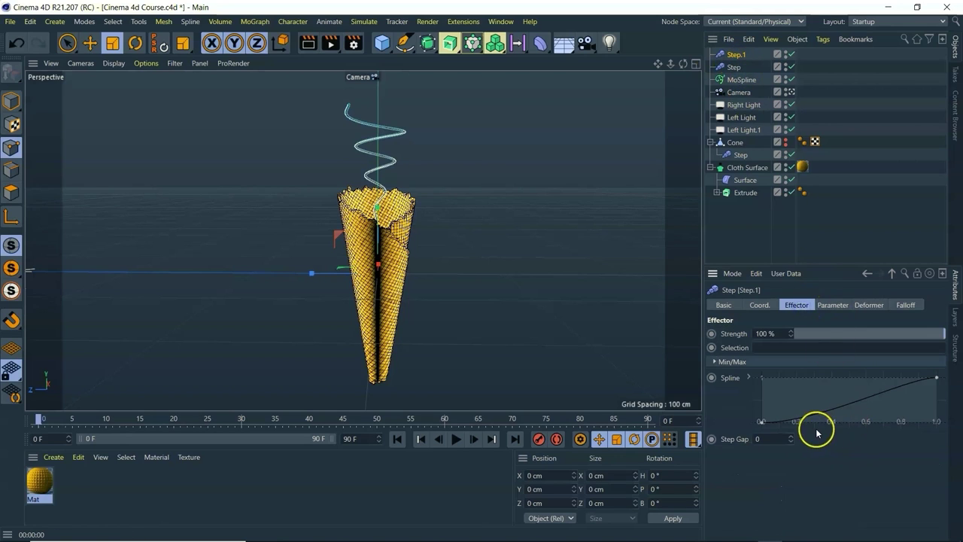
left_click(762, 426)
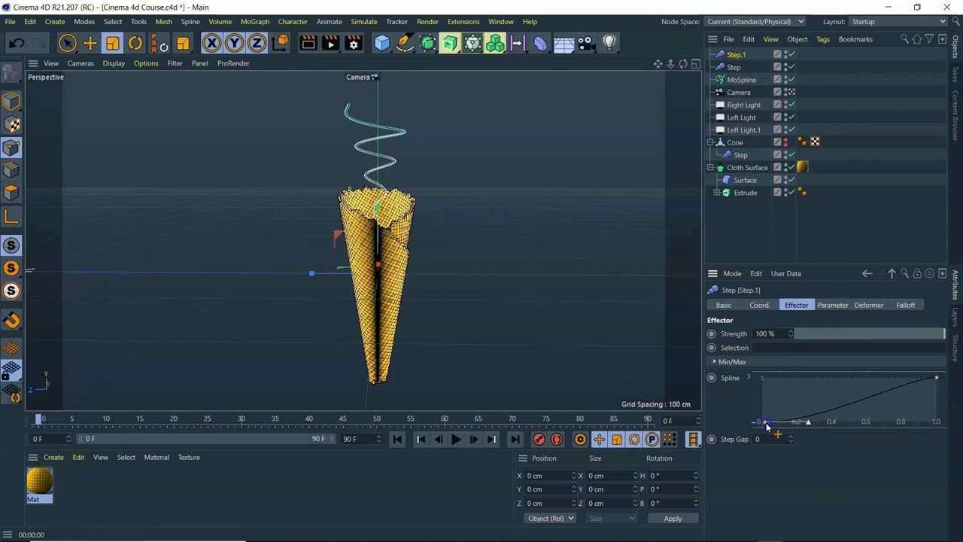
left_click(809, 424)
left_click_drag(809, 424, 798, 381)
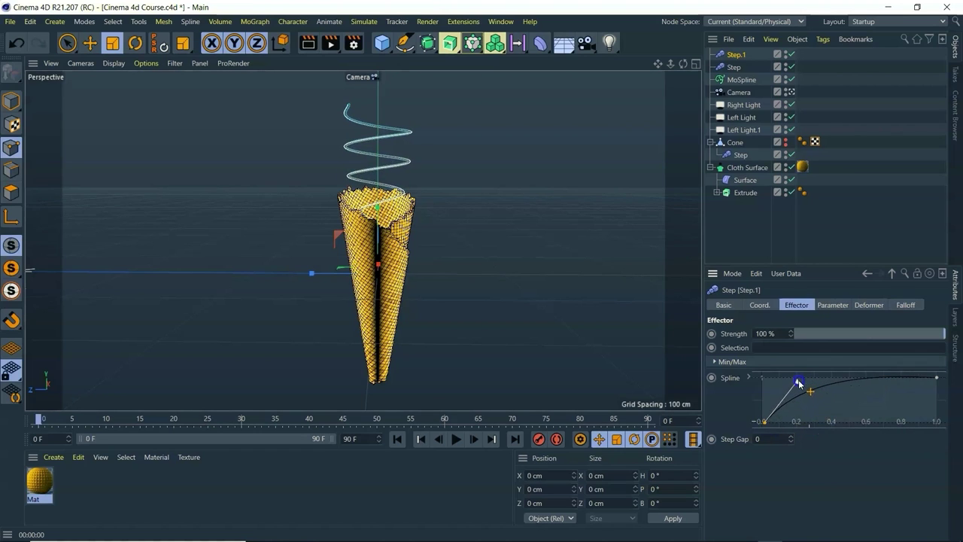
left_click(936, 377)
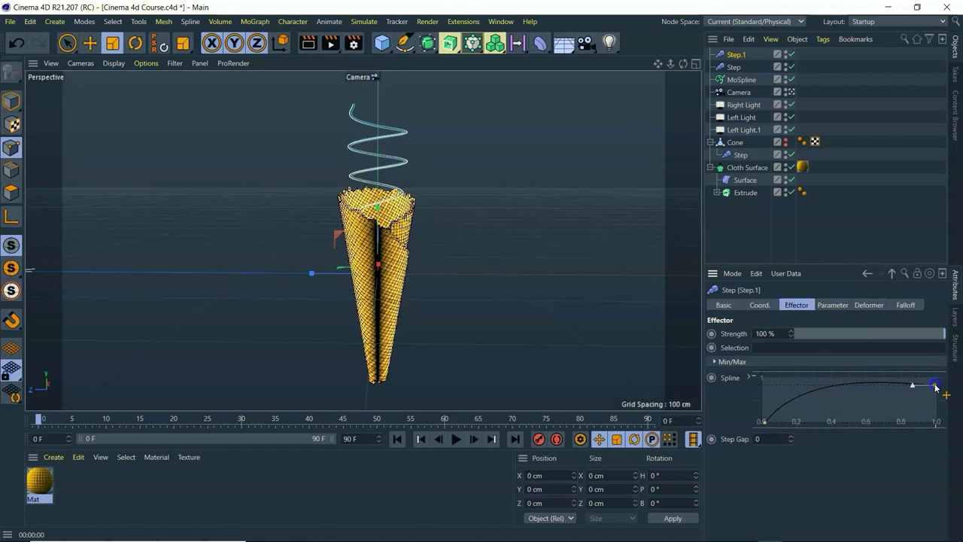
left_click_drag(933, 381, 931, 425)
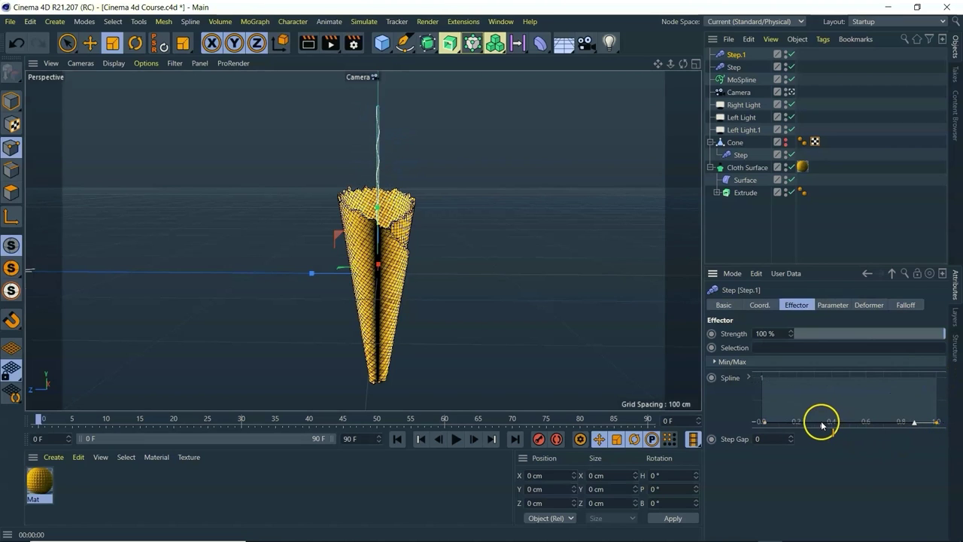
Step: Shape the curve's middle into a plateau, then view the tapered spiral from the Default Camera
mouse_move(761, 421)
left_mouse_down()
mouse_move(761, 393)
mouse_move(764, 440)
mouse_move(764, 376)
mouse_move(767, 434)
left_mouse_up()
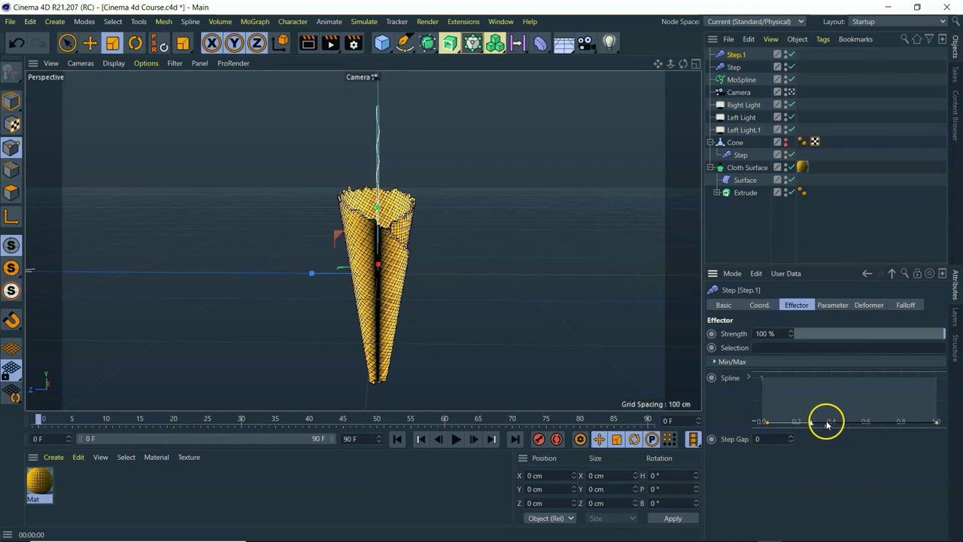
left_click_drag(827, 422, 824, 377)
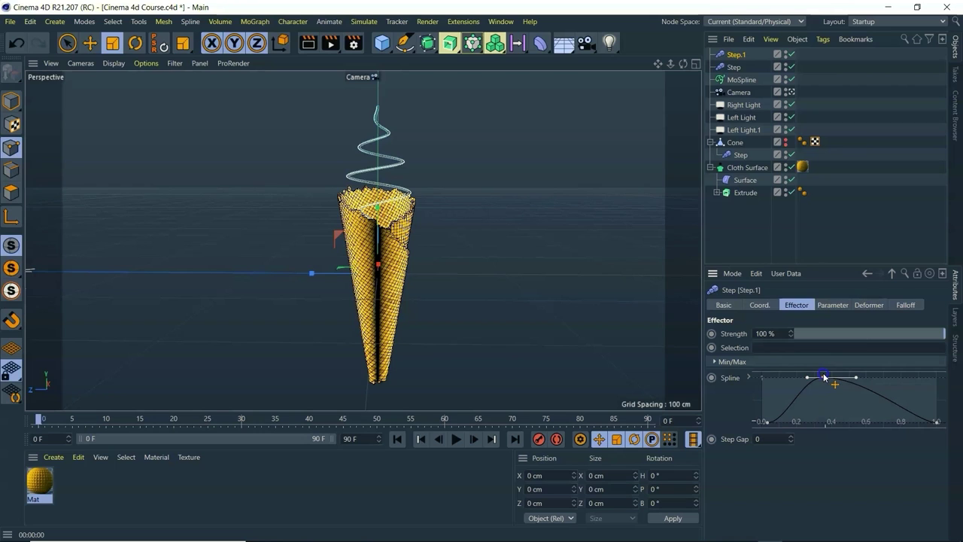
left_click_drag(806, 379, 822, 432)
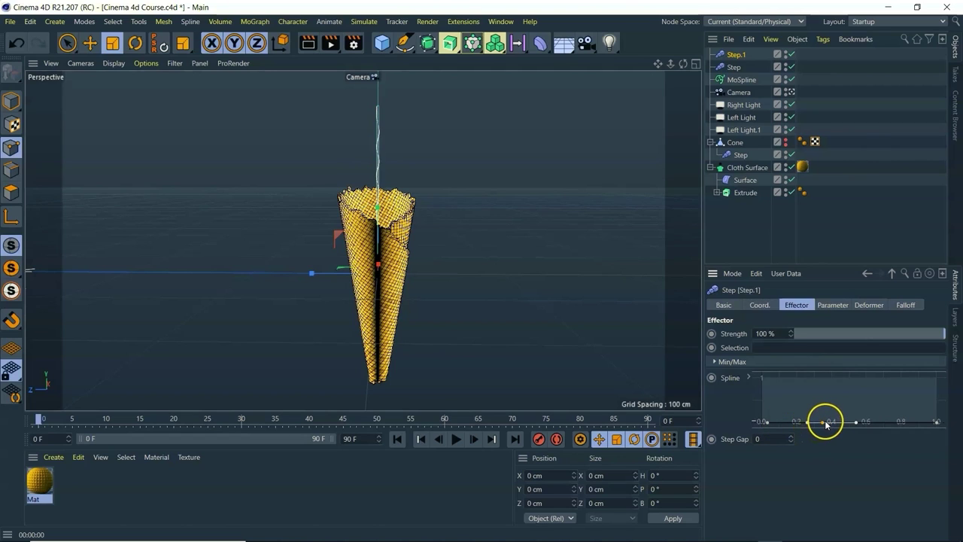
left_click_drag(822, 420, 815, 373)
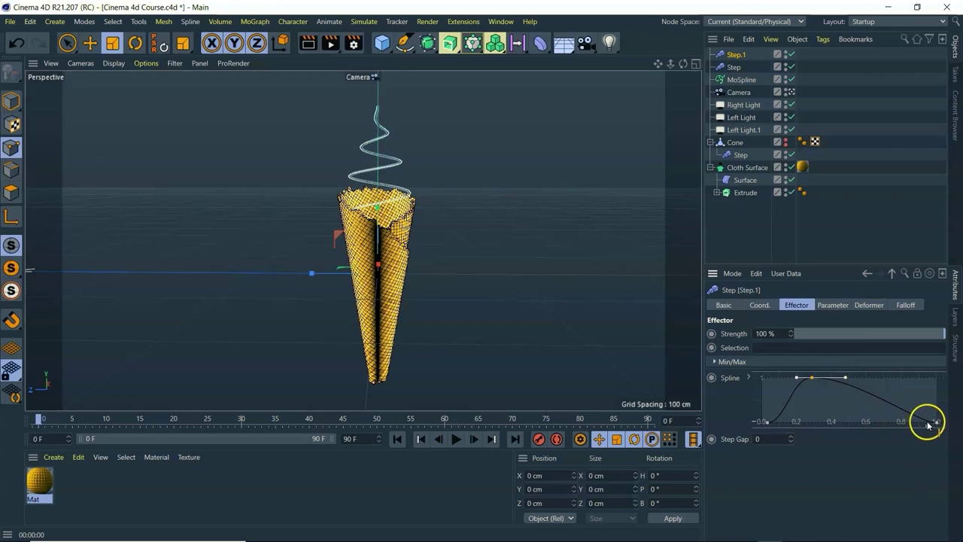
mouse_move(922, 424)
left_mouse_down("ctrl")
mouse_move(913, 389)
mouse_move(911, 409)
left_mouse_up("ctrl")
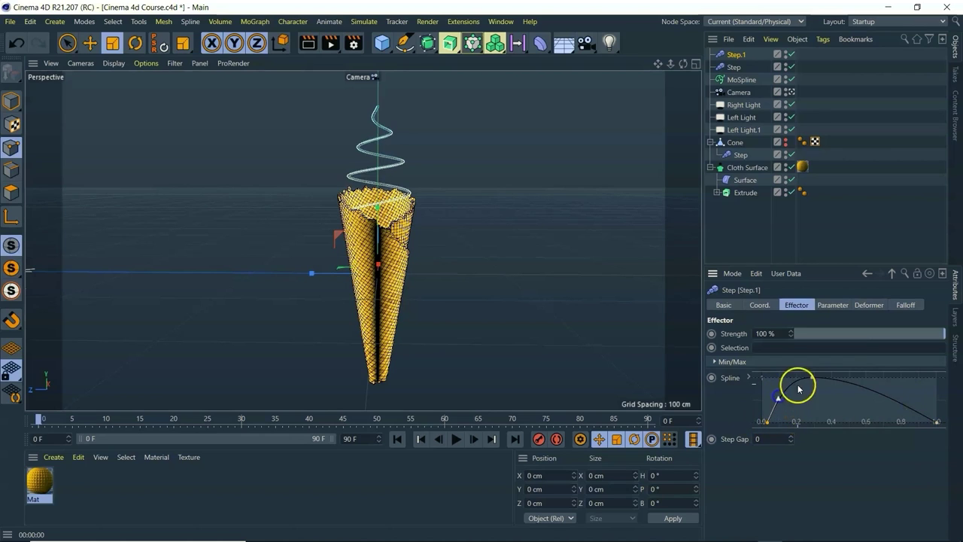
mouse_move(811, 378)
left_mouse_down()
mouse_move(802, 382)
mouse_move(849, 385)
mouse_move(804, 383)
mouse_move(819, 385)
left_mouse_up()
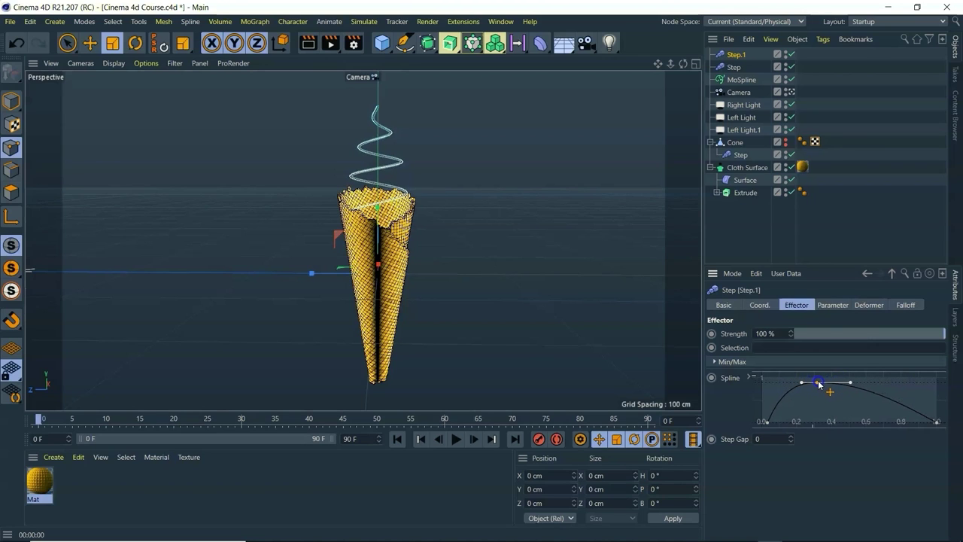
left_click(792, 93)
left_click_drag(682, 63, 481, 271)
left_click_drag(668, 68, 481, 268)
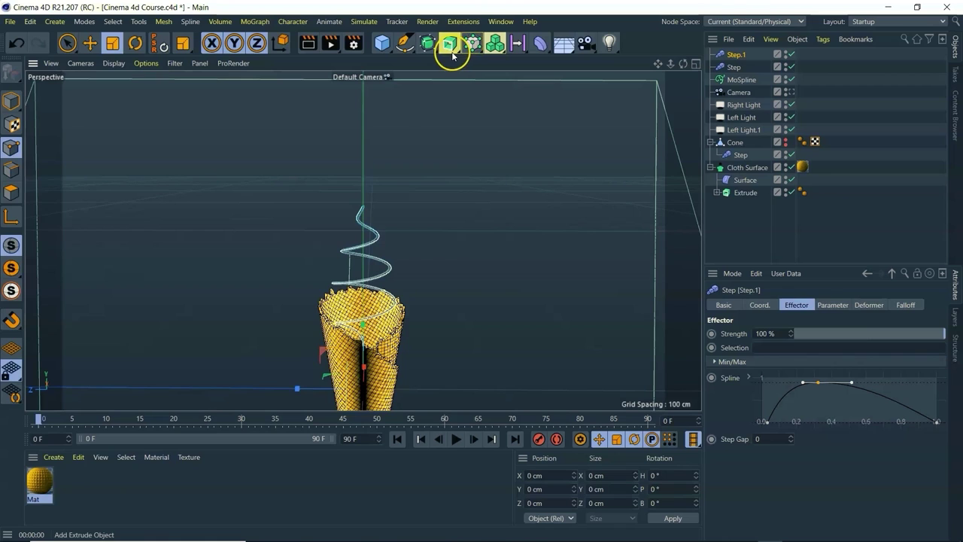
Step: Add a Star spline with 17 cm inner radius, 10 cm outer radius and 7 points
left_click(404, 48)
left_click(598, 60)
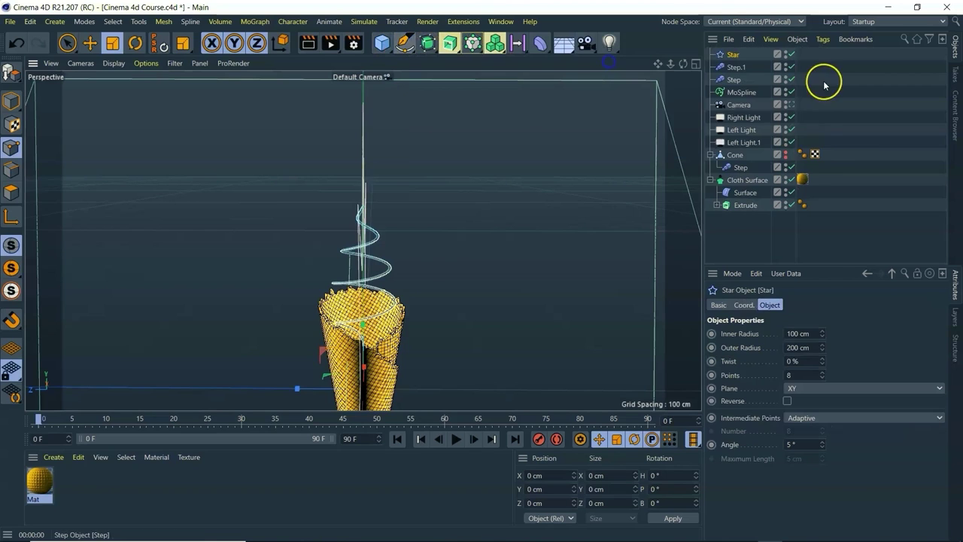
left_click(815, 334)
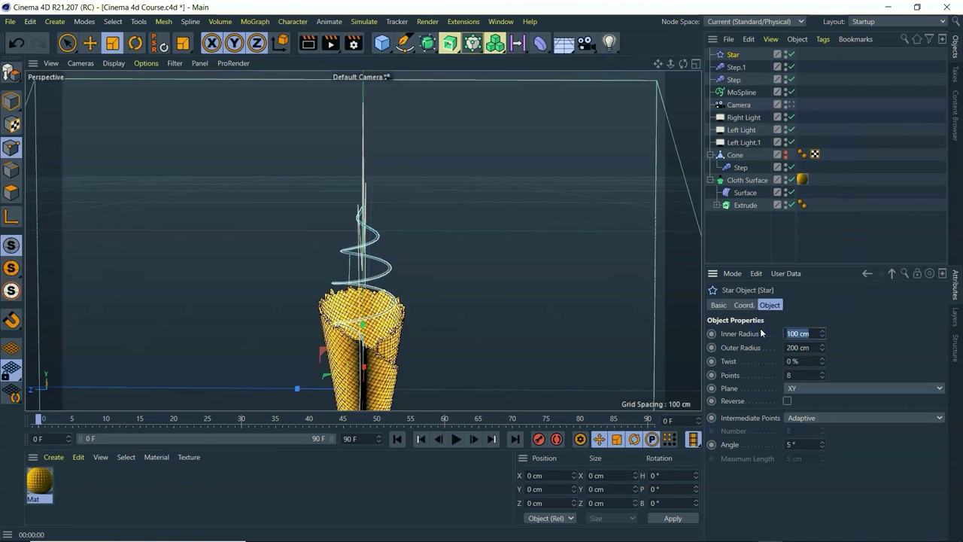
type("17")
key("Tab")
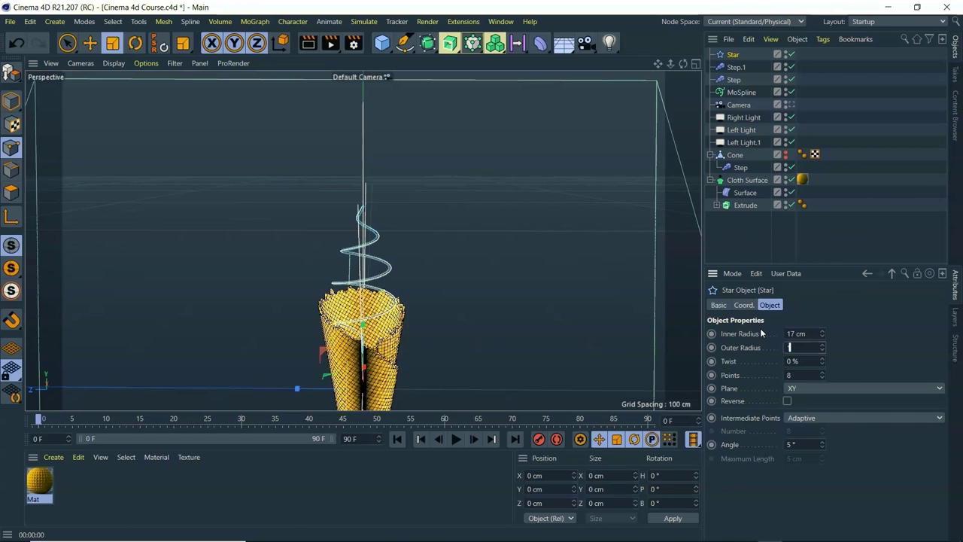
key("Tab")
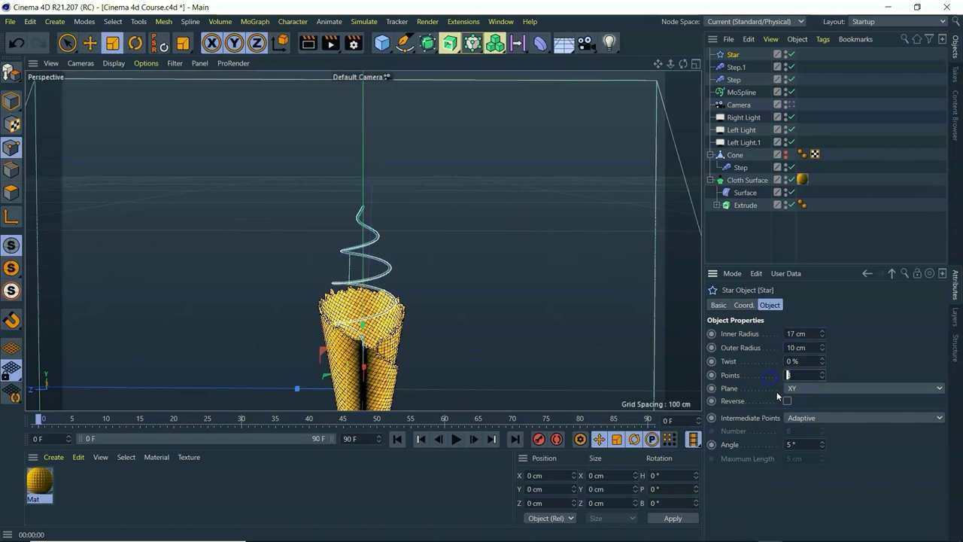
type("7")
key("Return")
Step: Add a Sweep object from the generators flyout
left_click_drag(669, 66, 447, 269)
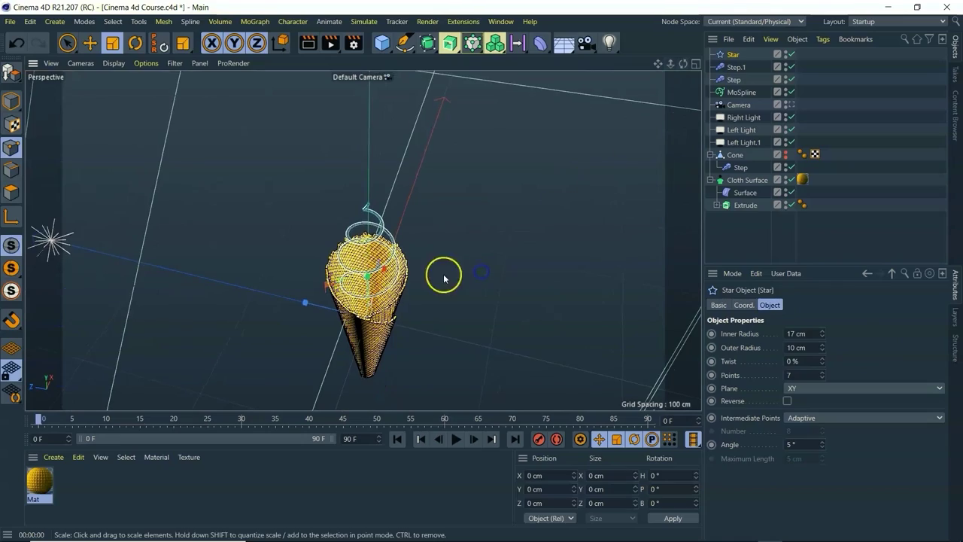
scroll(368, 340, "up", 10)
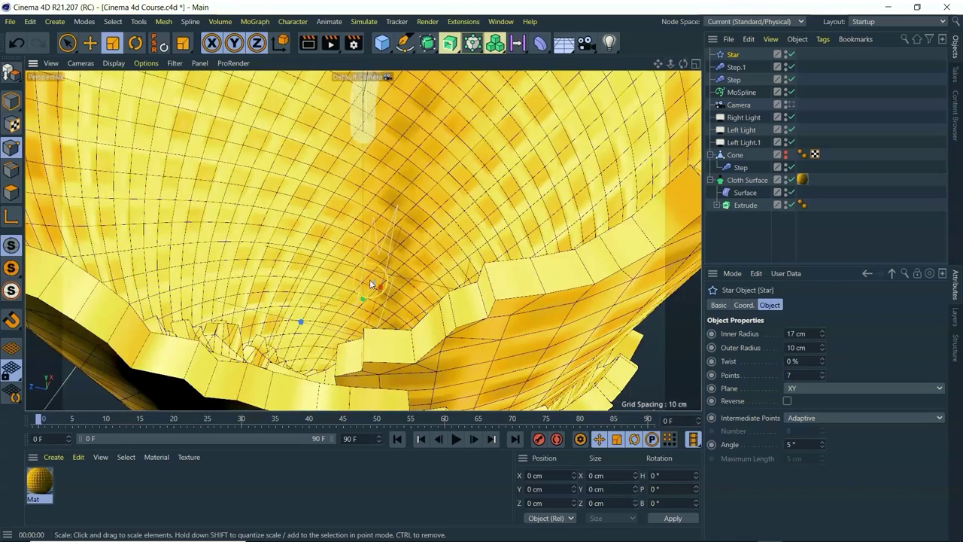
scroll(369, 285, "down", 10)
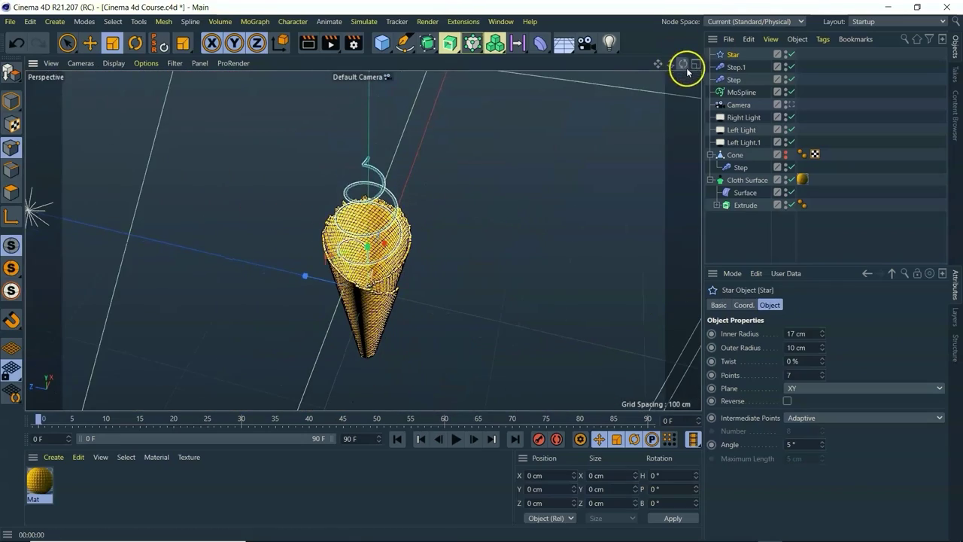
left_click_drag(658, 63, 628, 79)
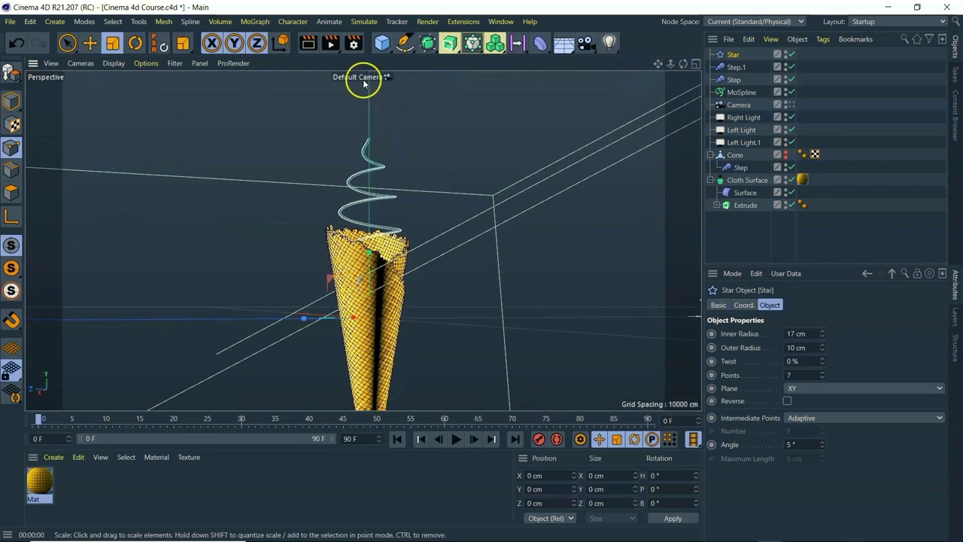
left_click_drag(449, 43, 498, 125)
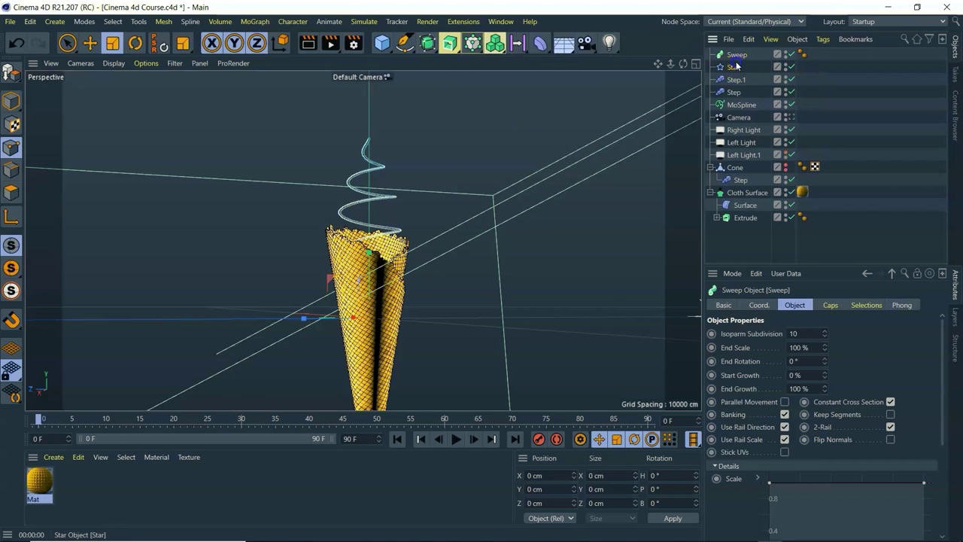
Step: Place the Star and then the MoSpline inside the Sweep object
left_click_drag(739, 57, 739, 59)
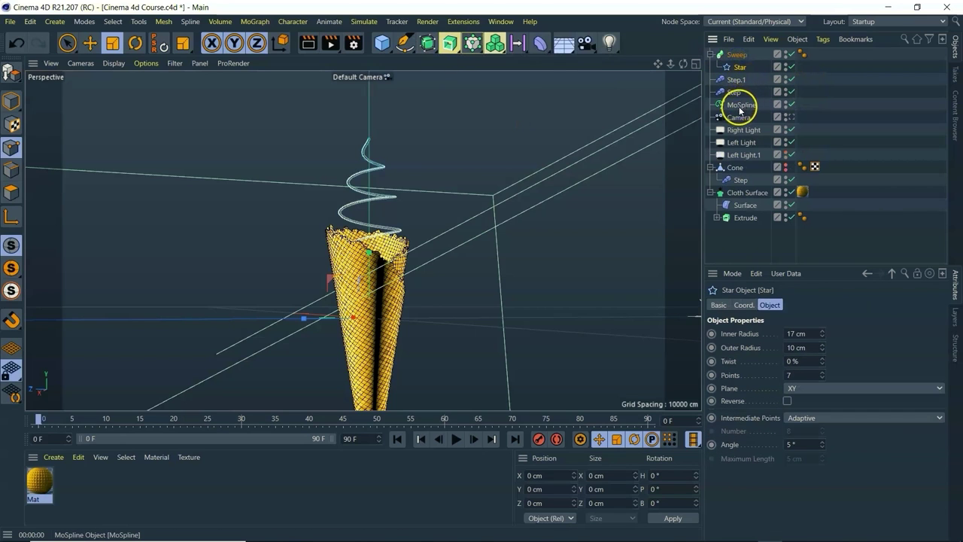
left_click(739, 108)
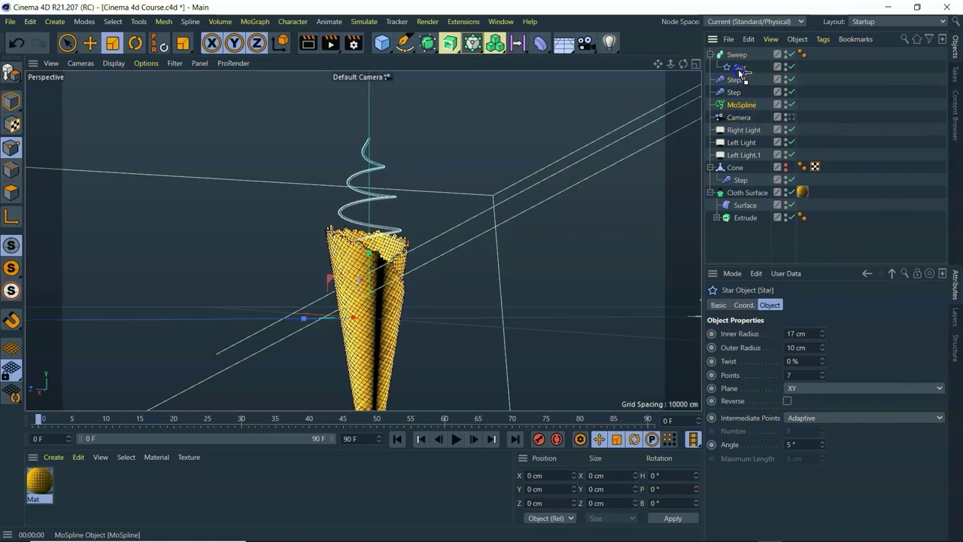
left_click_drag(739, 71, 662, 75)
scroll(444, 271, "up", 5)
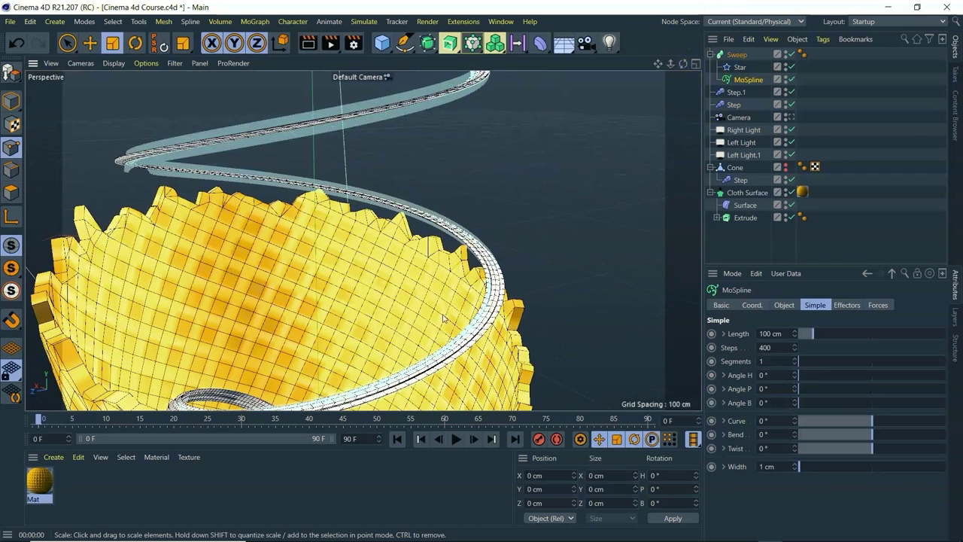
left_click_drag(444, 319, 338, 172, "alt")
scroll(336, 173, "down", 5)
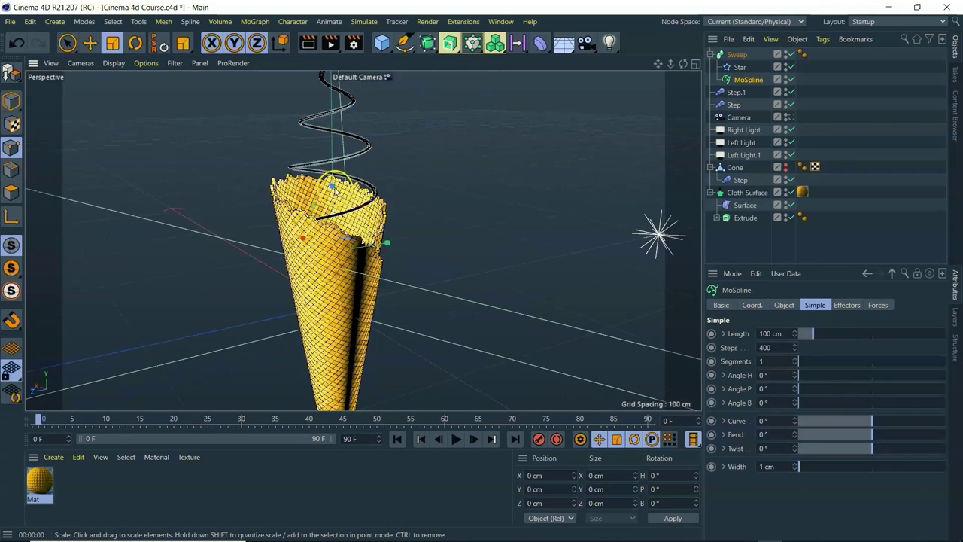
scroll(338, 173, "up", 3)
left_click_drag(670, 64, 662, 69)
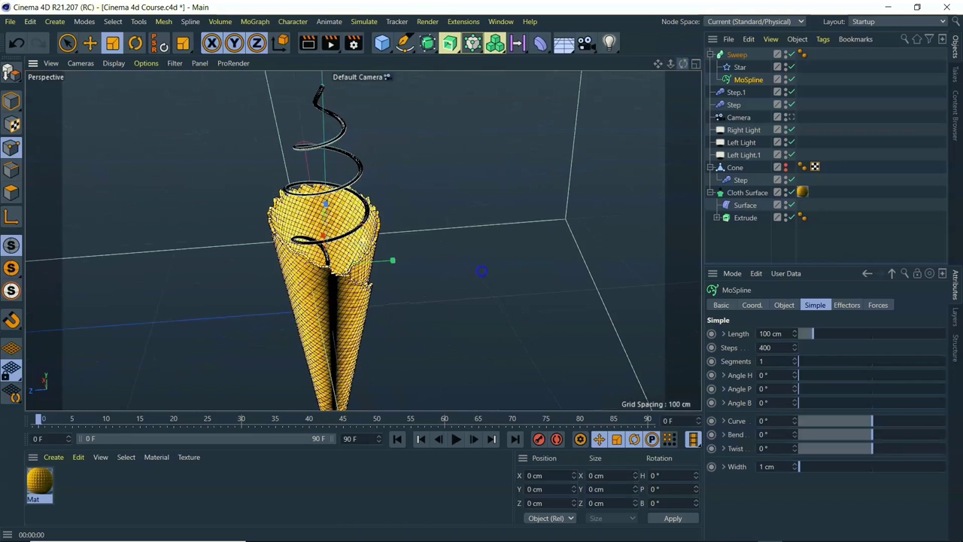
left_click_drag(662, 69, 604, 132)
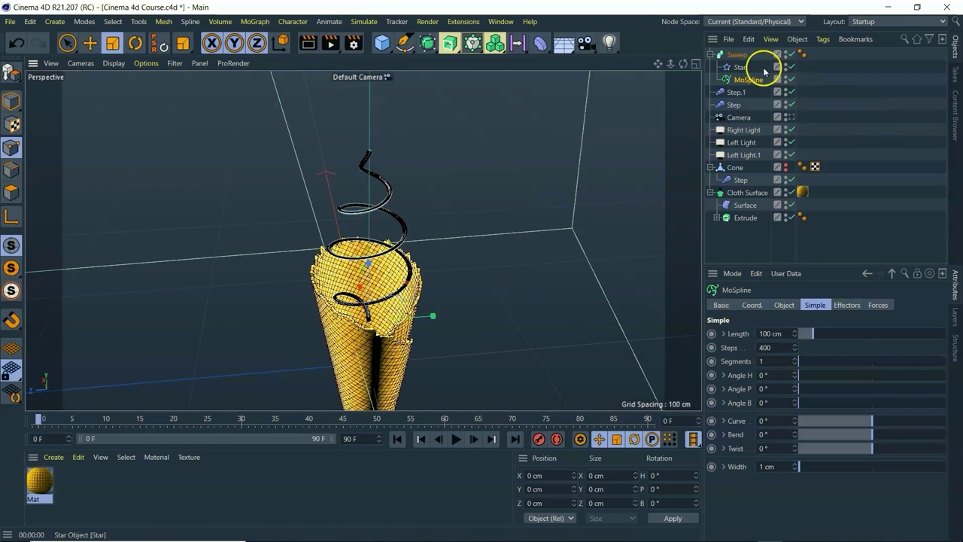
Step: Widen the MoSpline into a thick swirl and turn off the Sweep's Use Rail Direction and Use Rail Scale
left_click(738, 56)
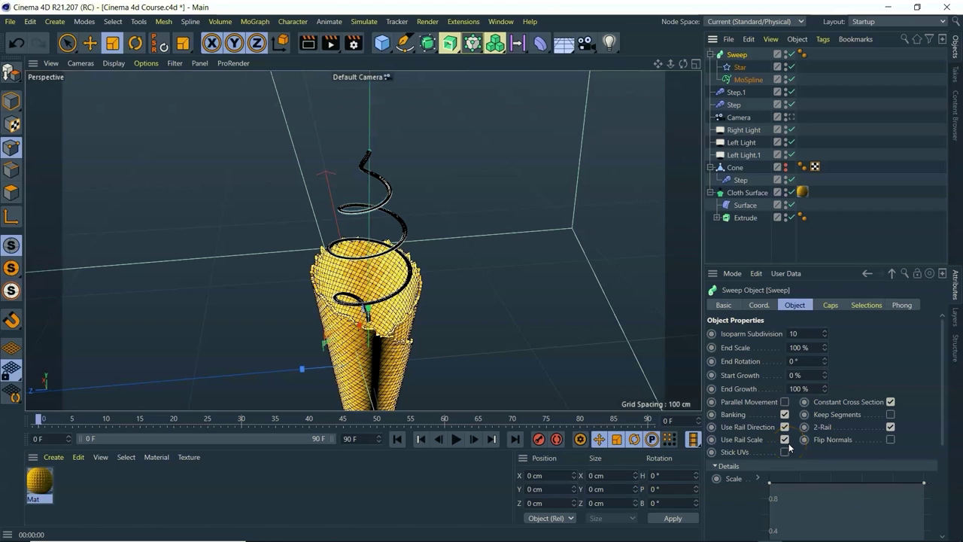
left_click(742, 80)
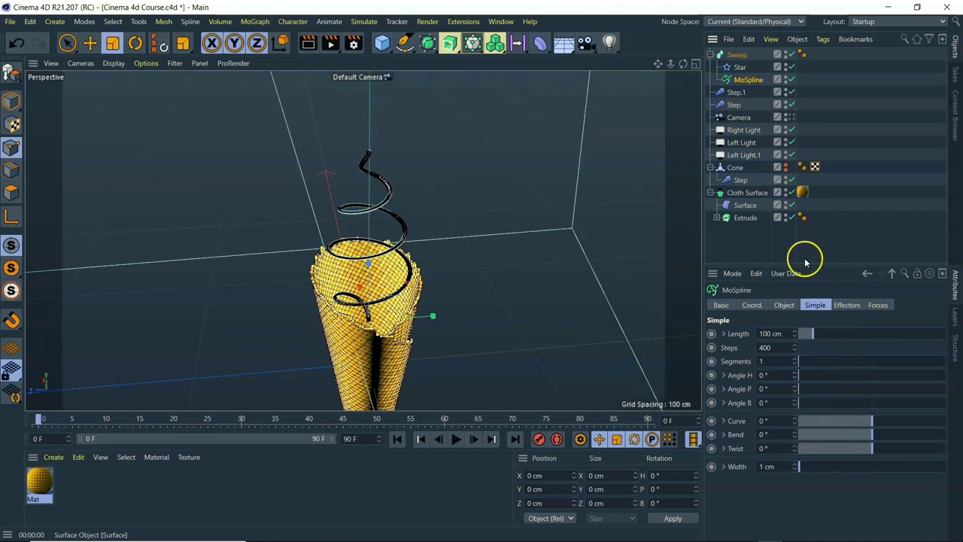
left_click_drag(802, 467, 830, 483)
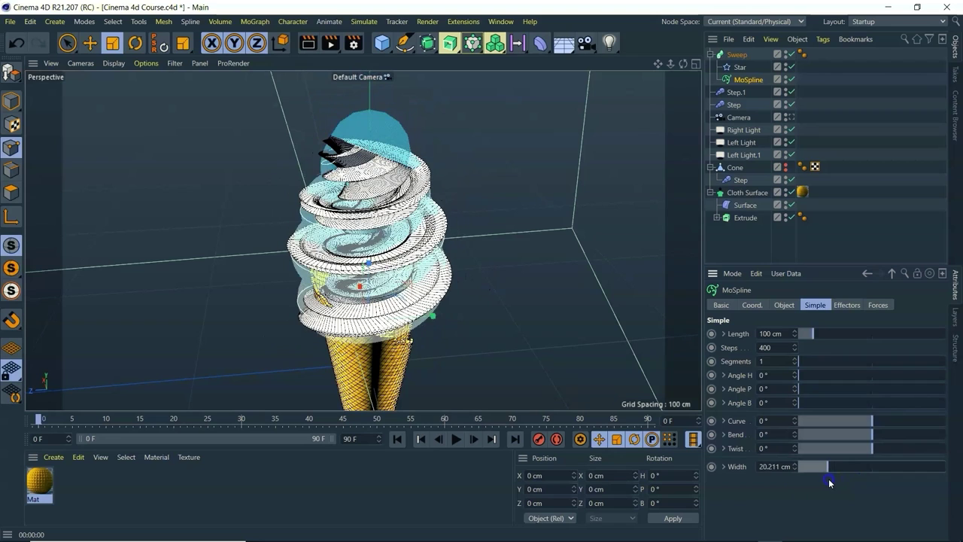
left_click(738, 55)
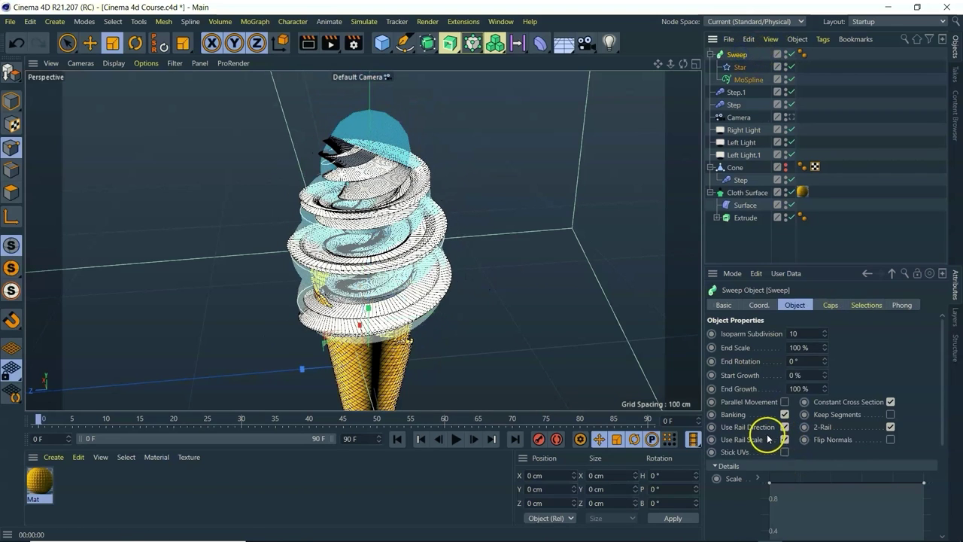
left_click(785, 428)
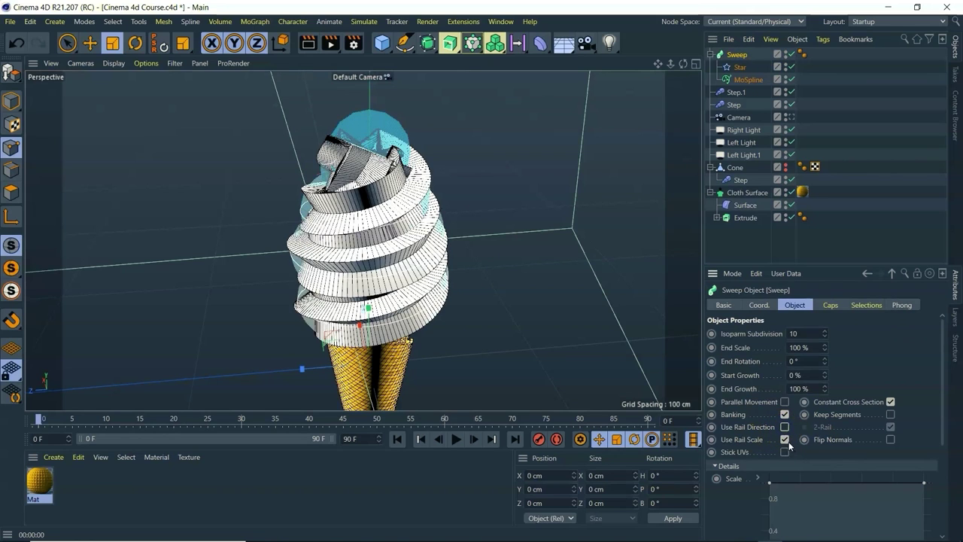
left_click(785, 440)
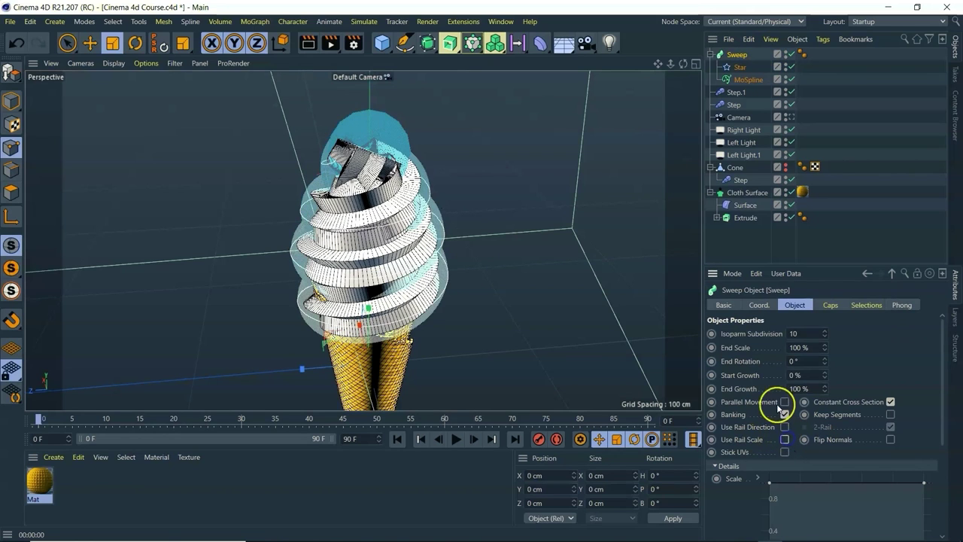
left_click_drag(482, 271, 482, 273)
Step: Narrow the MoSpline width, keep Rail Direction and Rail Scale off, and view through the Camera
left_click(752, 81)
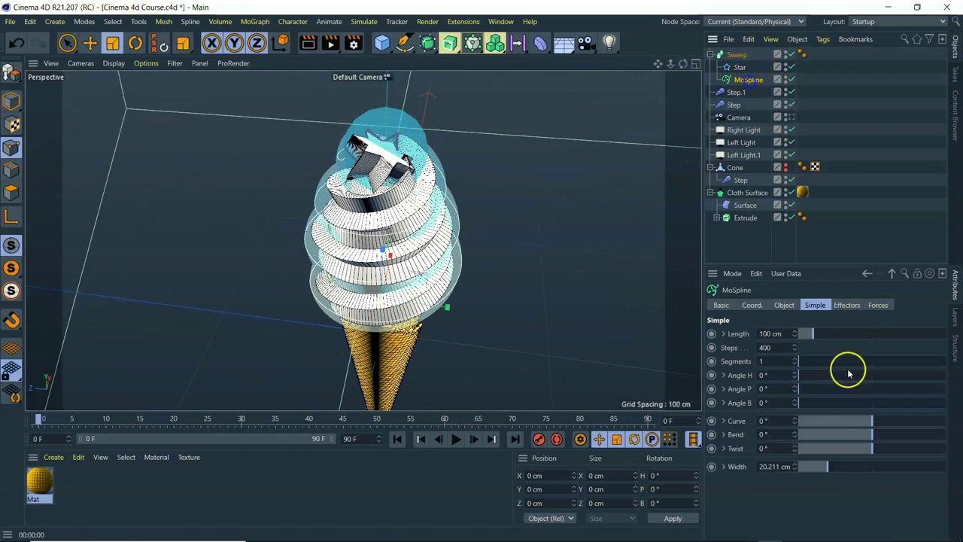
mouse_move(840, 464)
left_mouse_down()
mouse_move(820, 474)
mouse_move(823, 467)
left_mouse_up()
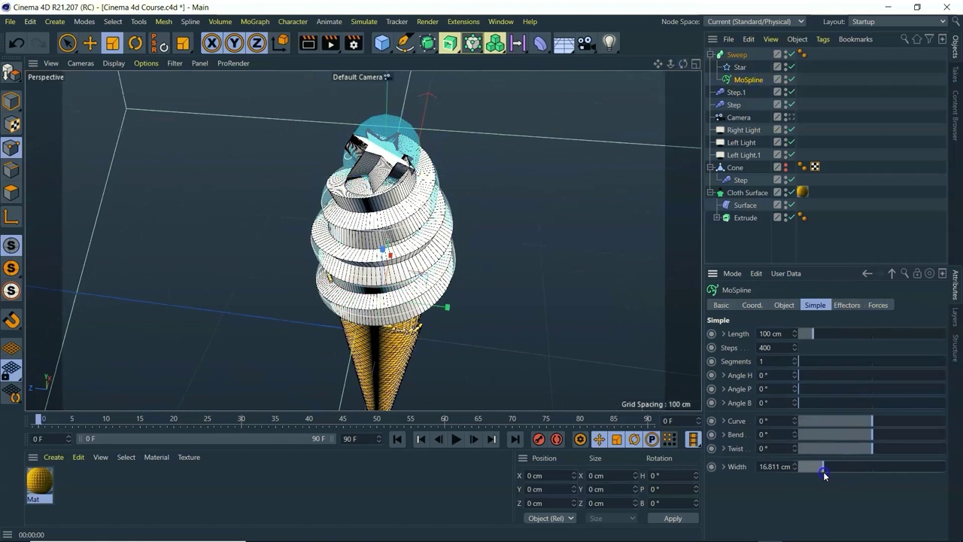
left_click(738, 54)
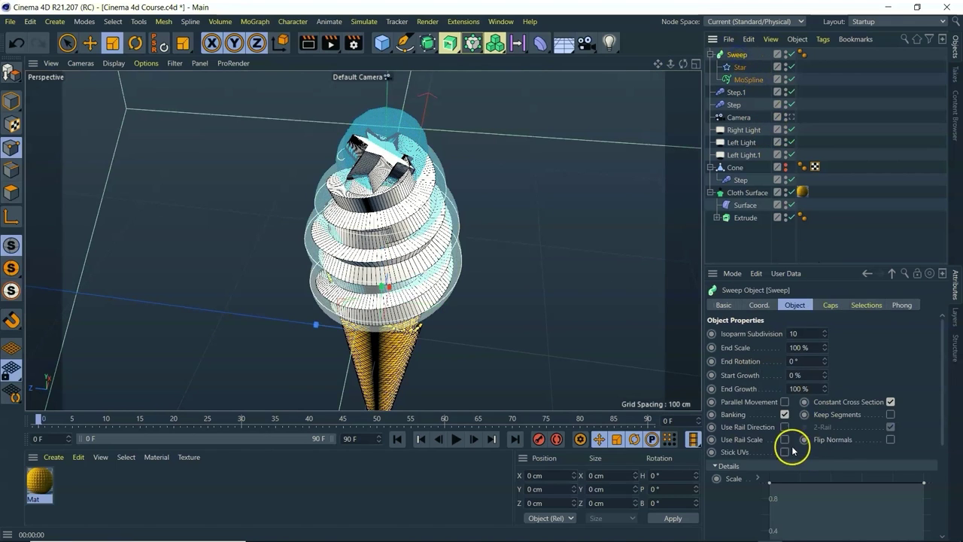
left_click(784, 427)
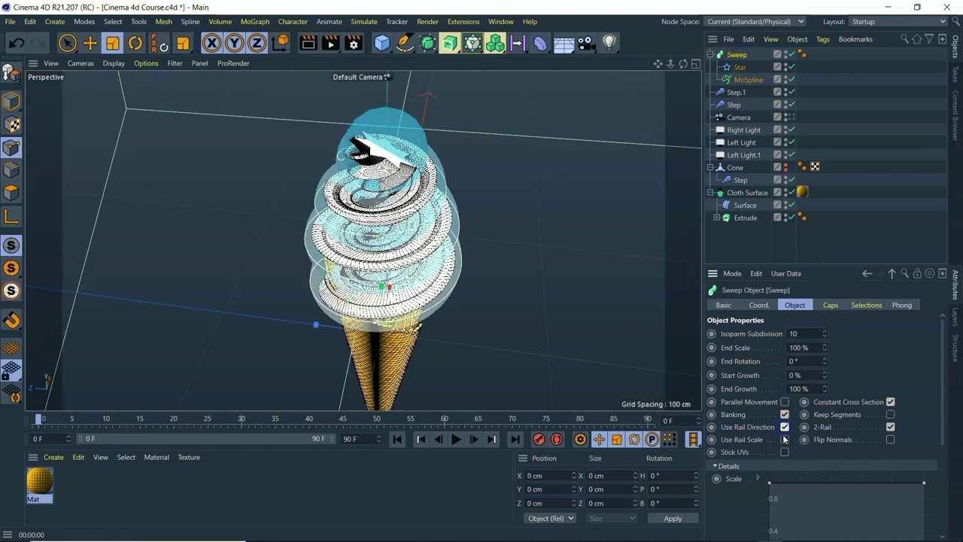
left_click(745, 80)
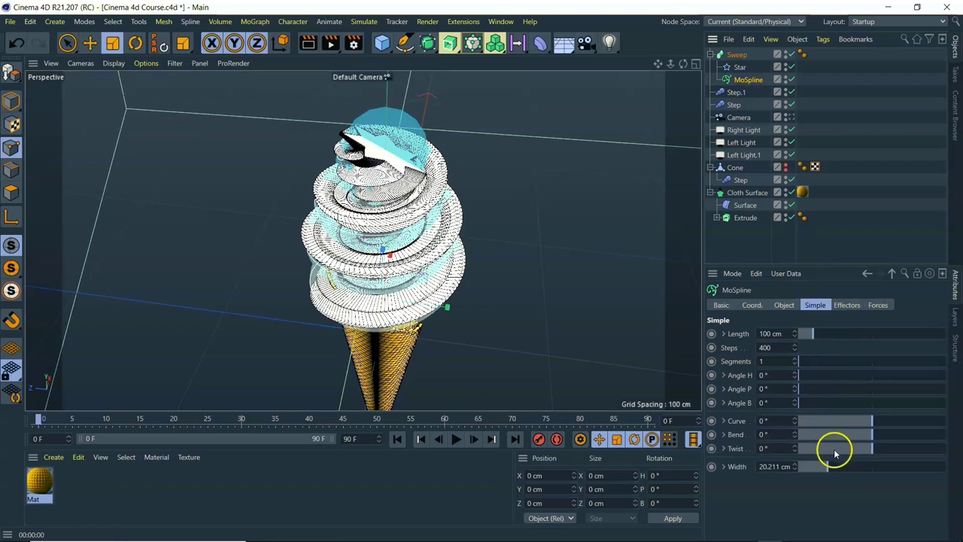
left_click_drag(826, 467, 821, 471)
left_click(737, 55)
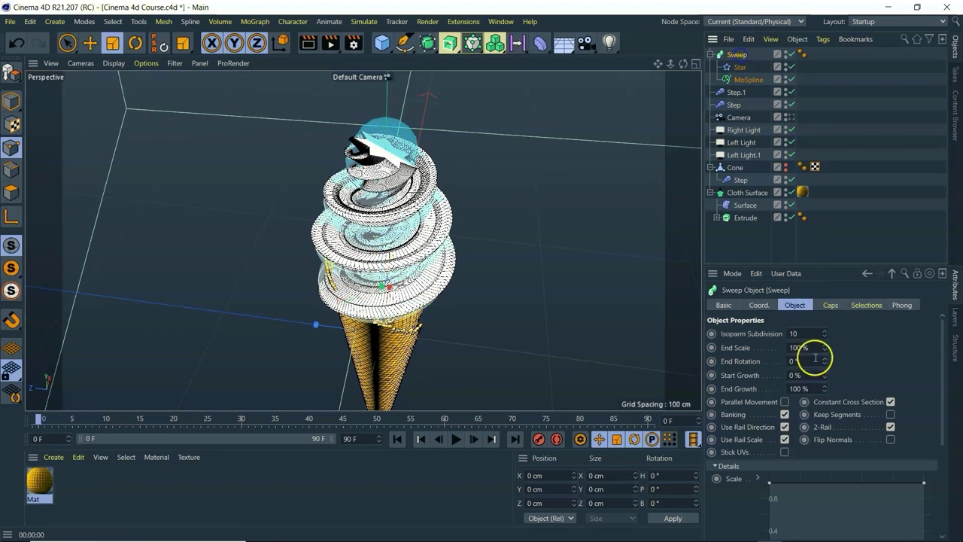
left_click(785, 427)
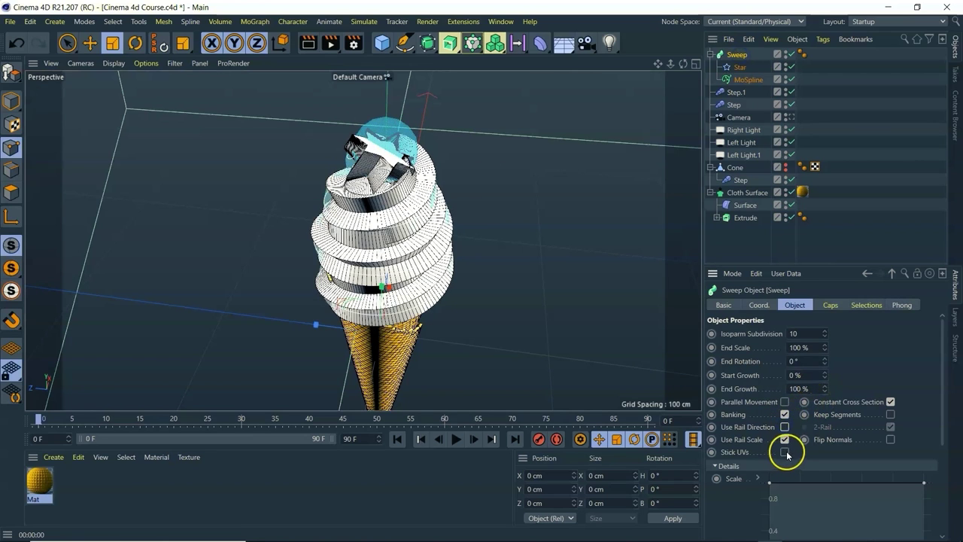
left_click(785, 439)
left_click_drag(682, 64, 662, 69)
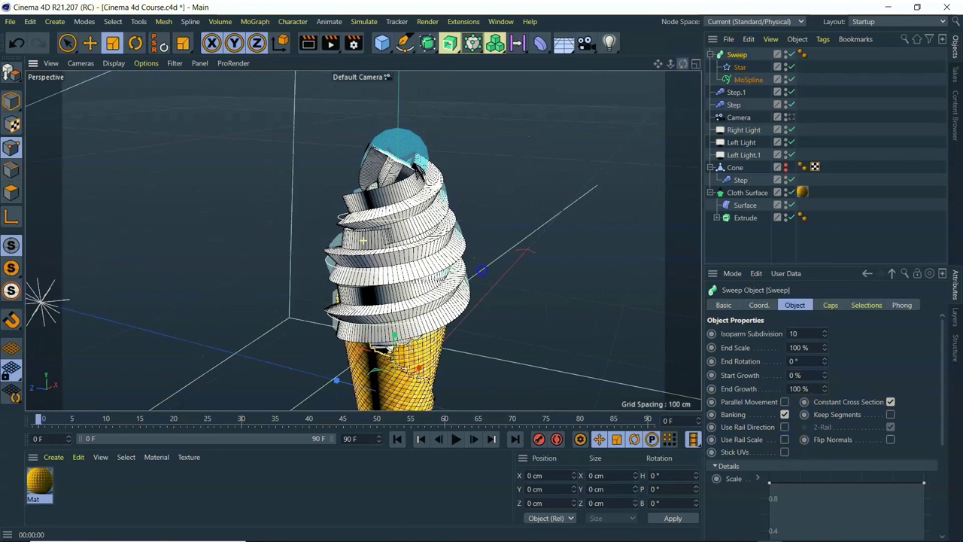
left_click(792, 118)
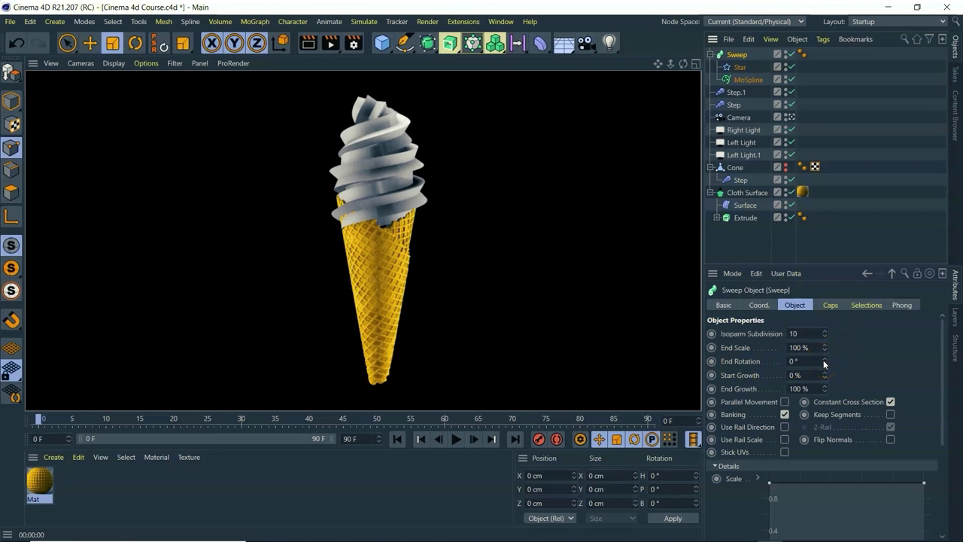
Step: Set the Sweep's End Rotation to 863° and render a Ctrl+R preview of the twisted swirl
mouse_move(823, 360)
left_mouse_down()
mouse_move(948, 359)
mouse_move(827, 360)
left_mouse_up()
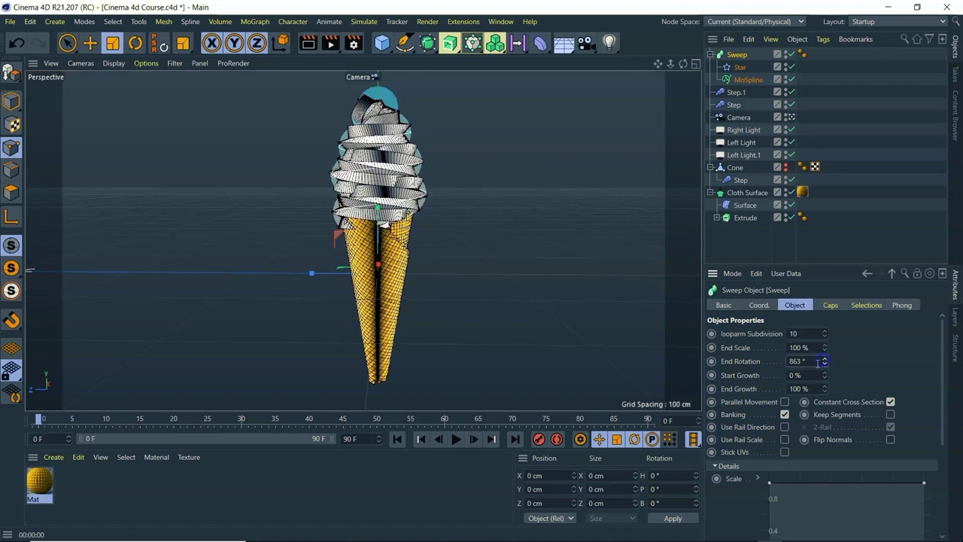
key("ctrl+r")
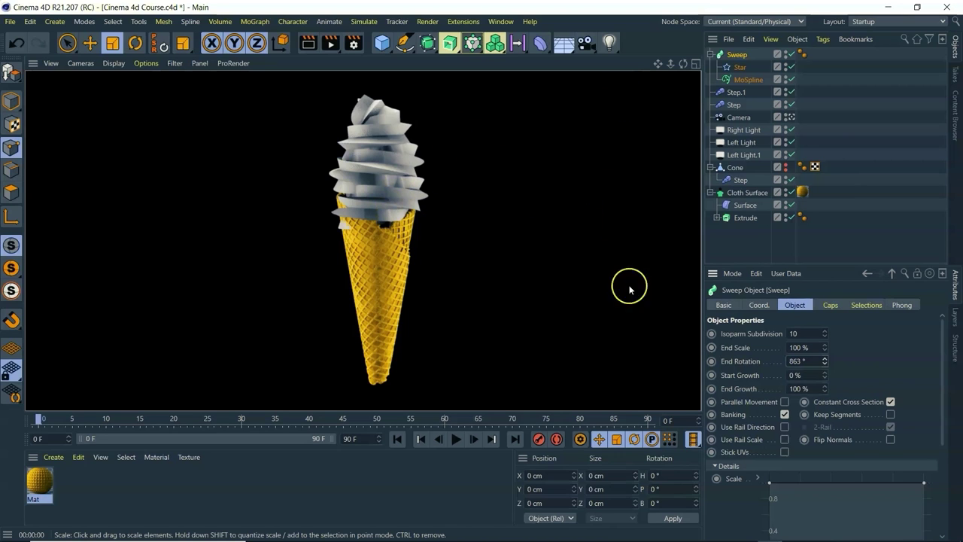
left_click(739, 58)
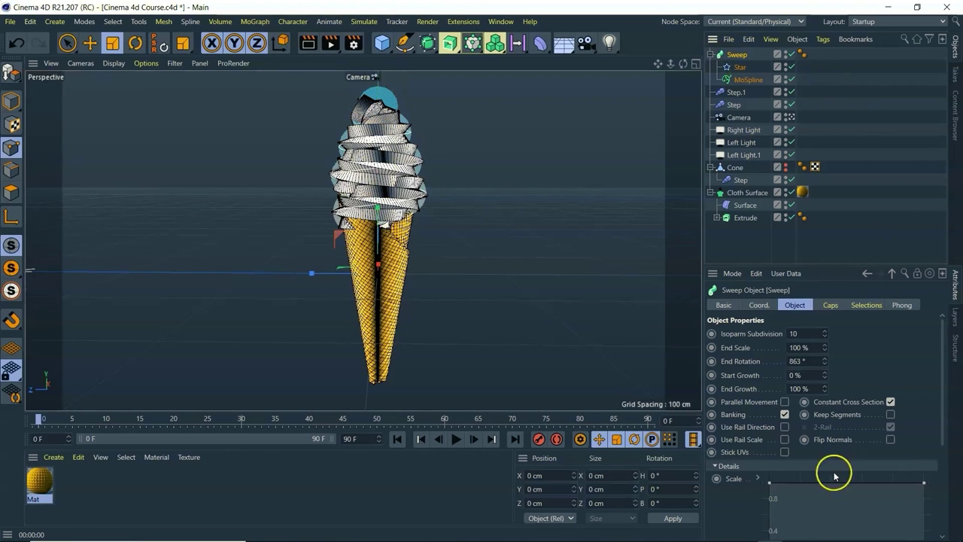
scroll(764, 505, "down", 3)
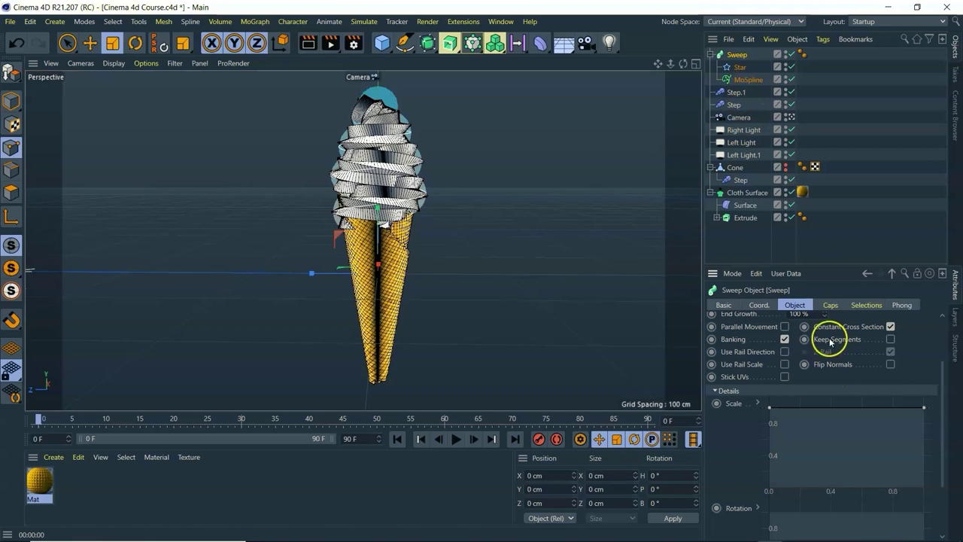
Step: Pull the Sweep's Details Scale curve end down to zero with a rounded falloff, and render-preview it
scroll(735, 486, "up", 3)
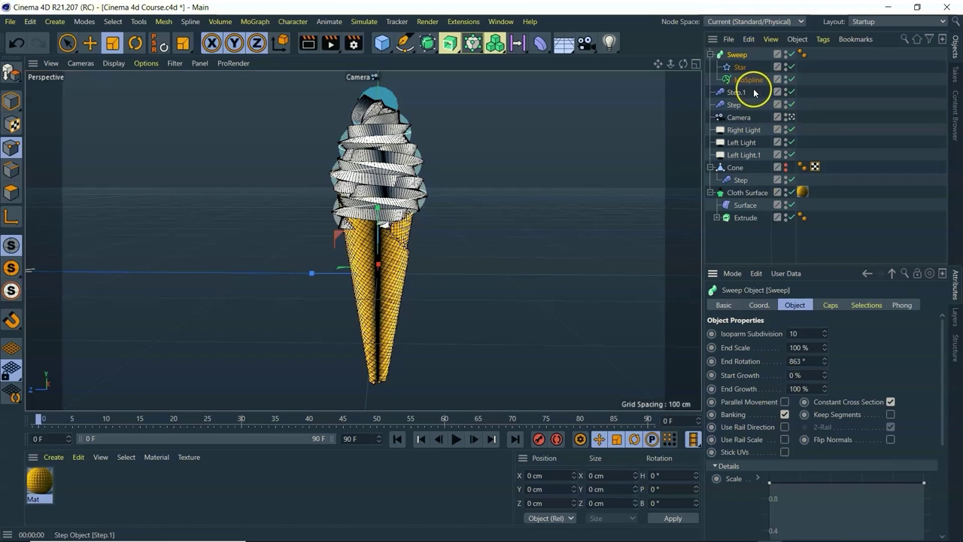
scroll(759, 489, "down", 3)
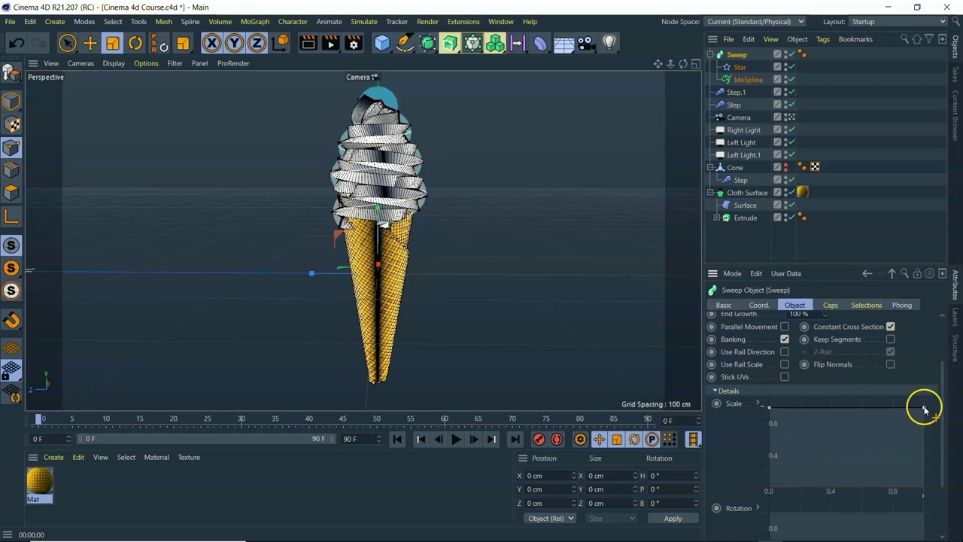
left_click_drag(924, 409, 925, 496)
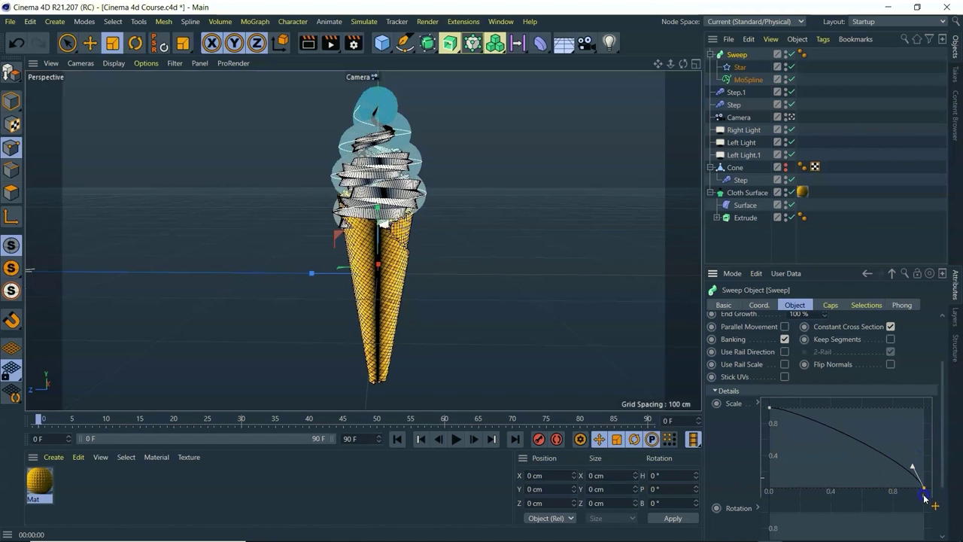
left_click_drag(768, 408, 835, 400)
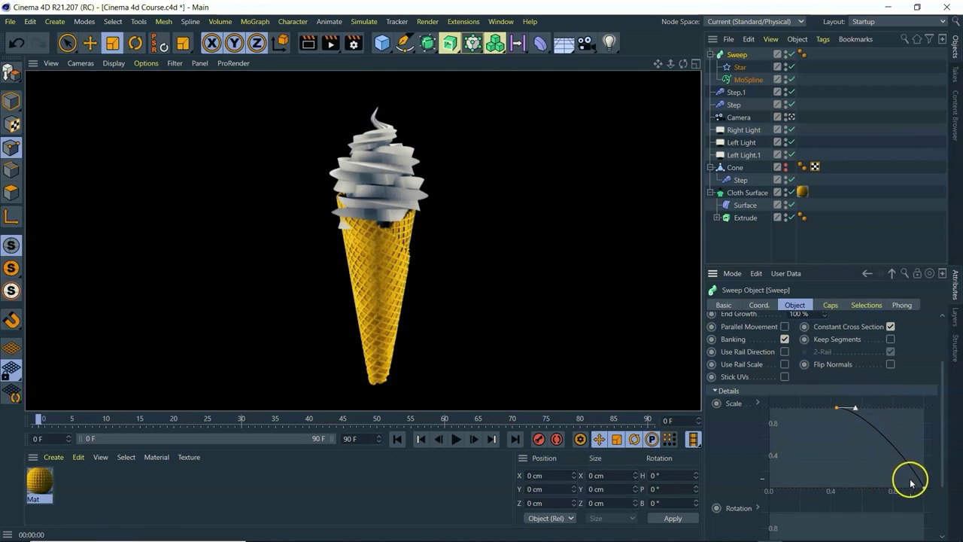
left_click_drag(923, 487, 916, 435)
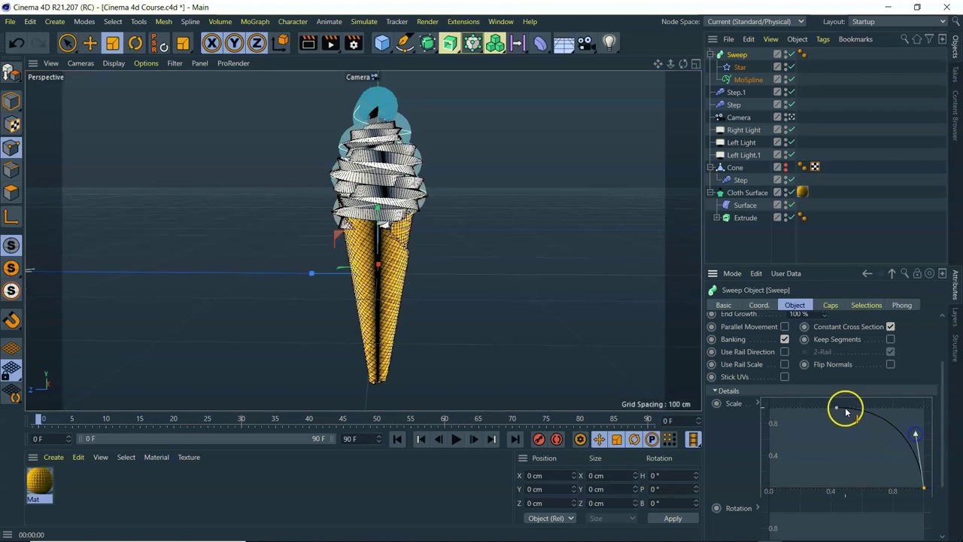
left_click_drag(837, 410, 799, 403)
key("ctrl+r")
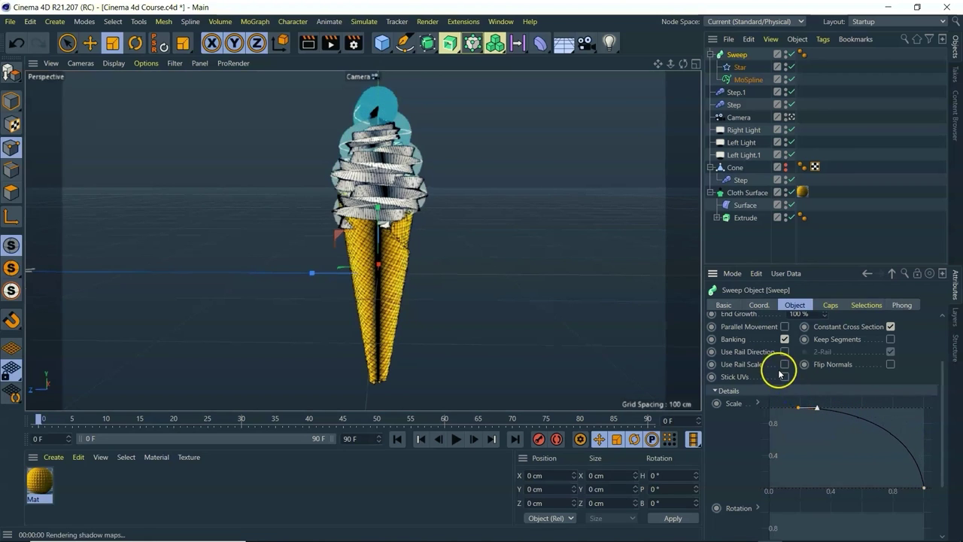
left_click_drag(683, 65, 786, 75)
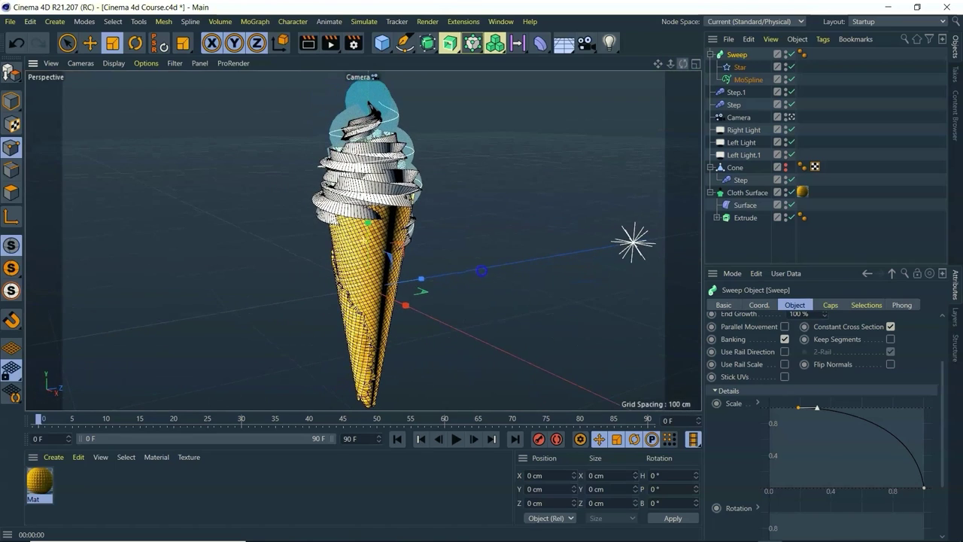
left_click_drag(667, 68, 646, 67)
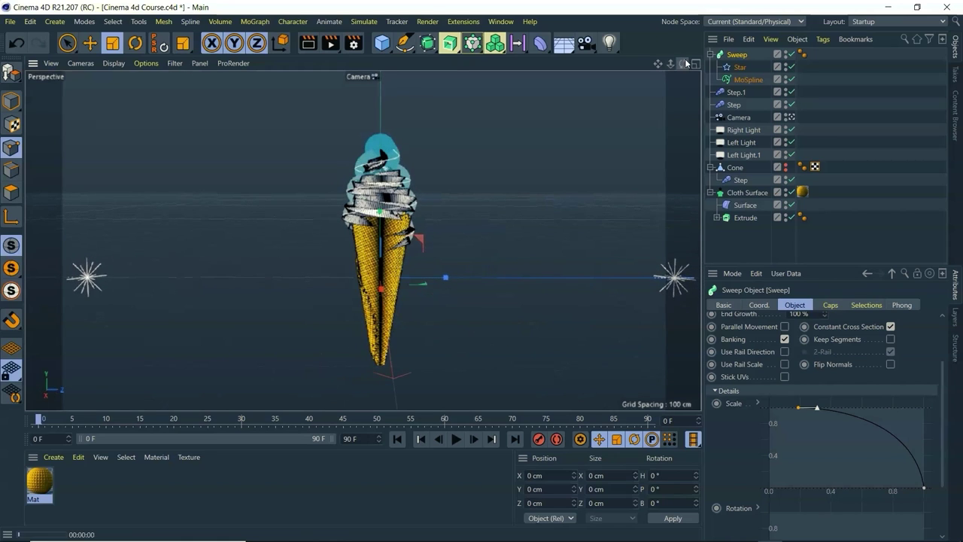
key("ctrl+r")
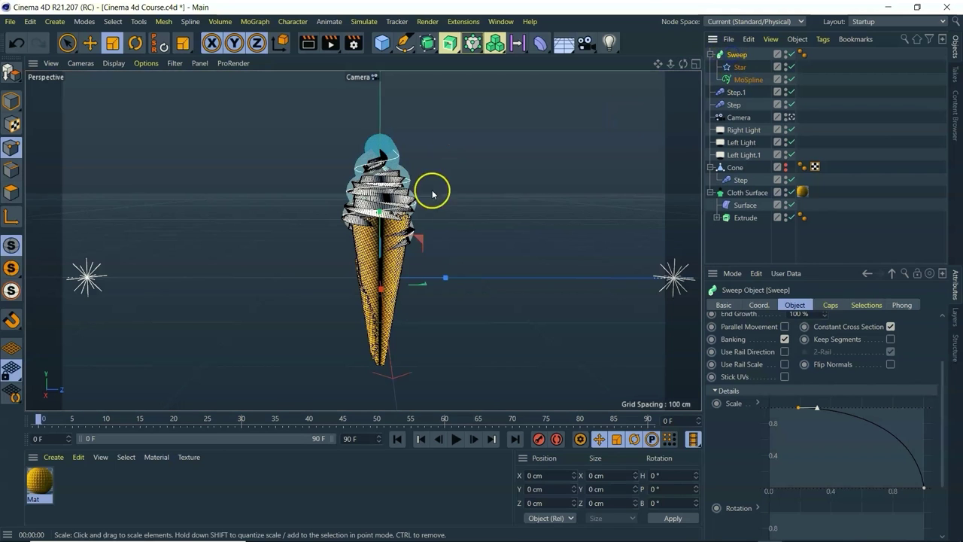
Step: Drag the Sweep slightly up its Y axis with Live Selection and render a preview
left_click(67, 43)
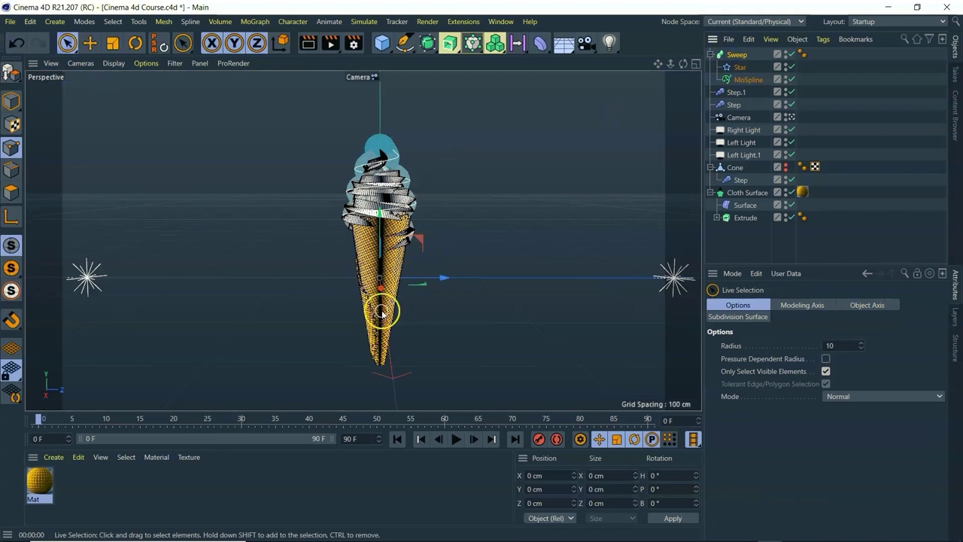
left_click_drag(380, 219, 373, 205)
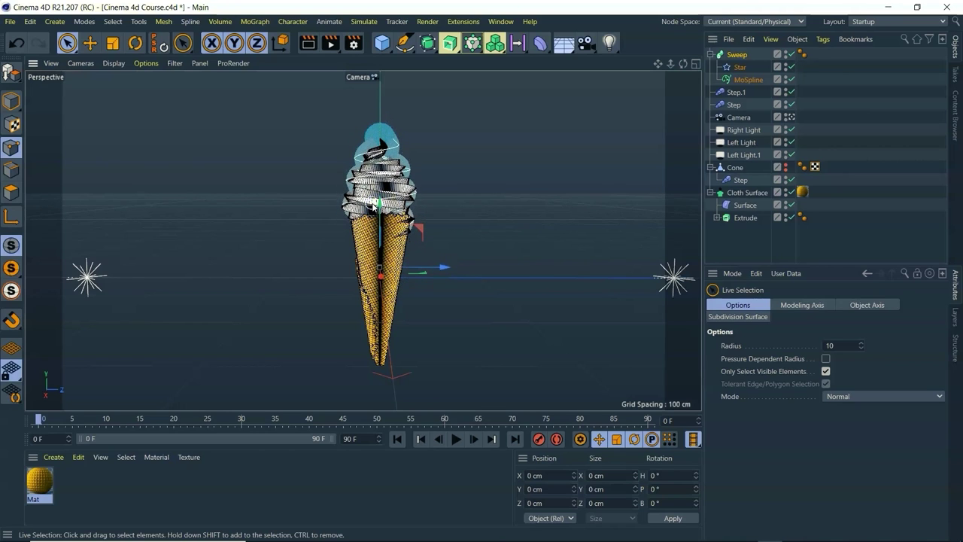
key("ctrl+r")
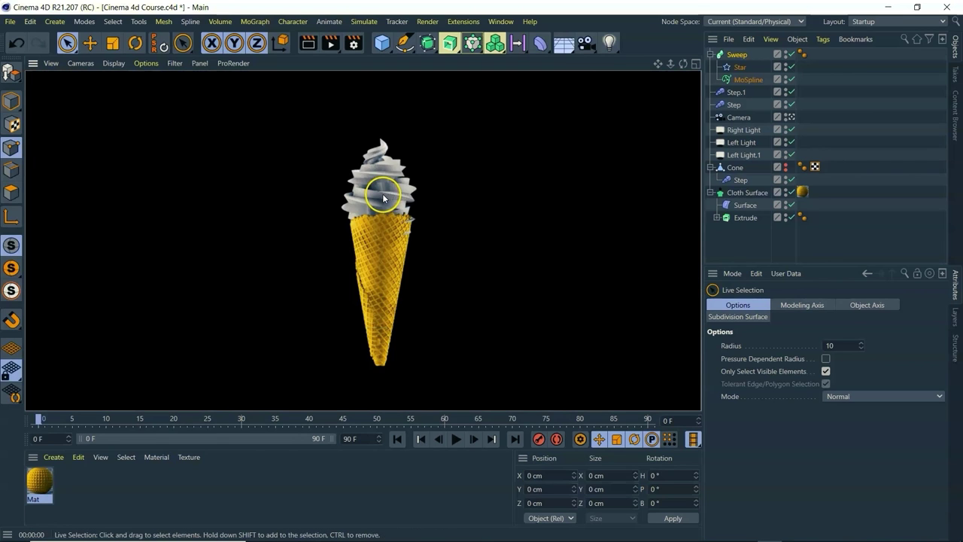
Step: Toggle the scene Camera, orbit around the ice cream and render another preview
left_click(790, 117)
left_click(790, 117)
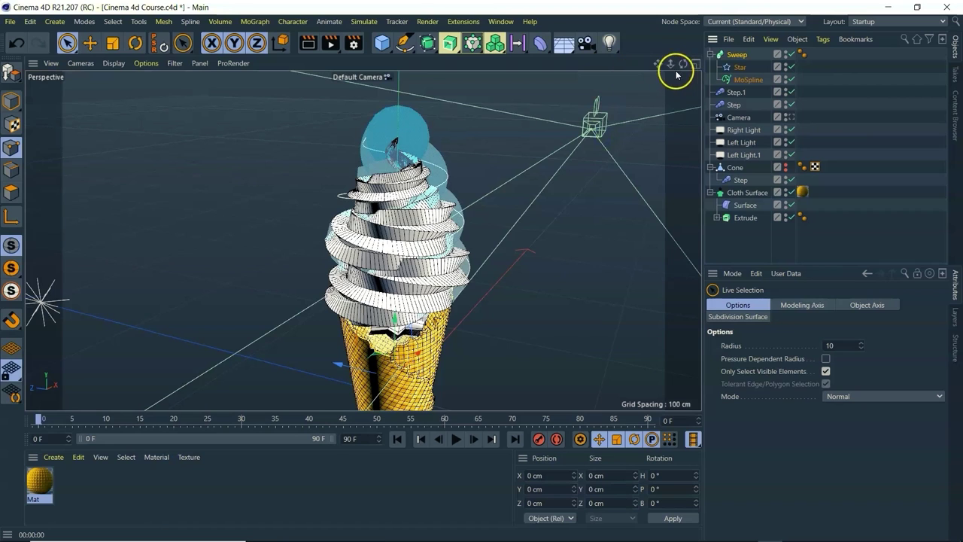
left_click_drag(683, 63, 696, 63)
left_click_drag(482, 271, 680, 64)
key("ctrl+r")
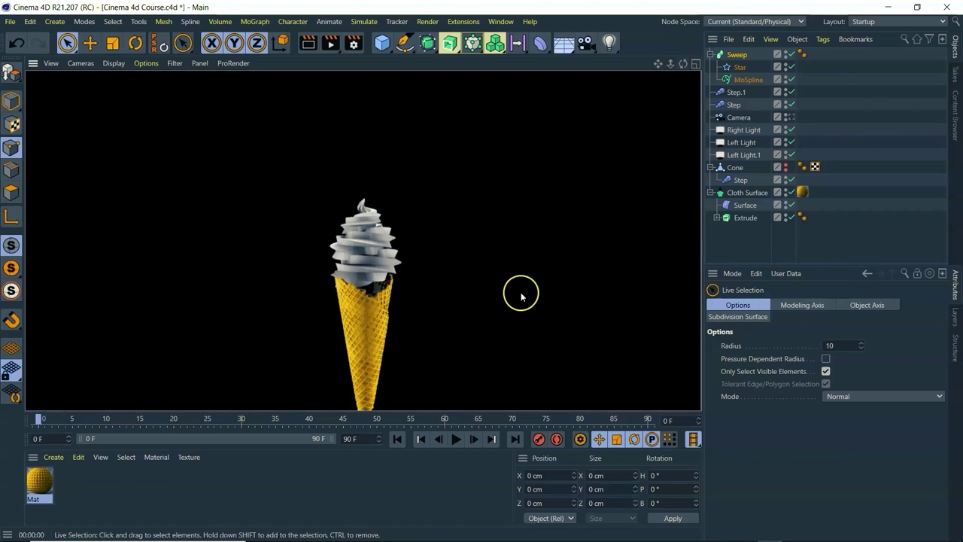
left_click(357, 292)
scroll(362, 293, "up", 10)
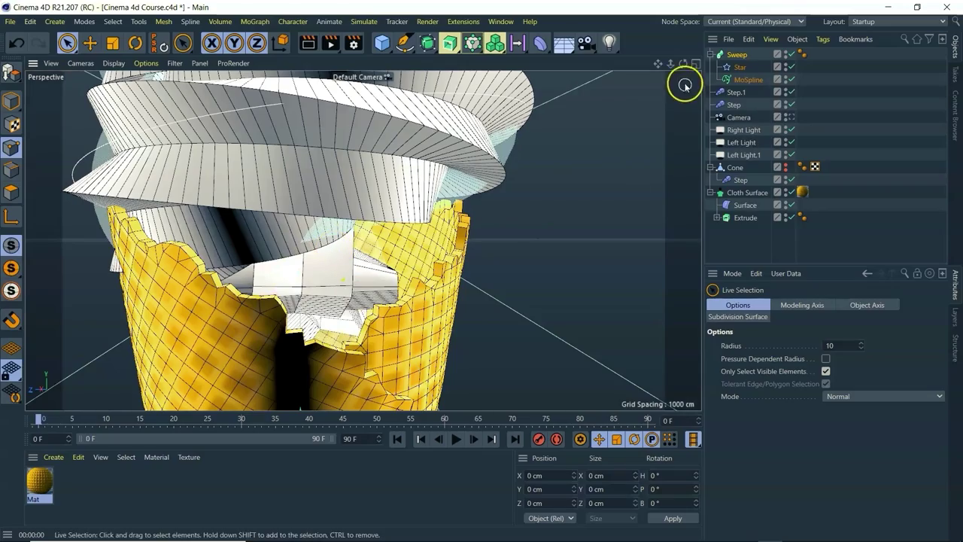
left_click_drag(682, 64, 483, 269)
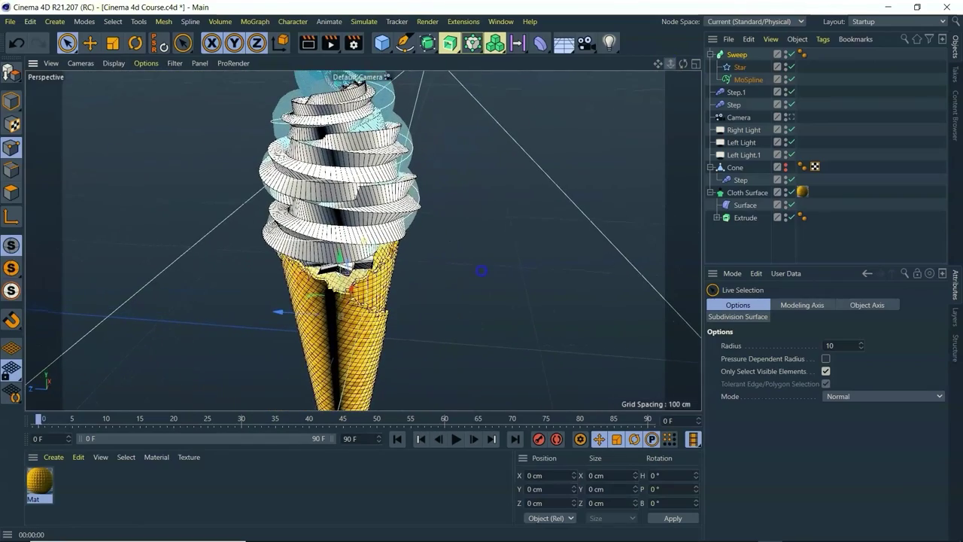
left_click_drag(682, 64, 483, 271)
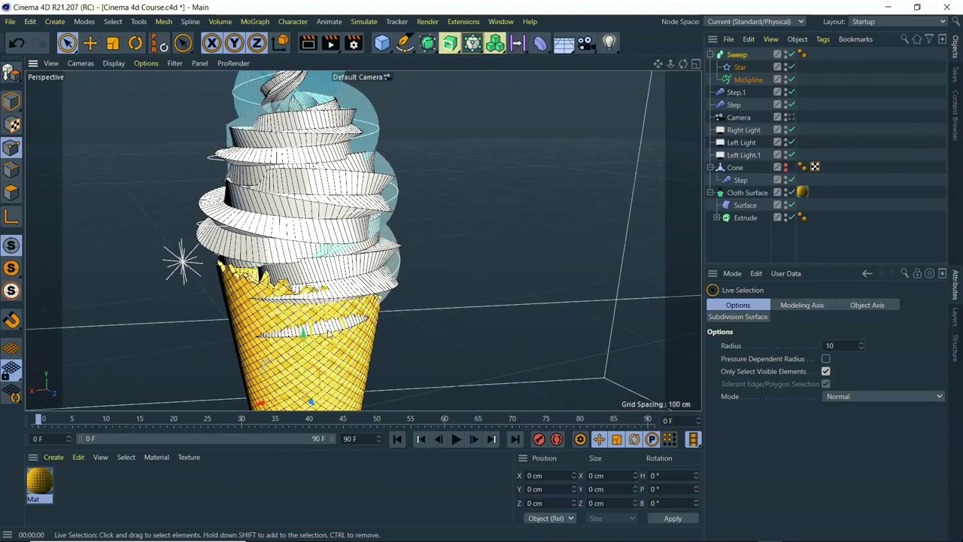
left_click_drag(682, 64, 481, 271)
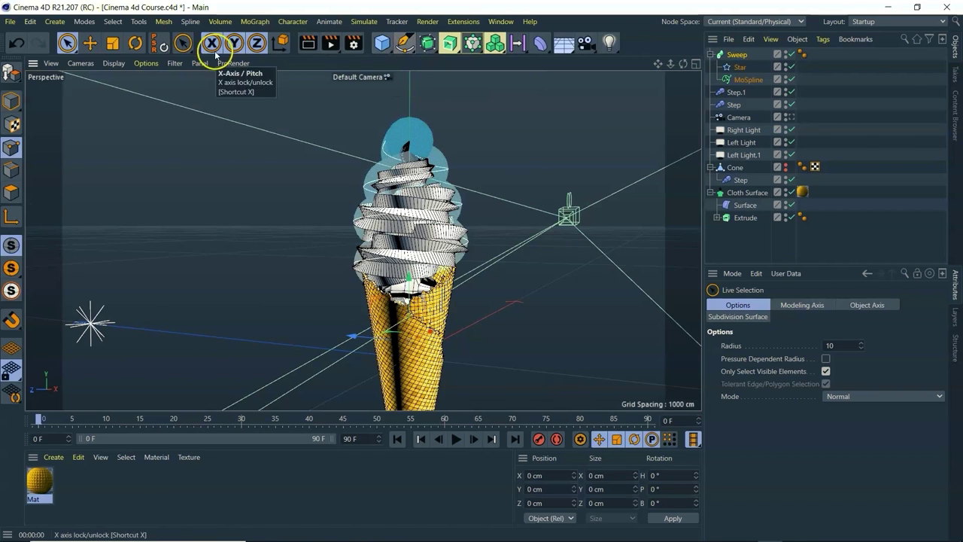
Step: Add a Null and an FFD deformer with Grid Size 80 cm on all axes
left_click(183, 42)
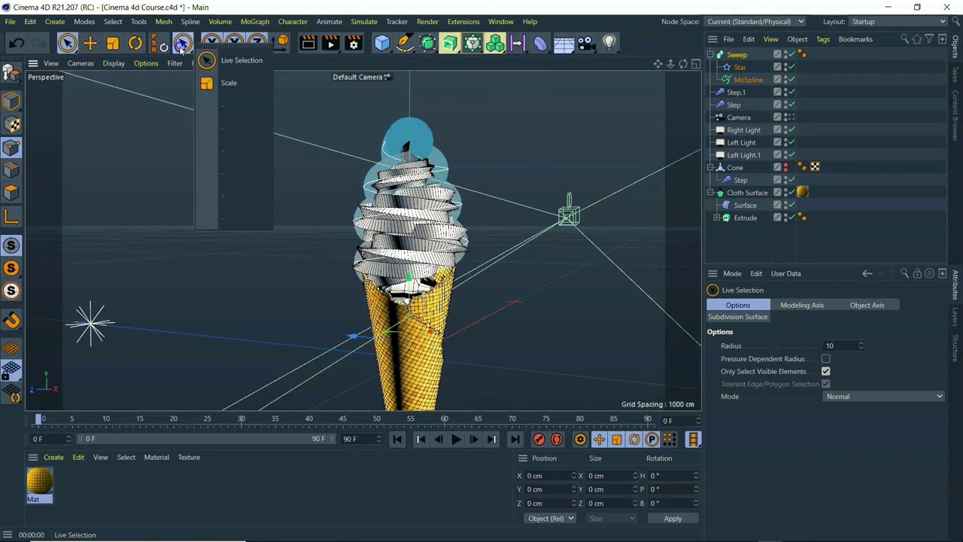
left_click(382, 42)
left_click(410, 66)
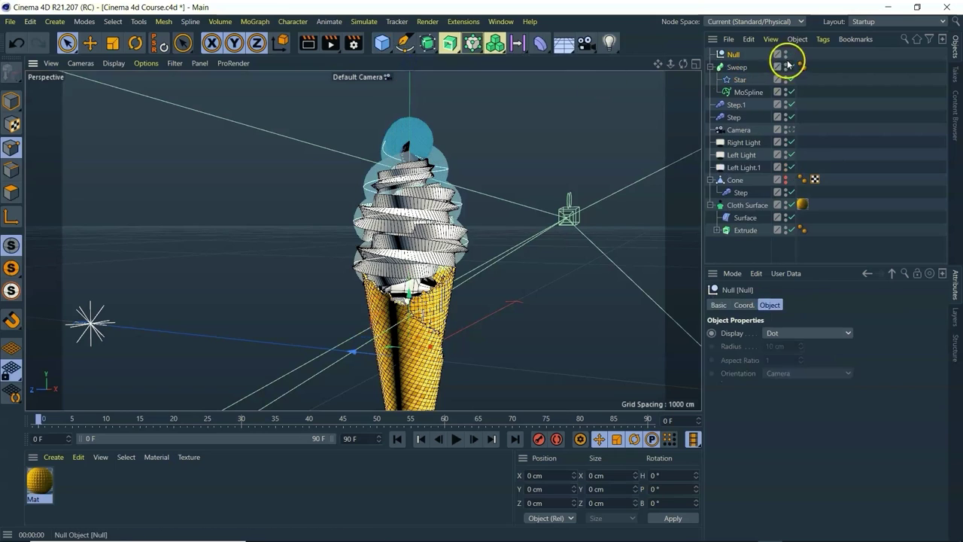
left_click(537, 43)
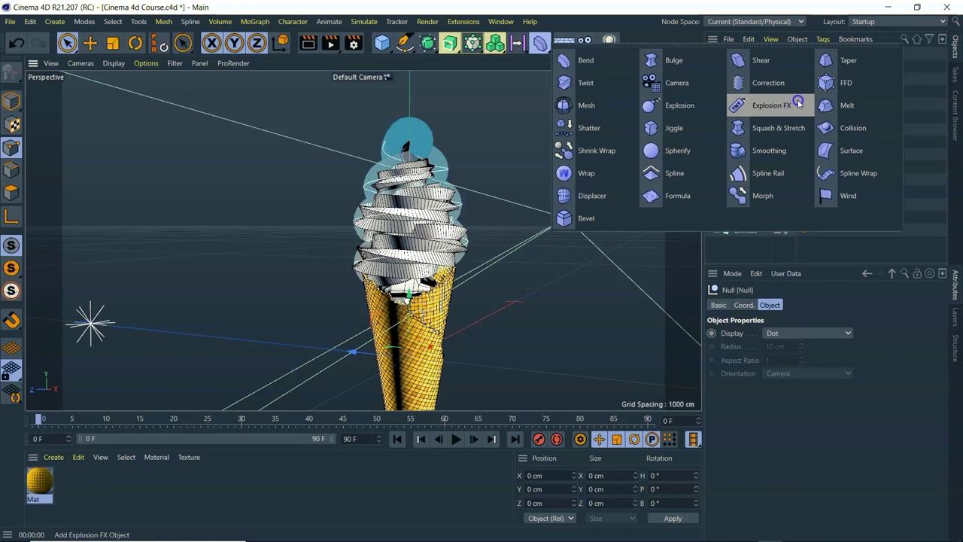
left_click(841, 84)
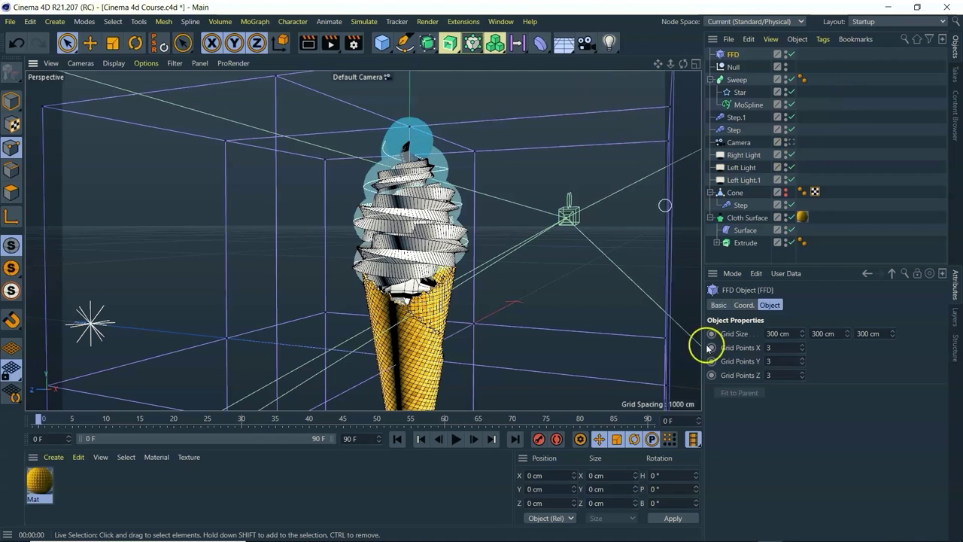
left_click_drag(797, 332, 719, 335)
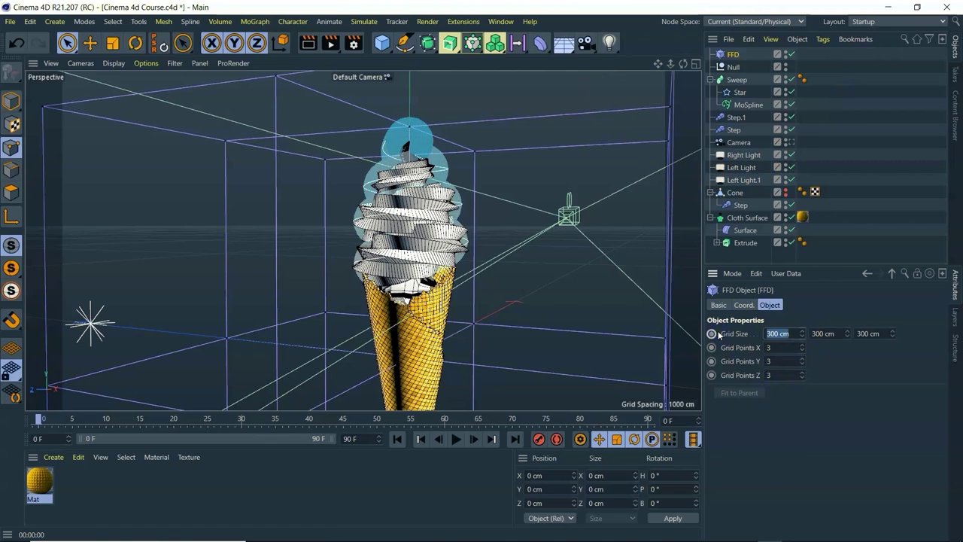
key("Tab")
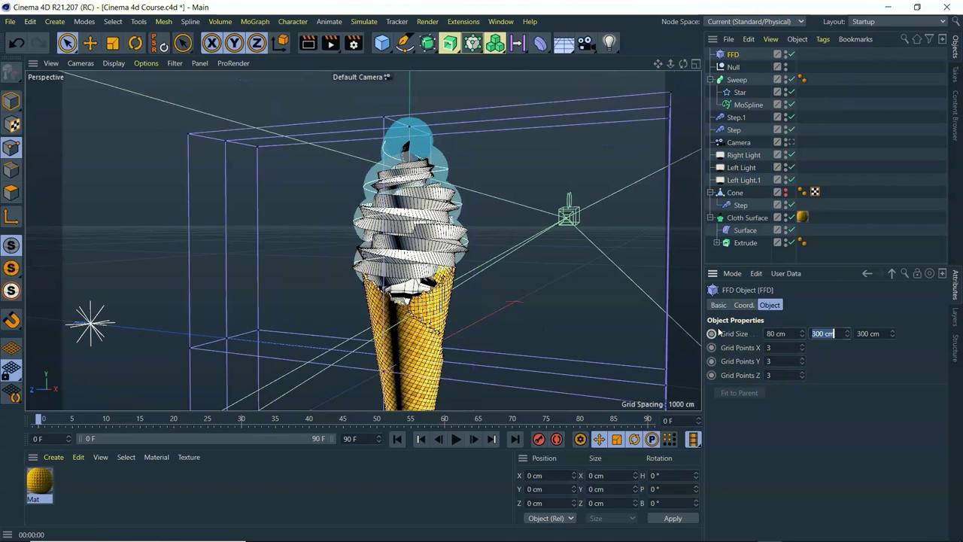
key("Tab")
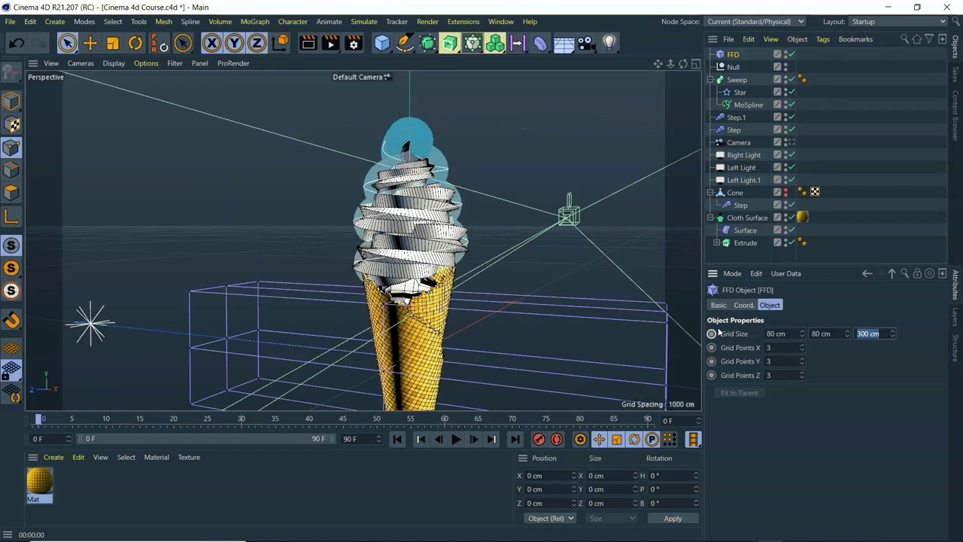
type("80")
key("Return")
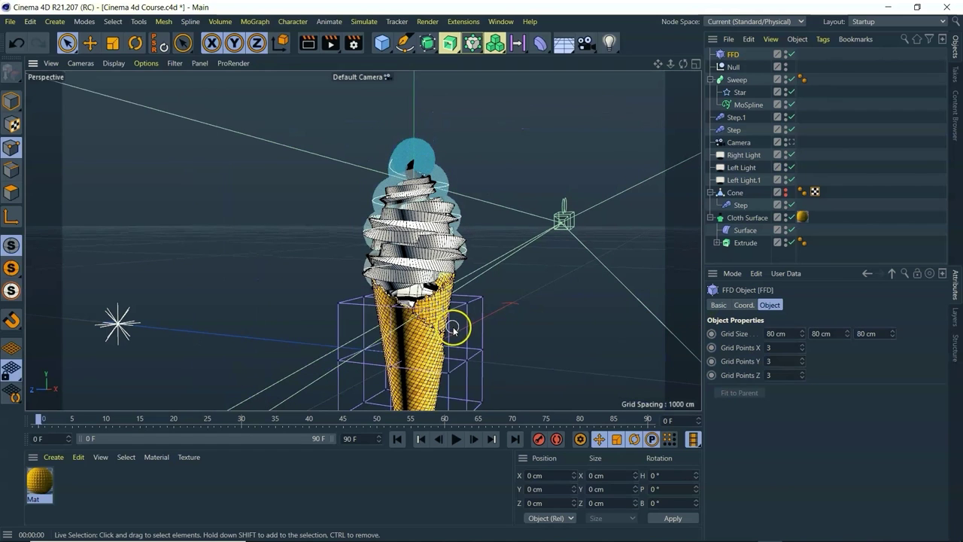
Step: Raise the FFD cage up around the swirl and set its X grid points to 4
left_click(67, 43)
scroll(298, 217, "down", 2)
left_click(745, 56)
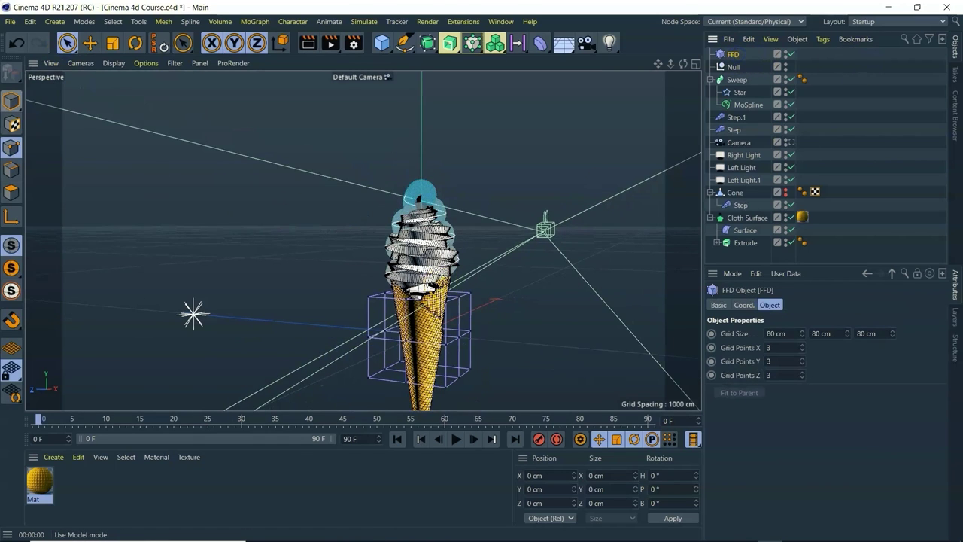
left_click_drag(416, 277, 423, 202)
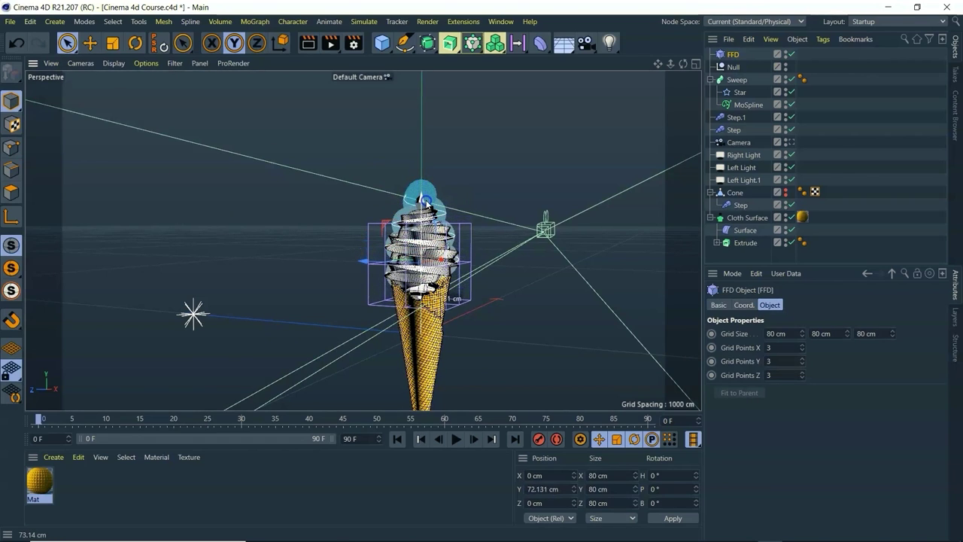
left_click(802, 345)
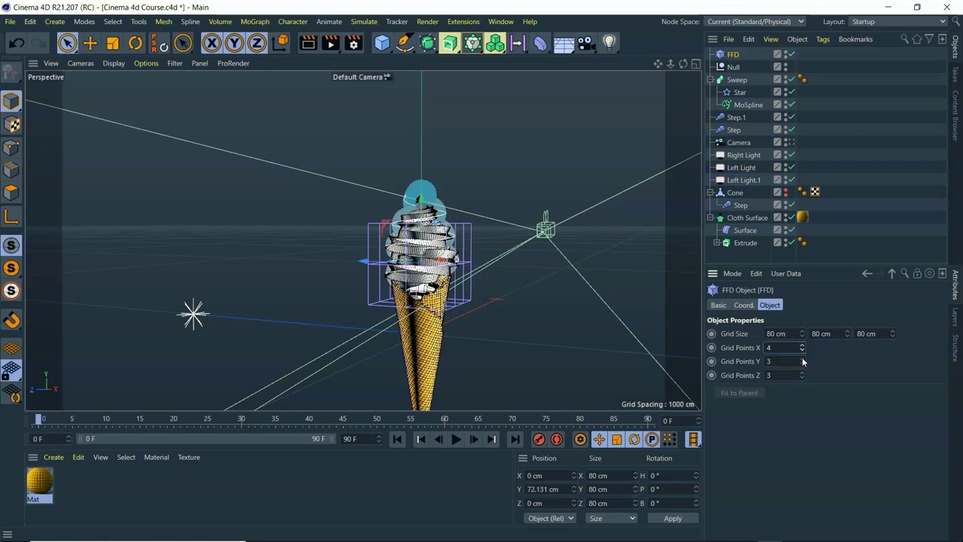
Step: Lower the Sweep swirl onto the cone and shift it slightly along X
left_click_drag(682, 64, 362, 240)
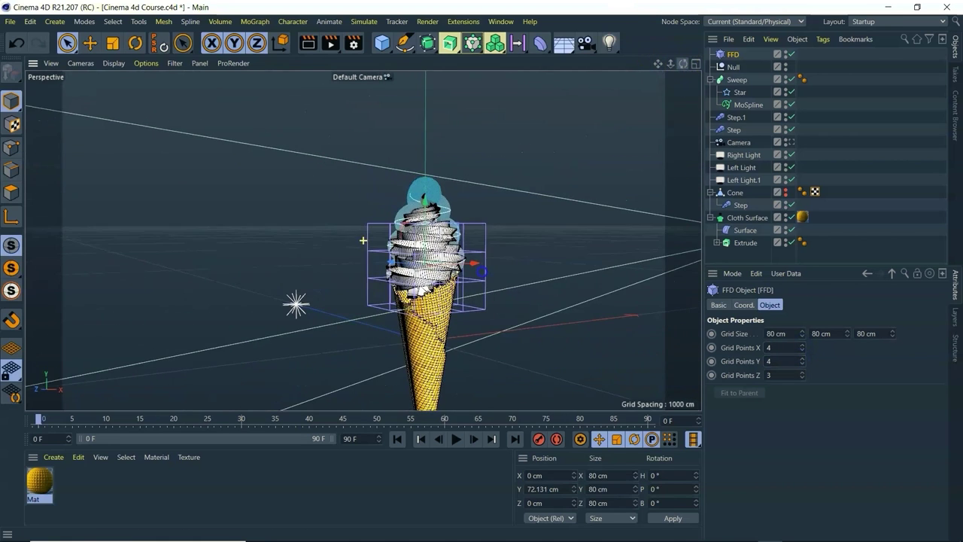
left_click(736, 80)
left_click_drag(419, 264, 426, 274)
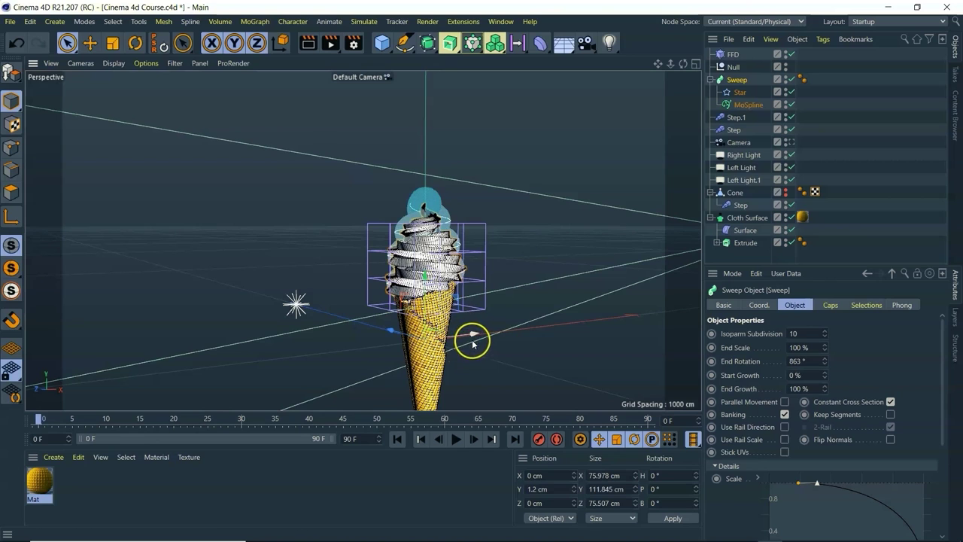
left_click_drag(473, 341, 475, 341)
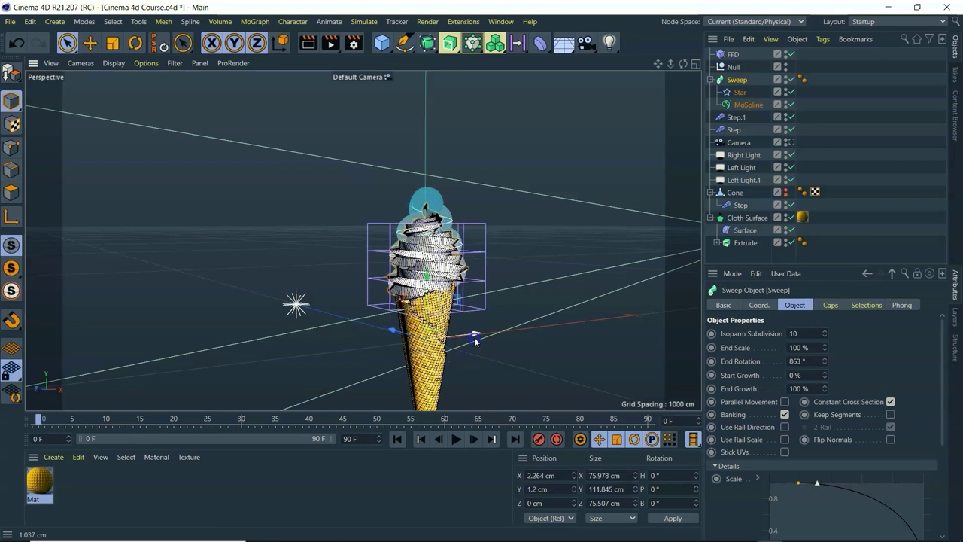
left_click(696, 63)
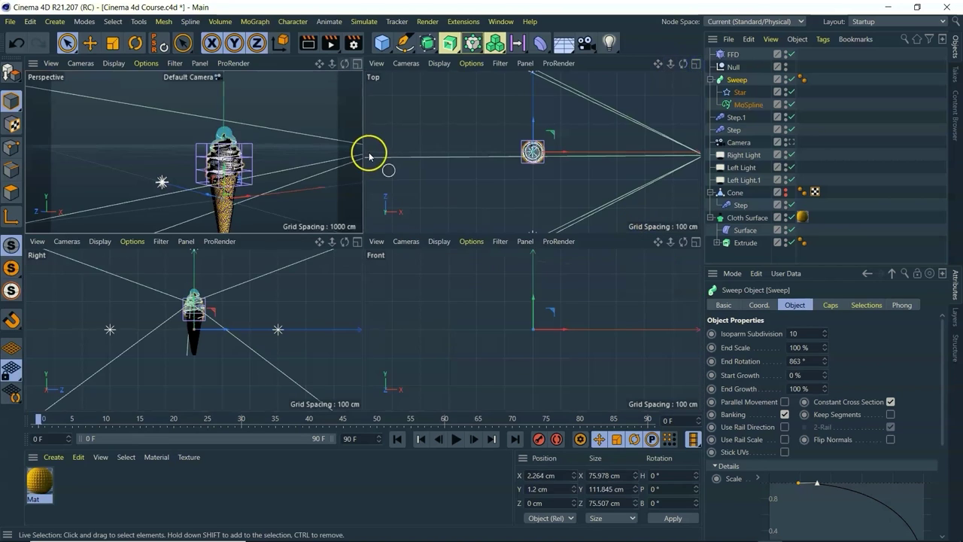
Step: Back in the single Perspective view, drag FFD onto the Null, then reselect the FFD
scroll(544, 168, "up", 5)
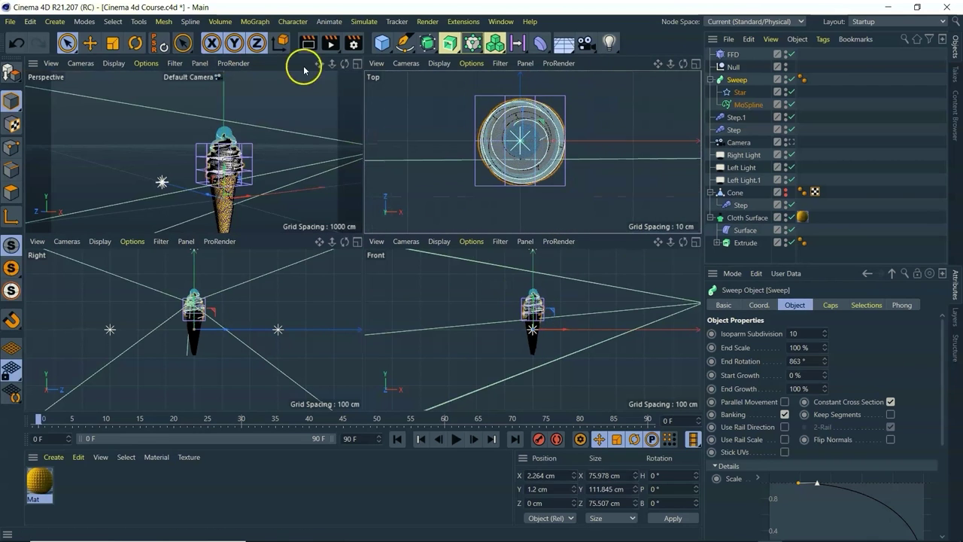
left_click(356, 64)
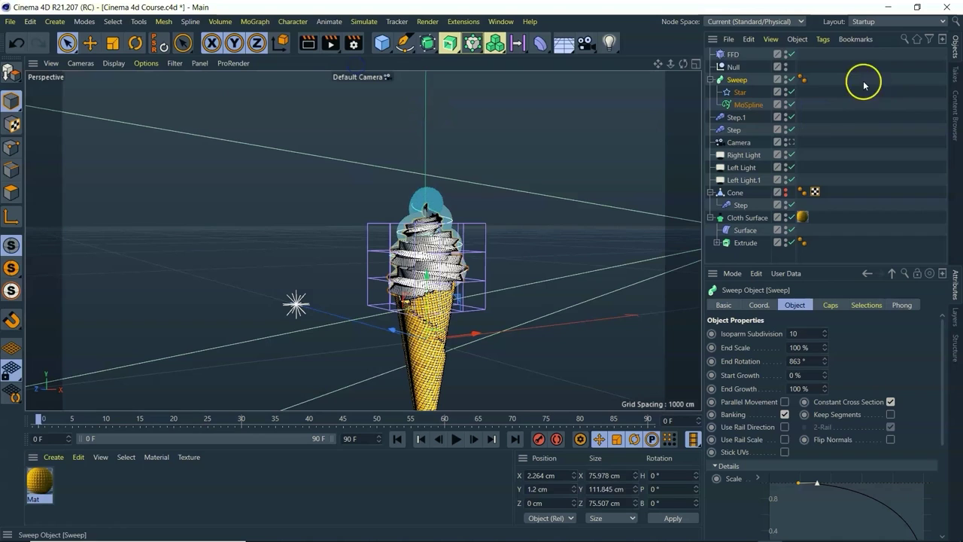
left_click(732, 55)
left_click(734, 68)
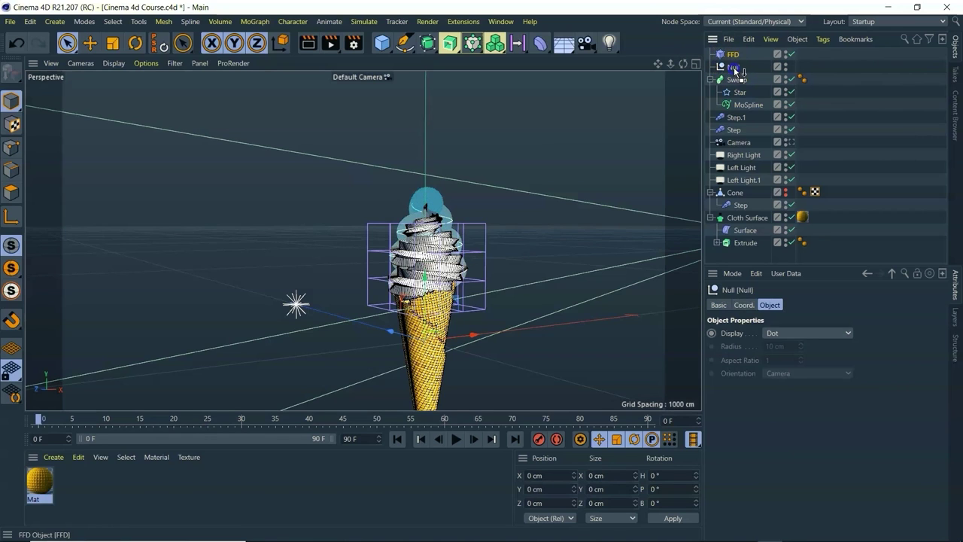
left_click_drag(732, 55, 735, 71)
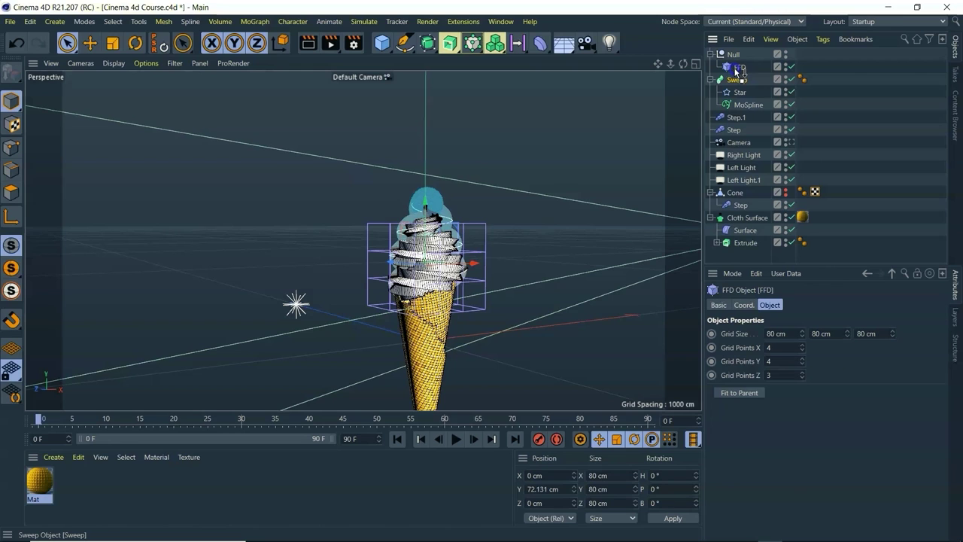
left_click(741, 79)
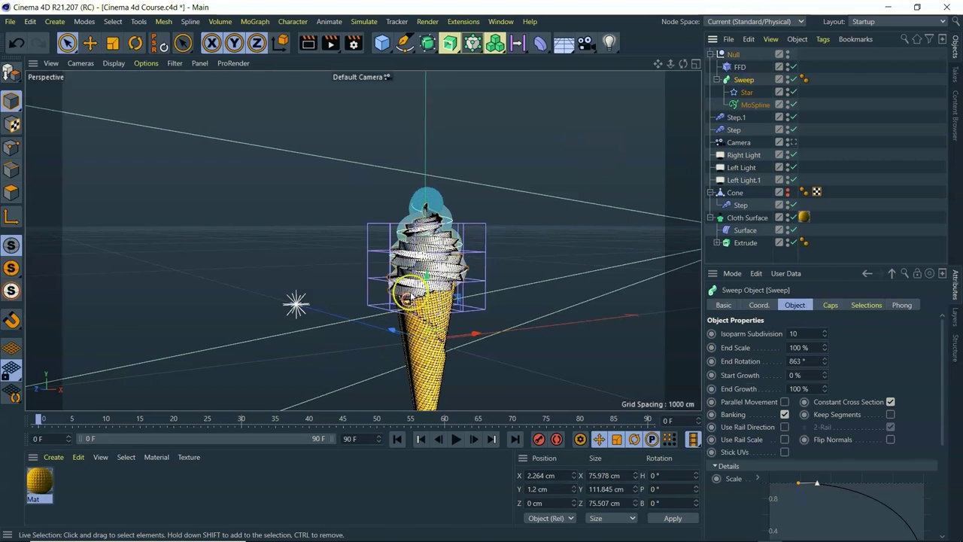
scroll(396, 315, "up", 5)
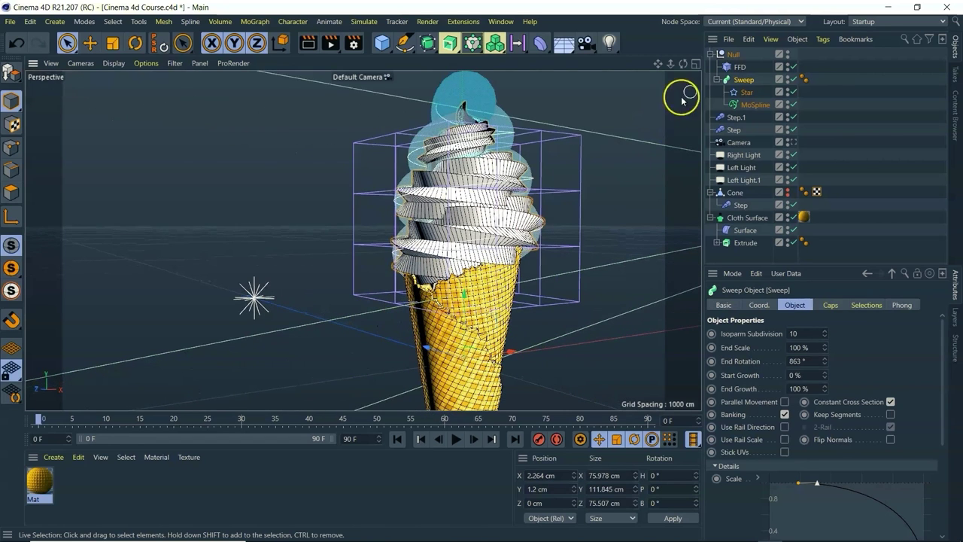
left_click(741, 68)
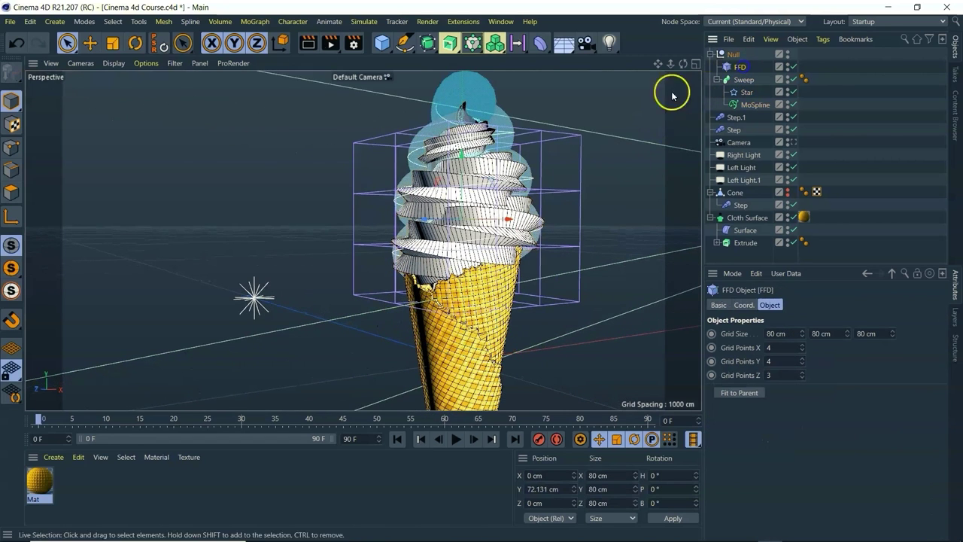
Step: In Points mode, select the FFD cage's lower lattice points on the front and sides
left_click(11, 148)
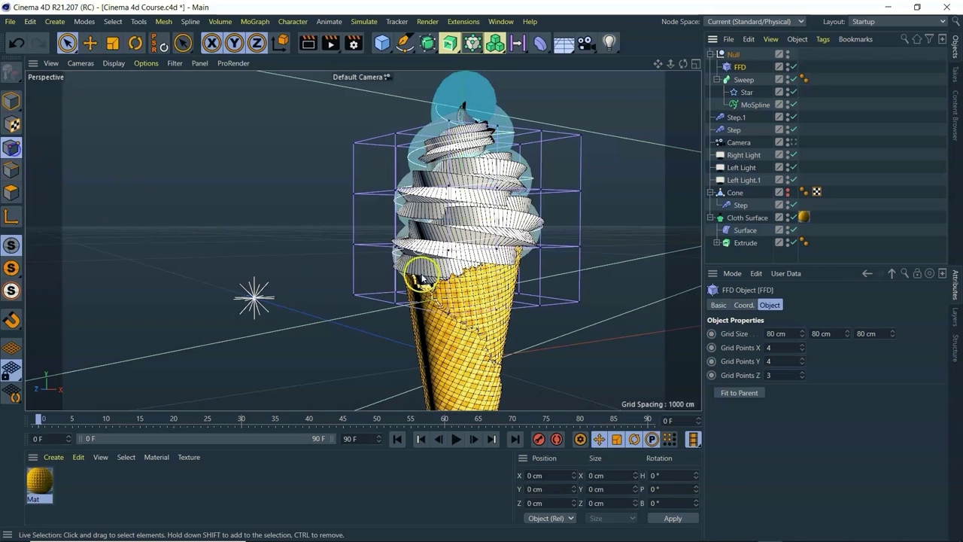
left_click(352, 195)
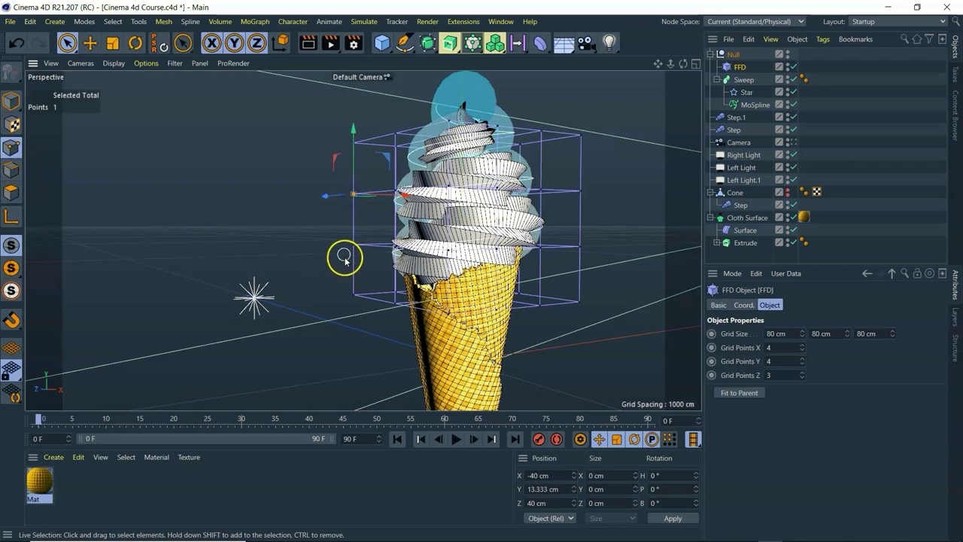
left_click_drag(357, 248, 351, 295)
left_click(393, 302, "shift")
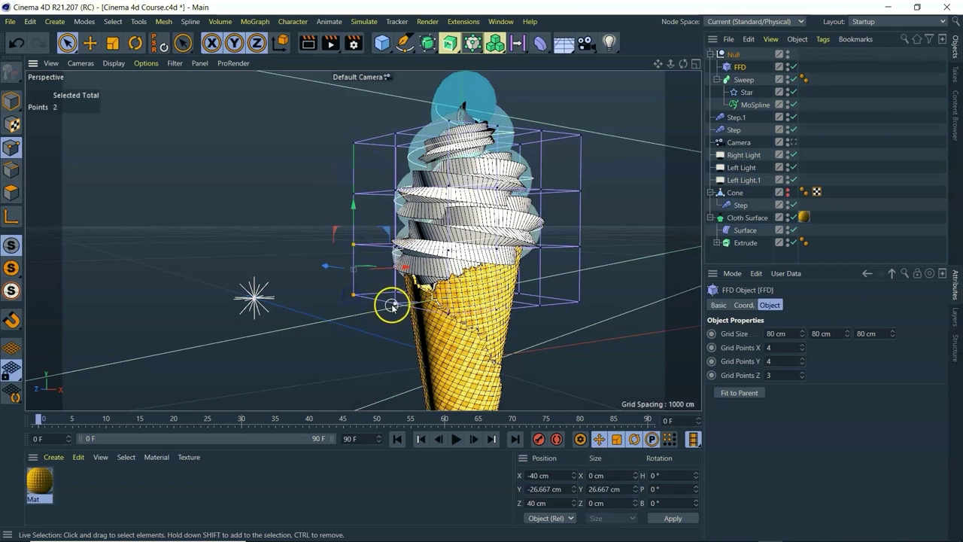
left_click(451, 314, "shift")
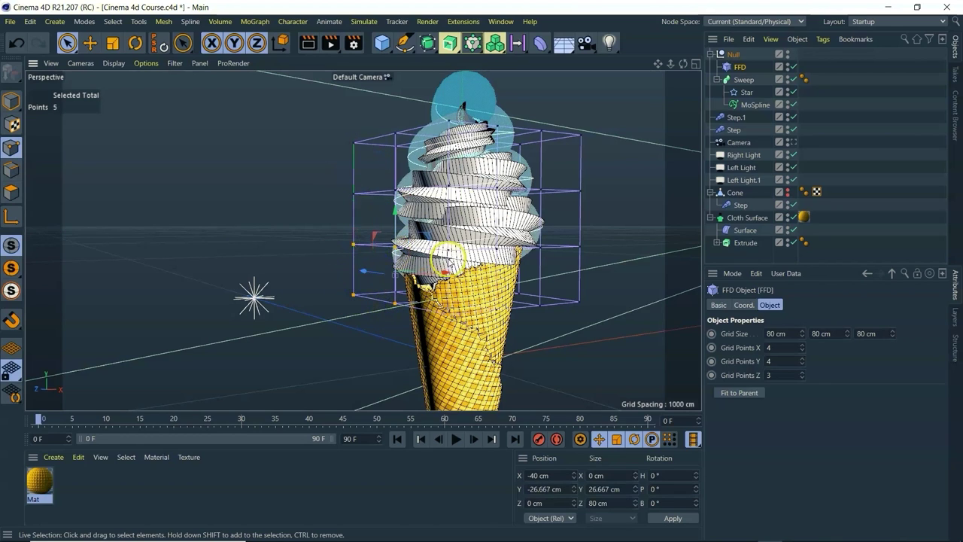
left_click(500, 310, "shift")
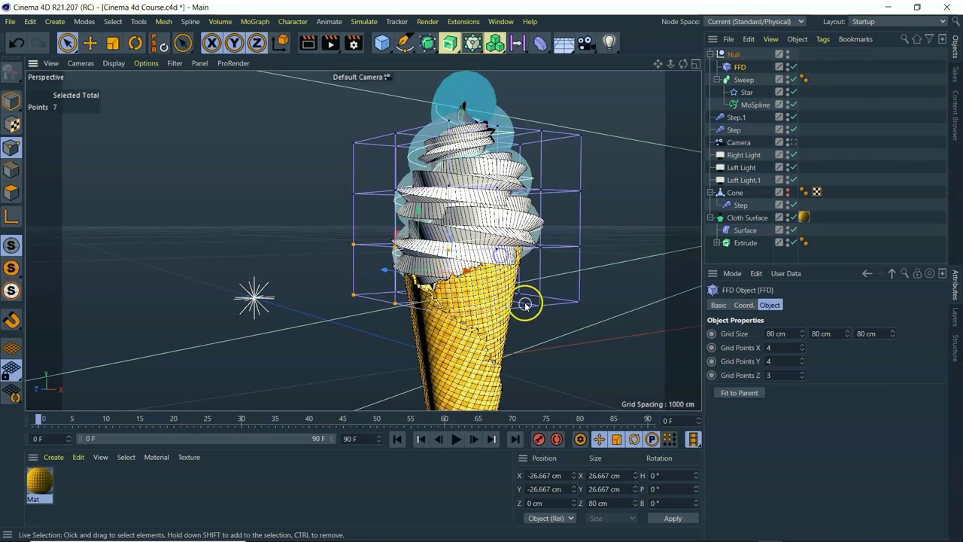
left_click(544, 254)
left_click(579, 247, "shift")
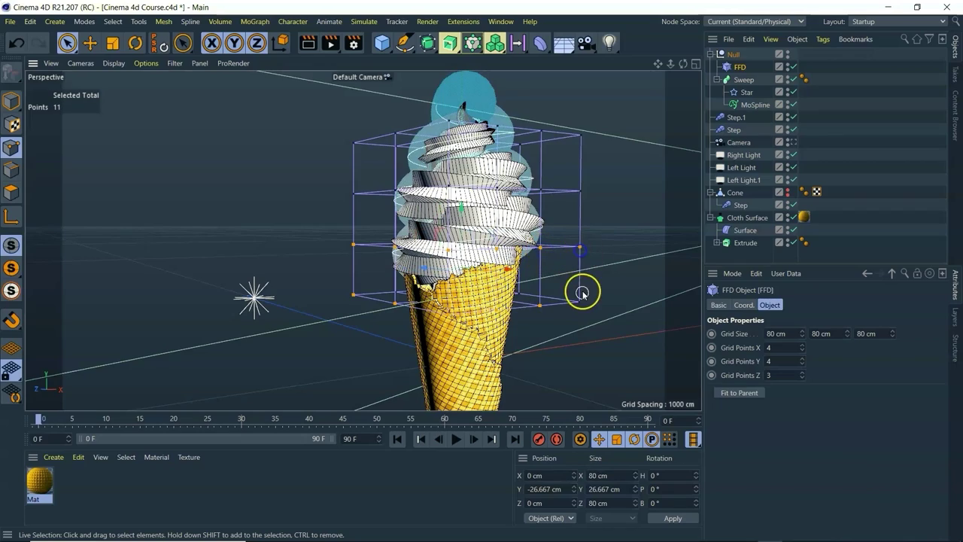
Step: Orbit around the cage and add the remaining back and corner lower points to the selection
left_click_drag(686, 65, 394, 183)
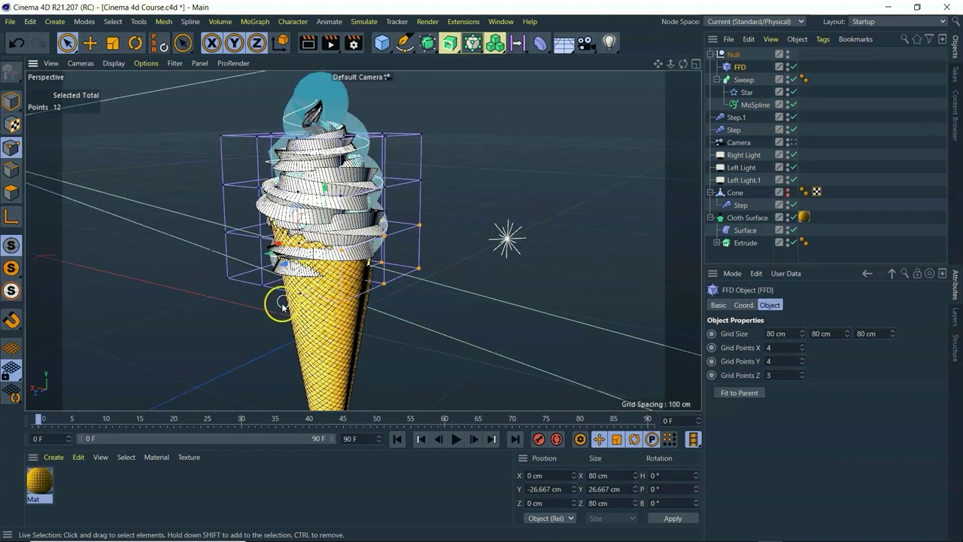
left_click(301, 243, "shift")
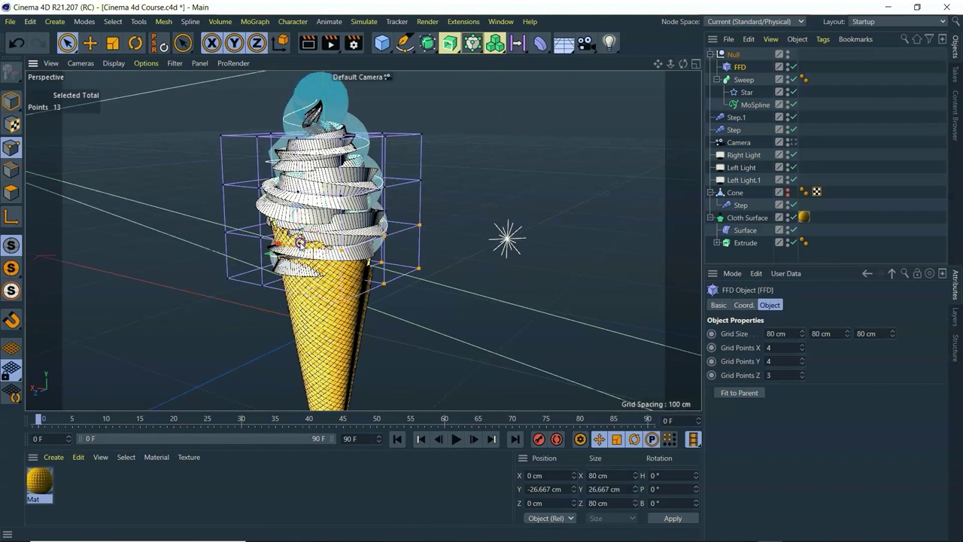
left_click_drag(299, 243, 292, 248)
key("ctrl+z")
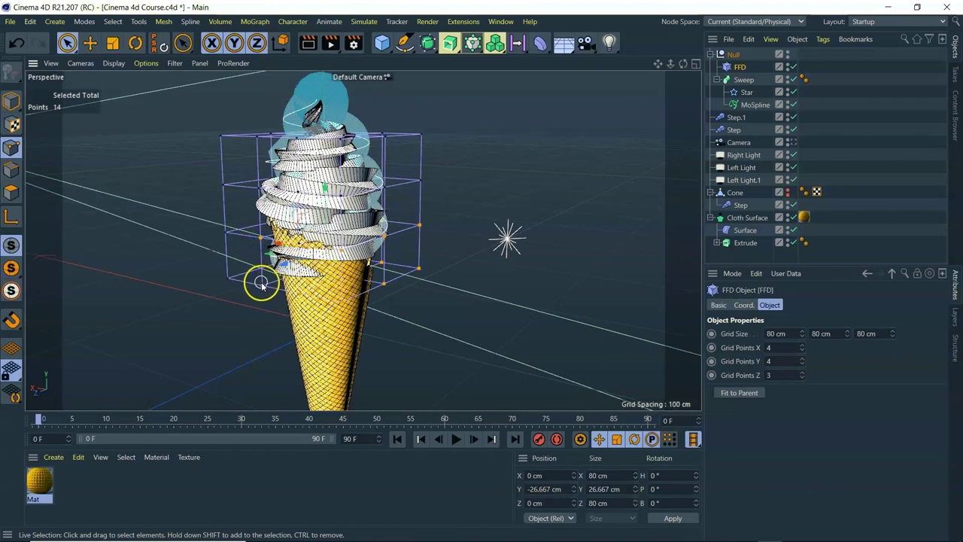
left_click_drag(226, 278, 227, 236, "shift")
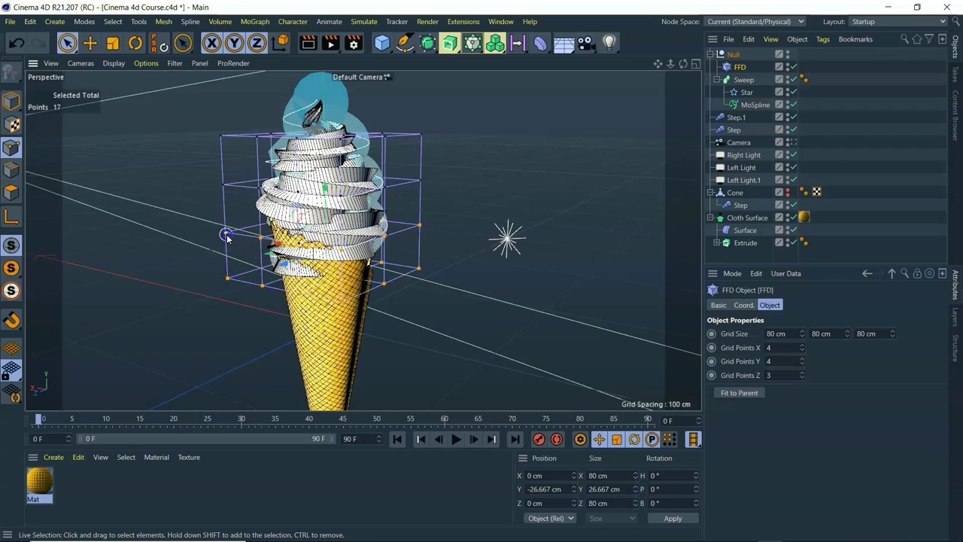
left_click_drag(683, 64, 271, 265)
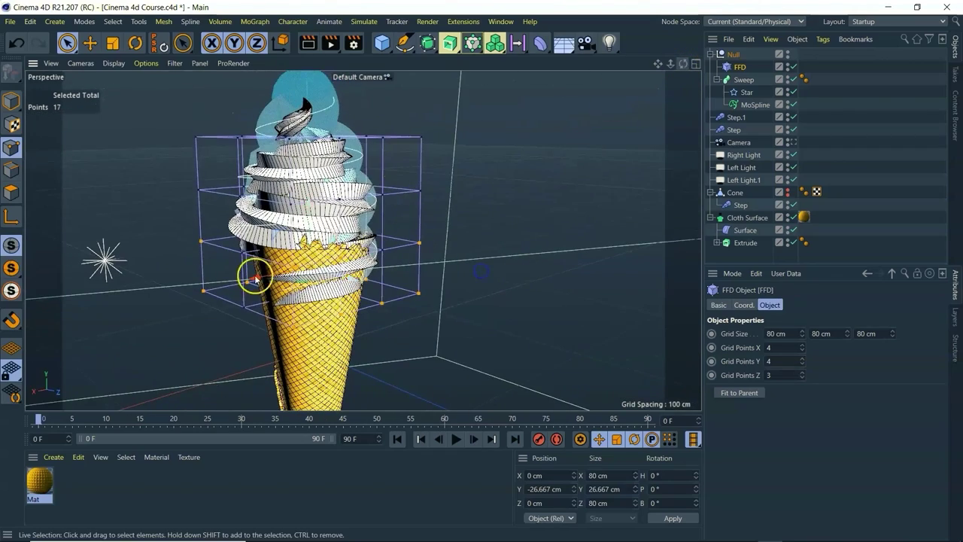
left_click(235, 255, "shift")
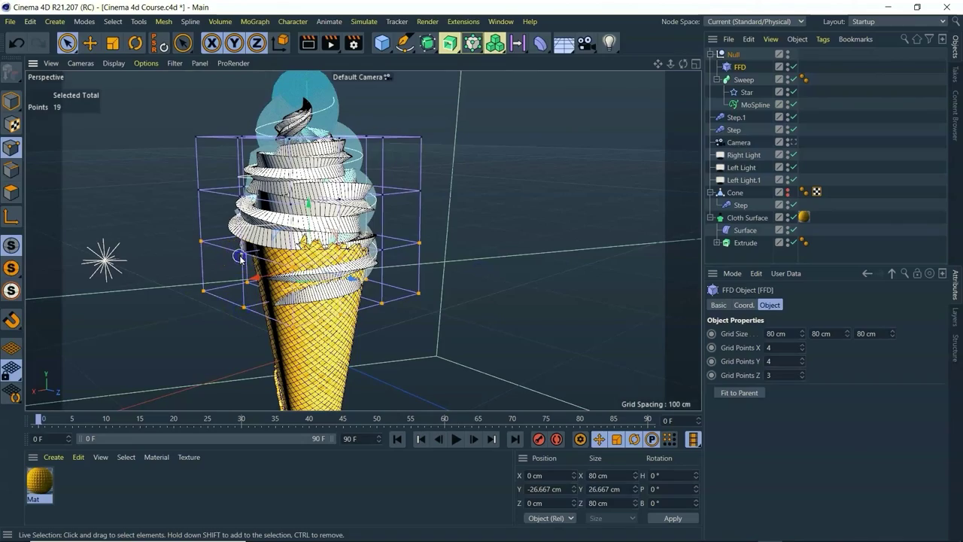
left_click_drag(683, 65, 481, 269)
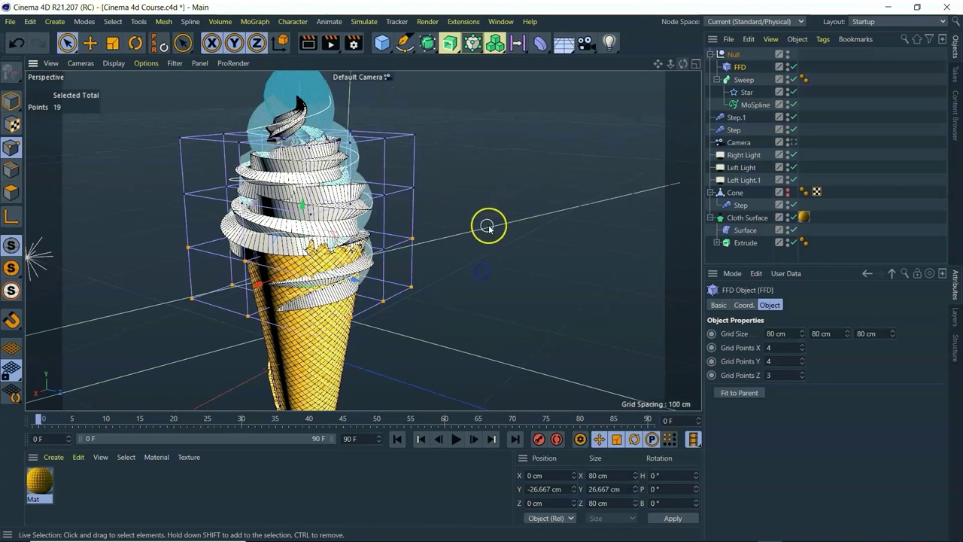
left_click(386, 250, "shift")
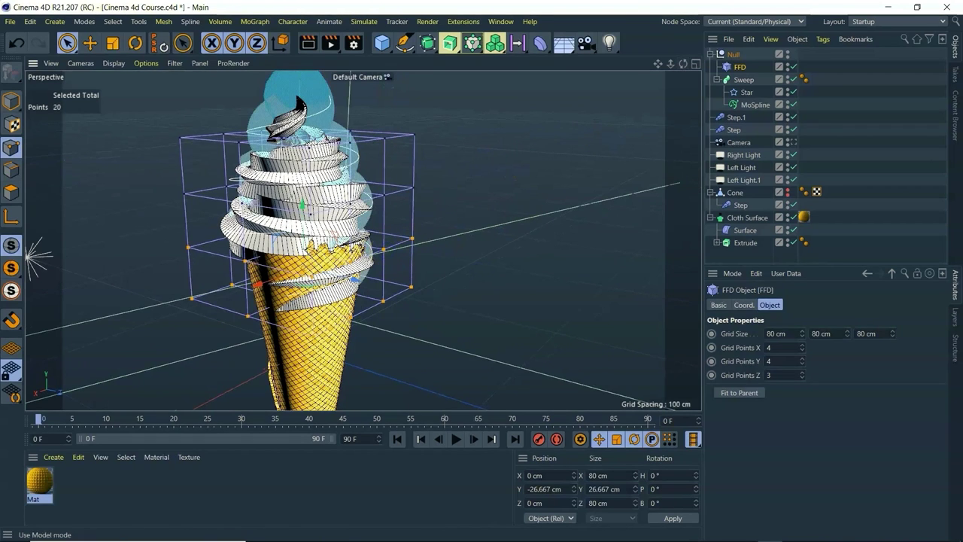
Step: Scale the selected lower cage points inward and move them down to about Y -28.528 cm
left_click(113, 44)
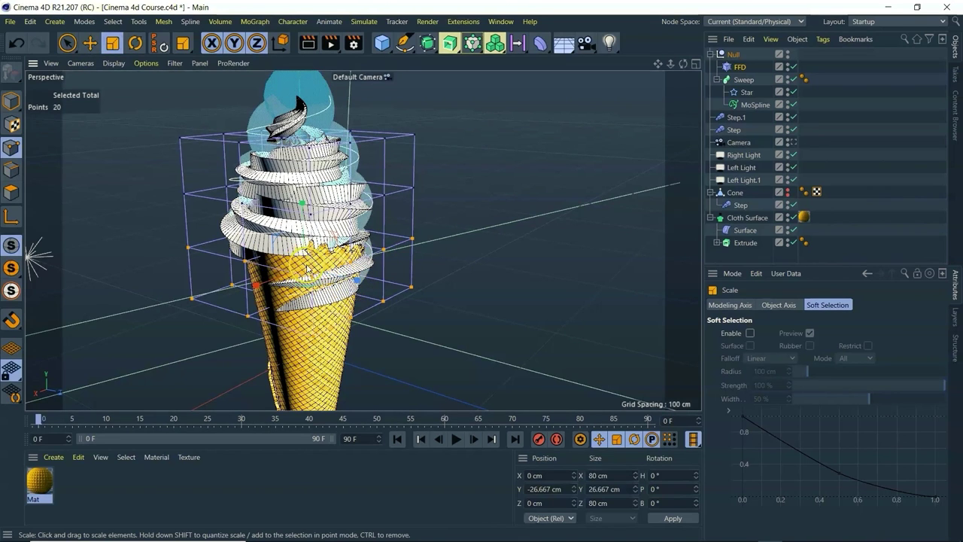
left_click_drag(311, 271, 155, 265)
left_click(89, 43)
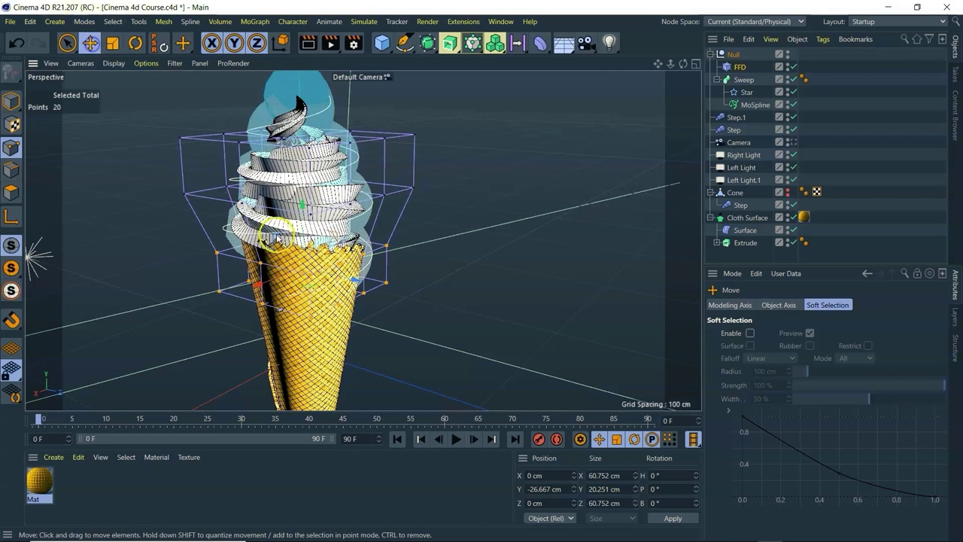
left_click_drag(299, 213, 301, 198)
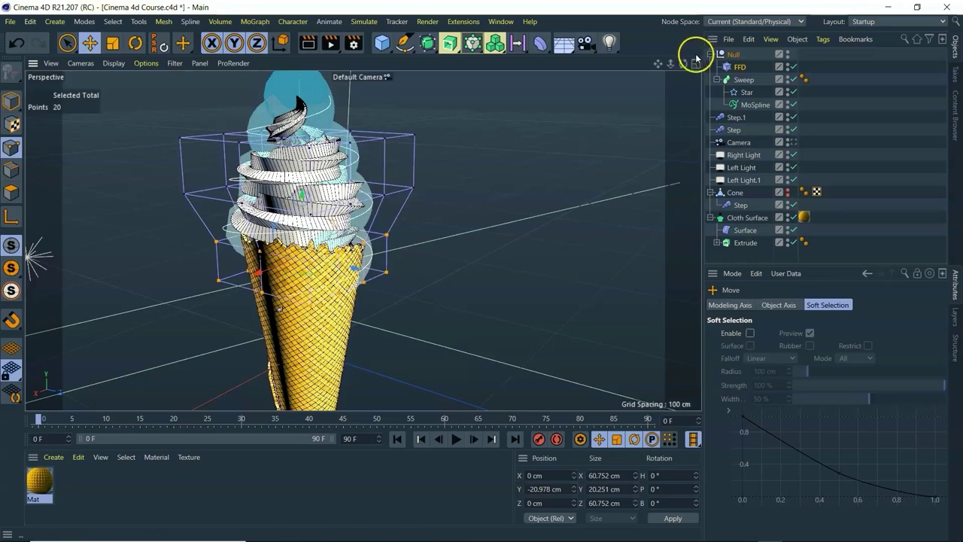
left_click_drag(683, 63, 614, 70)
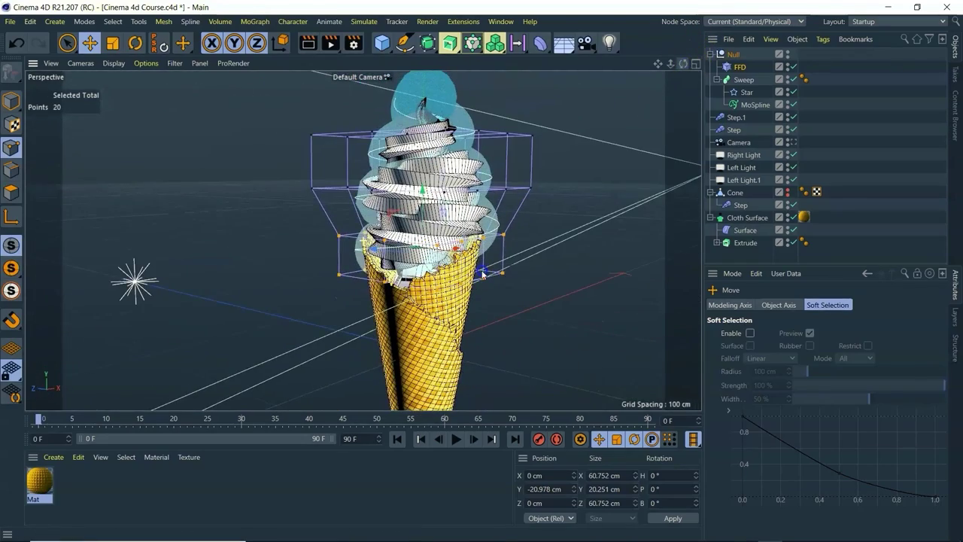
left_click_drag(424, 198, 426, 212)
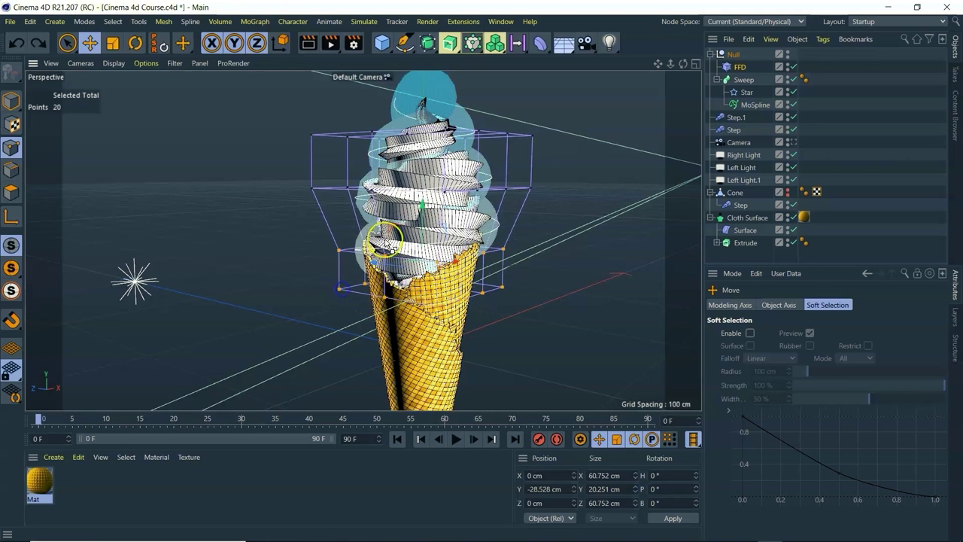
Step: Render a test preview through the scene Camera, then return to the editor view
left_click(790, 142)
key("ctrl+r")
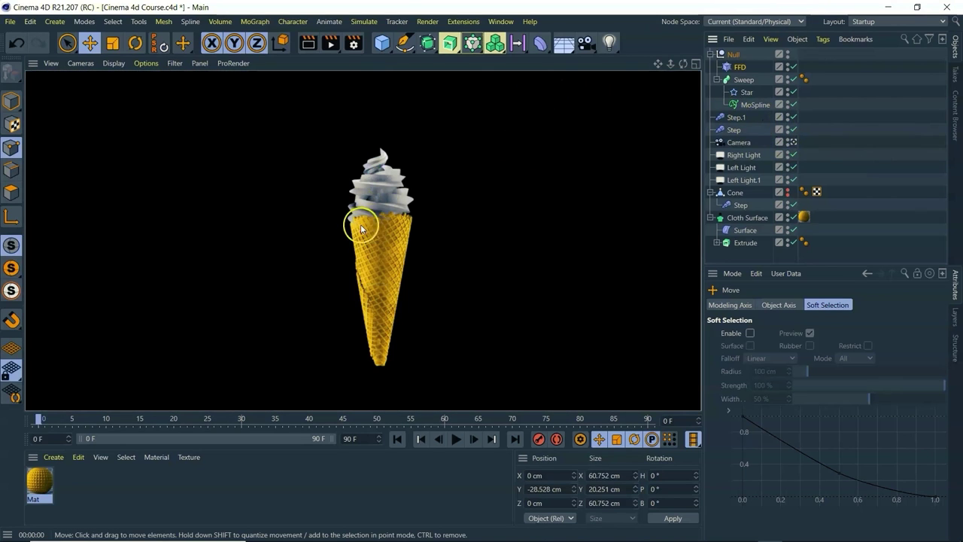
left_click(791, 142)
left_click_drag(683, 64, 436, 293)
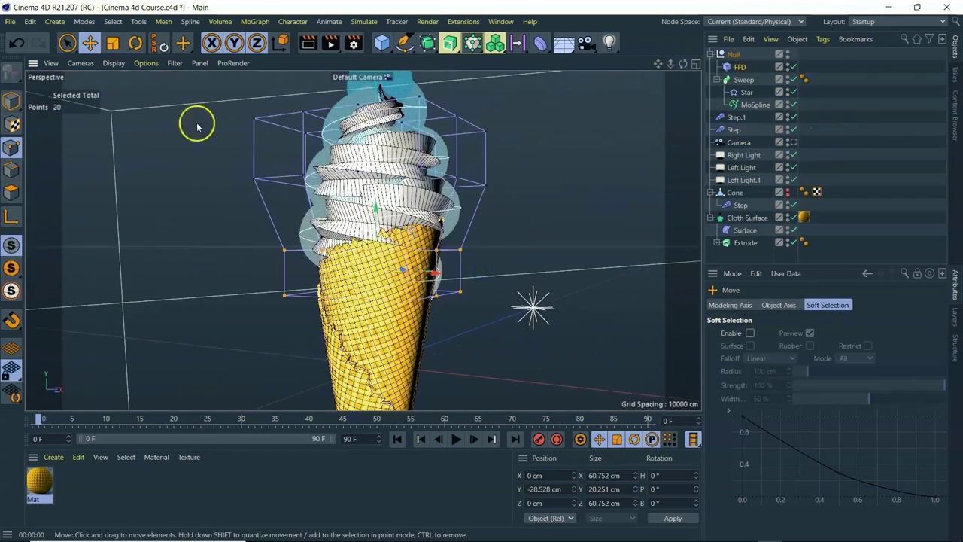
Step: Scale the selected cage points narrower and flatter, shift them sideways, and view through the Camera
left_click(112, 43)
left_click_drag(446, 299, 445, 277)
left_click_drag(352, 227, 376, 200)
left_click(94, 37)
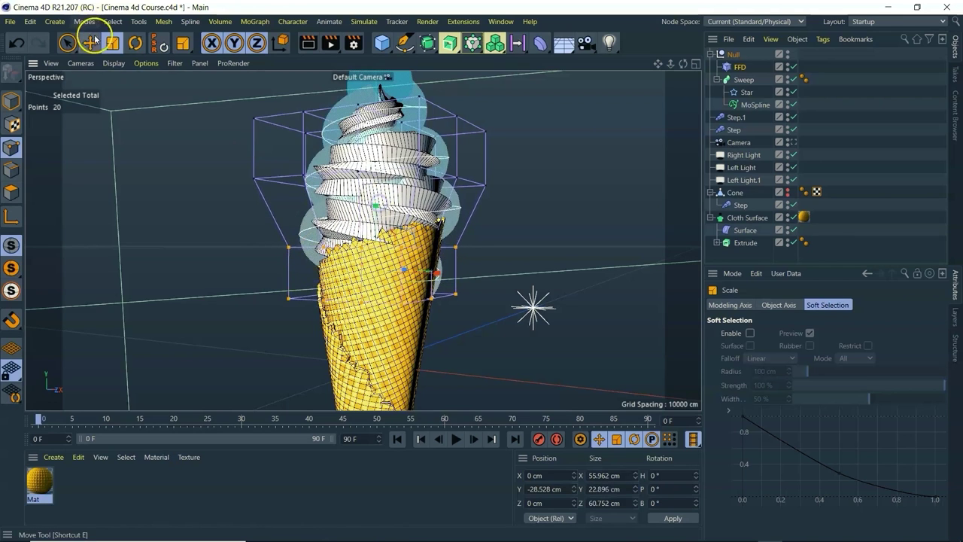
left_click_drag(439, 273, 471, 274)
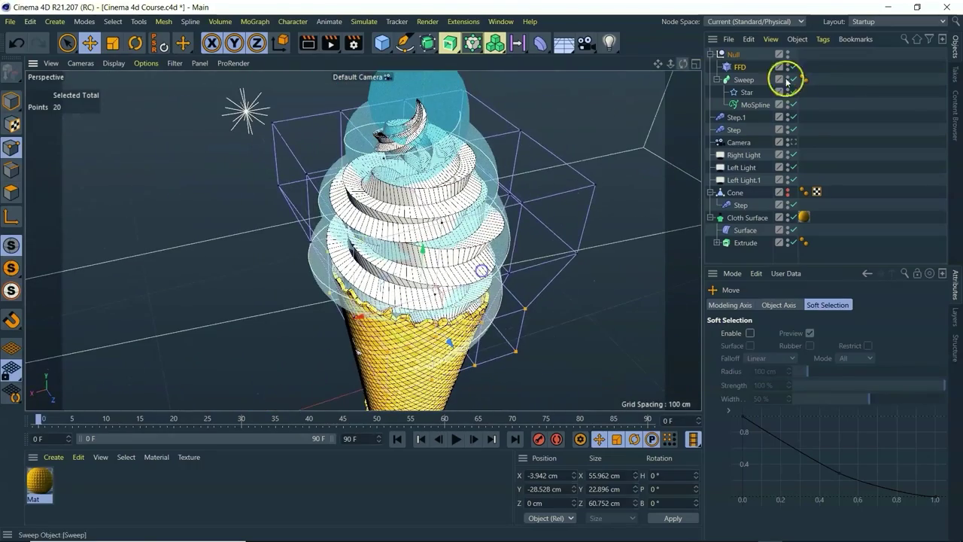
left_click(780, 142)
key("ctrl+r")
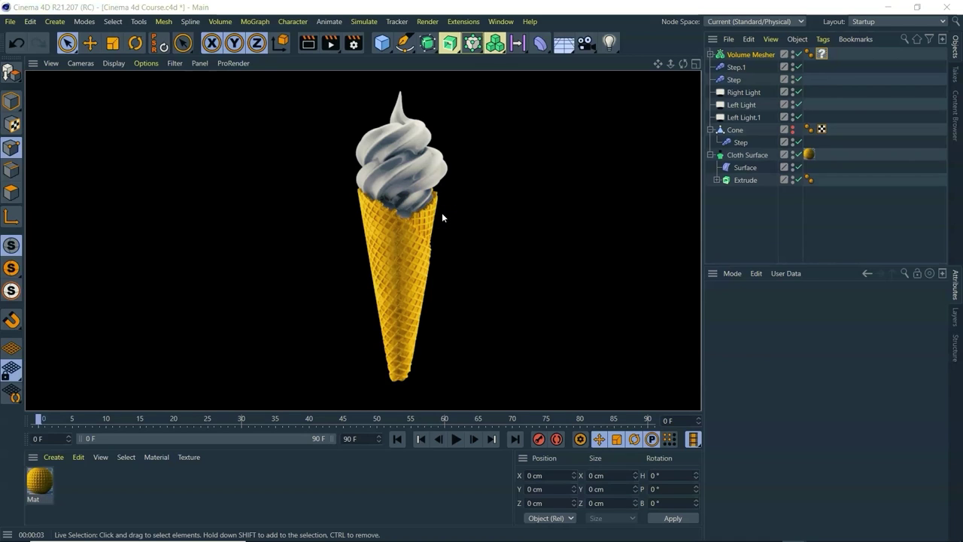
left_click(458, 185)
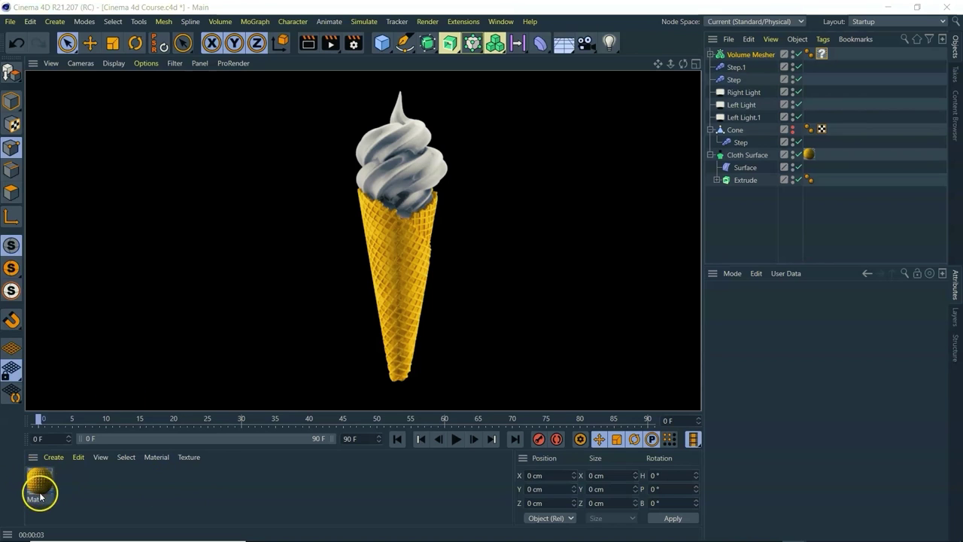
Step: Create Mat.1, apply it to the Volume Mesher, and delete the empty material tag
double_click(146, 495)
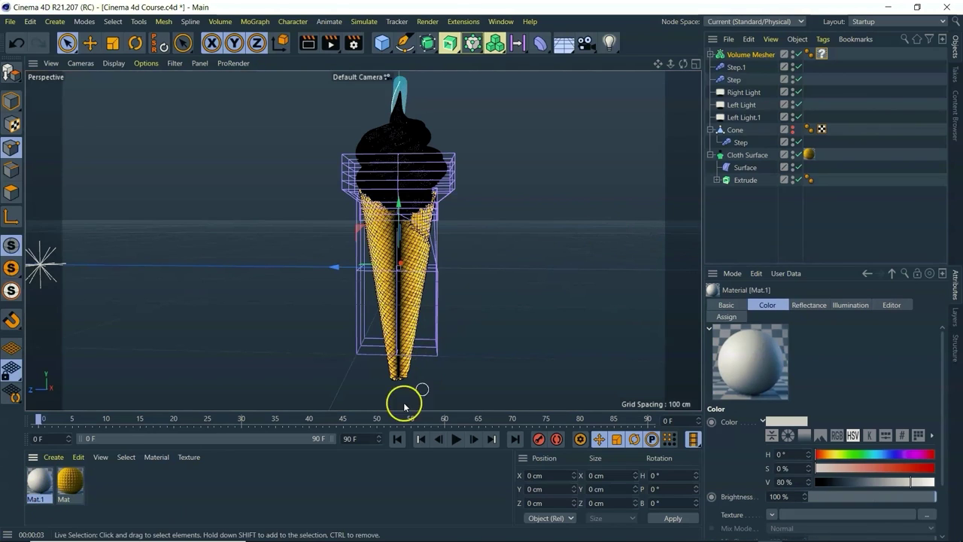
left_click_drag(42, 484, 398, 201)
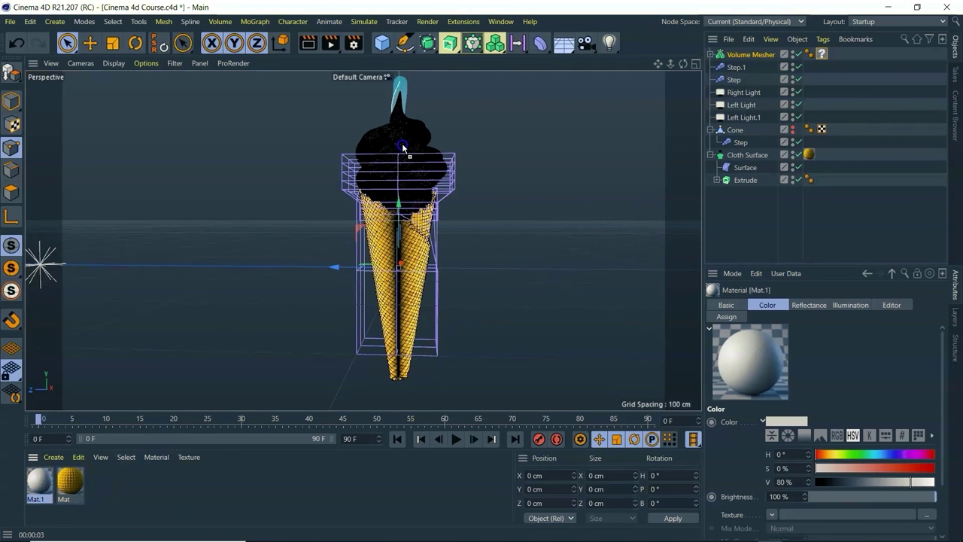
left_click_drag(404, 149, 403, 148)
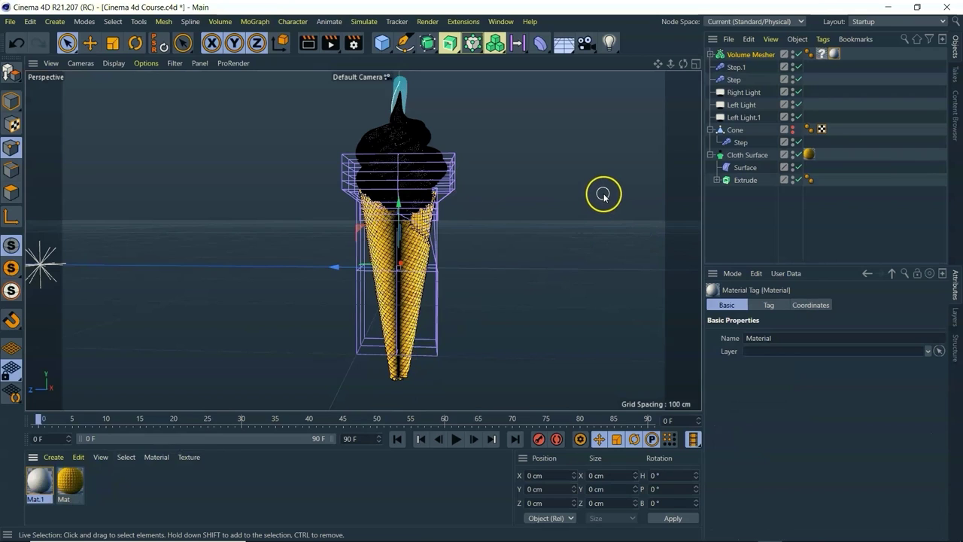
left_click(822, 55)
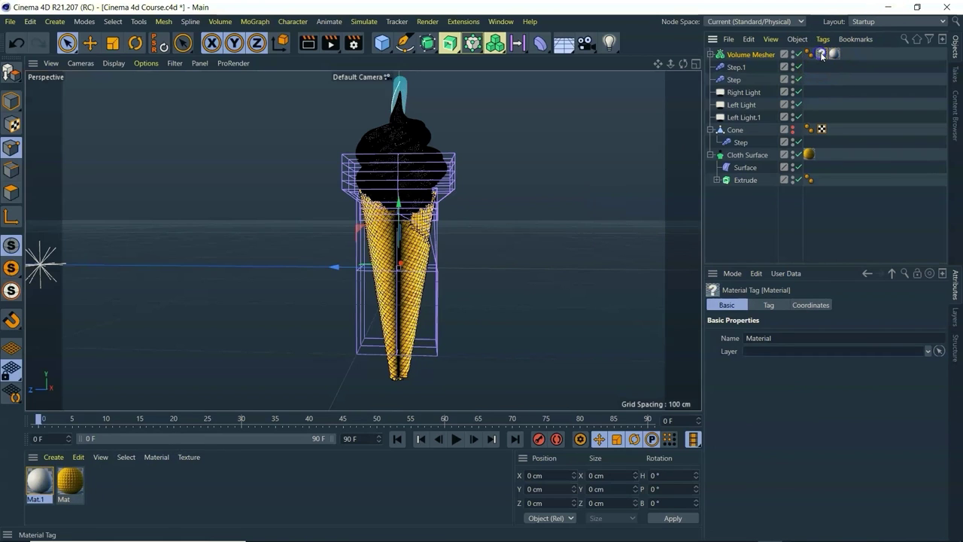
key("Delete")
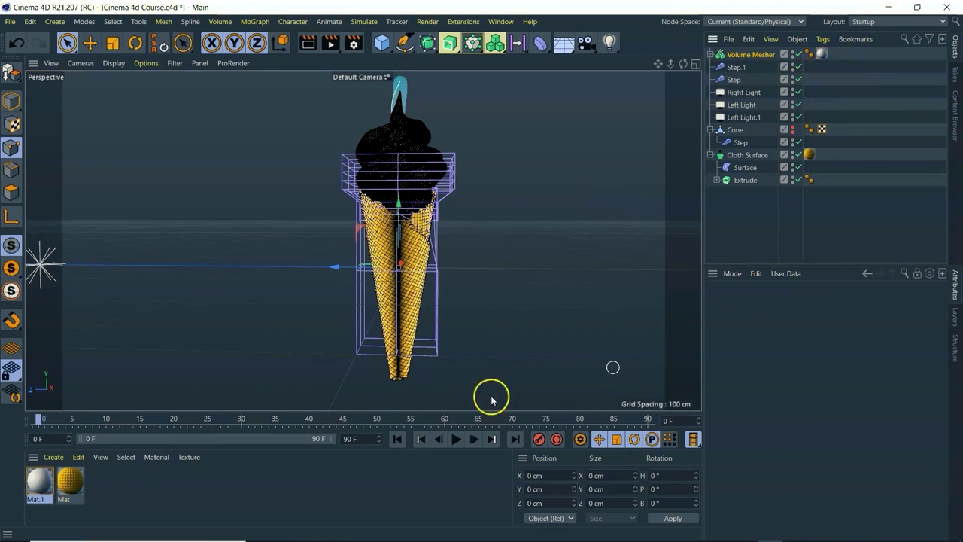
Step: Turn off Mat.1's Color channel and render to preview the black swirl
double_click(39, 480)
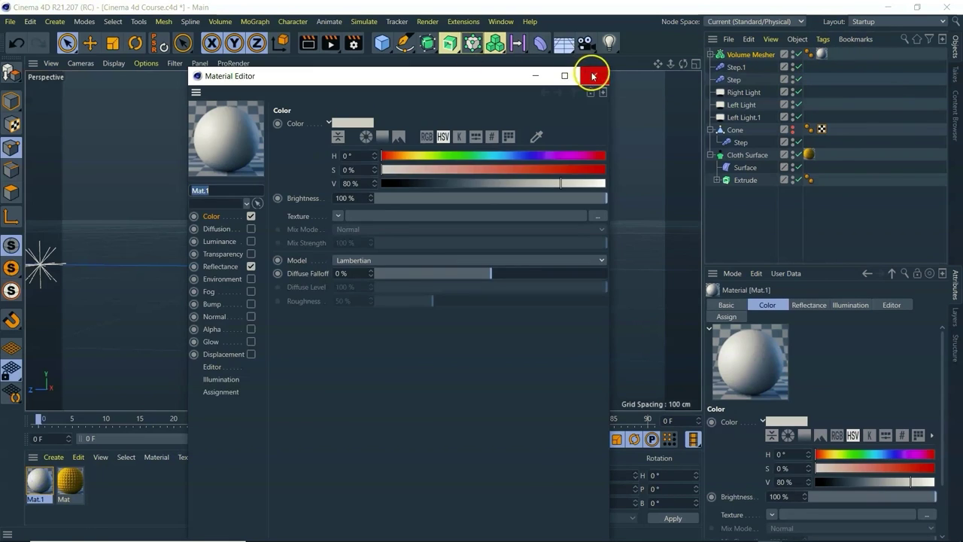
left_click(592, 75)
left_click(722, 304)
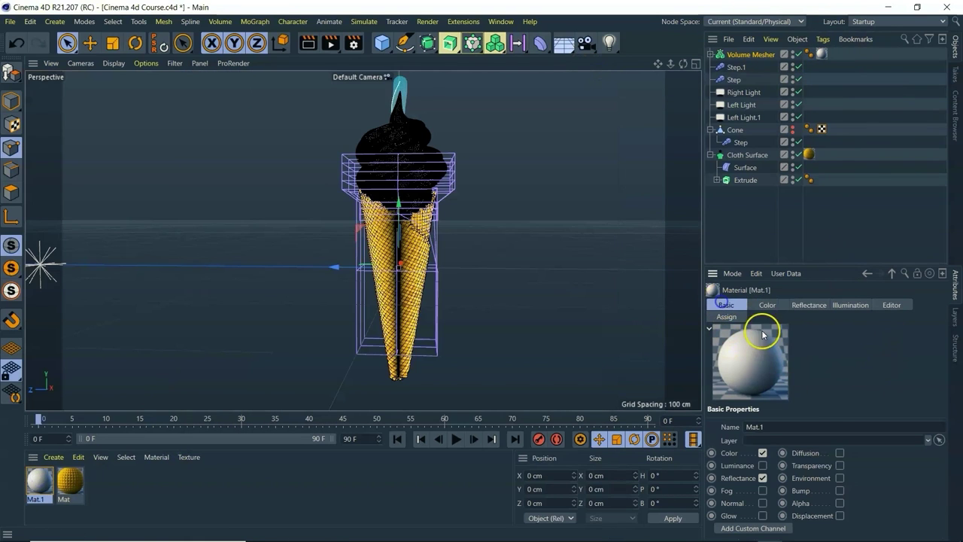
left_click(763, 453)
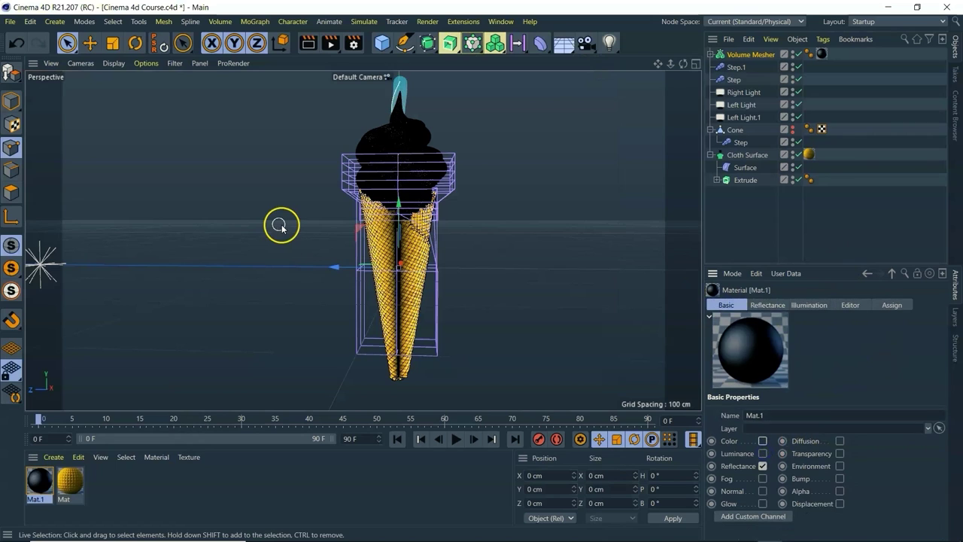
key("ctrl+r")
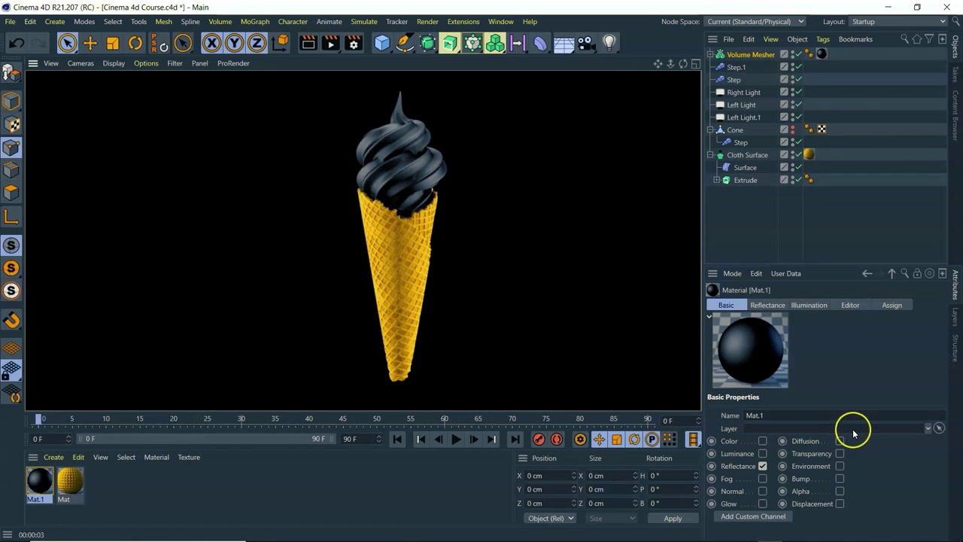
Step: Set Mat.1's reflectance to GGX with 23% roughness and about 81% reflection strength, then render
left_click(779, 309)
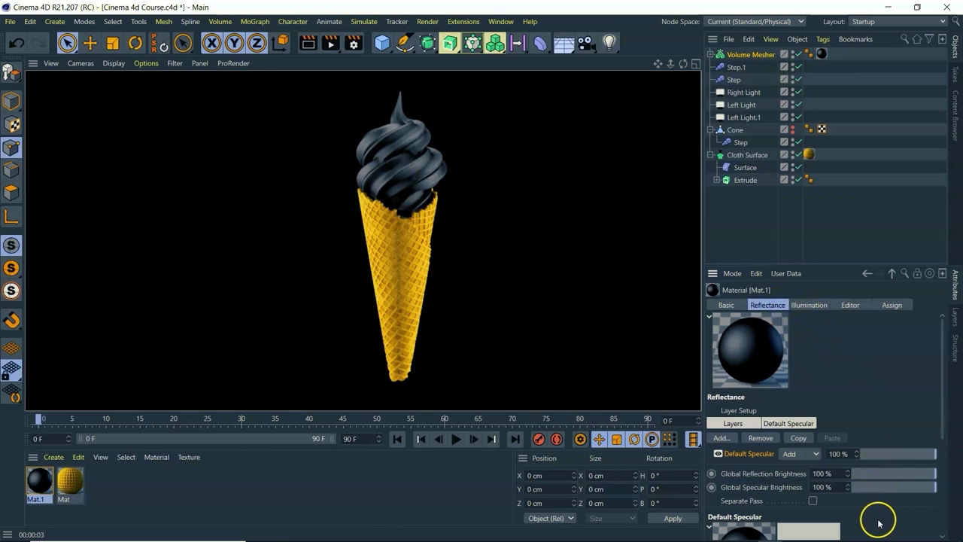
scroll(877, 512, "down", 2)
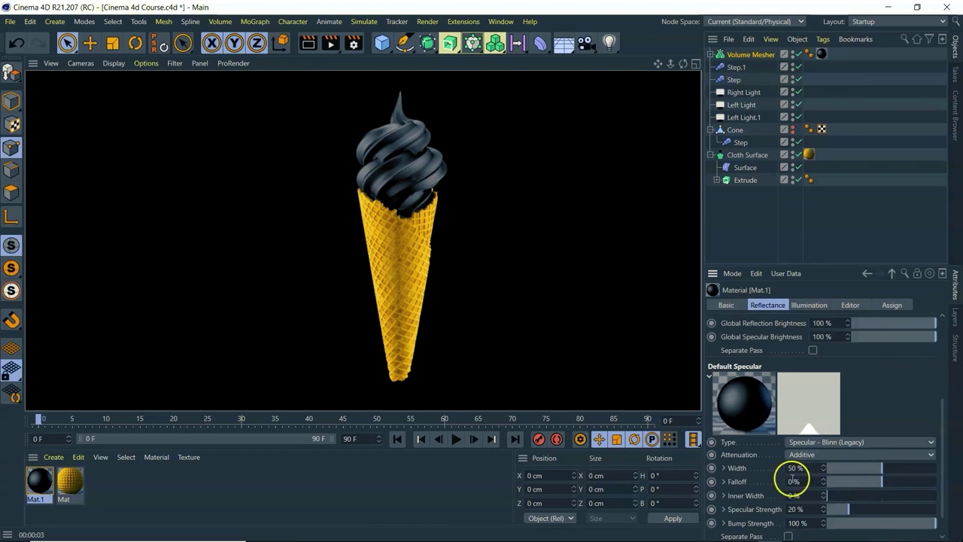
left_click(822, 443)
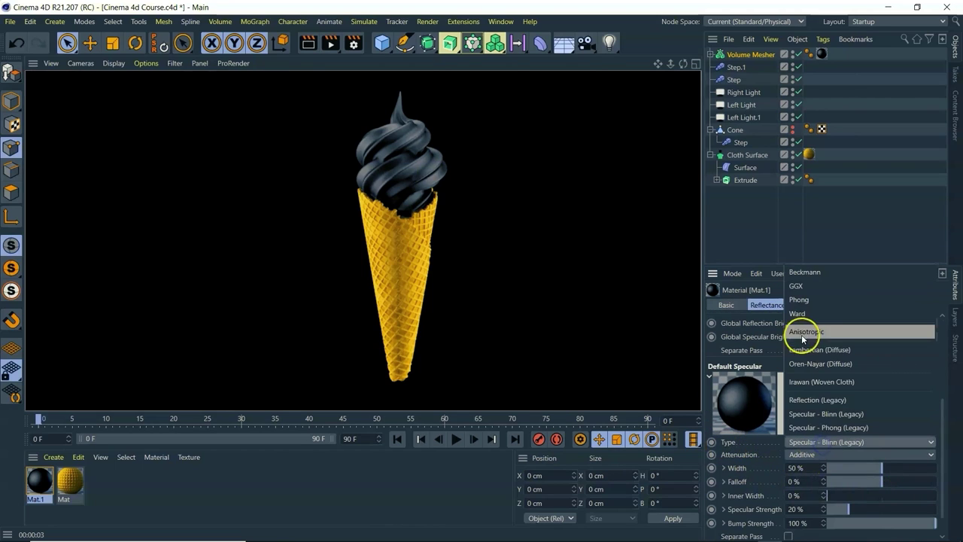
left_click(798, 286)
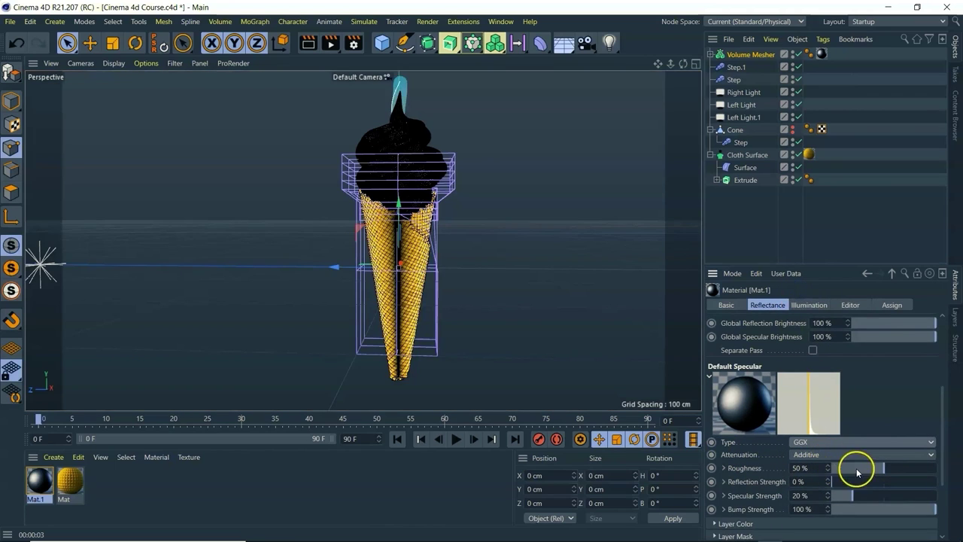
left_click_drag(885, 471, 870, 471)
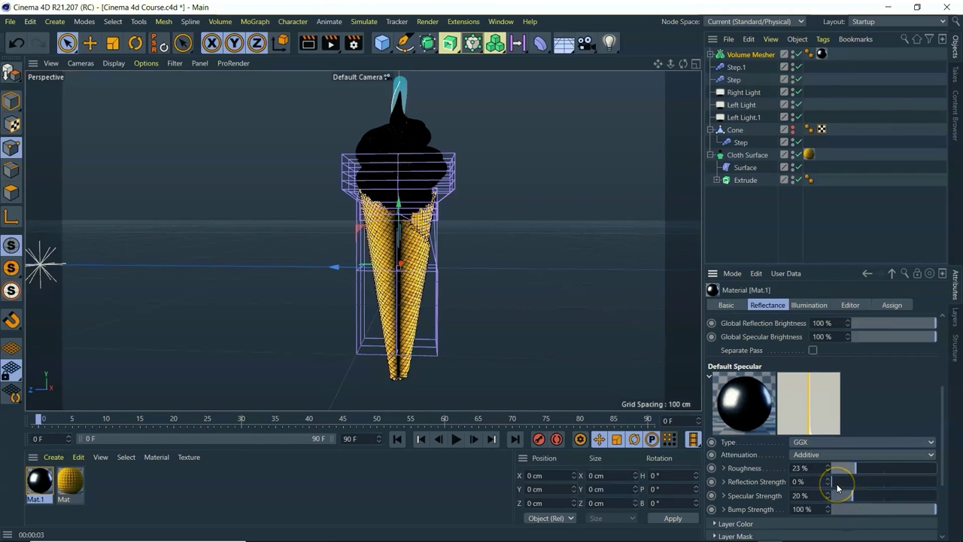
left_click_drag(833, 481, 911, 482)
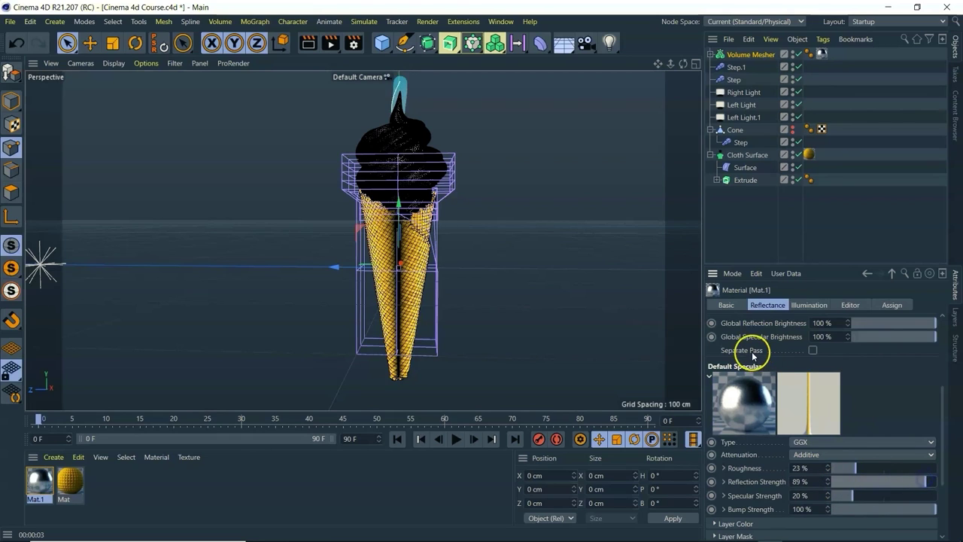
key("ctrl+r")
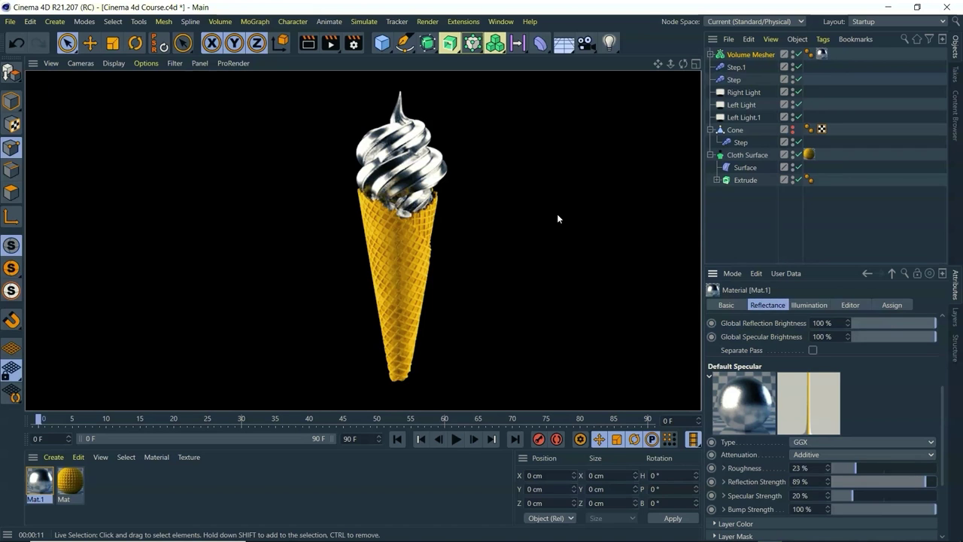
Step: Render a close-up of the chrome swirl, reframe the view, and nudge Reflection Strength down slightly
scroll(369, 189, "up", 6)
scroll(392, 197, "up", 2)
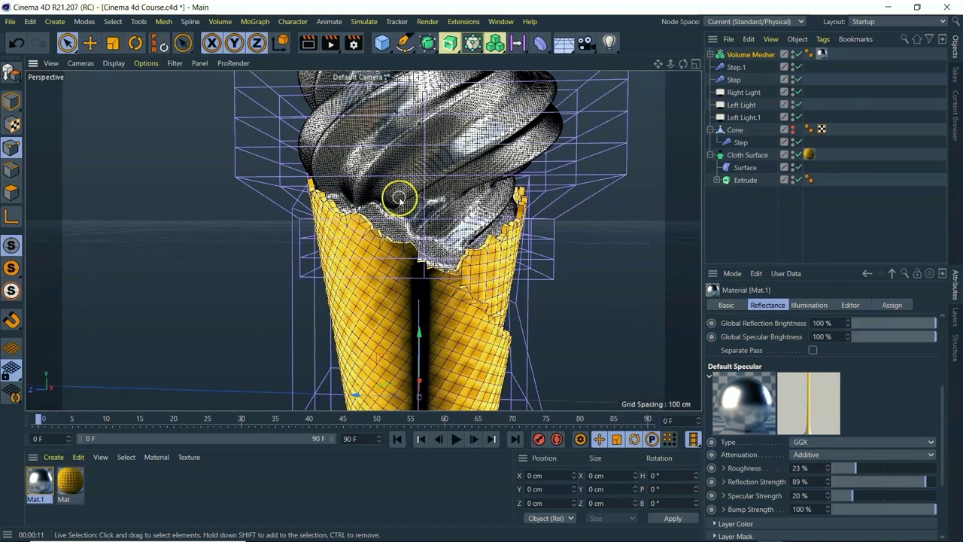
key("ctrl+r")
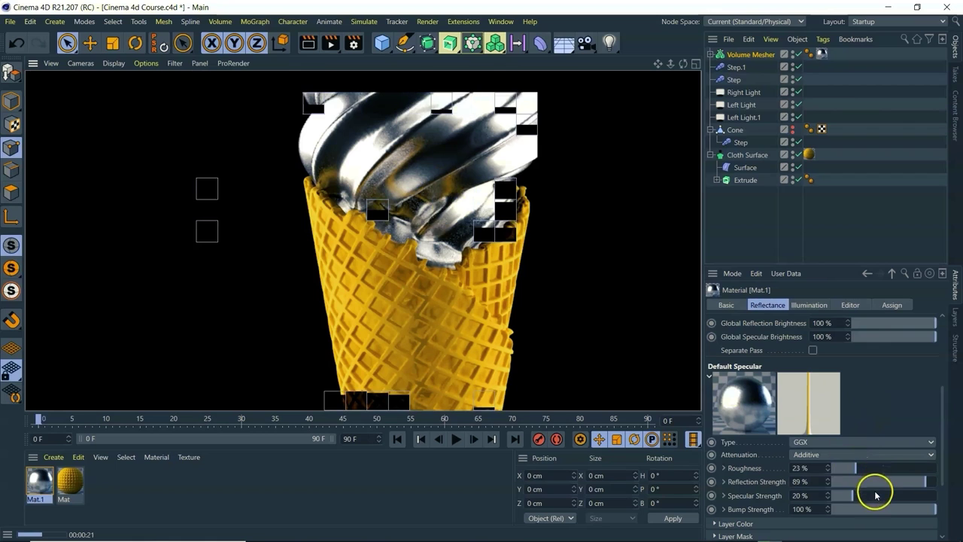
scroll(434, 208, "down", 6)
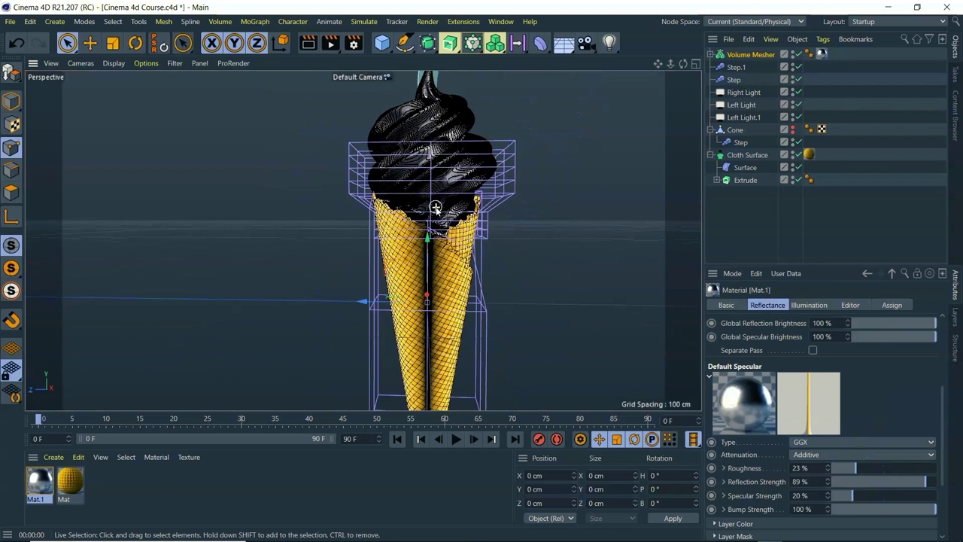
left_click_drag(658, 62, 364, 240)
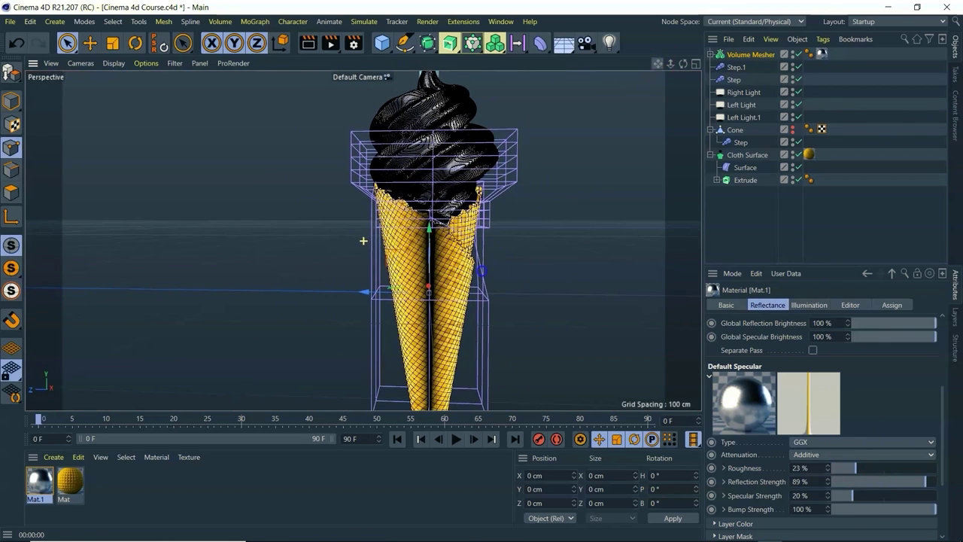
left_click_drag(668, 67, 639, 84)
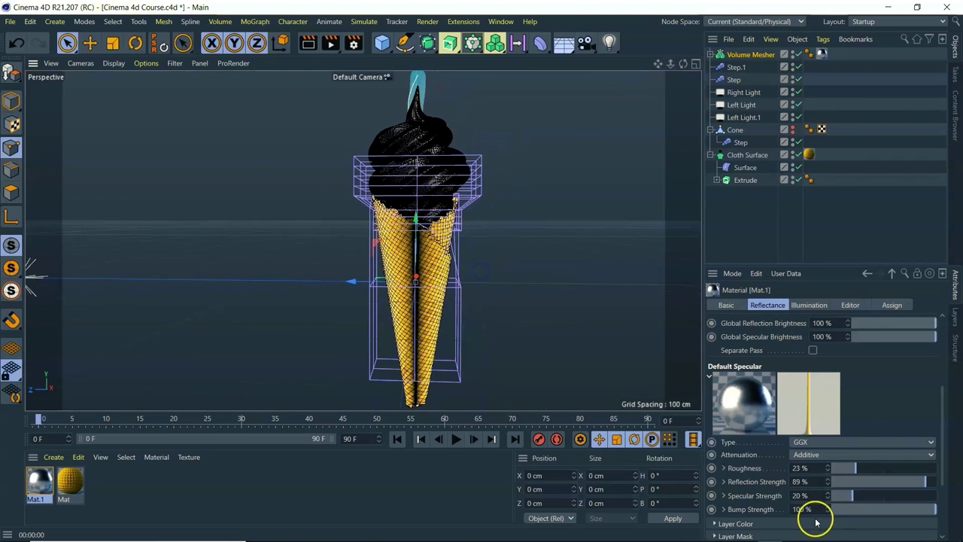
left_click(924, 482)
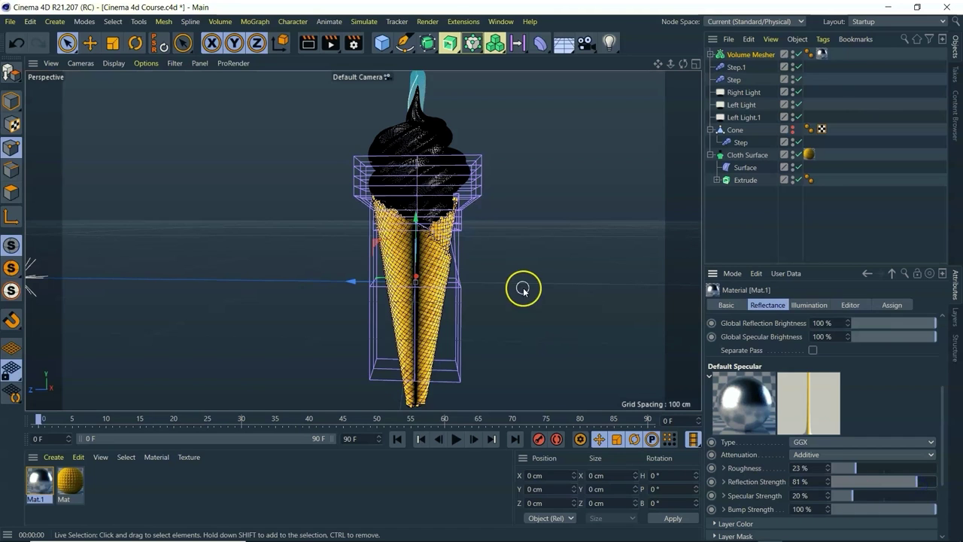
middle_click_drag(483, 277, 481, 269)
mouse_move(672, 66)
left_mouse_down()
mouse_move(662, 72)
mouse_move(673, 68)
left_mouse_up()
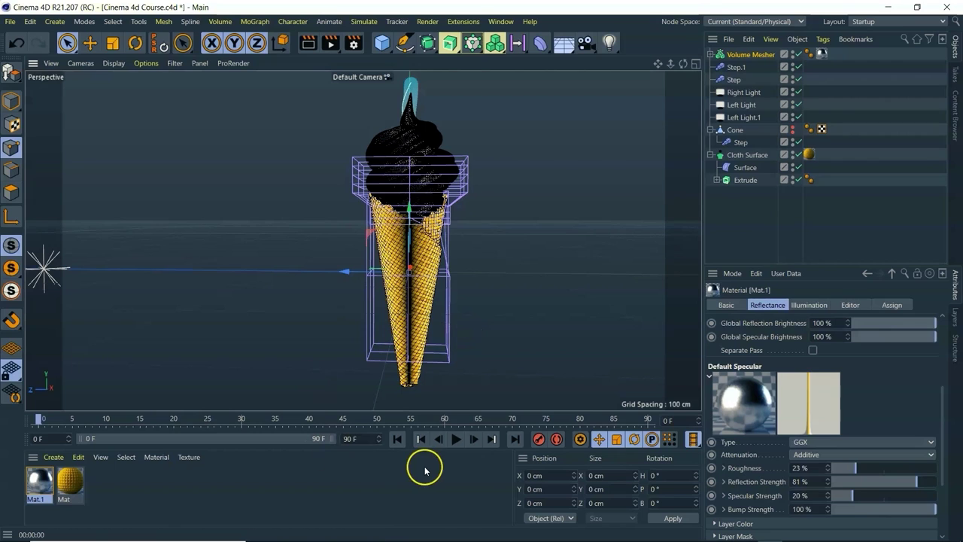
Step: Compare renders with Color on and off, then lower Mat.1's reflection strength to 53%
left_click(726, 305)
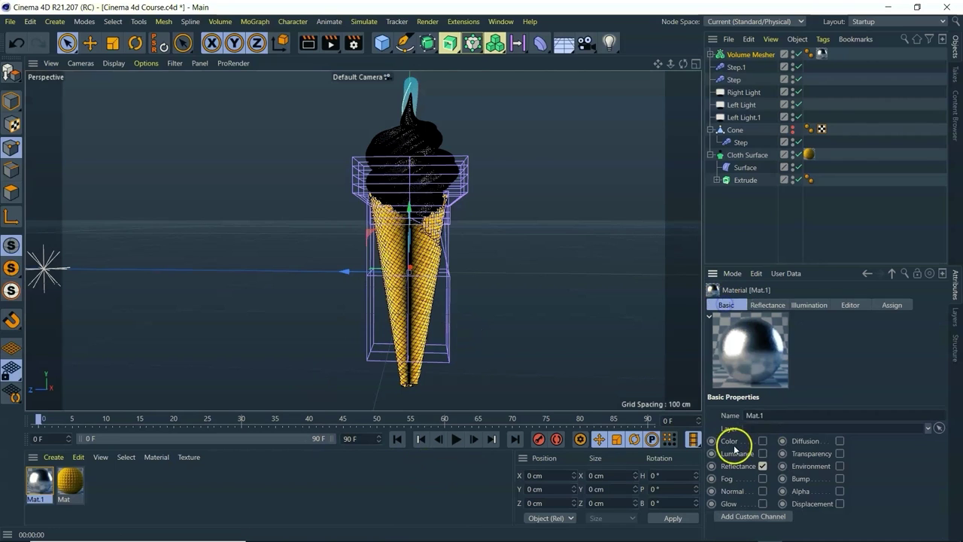
left_click(762, 441)
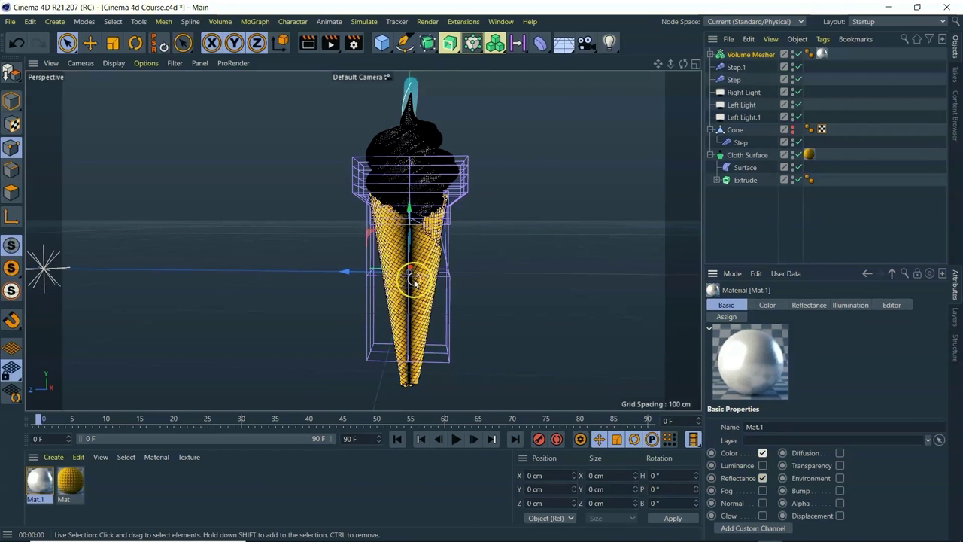
key("ctrl+r")
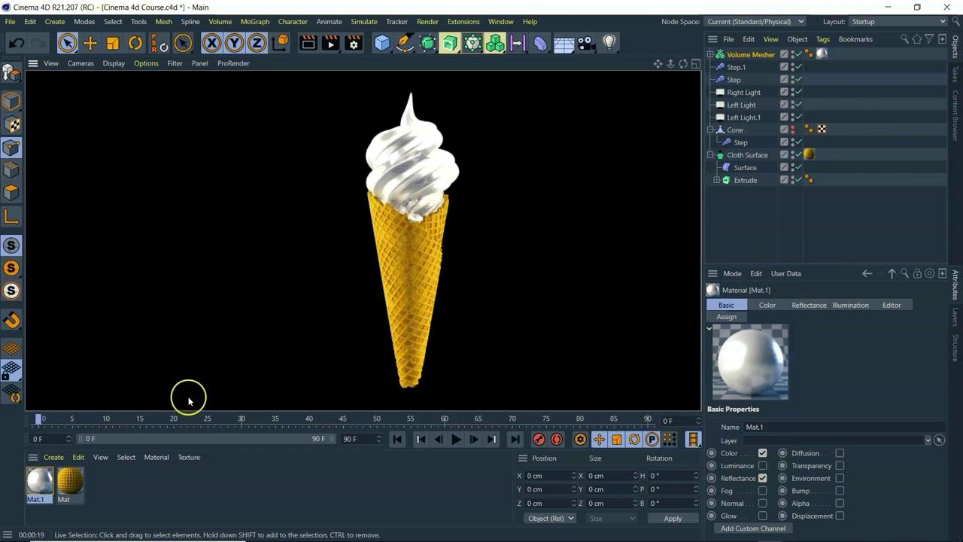
left_click(762, 453)
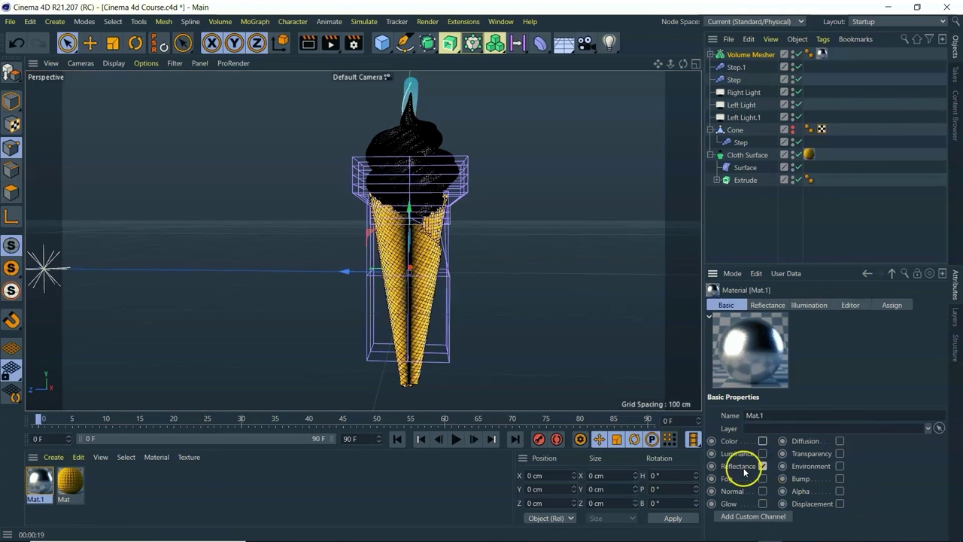
left_click(767, 305)
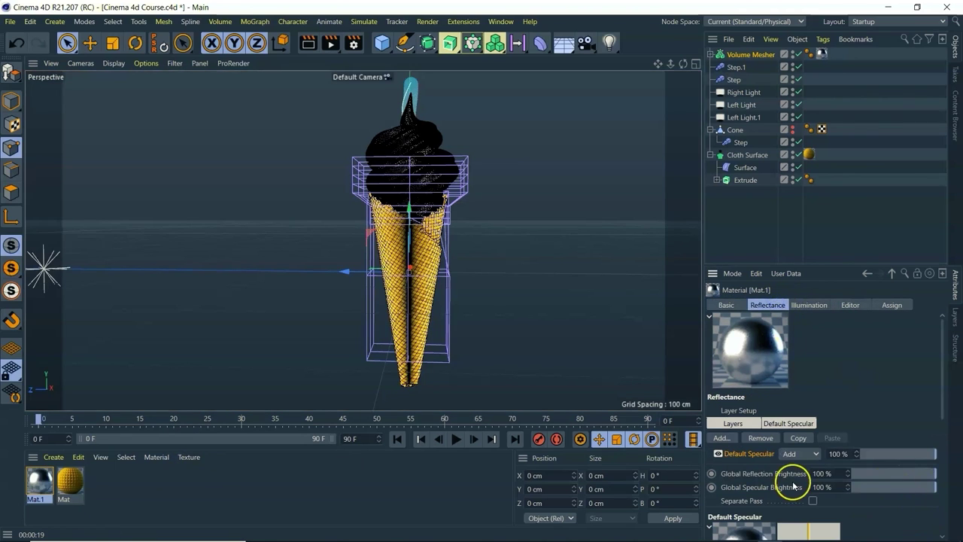
scroll(794, 508, "down", 3)
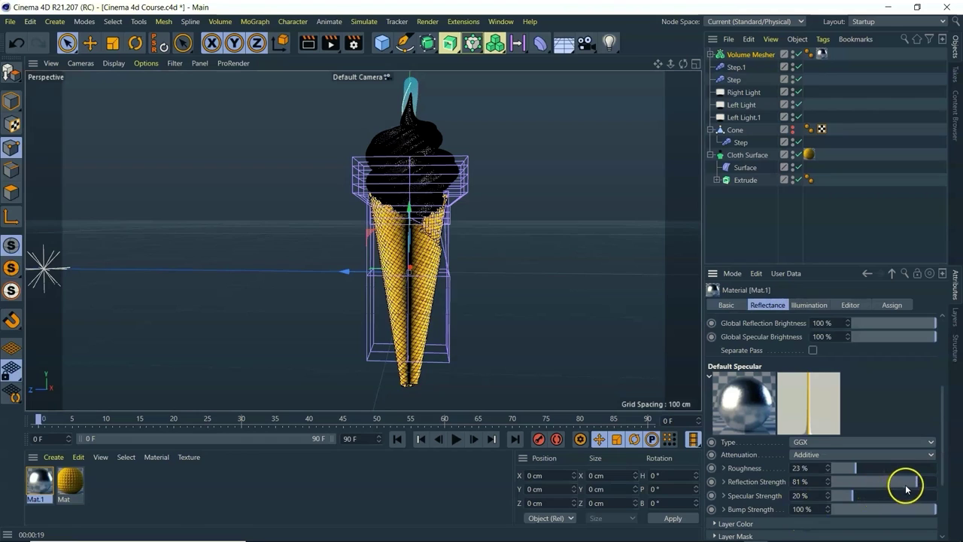
left_click_drag(917, 485, 903, 487)
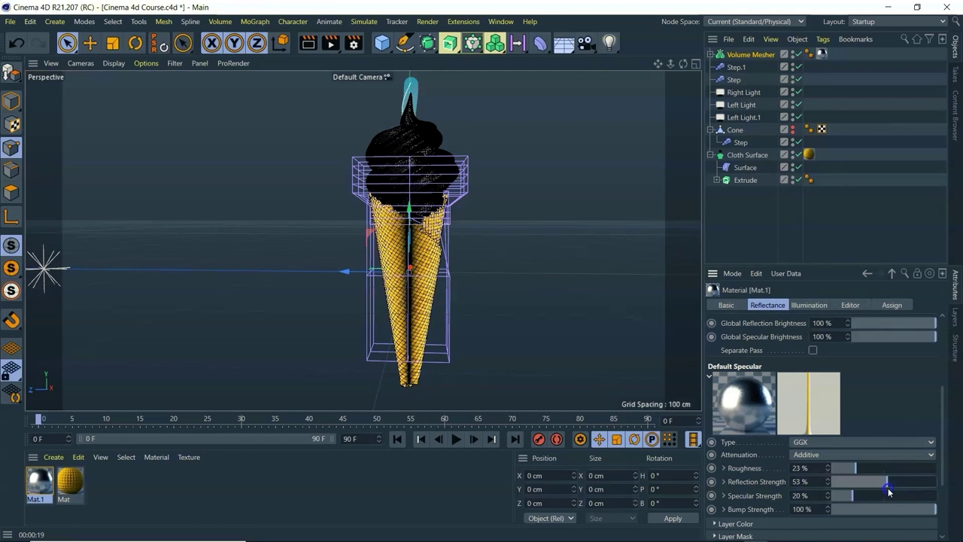
key("ctrl+r")
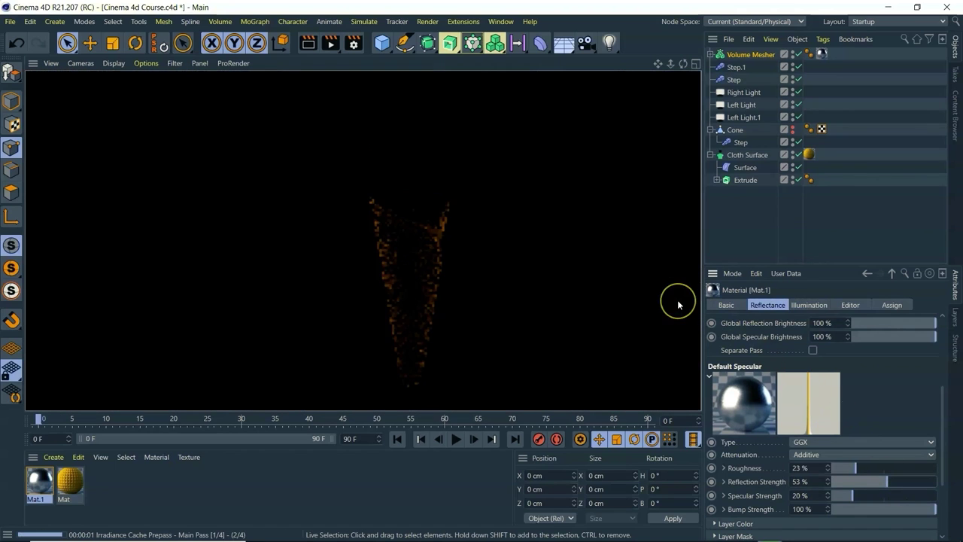
Step: Re-enable Mat.1's Color channel, render again, and clear the preview back to the editor view
left_click(727, 306)
left_click(763, 444)
left_click(619, 392)
key("ctrl+r")
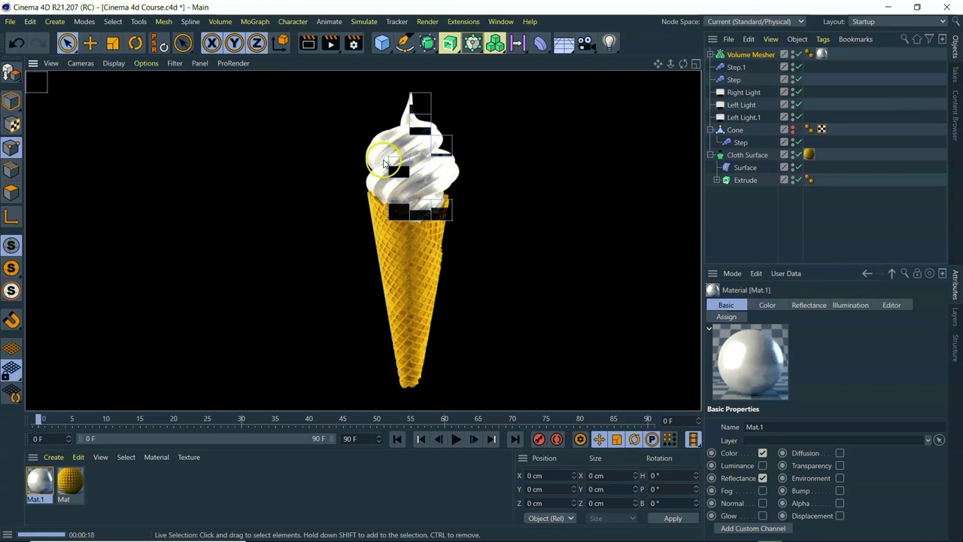
left_click(391, 168)
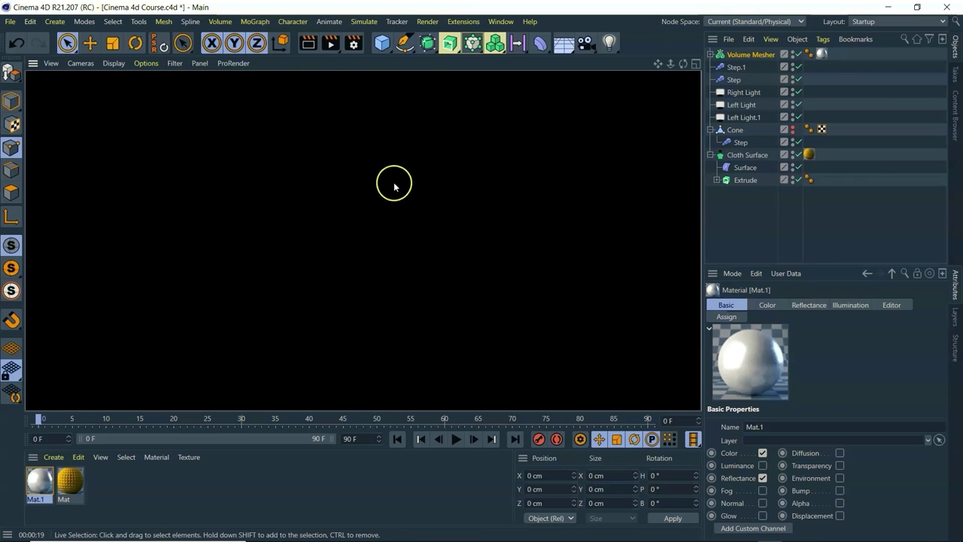
left_click(516, 328)
Step: Set Mat.1's reflection layer Fresnel to Dielectric with IOR 1.55 and render a preview
left_click(809, 305)
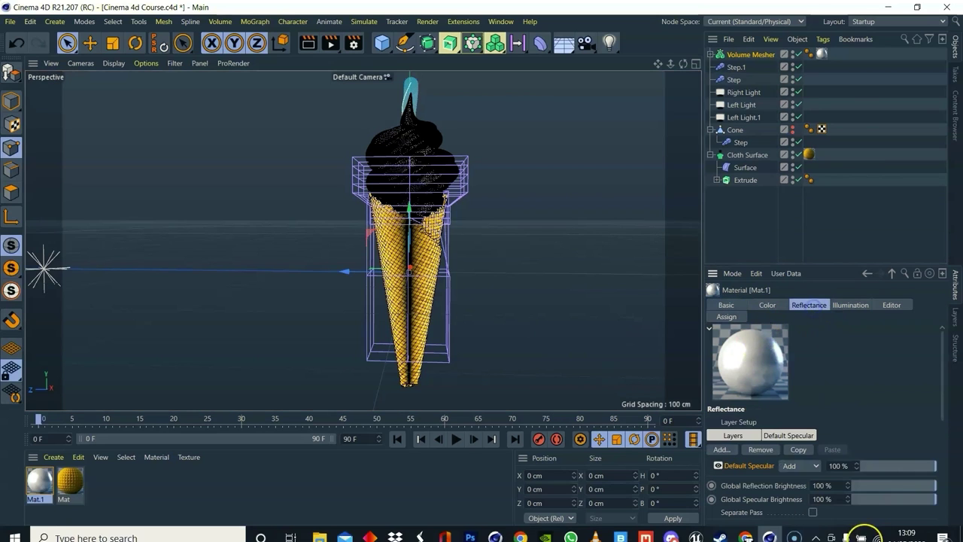
scroll(873, 425, "down", 6)
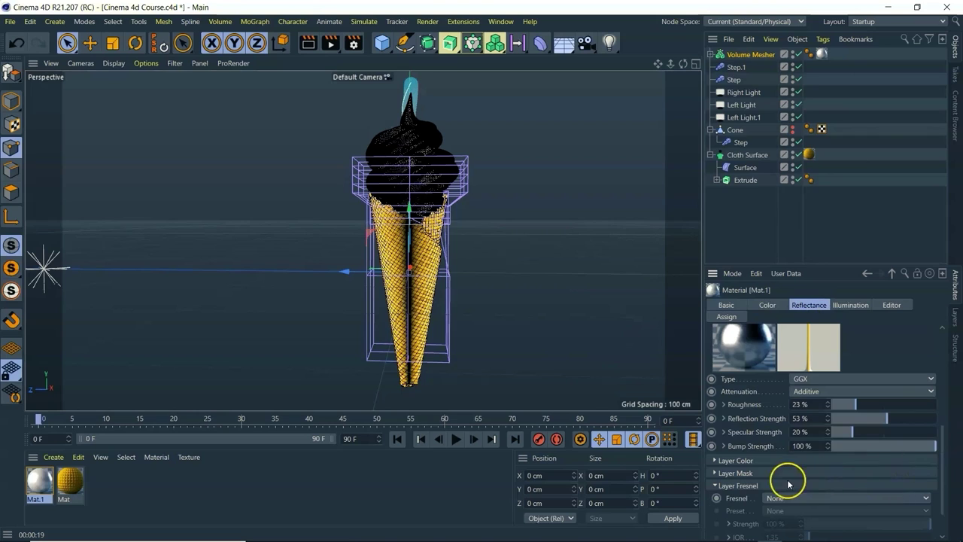
scroll(752, 475, "down", 2)
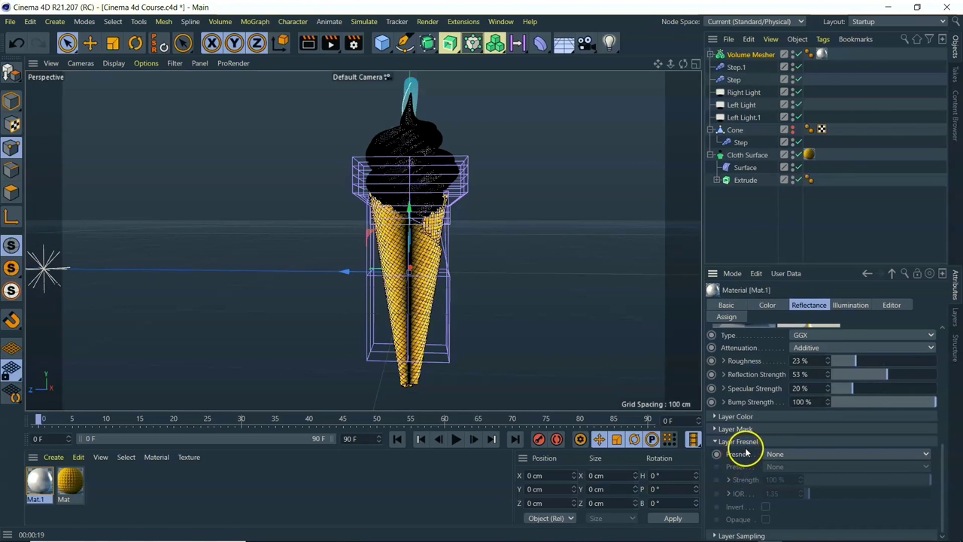
left_click(782, 454)
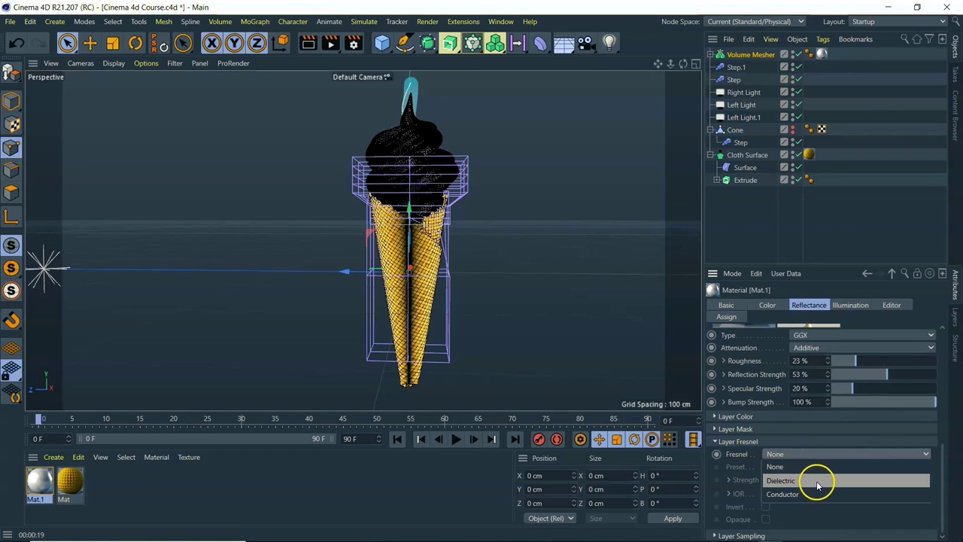
left_click(808, 481)
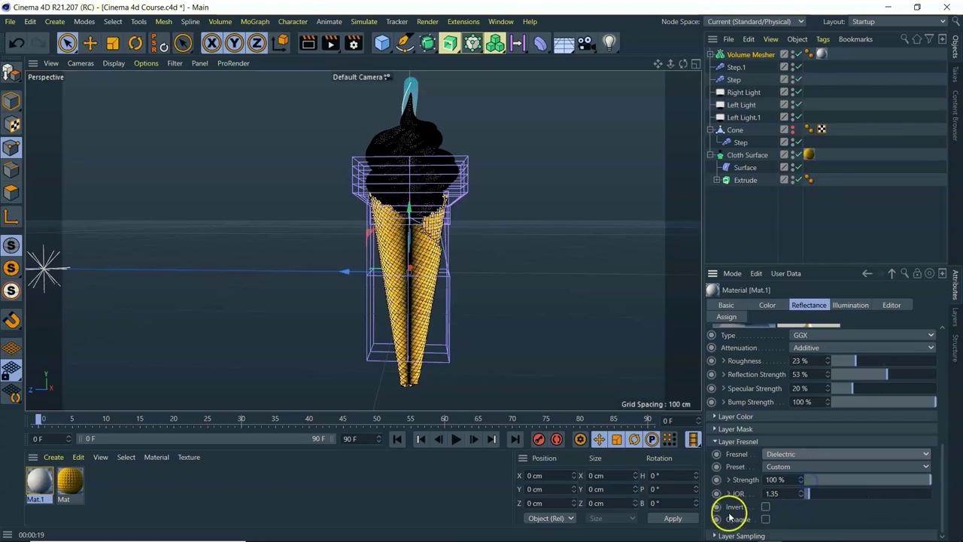
left_click_drag(806, 486, 804, 493)
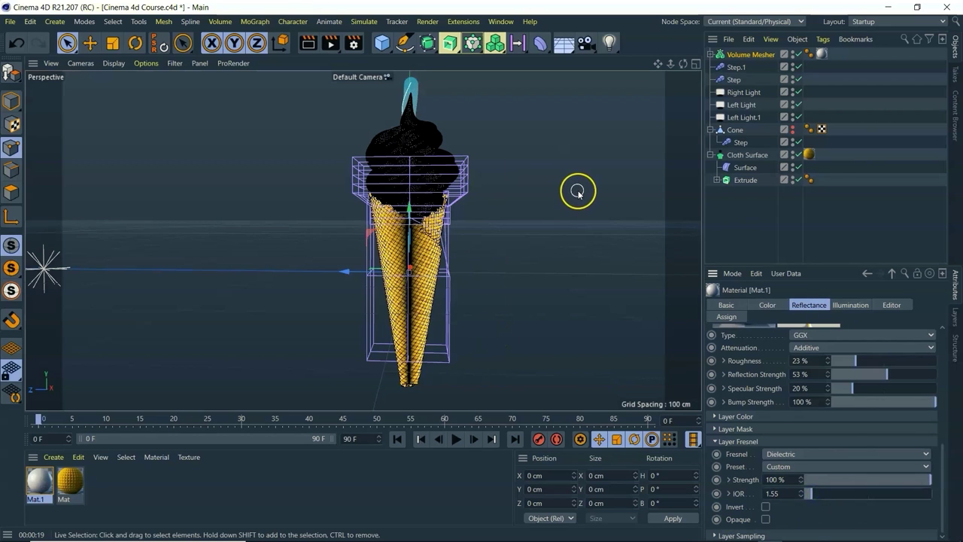
key("ctrl+r")
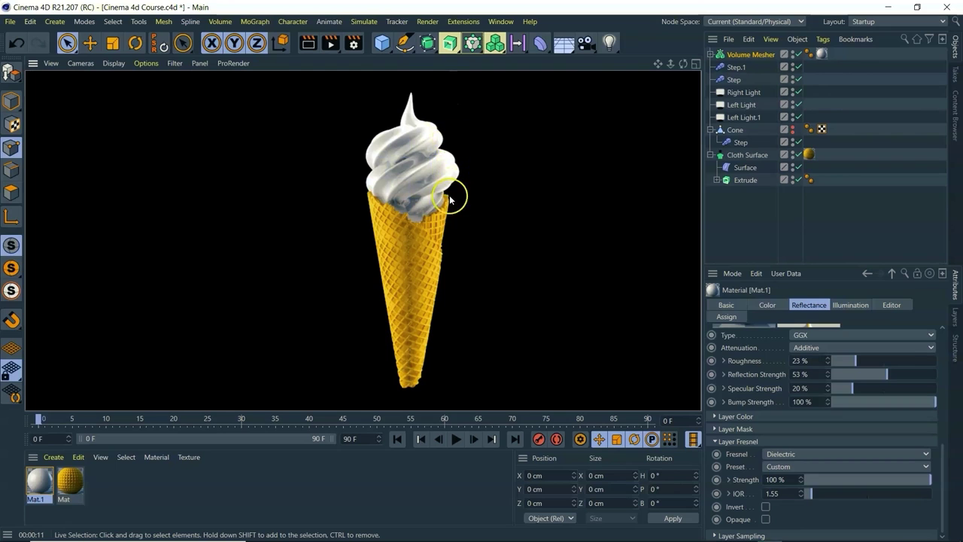
Step: Zoom in and render a region of the glossy swirl, then zoom back out to the whole cone
left_click(395, 157)
scroll(397, 157, "up", 5)
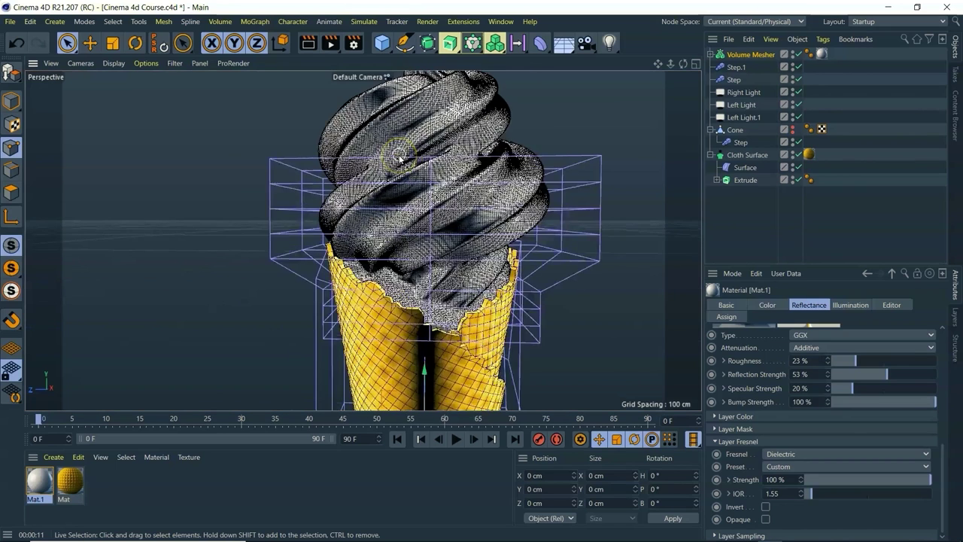
scroll(400, 156, "up", 3)
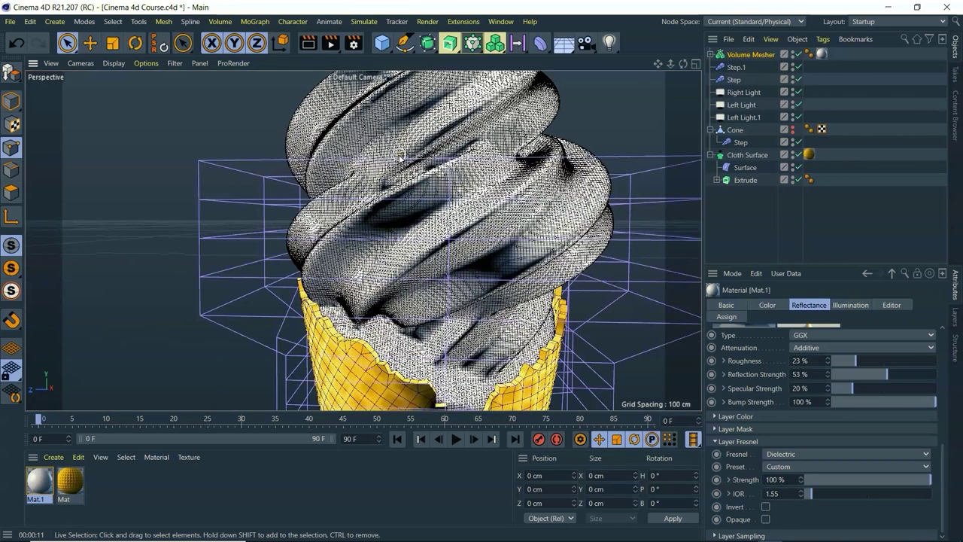
key("ctrl+r")
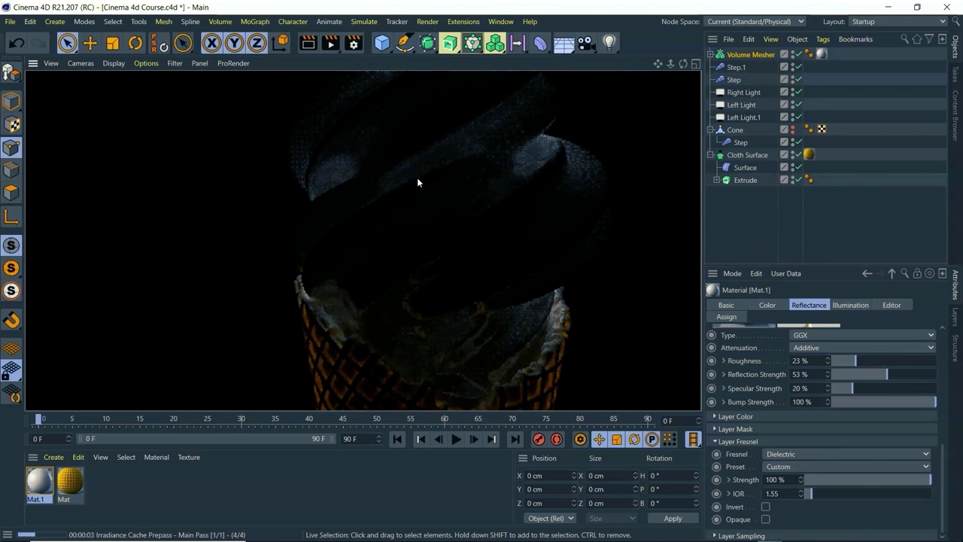
left_click_drag(437, 178, 467, 175)
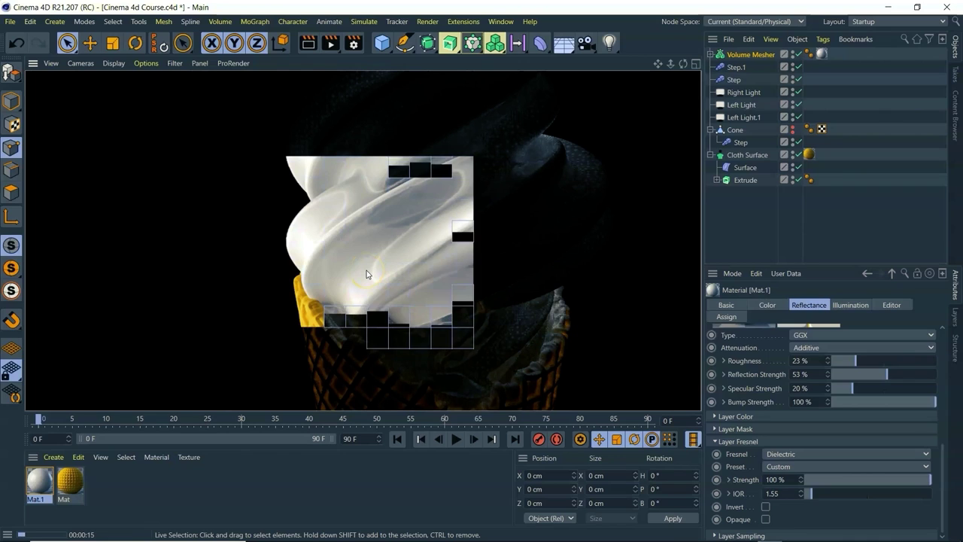
left_click(380, 286)
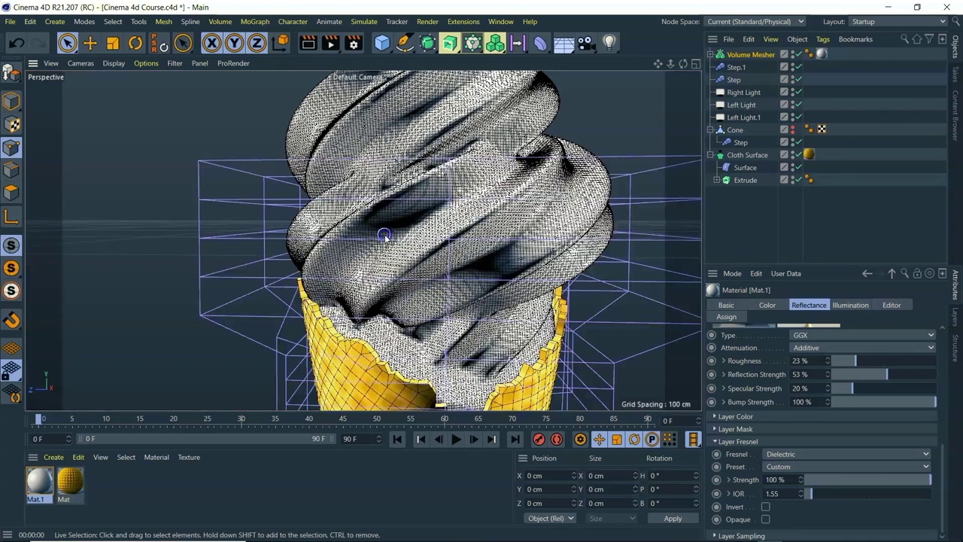
left_click_drag(664, 61, 722, 346)
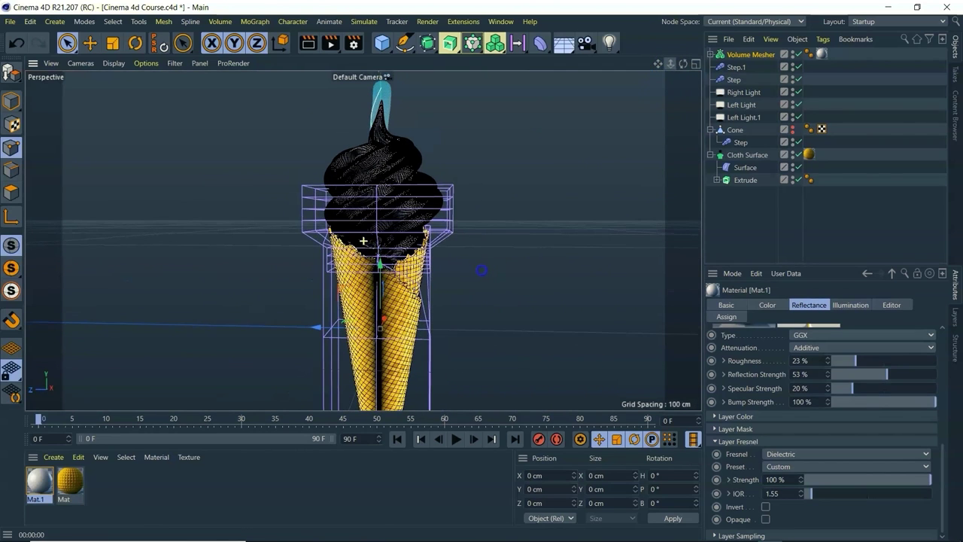
Step: Enable Bump on Mat.1 with a Pezo-type Noise texture at 20% strength and render
left_click(727, 305)
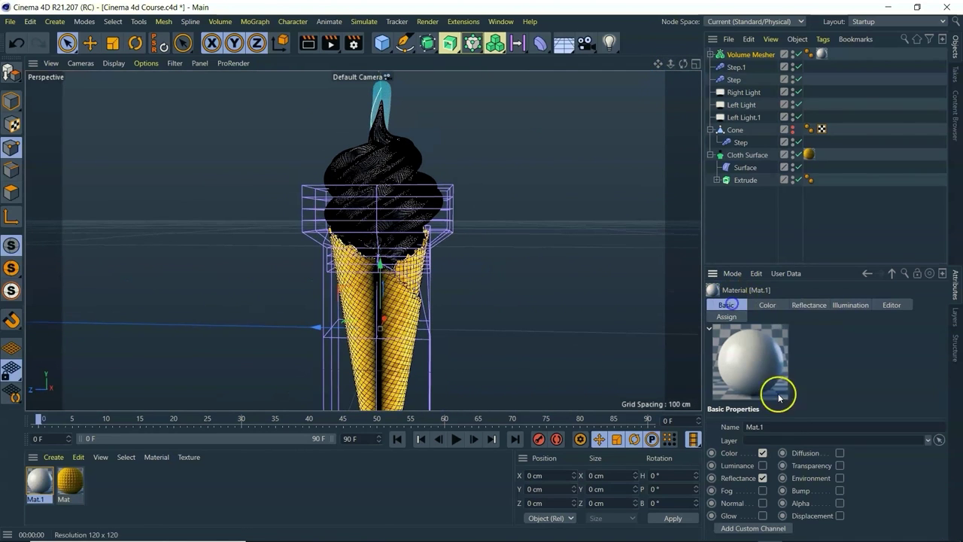
left_click(840, 490)
left_click(857, 307)
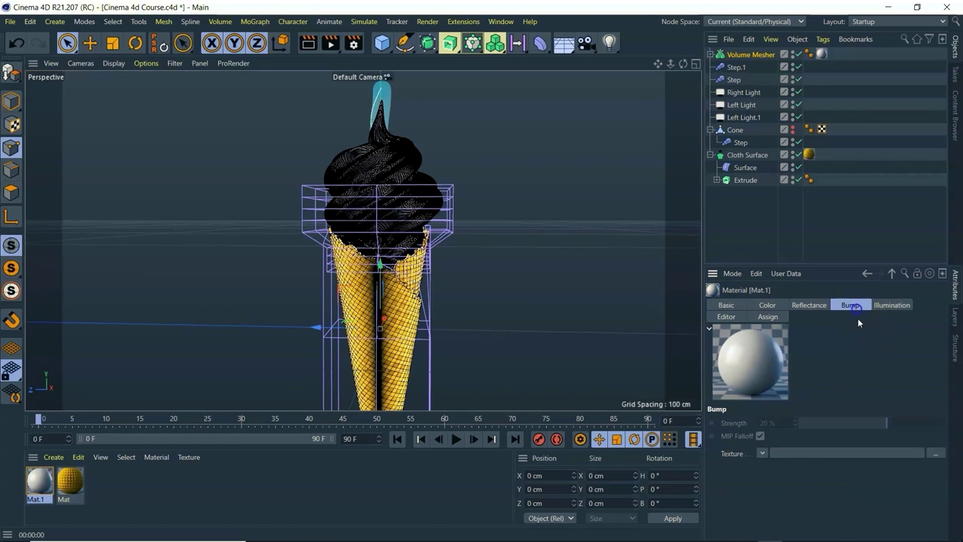
left_click(762, 454)
left_click(766, 278)
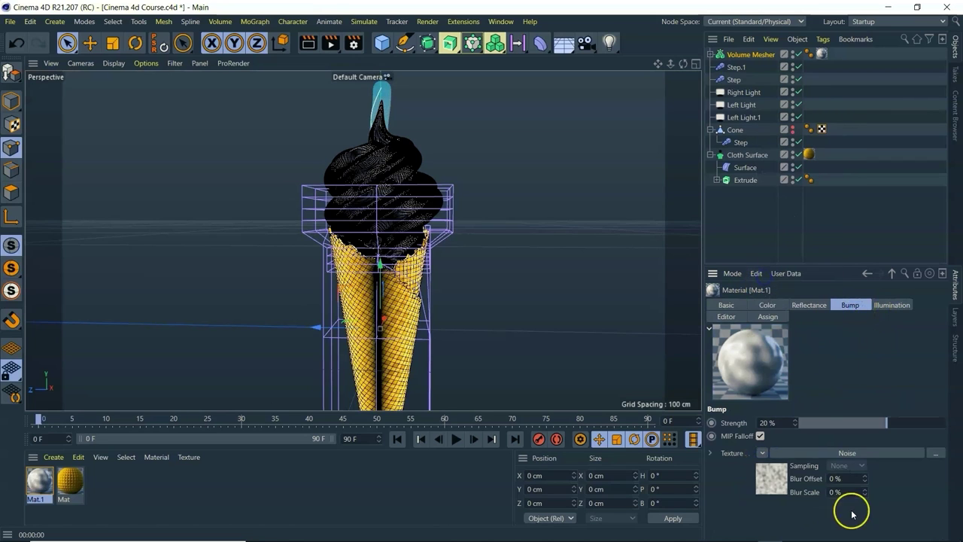
left_click(864, 456)
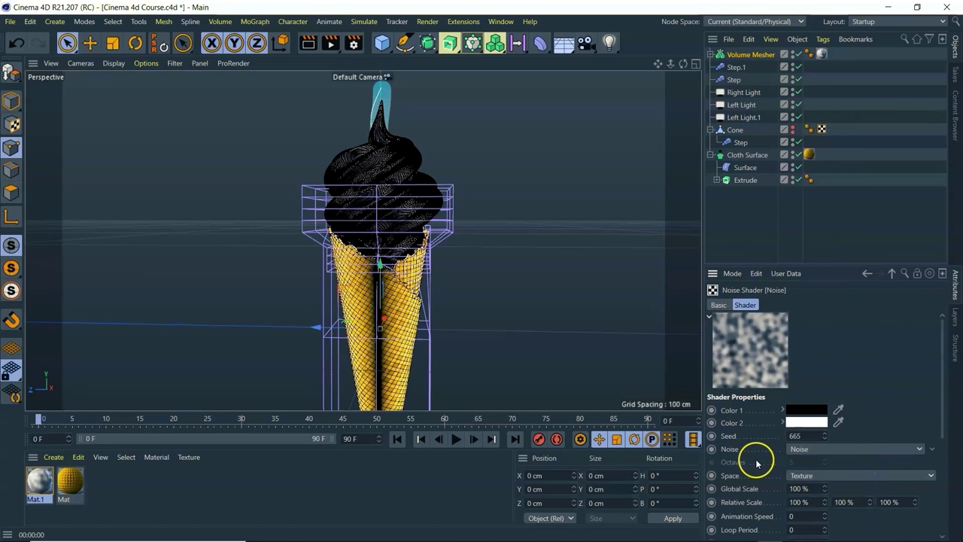
scroll(753, 457, "down", 3)
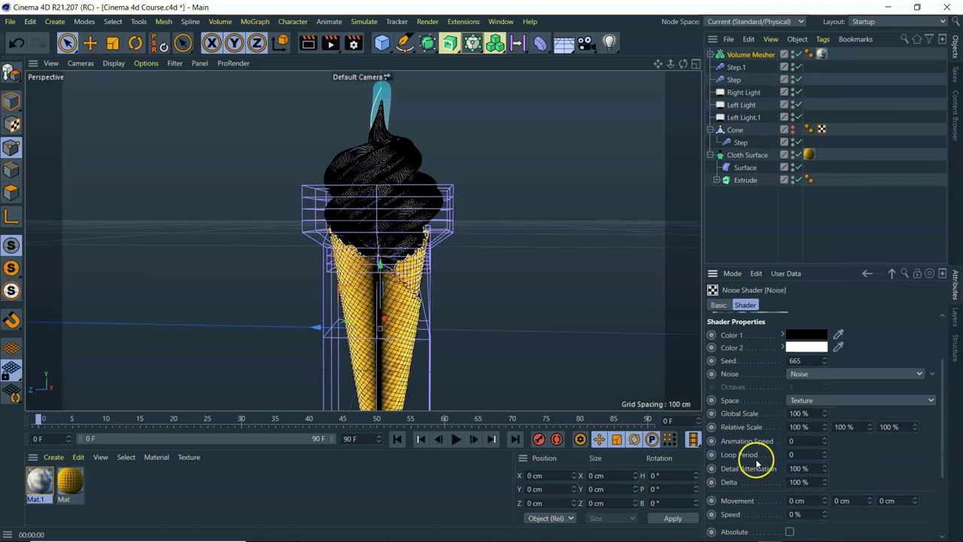
left_click(822, 374)
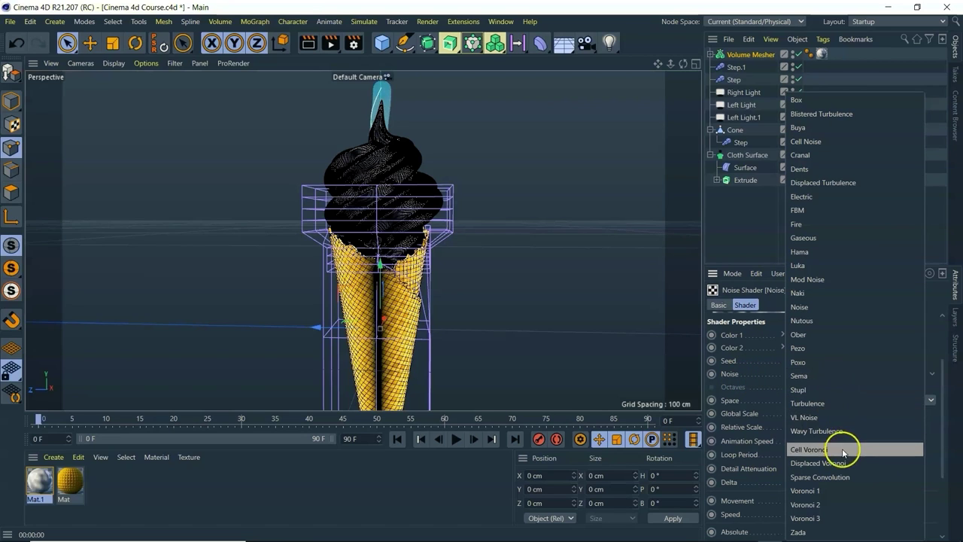
left_click(820, 349)
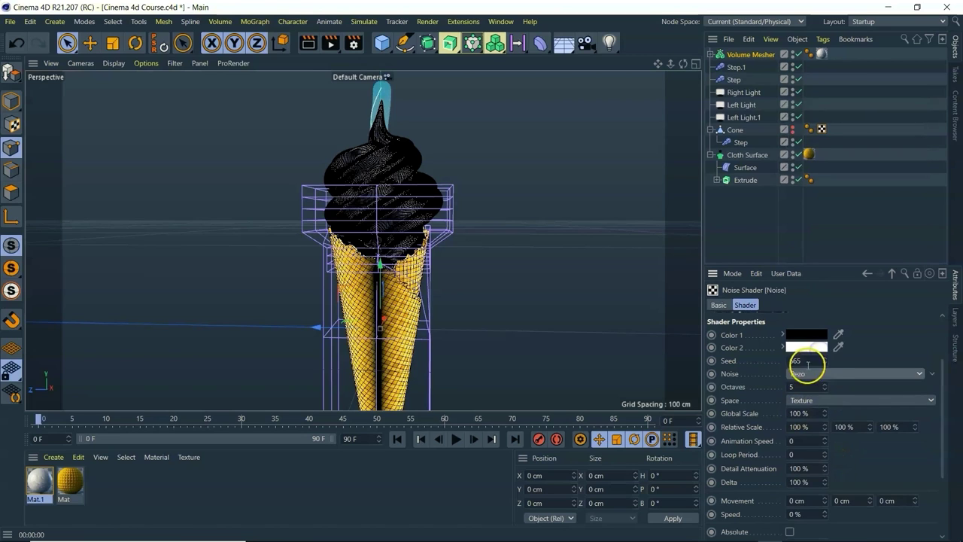
left_click(891, 276)
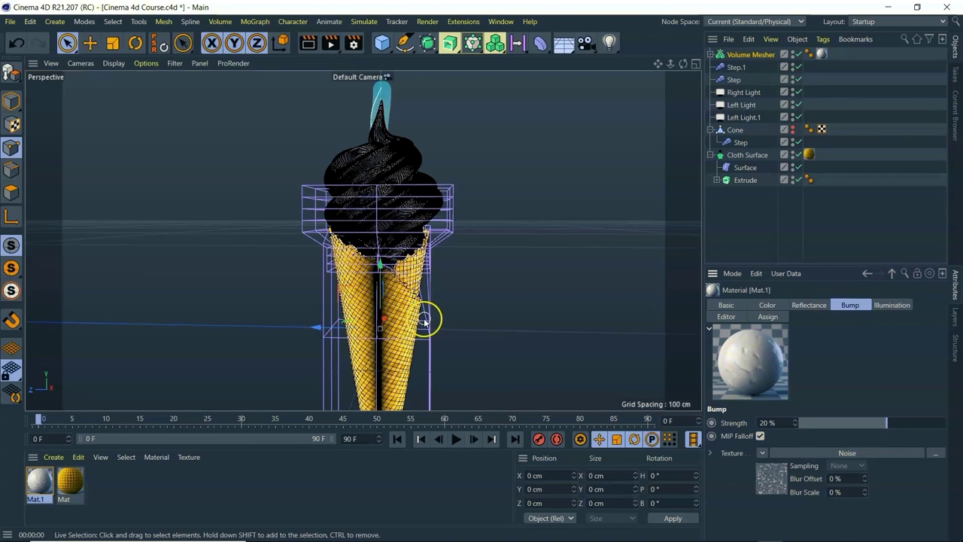
key("ctrl+r")
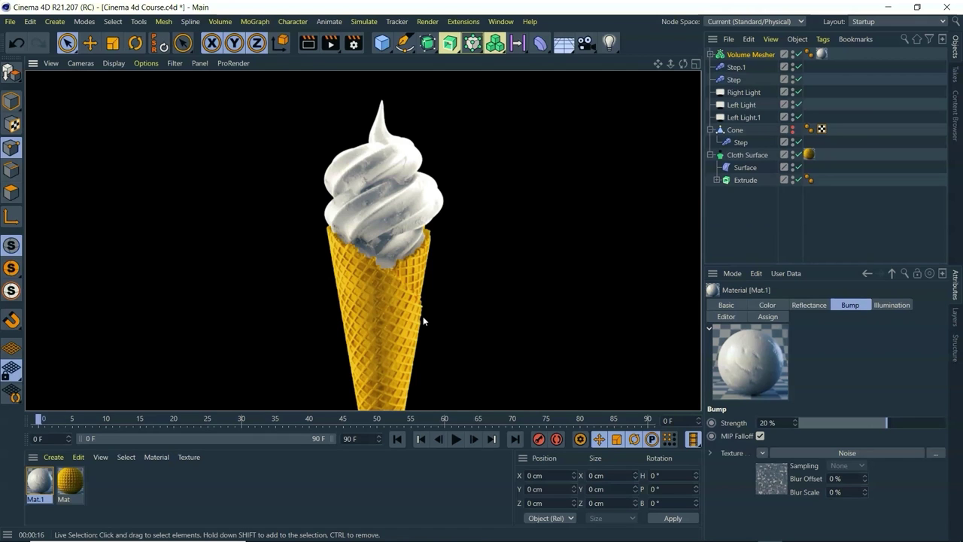
Step: Lower Mat.1's Noise bump strength to 7% and test-render the ice cream
left_click_drag(902, 422, 878, 428)
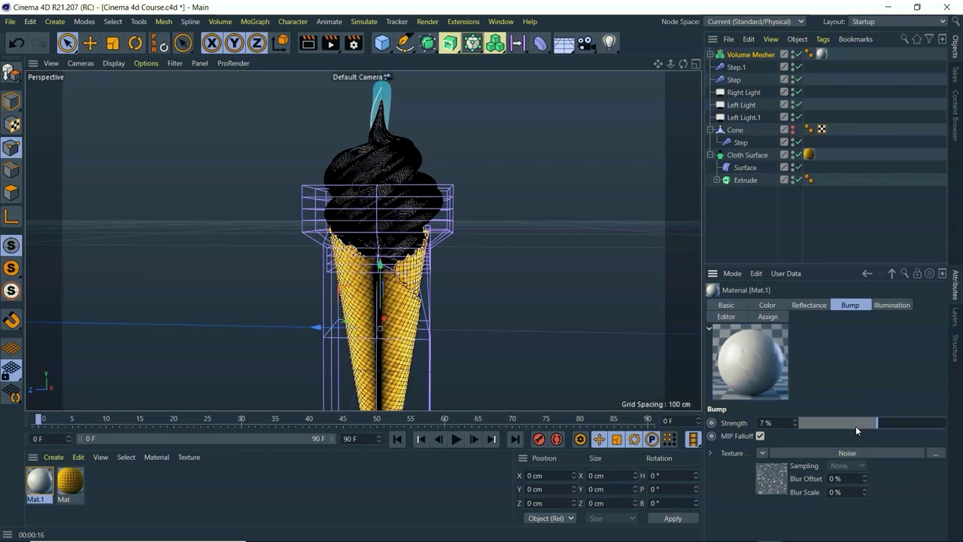
key("ctrl+r")
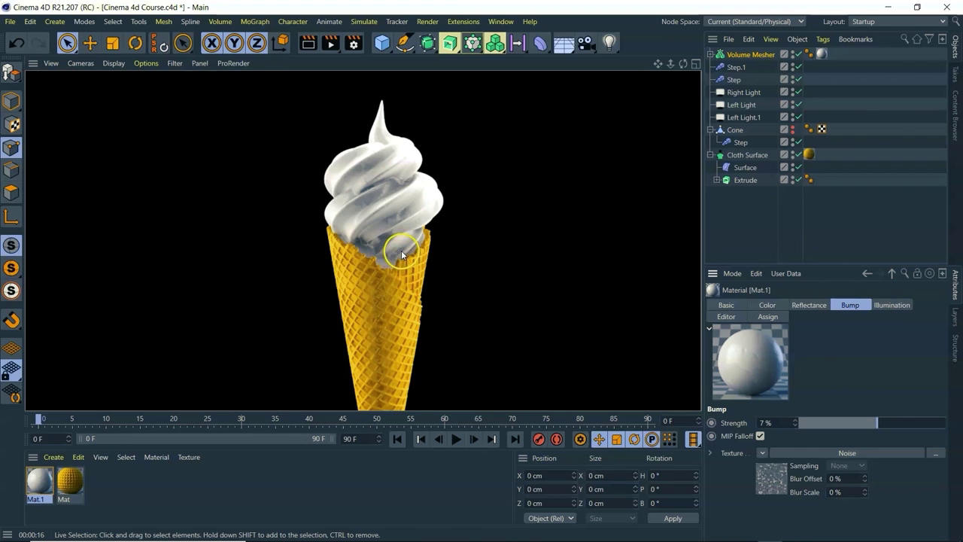
left_click(416, 224)
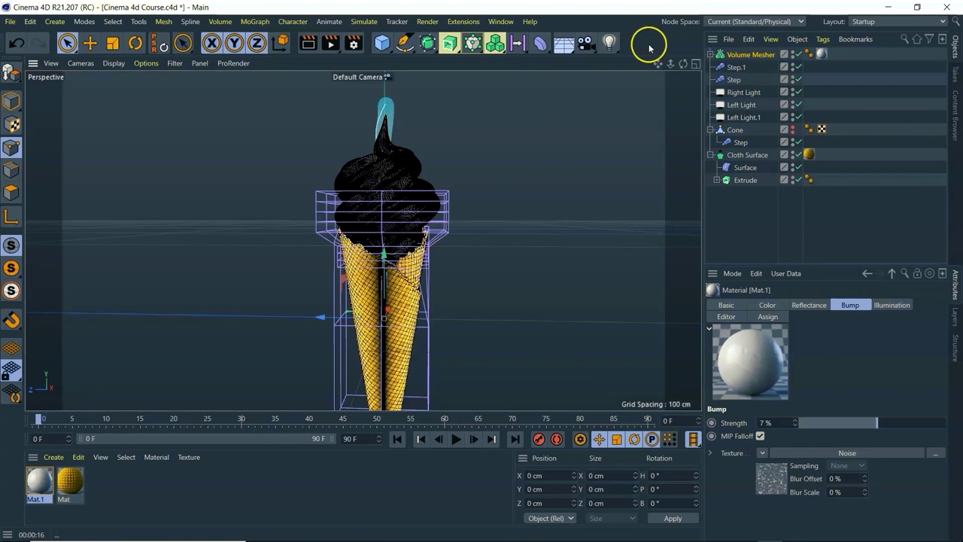
Step: Render only a region drawn around the ice cream cone
mouse_move(669, 63)
left_mouse_down()
mouse_move(481, 271)
mouse_move(669, 64)
left_mouse_up()
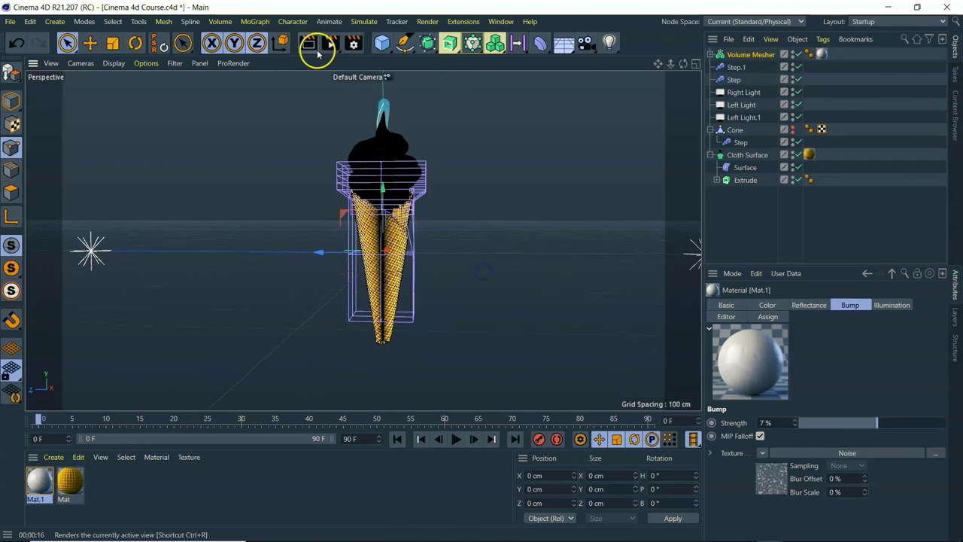
left_click_drag(326, 44, 411, 63)
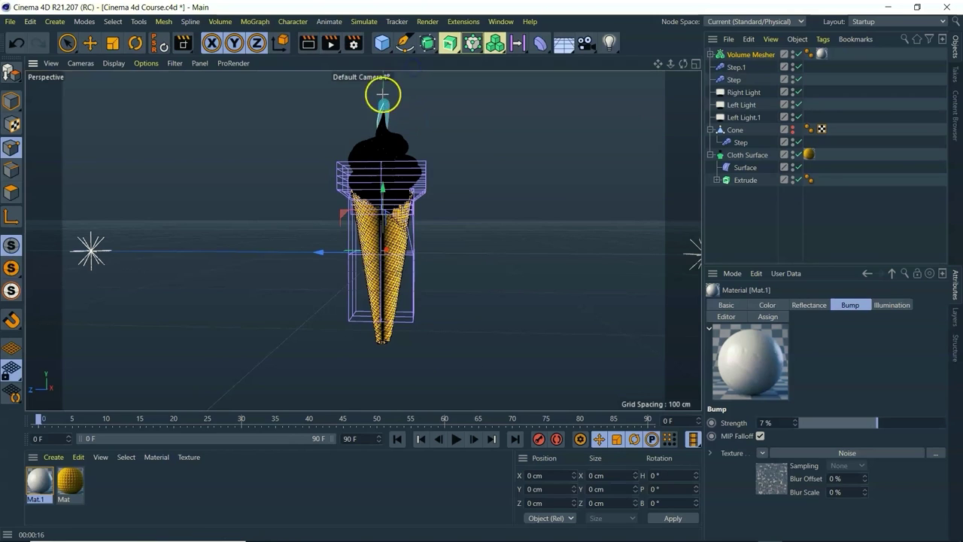
left_click_drag(328, 90, 436, 360)
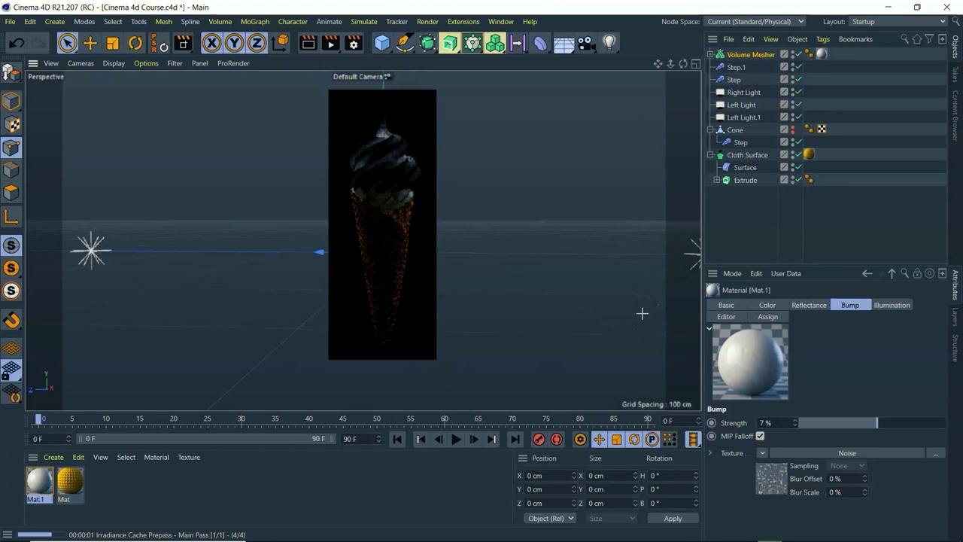